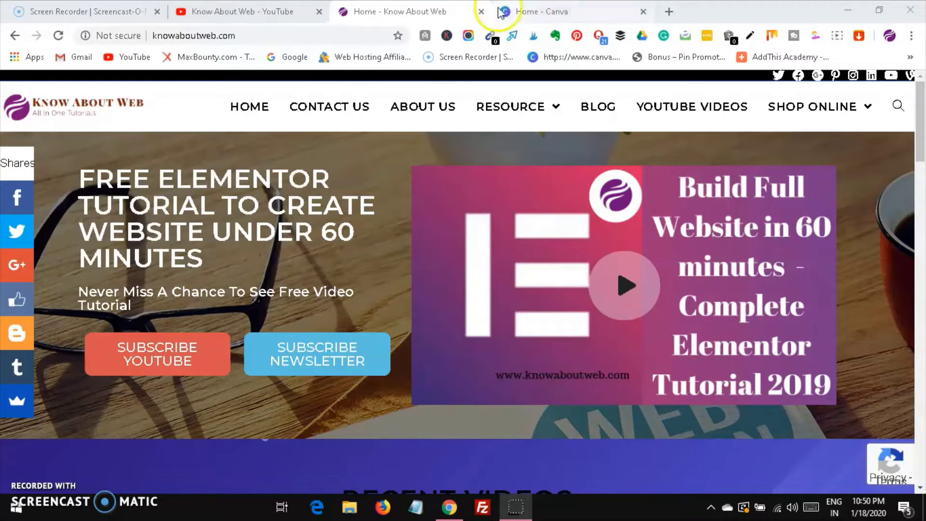
Look through the created playlists on the Know About Web YouTube channel
{"action": "left_click", "coordinate": [257, 14]}
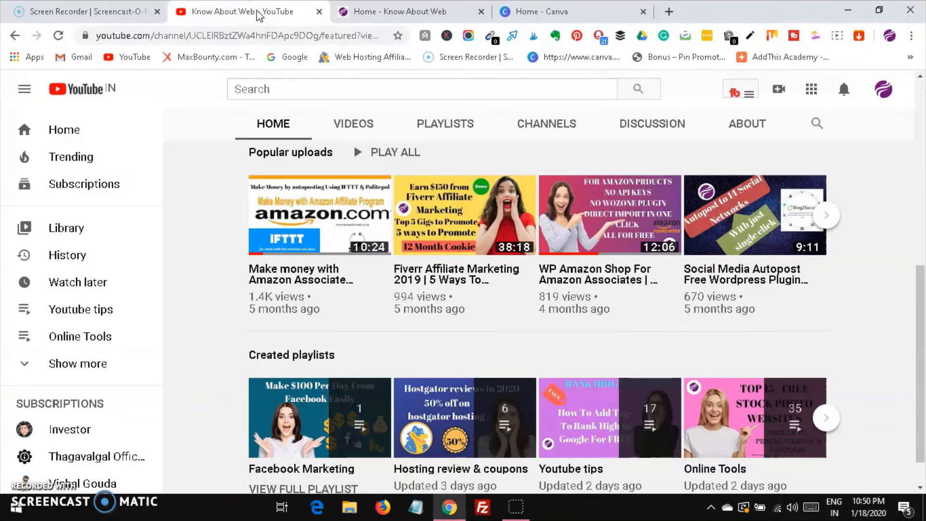
{"action": "left_click_drag", "start_coordinate": [916, 362], "coordinate": [917, 227]}
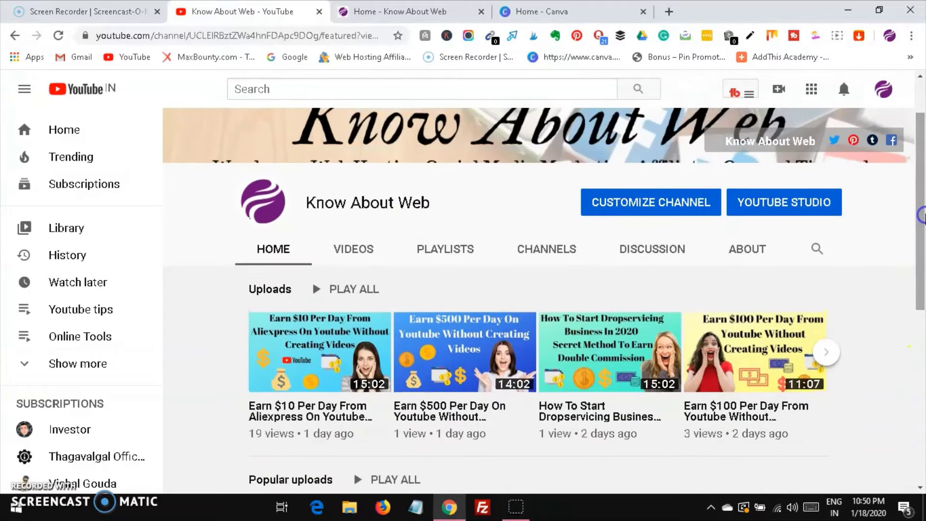
{"action": "left_click", "coordinate": [449, 263]}
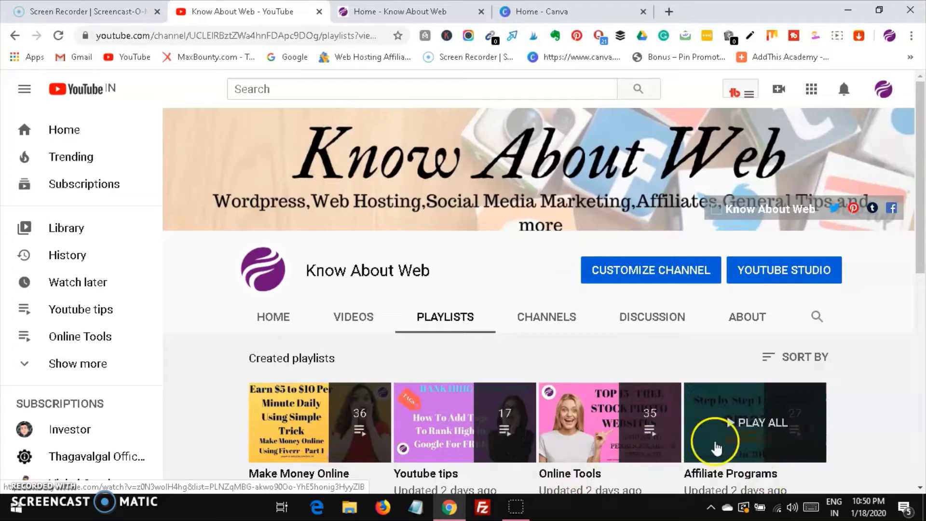
{"action": "left_click_drag", "start_coordinate": [920, 186], "coordinate": [920, 237]}
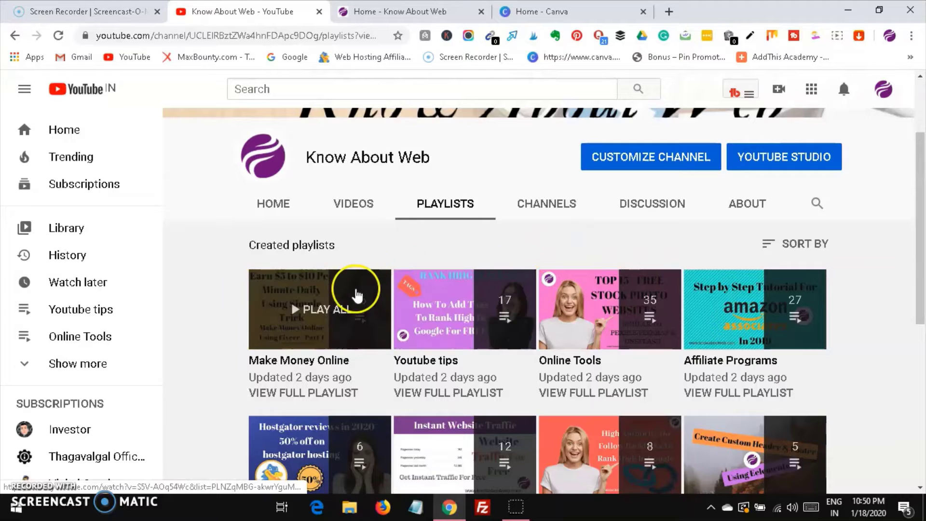
{"action": "left_click_drag", "start_coordinate": [919, 197], "coordinate": [922, 279]}
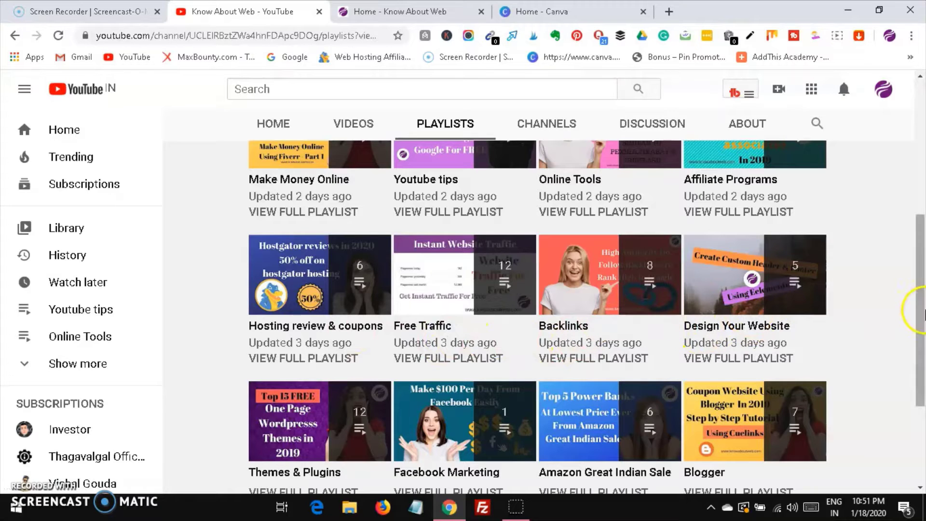
{"action": "right_click", "coordinate": [918, 324]}
{"action": "left_click", "coordinate": [919, 357]}
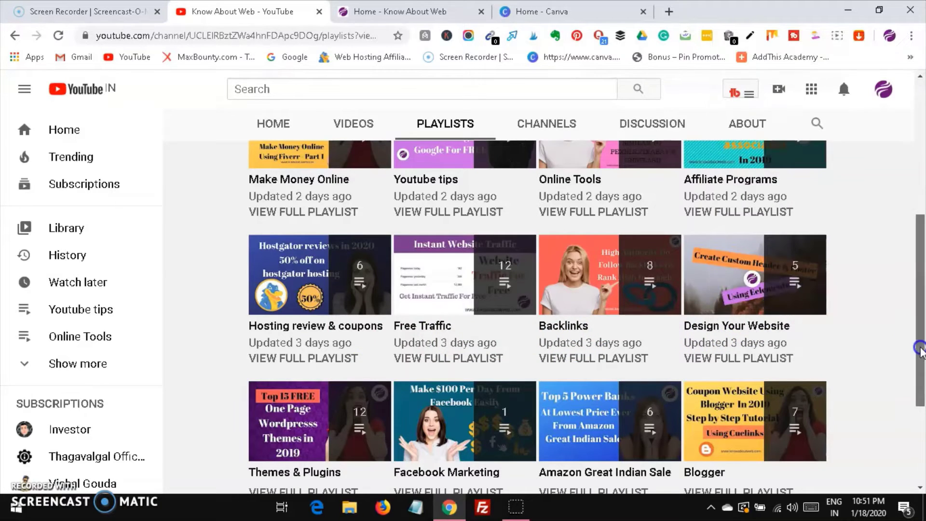
{"action": "scroll", "coordinate": [919, 371], "scroll_direction": "down", "scroll_amount": 2}
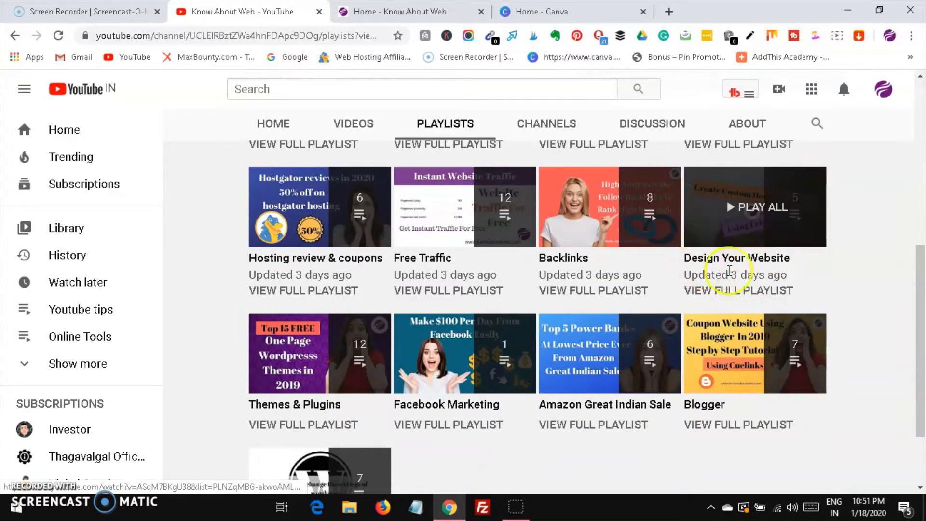
{"action": "scroll", "coordinate": [922, 352], "scroll_direction": "down", "scroll_amount": 1}
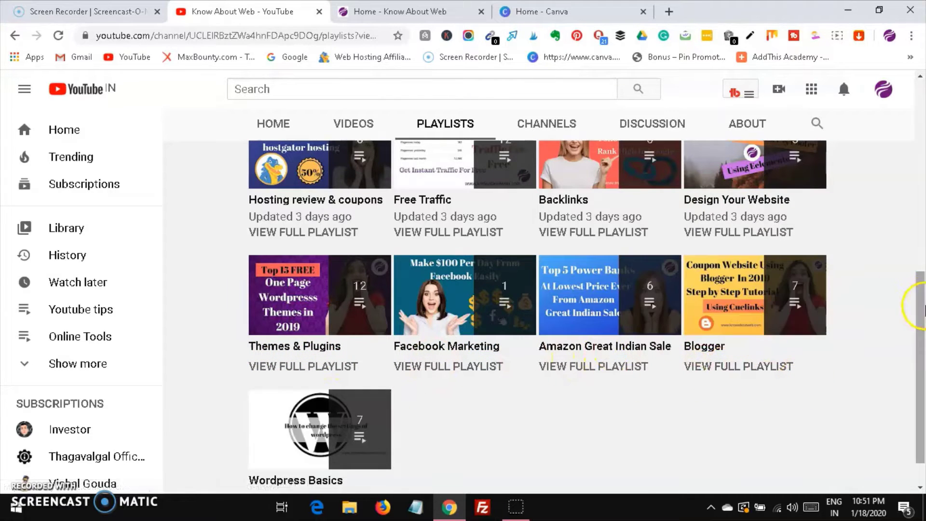
{"action": "left_click_drag", "start_coordinate": [912, 305], "coordinate": [923, 96]}
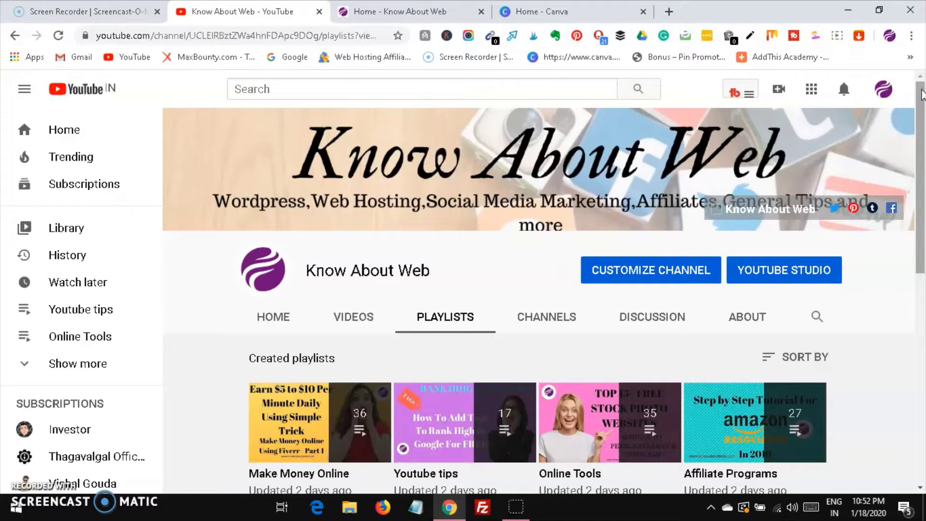
Switch to Canva and examine the design types offered under Create a design on the home page
{"action": "left_click", "coordinate": [541, 11]}
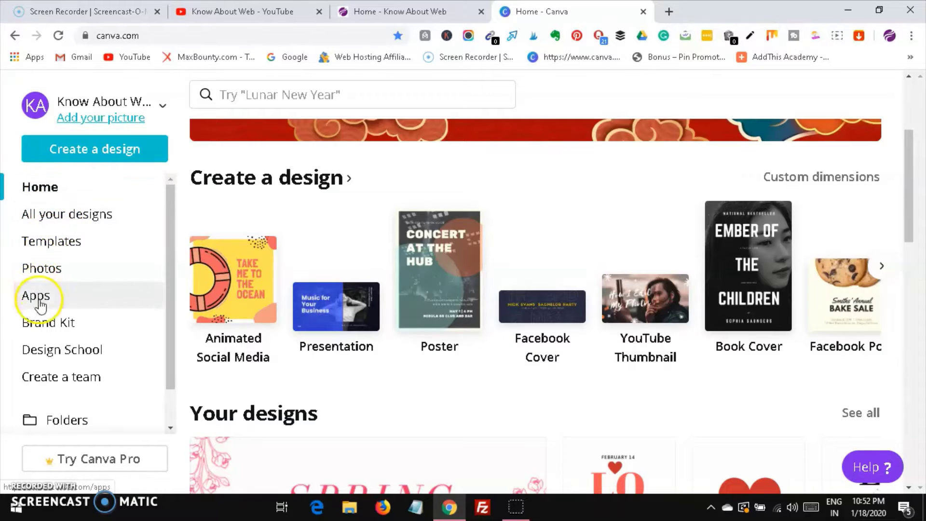
{"action": "left_click_drag", "start_coordinate": [176, 275], "coordinate": [176, 244]}
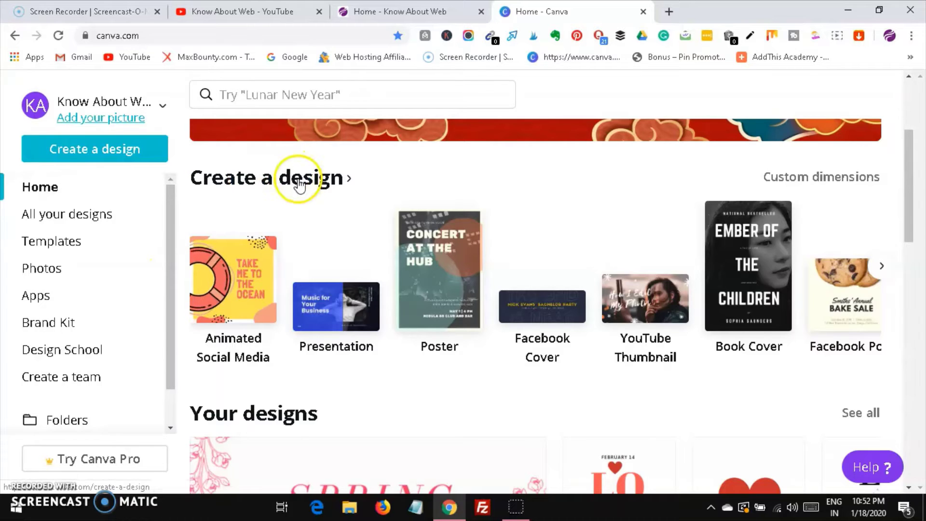
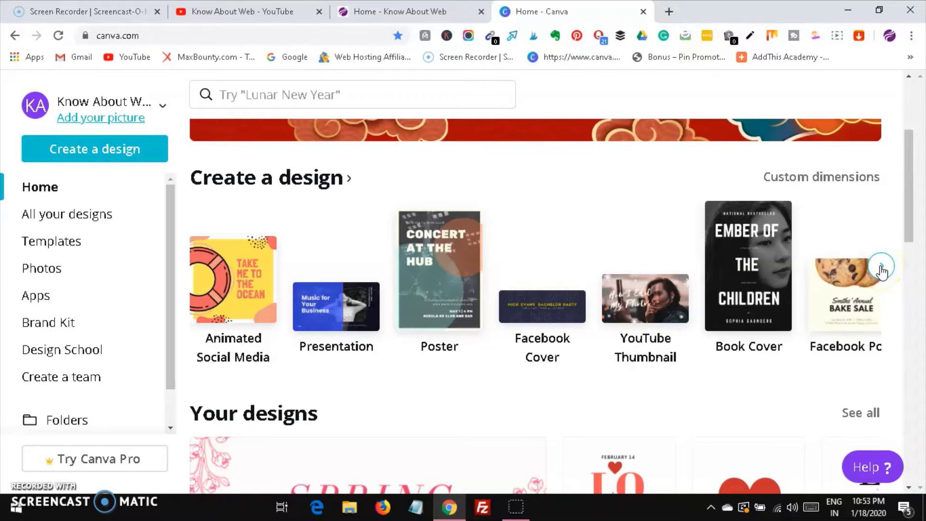
{"action": "left_click", "coordinate": [881, 267]}
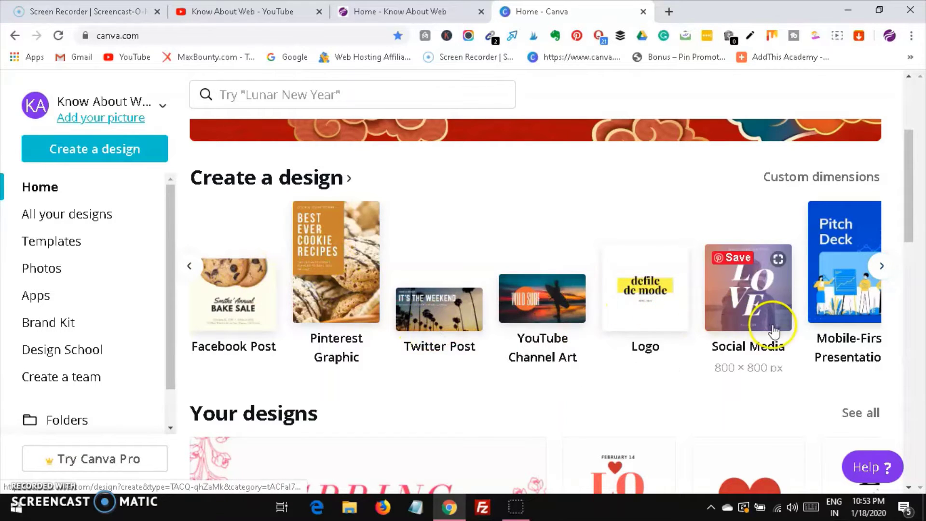
{"action": "left_click", "coordinate": [881, 266]}
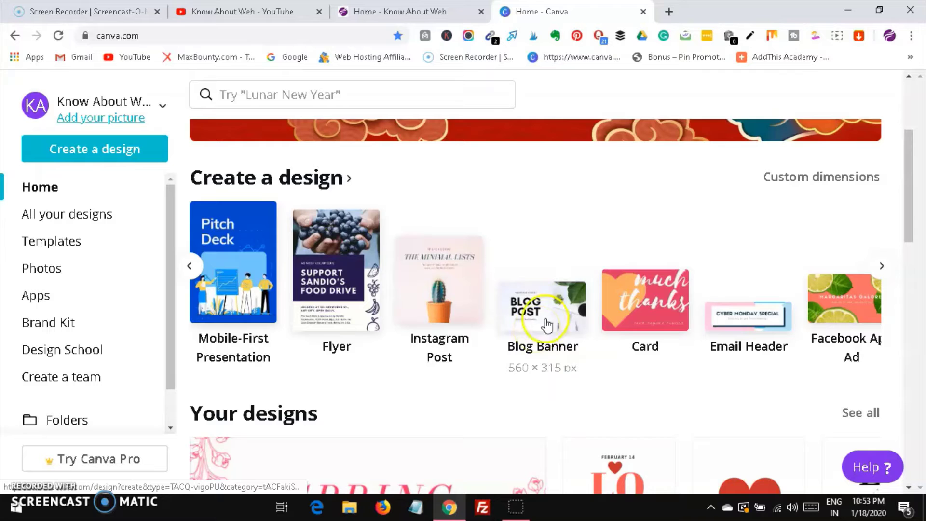
{"action": "left_click", "coordinate": [882, 267]}
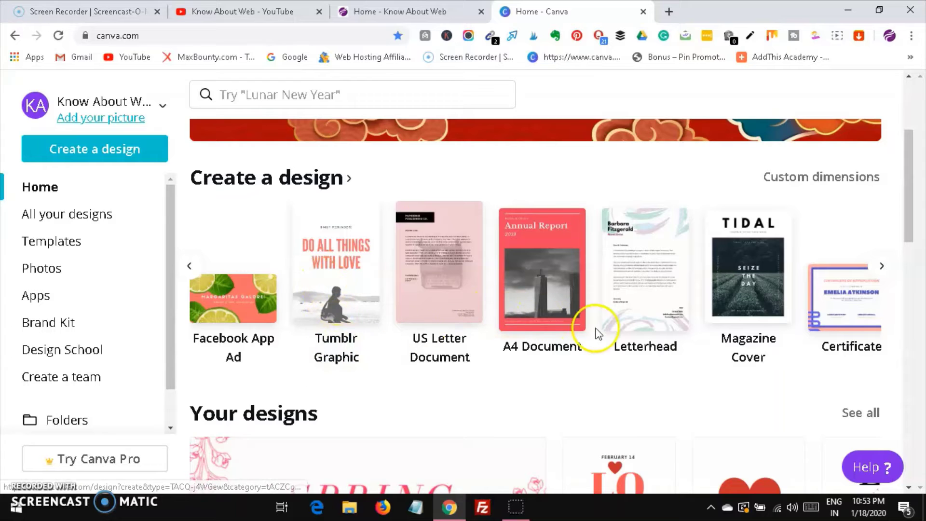
{"action": "left_click", "coordinate": [884, 268]}
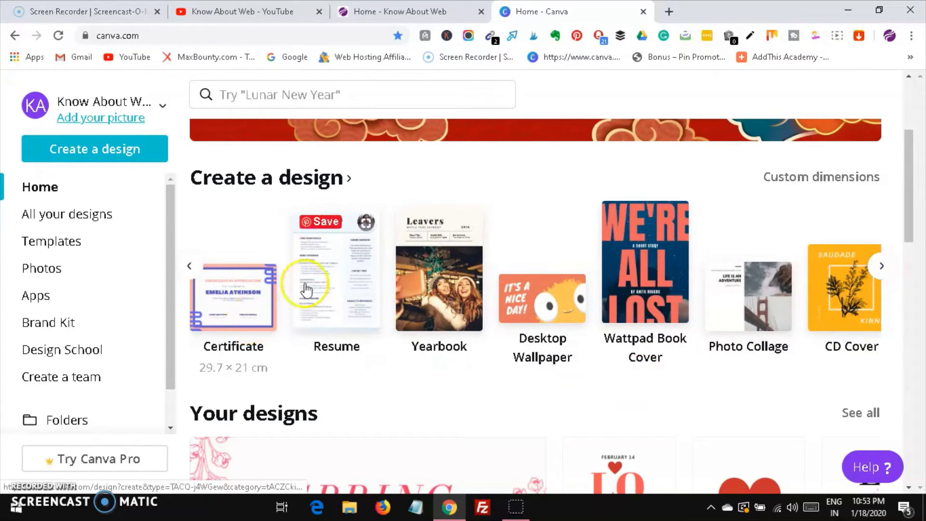
{"action": "left_click", "coordinate": [888, 277]}
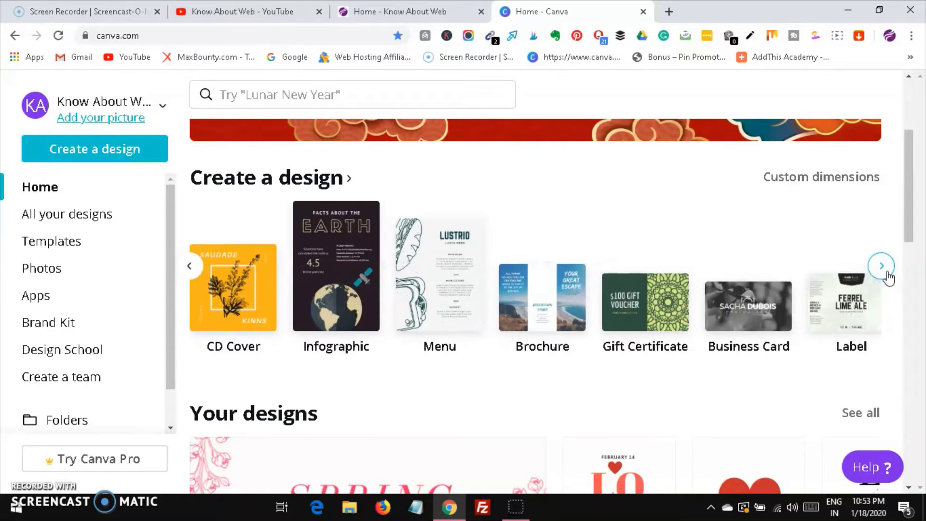
{"action": "left_click", "coordinate": [885, 276]}
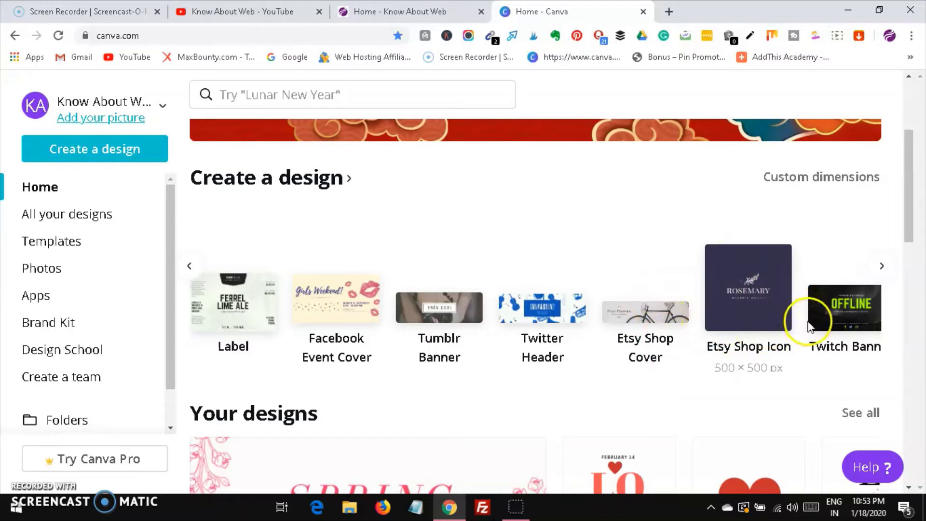
{"action": "left_click", "coordinate": [882, 267]}
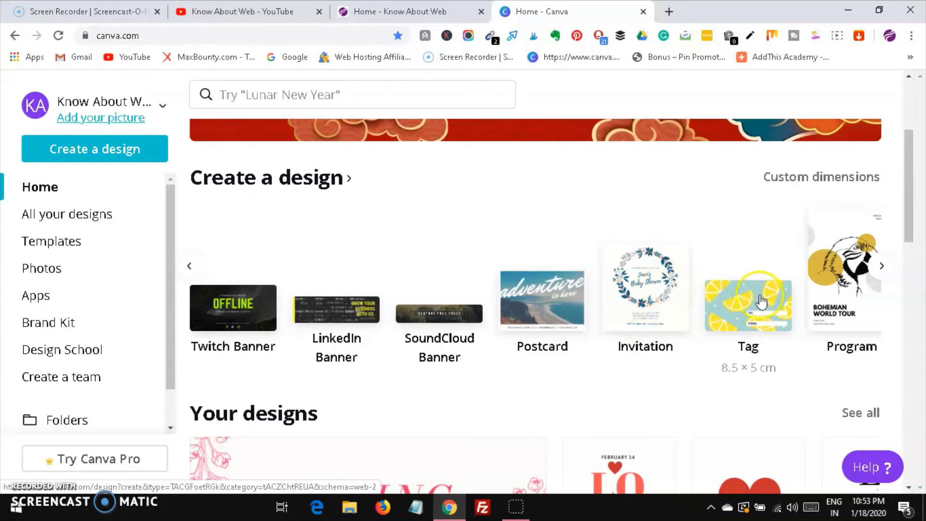
{"action": "left_click", "coordinate": [890, 266]}
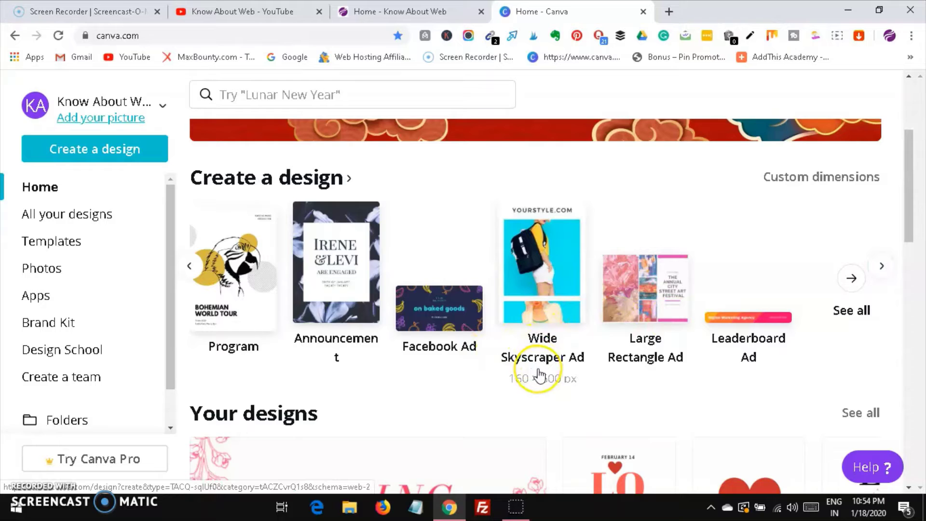
{"action": "left_click", "coordinate": [659, 342]}
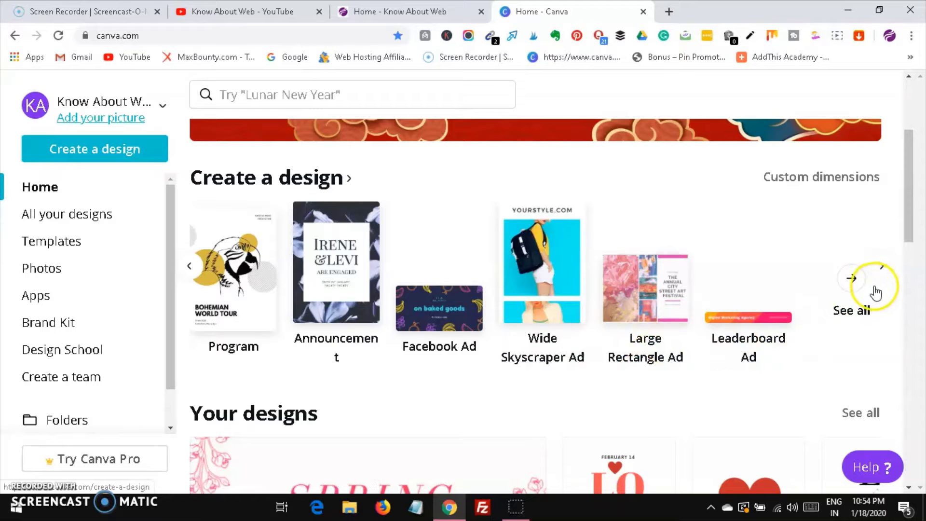
Search the designs for "table" and choose the suggested Table Of Contents category
{"action": "left_click_drag", "start_coordinate": [911, 227], "coordinate": [907, 181]}
{"action": "left_click", "coordinate": [583, 218]}
{"action": "type", "text": "table"}
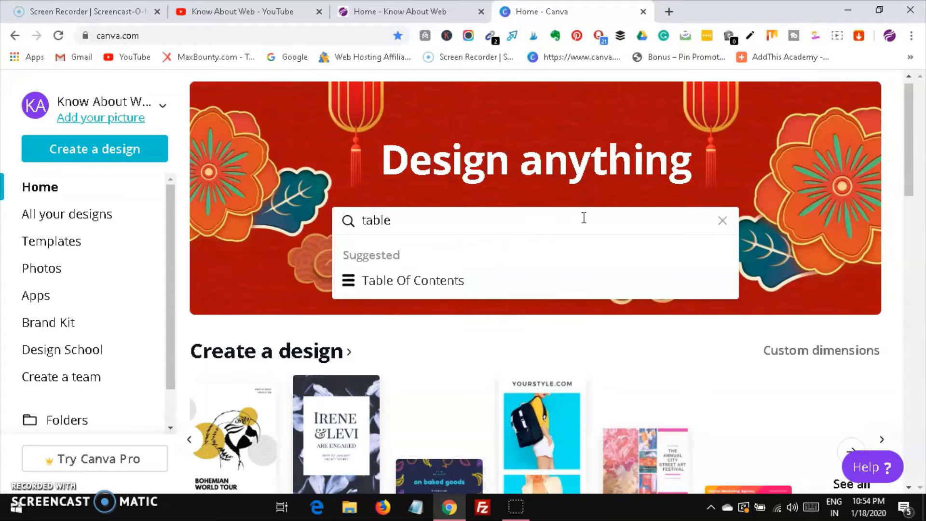
{"action": "left_click", "coordinate": [417, 292]}
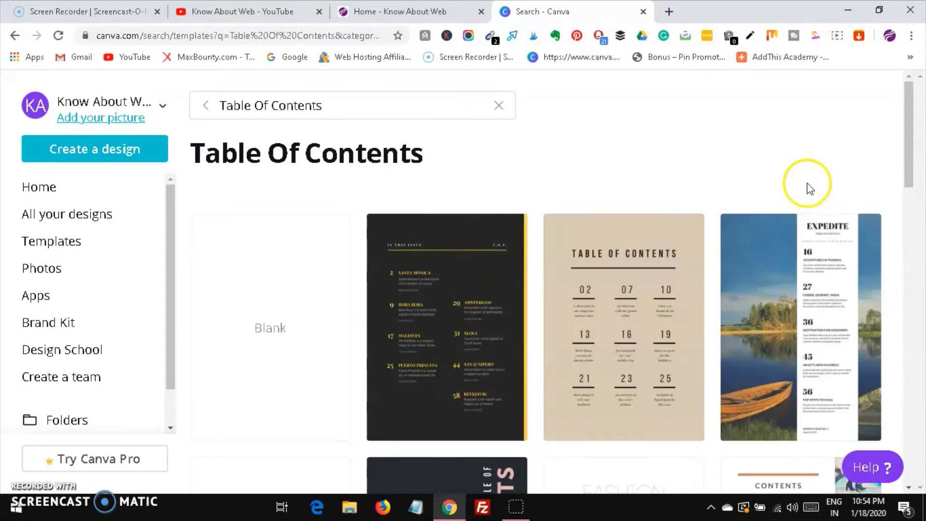
Find the Green Accent Table of Contents Yearbook template among the results and use it for a new design
{"action": "left_click_drag", "start_coordinate": [911, 153], "coordinate": [921, 381]}
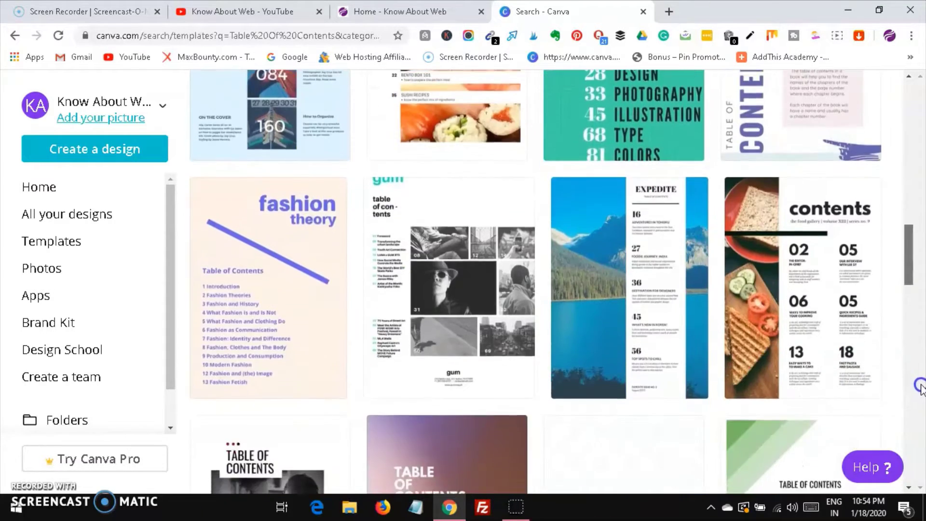
{"action": "left_click_drag", "start_coordinate": [912, 260], "coordinate": [914, 324]}
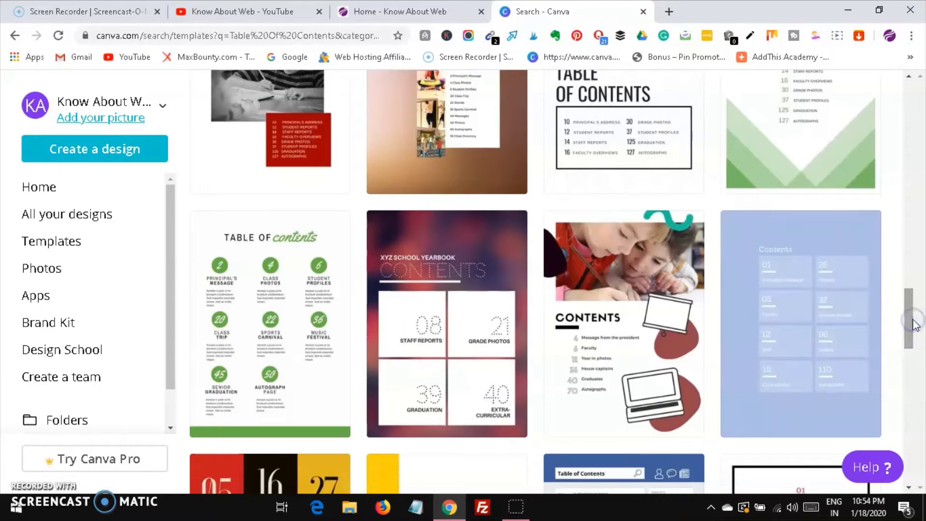
{"action": "left_click", "coordinate": [270, 300]}
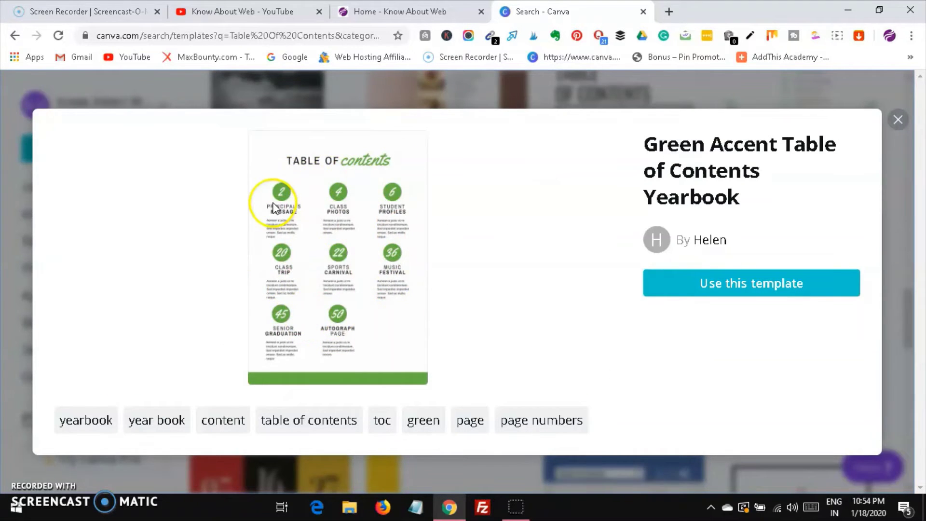
{"action": "left_click", "coordinate": [781, 289]}
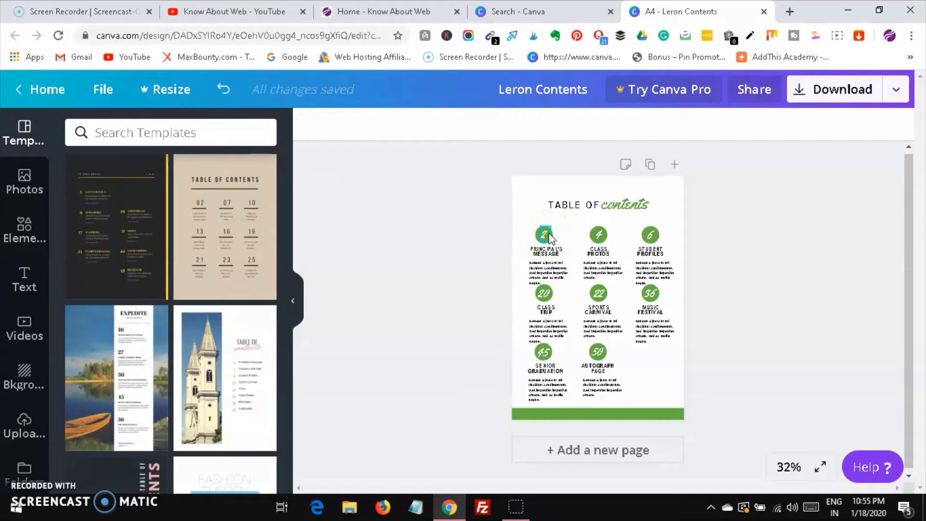
{"action": "left_click", "coordinate": [548, 236]}
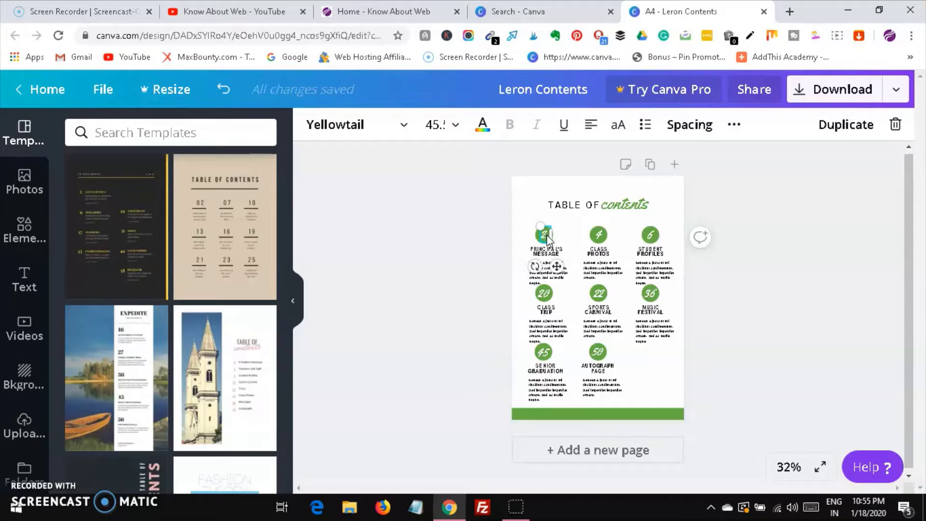
{"action": "mouse_move", "coordinate": [556, 235]}
{"action": "left_mouse_down"}
{"action": "mouse_move", "coordinate": [575, 235]}
{"action": "mouse_move", "coordinate": [550, 234]}
{"action": "mouse_move", "coordinate": [574, 261]}
{"action": "mouse_move", "coordinate": [556, 256]}
{"action": "mouse_move", "coordinate": [549, 236]}
{"action": "left_mouse_up"}
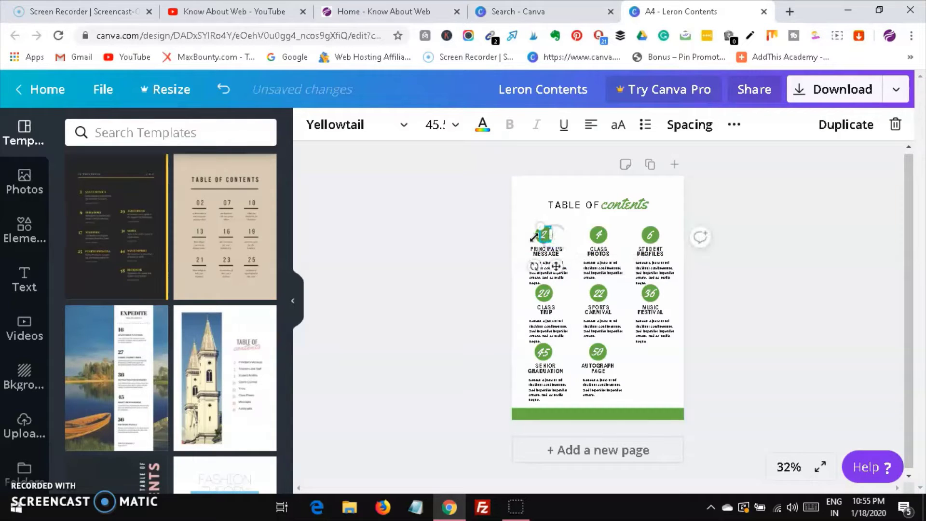
{"action": "left_click", "coordinate": [536, 208]}
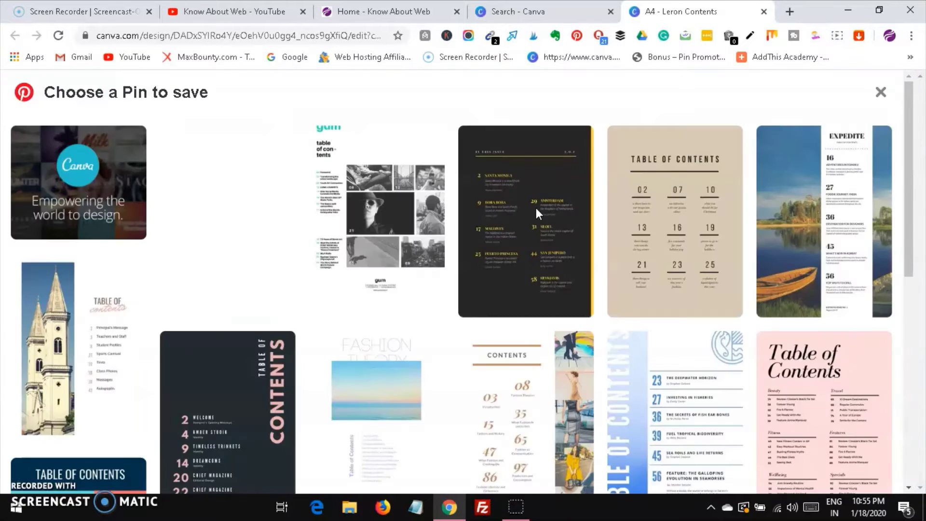
{"action": "left_click", "coordinate": [881, 93]}
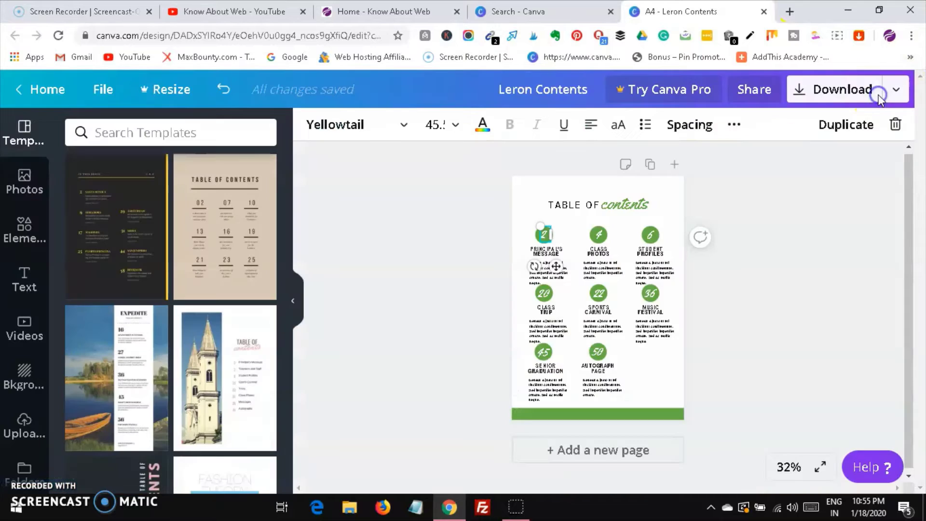
Try the dark blue brand colour on the page background and set the background back to white
{"action": "left_click", "coordinate": [529, 198]}
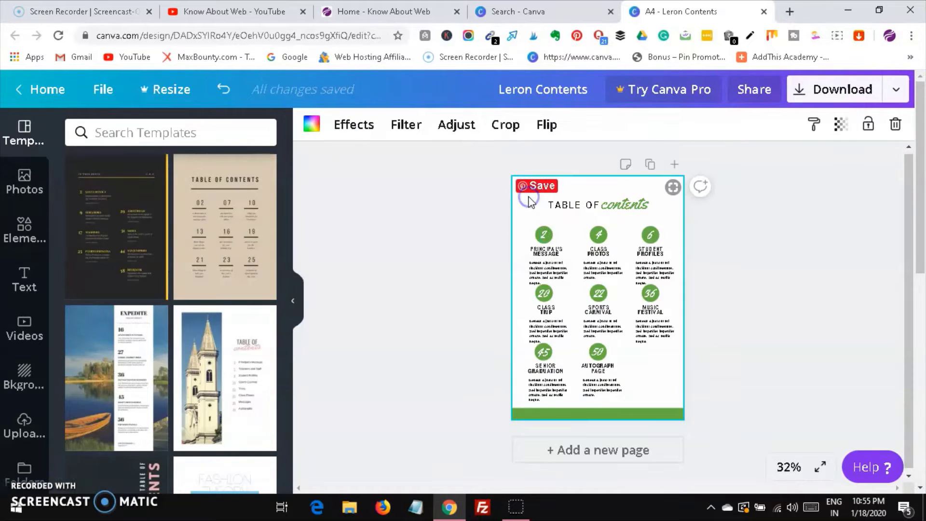
{"action": "left_click", "coordinate": [312, 125]}
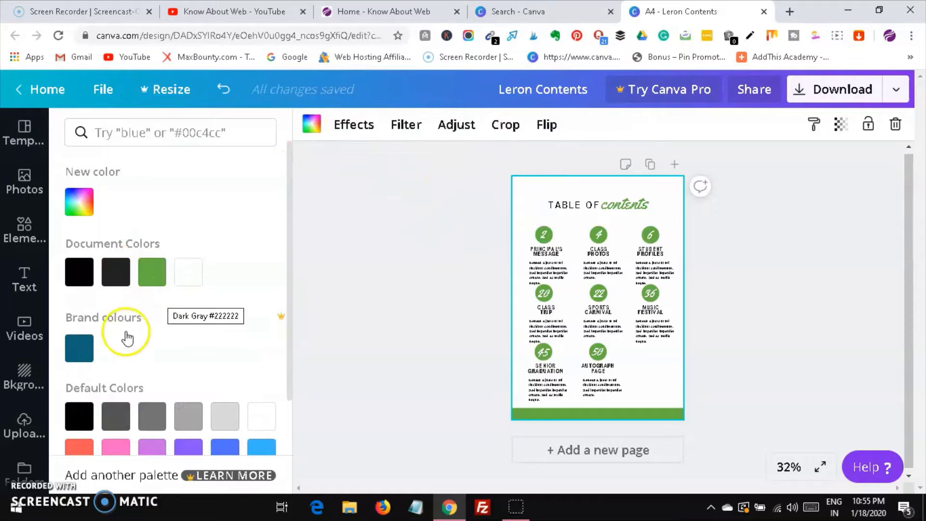
{"action": "left_click", "coordinate": [81, 355]}
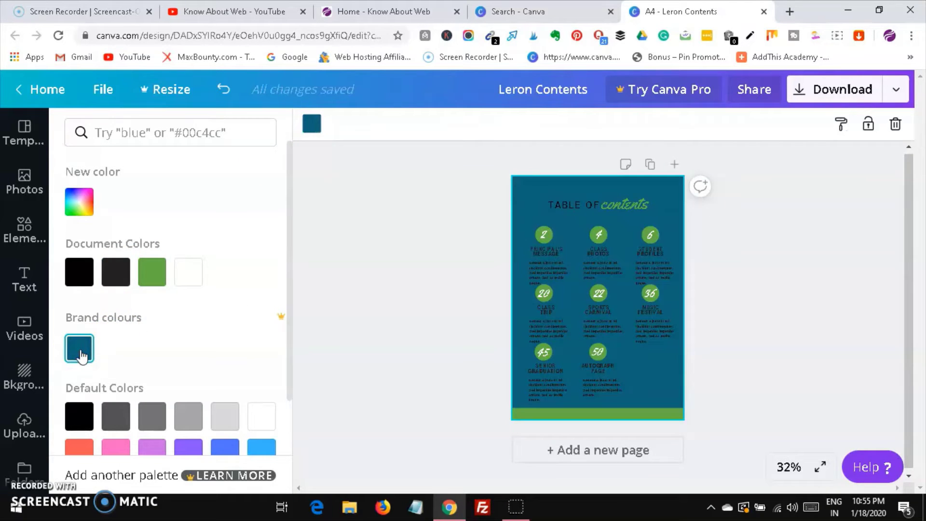
{"action": "left_click", "coordinate": [195, 286]}
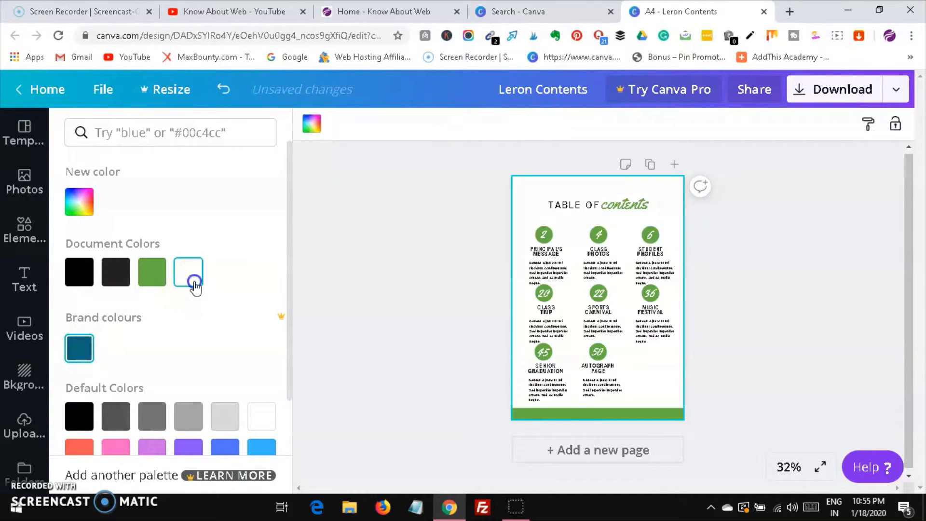
Set the page background of the Table of Contents design to the light grey default color
{"action": "left_click", "coordinate": [236, 423]}
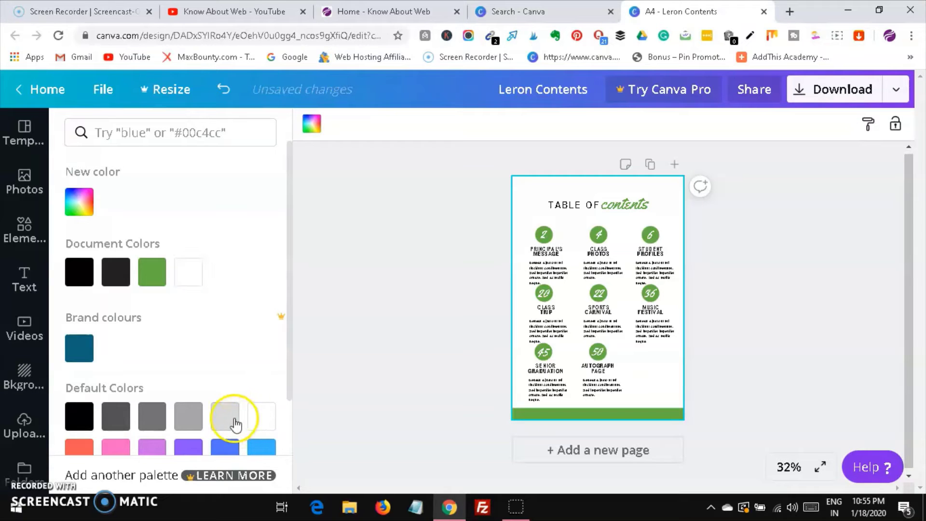
{"action": "left_click", "coordinate": [367, 270]}
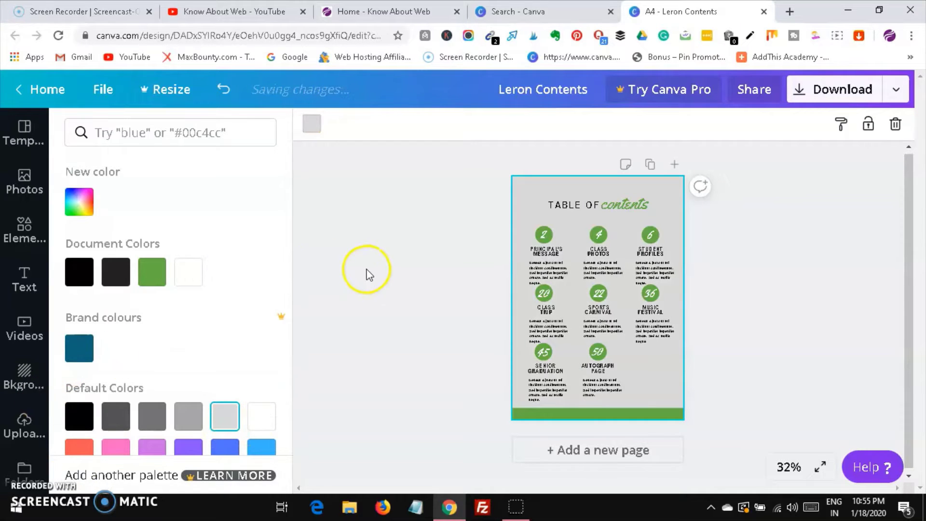
{"action": "left_click", "coordinate": [650, 164]}
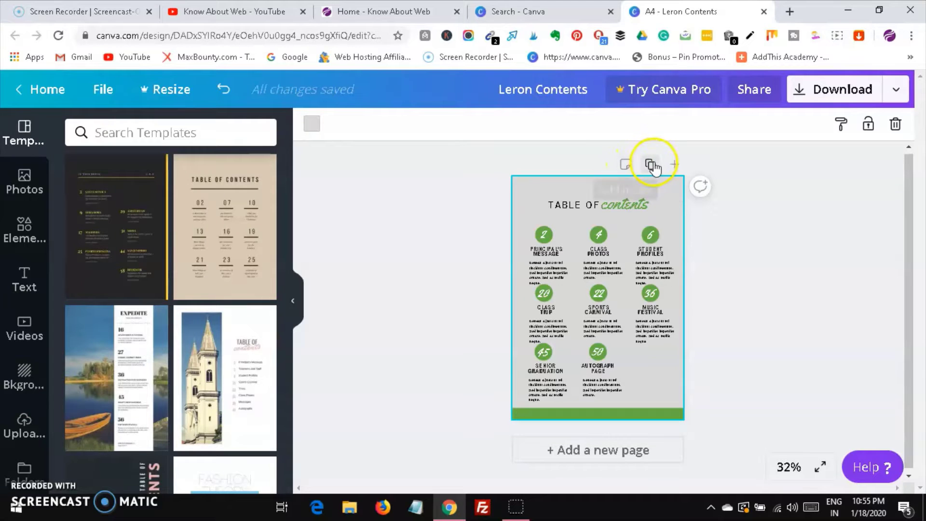
{"action": "left_click", "coordinate": [624, 166]}
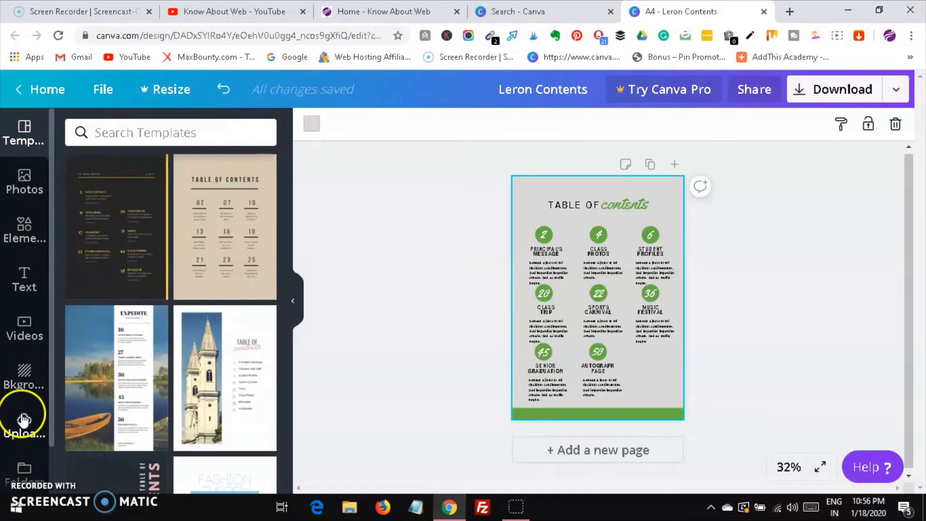
Show the margins and the print bleed on the Table of Contents page
{"action": "left_click", "coordinate": [104, 89]}
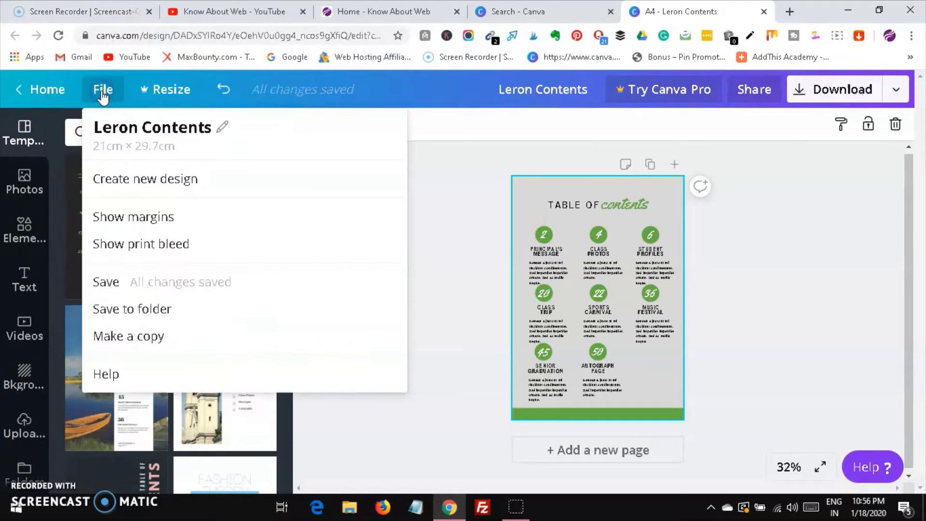
{"action": "left_click", "coordinate": [136, 220]}
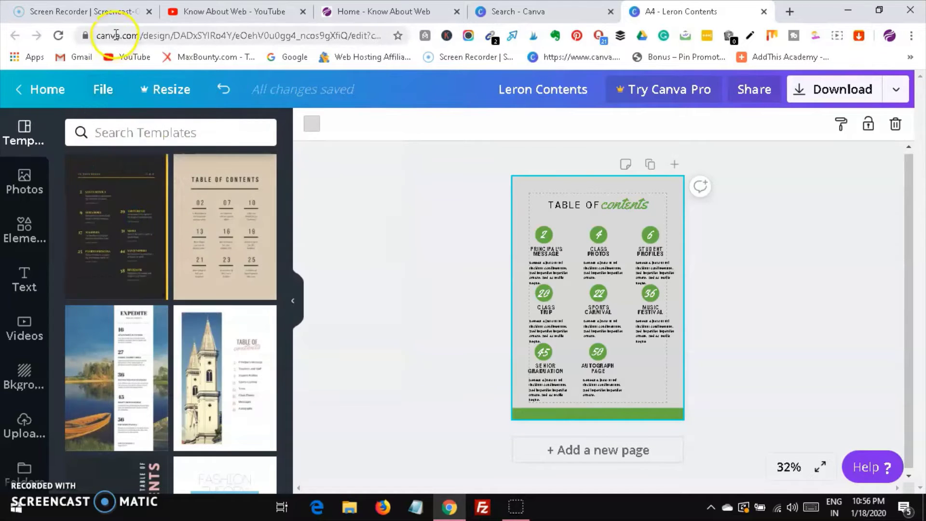
{"action": "left_click", "coordinate": [105, 92]}
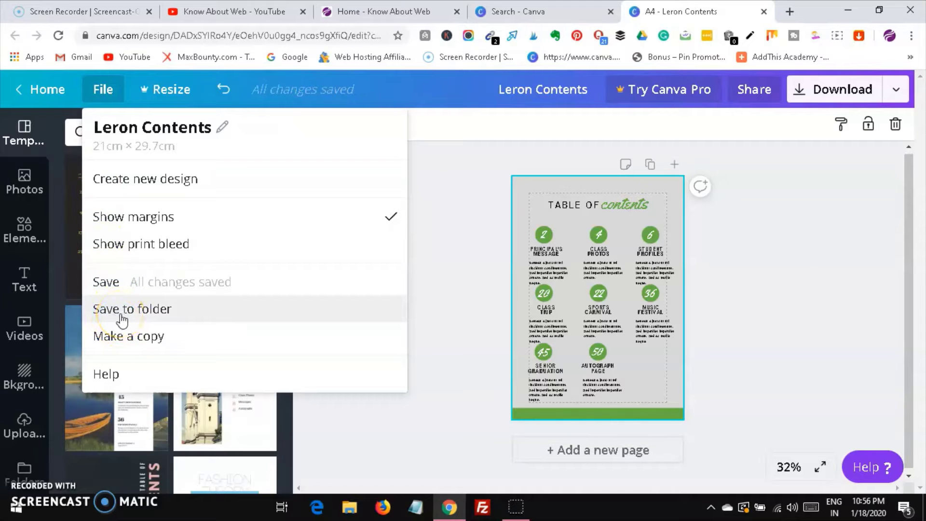
{"action": "left_click", "coordinate": [120, 339]}
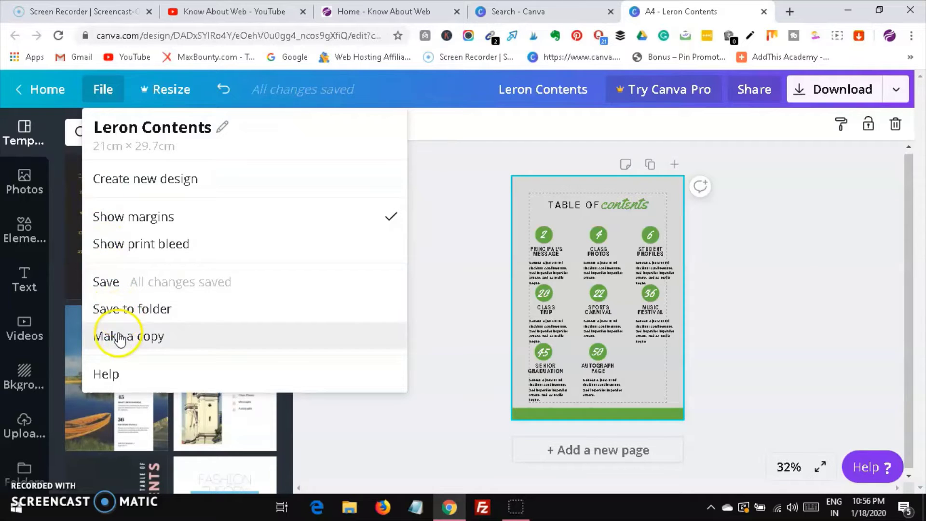
{"action": "left_click", "coordinate": [151, 247]}
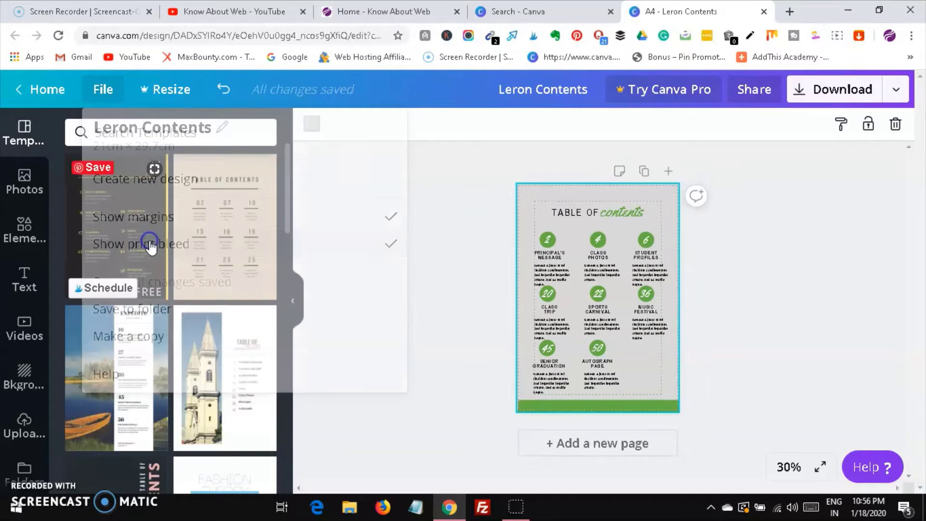
Examine the full list of publishing and sharing options for the design, from social media to print and PowerPoint
{"action": "left_click", "coordinate": [896, 91]}
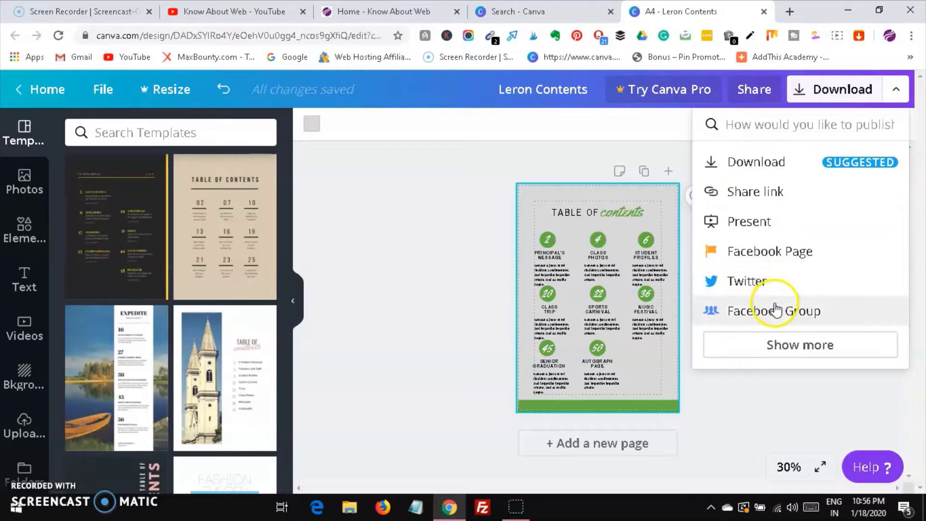
{"action": "left_click", "coordinate": [780, 354]}
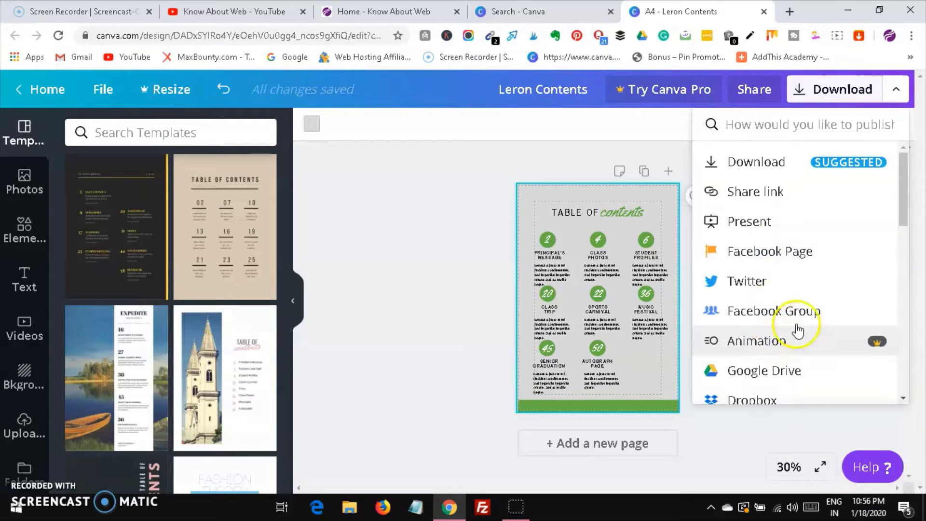
{"action": "left_click_drag", "start_coordinate": [901, 187], "coordinate": [917, 265]}
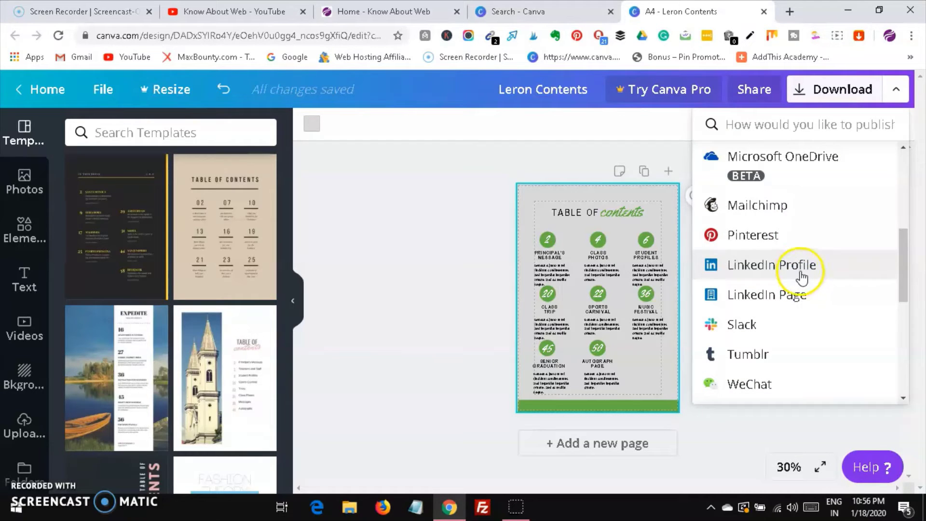
{"action": "left_click_drag", "start_coordinate": [900, 260], "coordinate": [916, 358]}
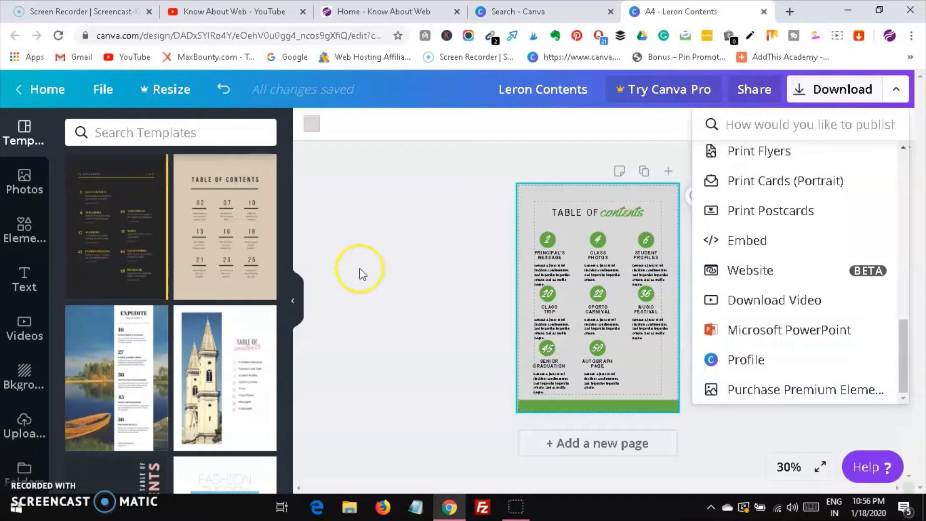
{"action": "left_click", "coordinate": [422, 271]}
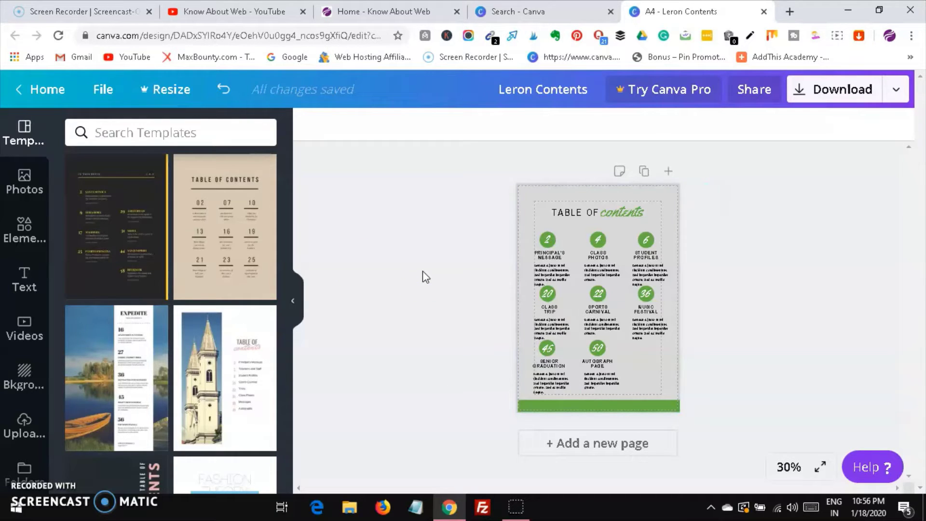
Go back to the template search, dismiss the Green Accent preview and leave the Table Of Contents results for the home page
{"action": "left_click", "coordinate": [511, 11]}
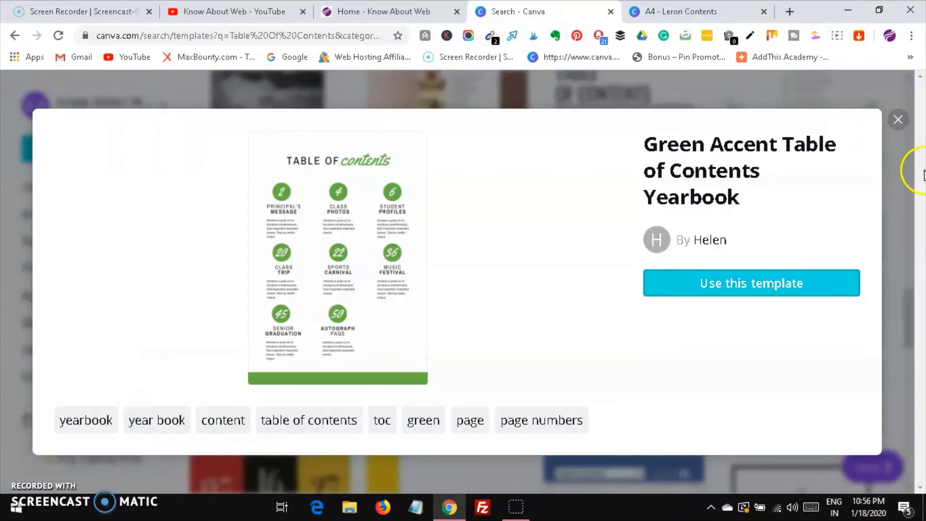
{"action": "left_click", "coordinate": [898, 120]}
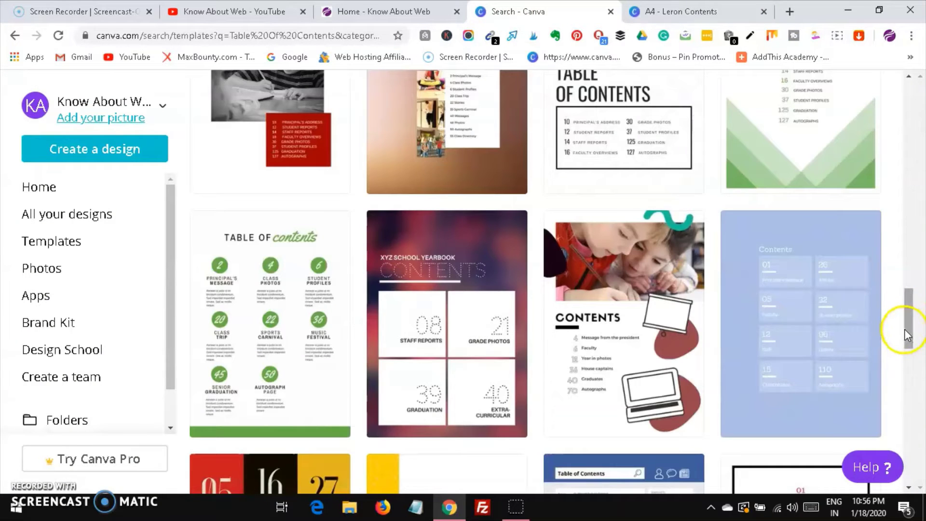
{"action": "left_click_drag", "start_coordinate": [907, 336], "coordinate": [922, 103]}
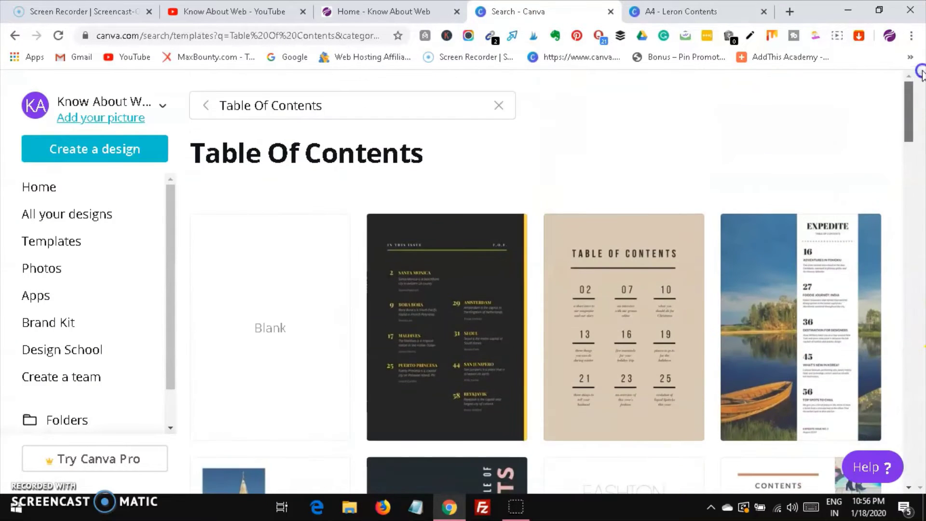
{"action": "left_click", "coordinate": [499, 106]}
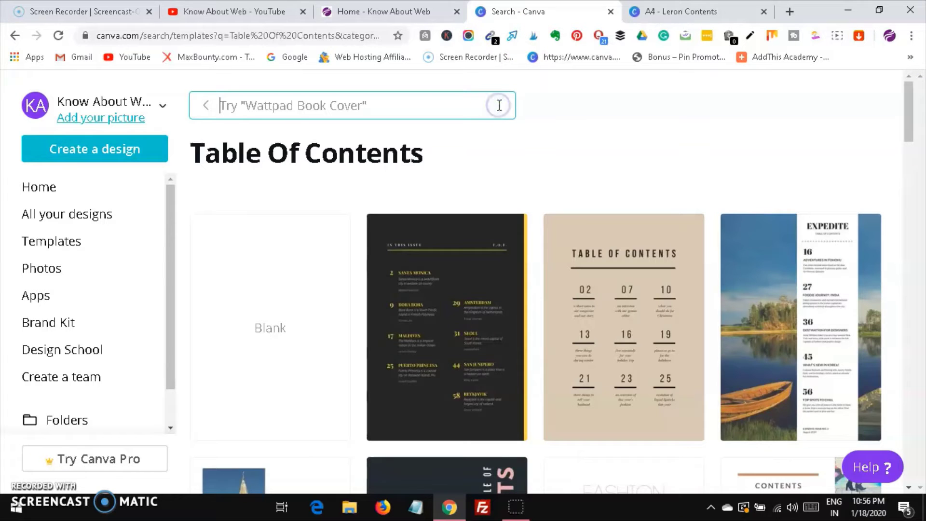
{"action": "left_click", "coordinate": [202, 106]}
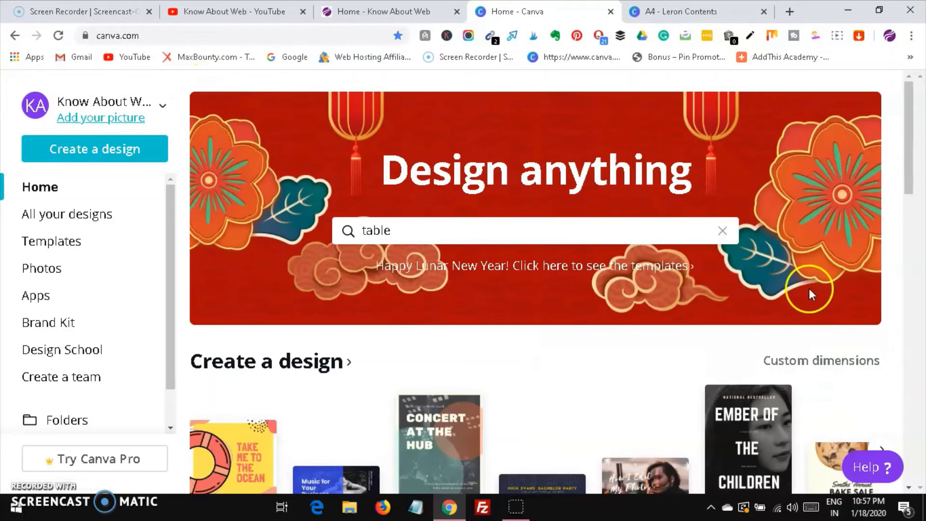
Start a design with custom dimensions and set the measurement unit to inches
{"action": "left_click", "coordinate": [834, 363]}
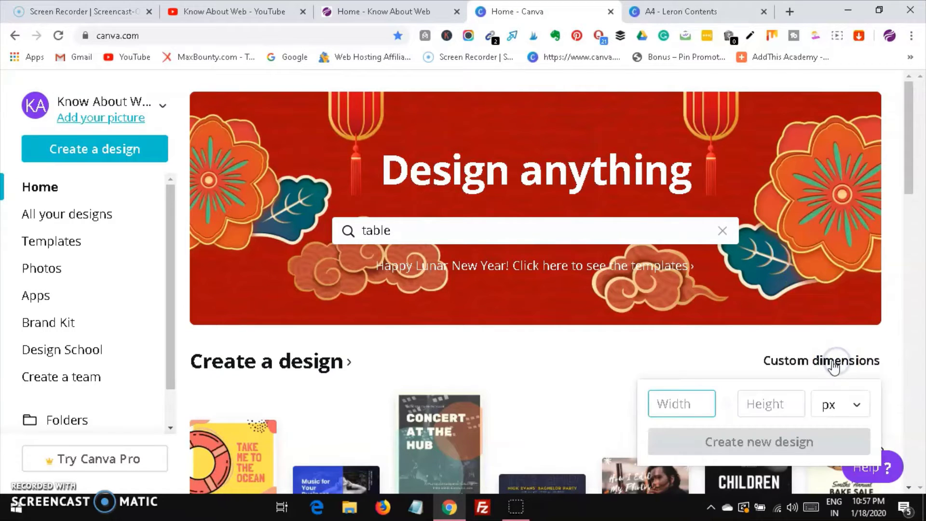
{"action": "left_click", "coordinate": [668, 408]}
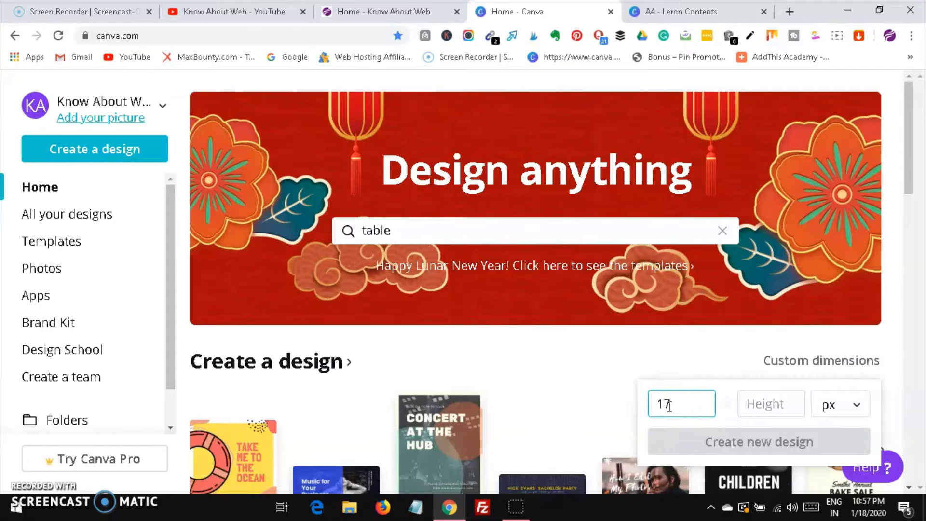
{"action": "key", "text": "Tab"}
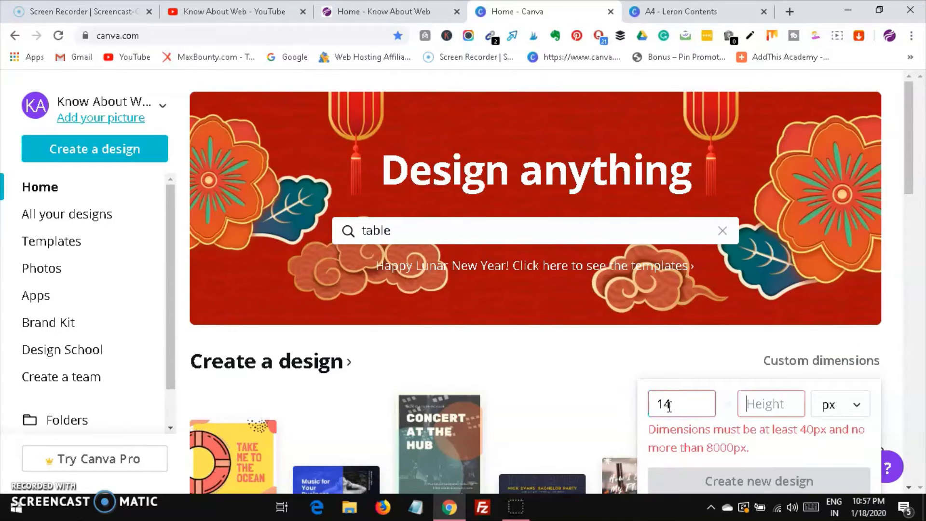
{"action": "left_click", "coordinate": [858, 406]}
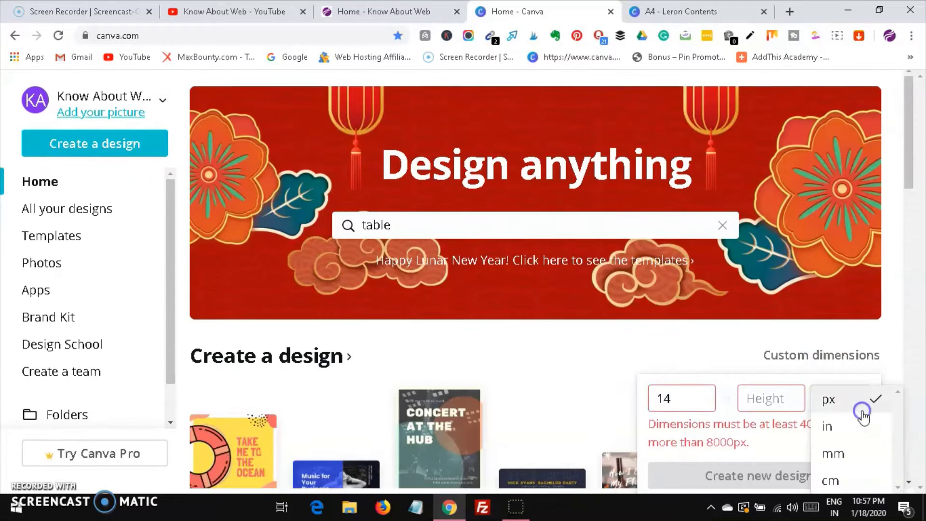
{"action": "left_click", "coordinate": [845, 436]}
Set the width to 14 in and the height to 18 in and create the new design
{"action": "left_click", "coordinate": [683, 396]}
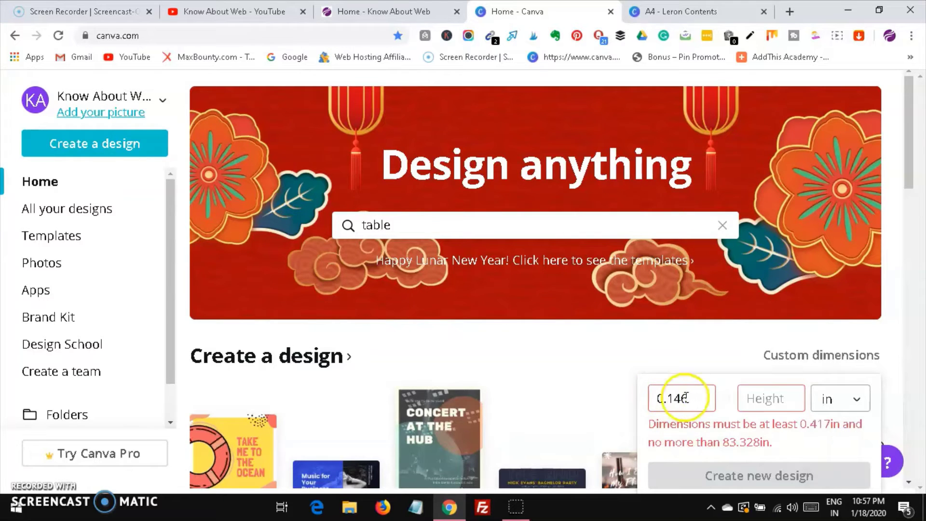
{"action": "double_click", "coordinate": [690, 398]}
{"action": "key", "text": "BackSpace"}
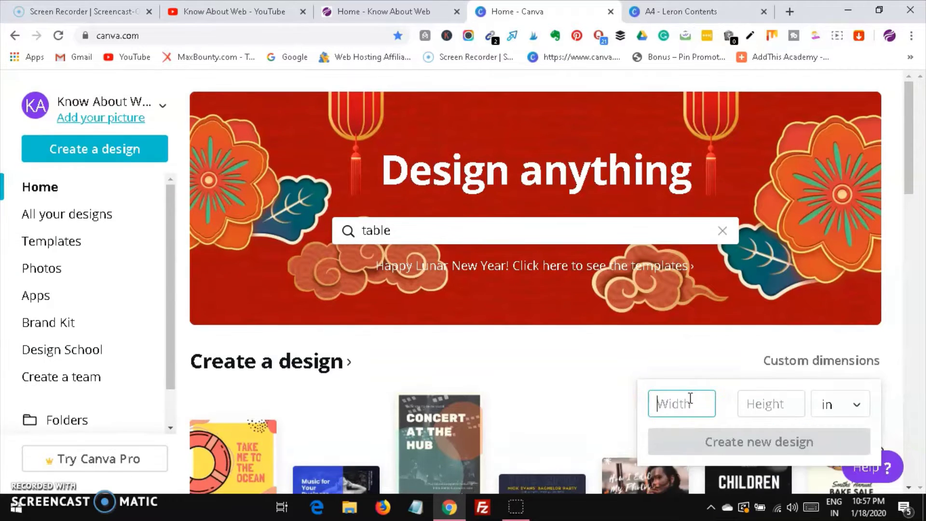
{"action": "type", "text": "14"}
{"action": "key", "text": "Tab"}
{"action": "type", "text": "1"}
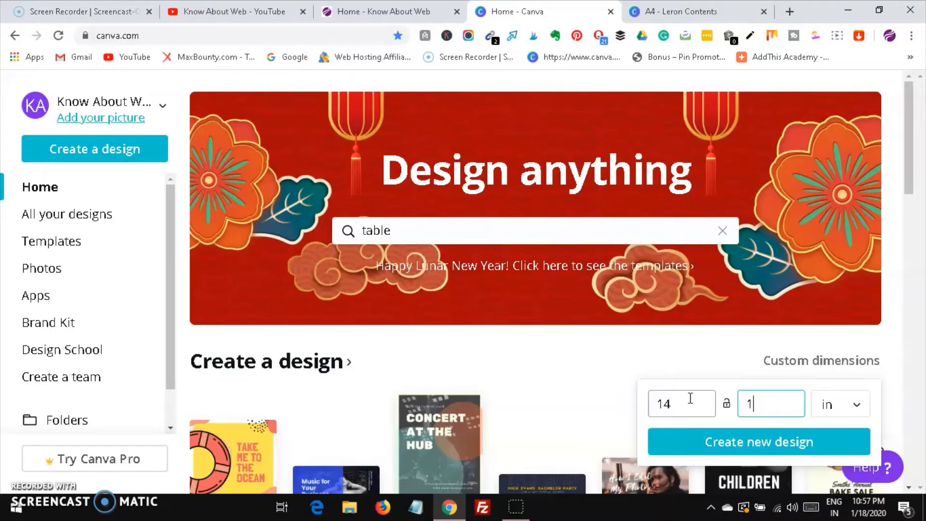
{"action": "left_click", "coordinate": [712, 441]}
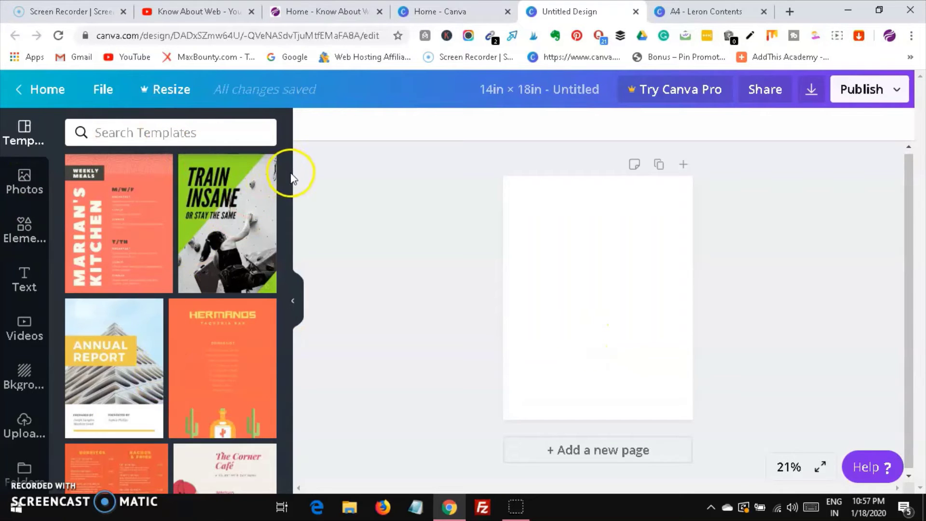
Browse the free photos in the Money category for the blank 14 × 18 in page
{"action": "left_click_drag", "start_coordinate": [287, 175], "coordinate": [285, 144]}
{"action": "left_click", "coordinate": [27, 186]}
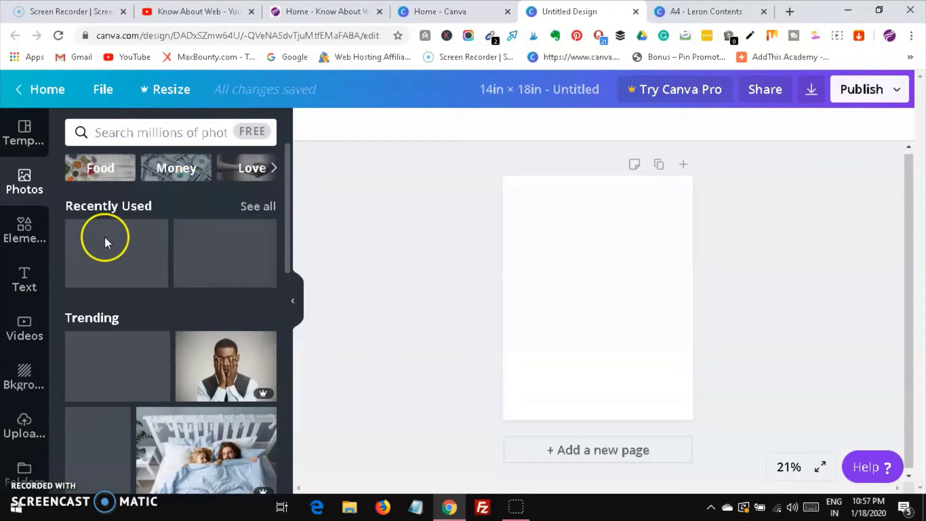
{"action": "left_click", "coordinate": [177, 168]}
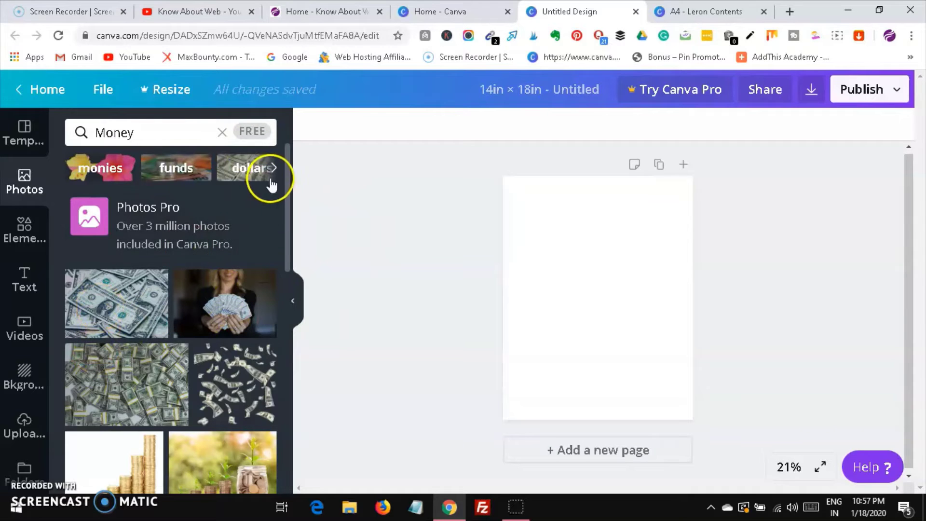
{"action": "left_click_drag", "start_coordinate": [286, 215], "coordinate": [296, 375]}
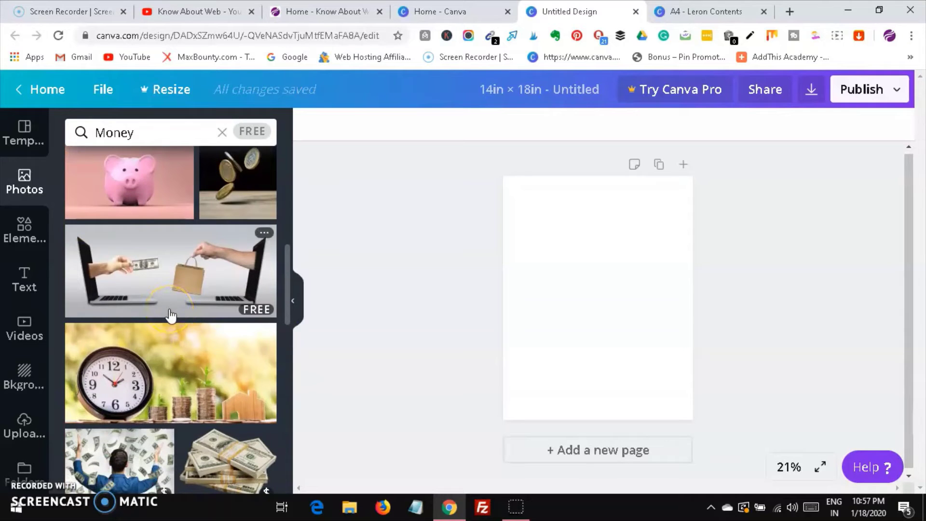
Fill the entire page background with the photo of a clock beside coin stacks with sprouting plants
{"action": "left_click", "coordinate": [162, 382]}
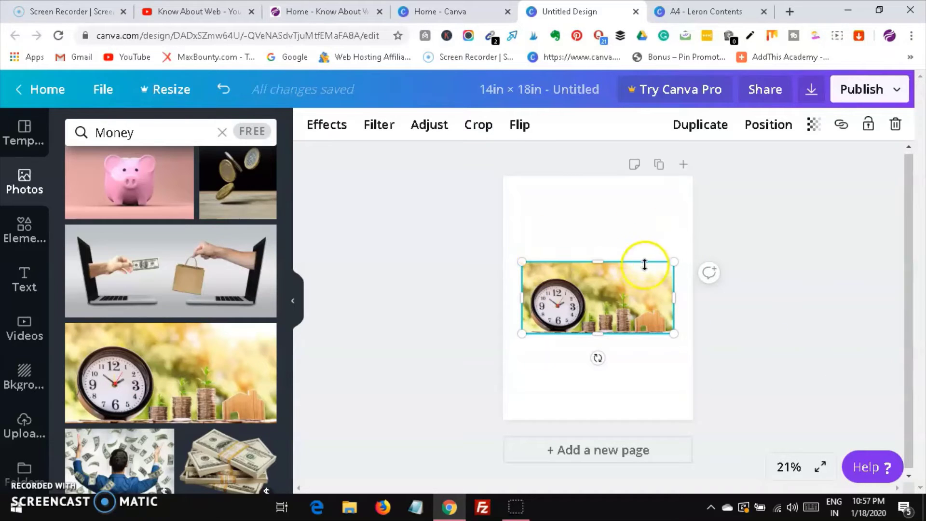
{"action": "left_click", "coordinate": [898, 130]}
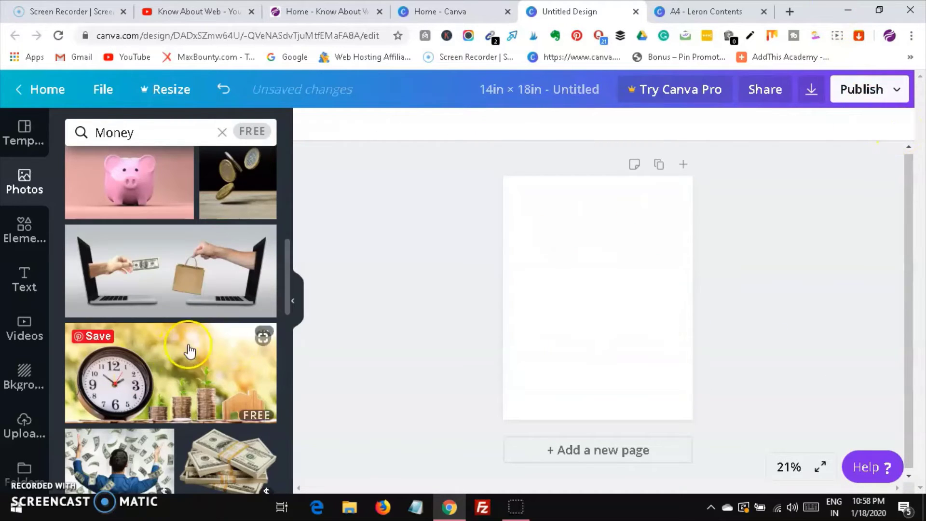
{"action": "left_click_drag", "start_coordinate": [483, 237], "coordinate": [543, 188]}
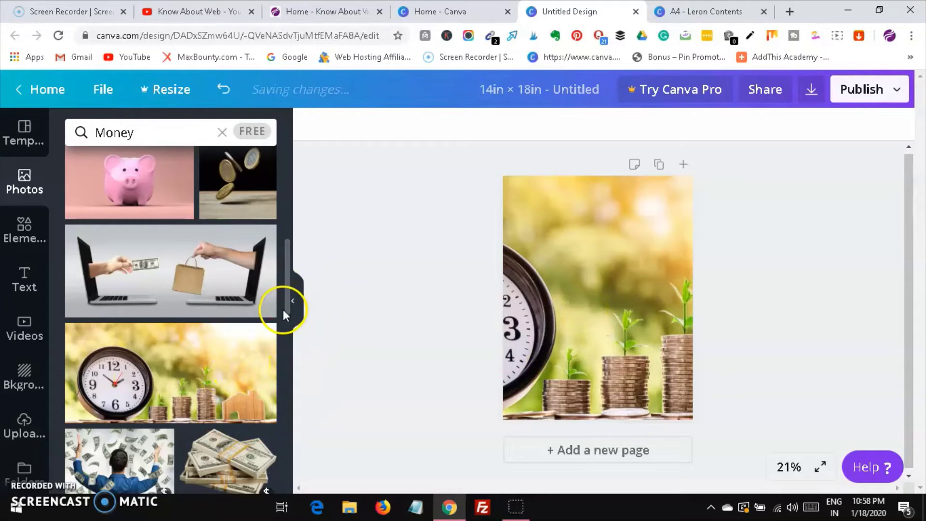
Set the transparency of the clock and coins background photo to about 48
{"action": "left_click", "coordinate": [605, 277]}
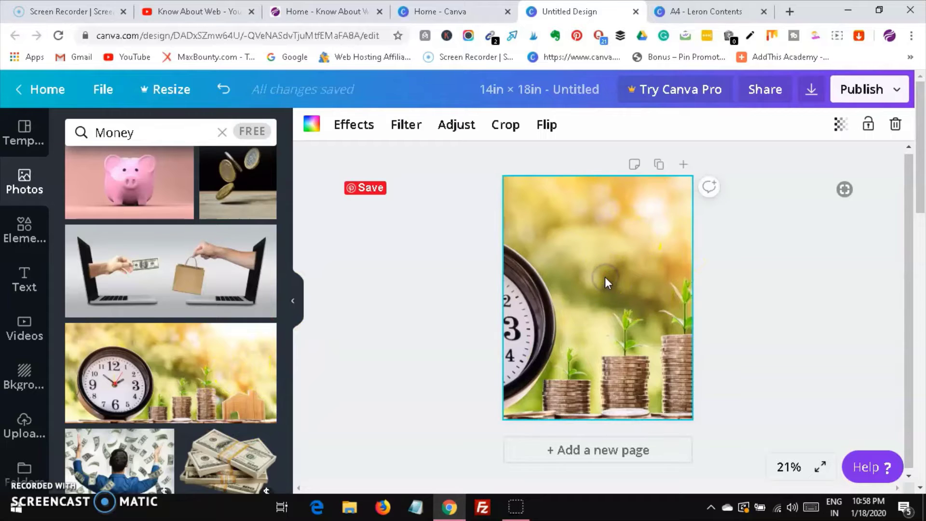
{"action": "left_click", "coordinate": [839, 126]}
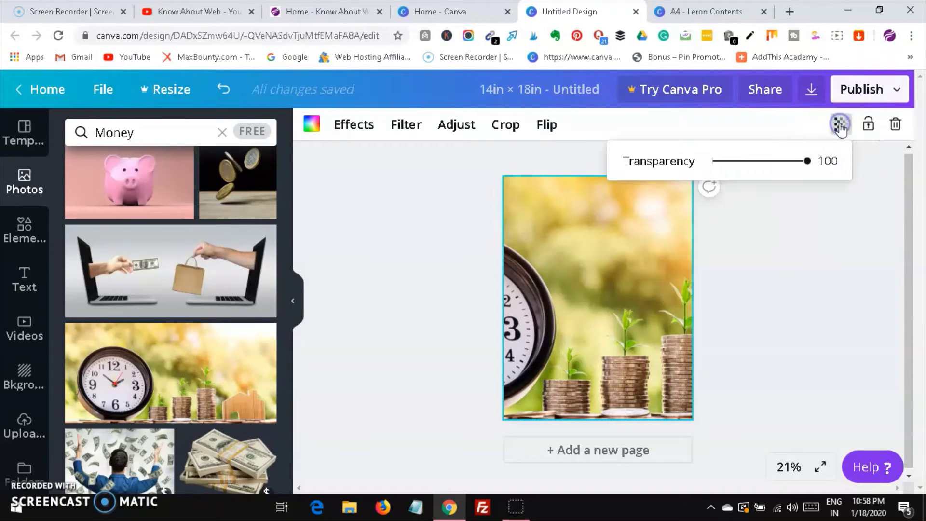
{"action": "left_click_drag", "start_coordinate": [807, 164], "coordinate": [762, 163]}
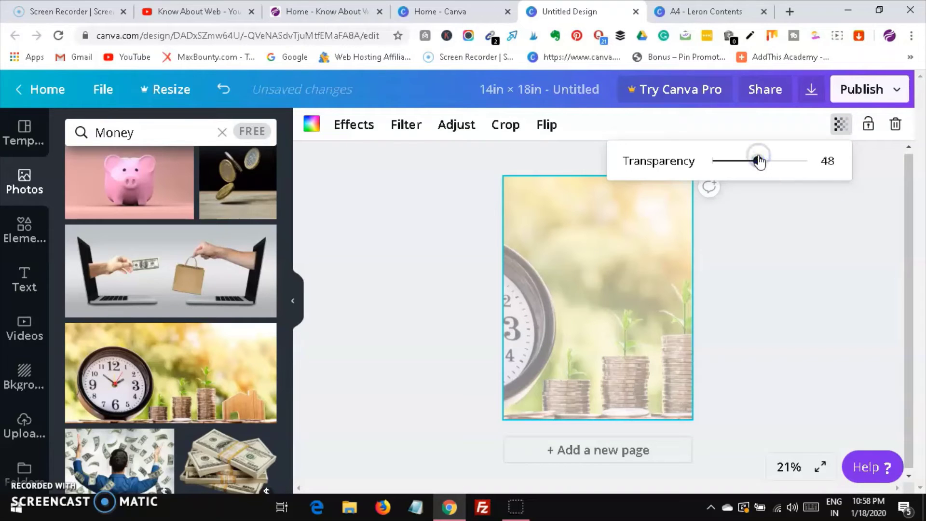
Preview the Amethyst color mix effect on the background photo
{"action": "left_click", "coordinate": [354, 126]}
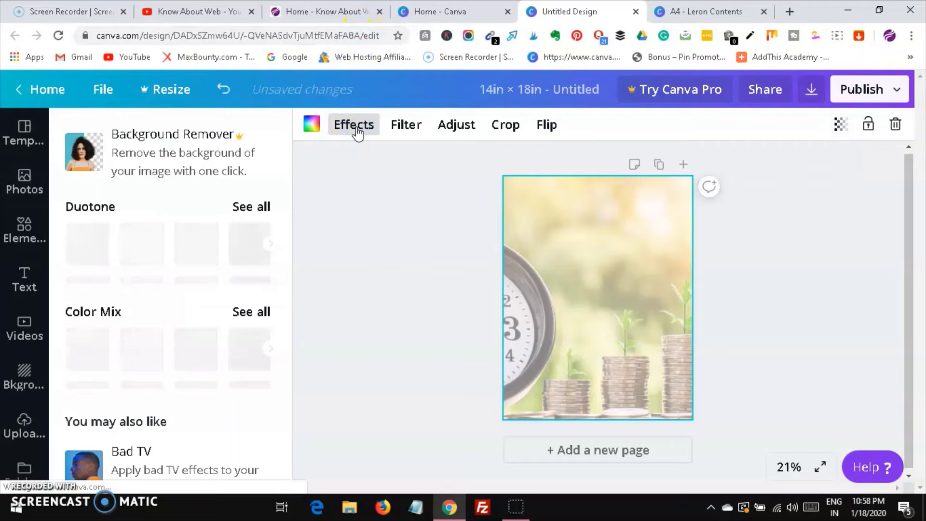
{"action": "left_click", "coordinate": [154, 256]}
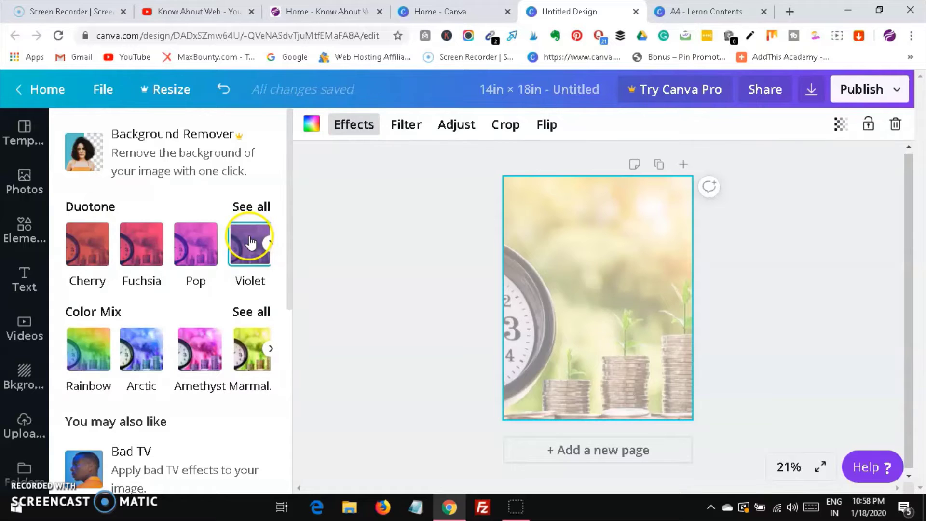
{"action": "left_click", "coordinate": [87, 349]}
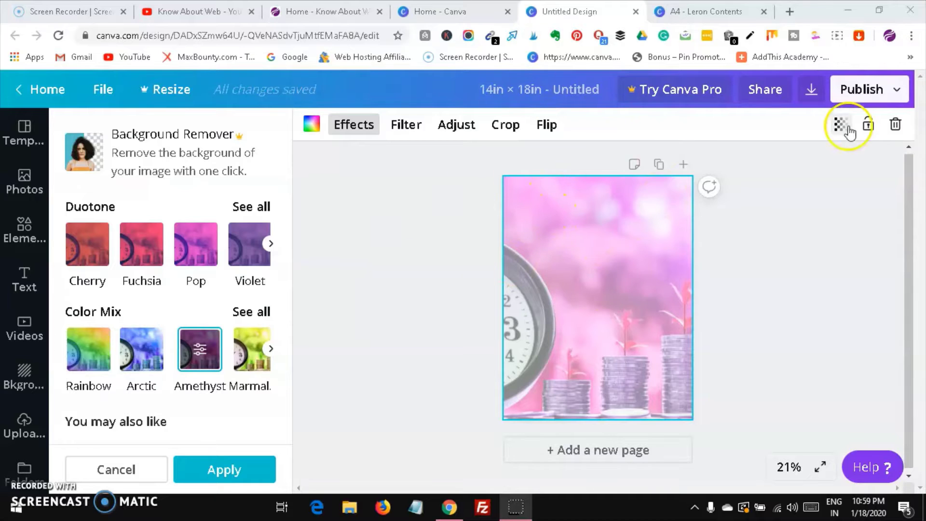
Set the background photo's transparency to 95
{"action": "left_click", "coordinate": [841, 124]}
{"action": "left_click_drag", "start_coordinate": [763, 166], "coordinate": [806, 165]}
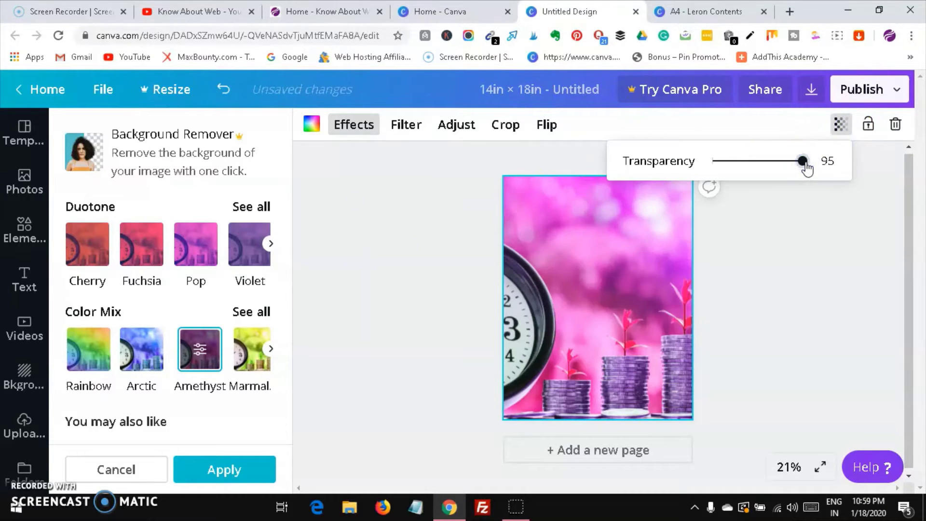
{"action": "left_click", "coordinate": [757, 279]}
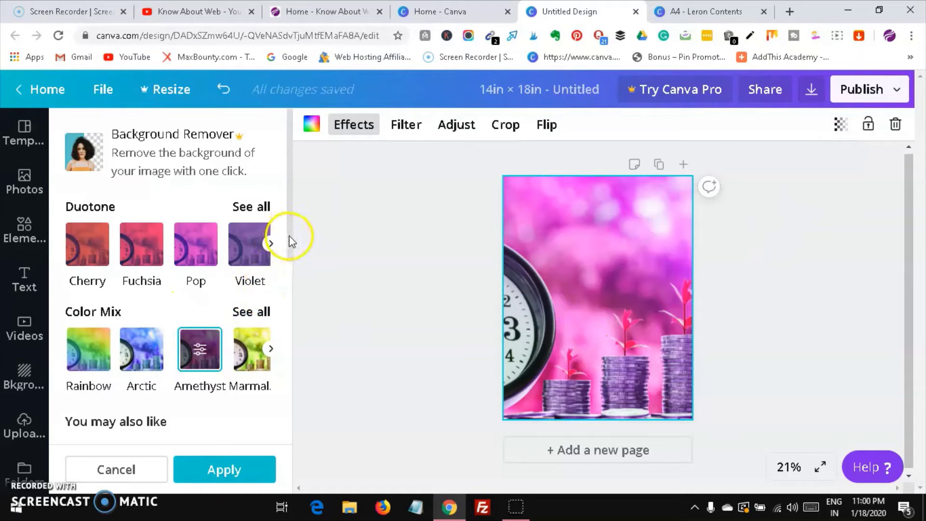
Look through the remaining photo effects and read the description of the Liquify effect
{"action": "left_click_drag", "start_coordinate": [288, 235], "coordinate": [285, 428]}
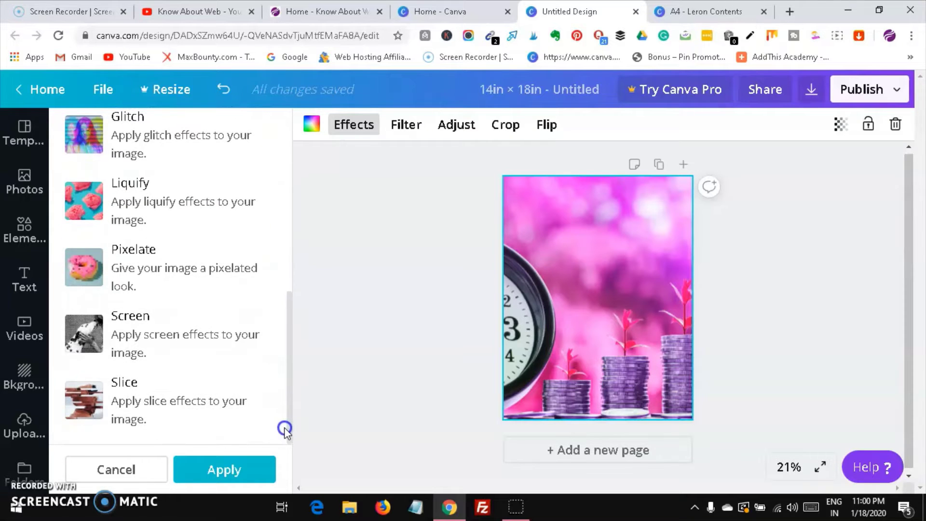
{"action": "left_click", "coordinate": [185, 205]}
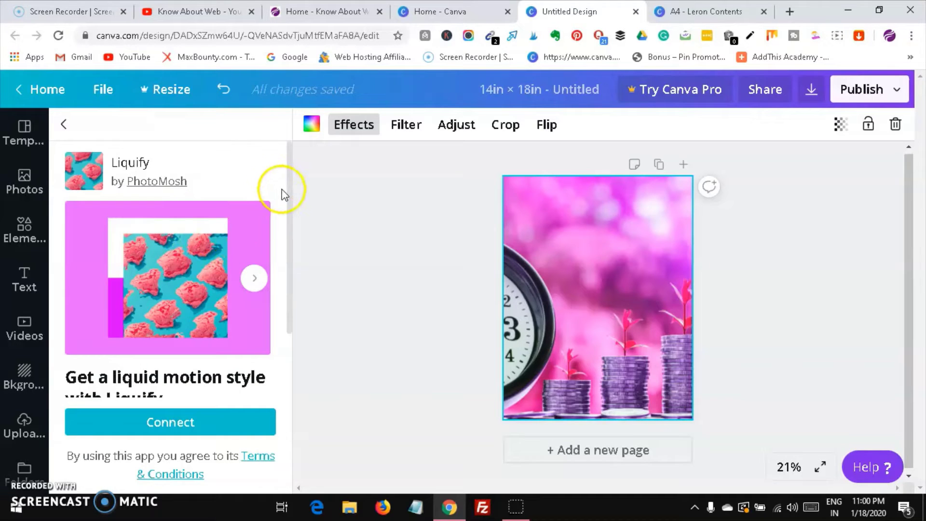
{"action": "left_click_drag", "start_coordinate": [289, 198], "coordinate": [299, 303]}
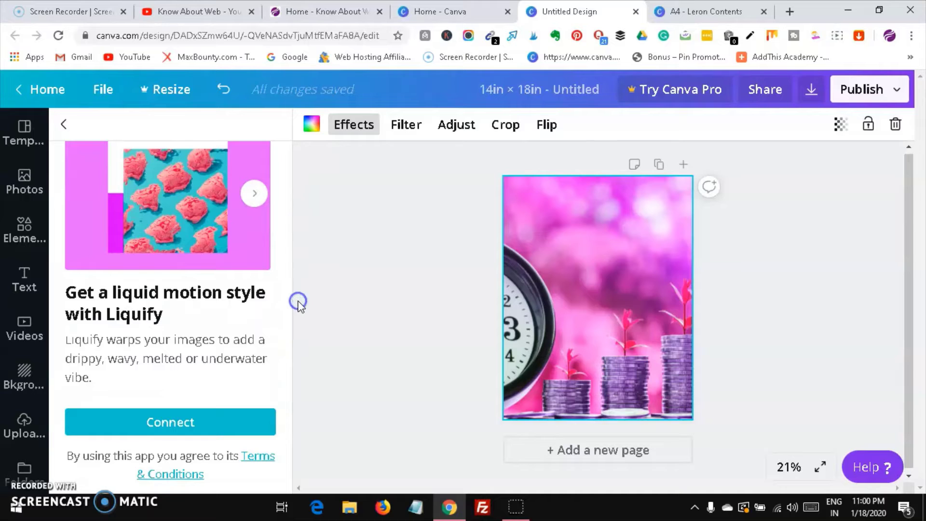
{"action": "left_click", "coordinate": [365, 272]}
{"action": "left_click", "coordinate": [29, 487]}
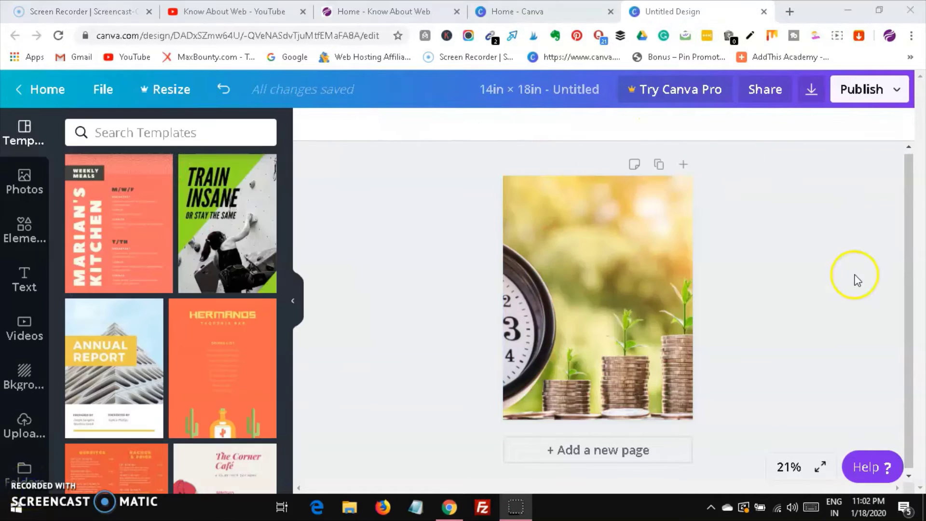
Add a second page to the design and delete that page again
{"action": "left_click", "coordinate": [572, 451]}
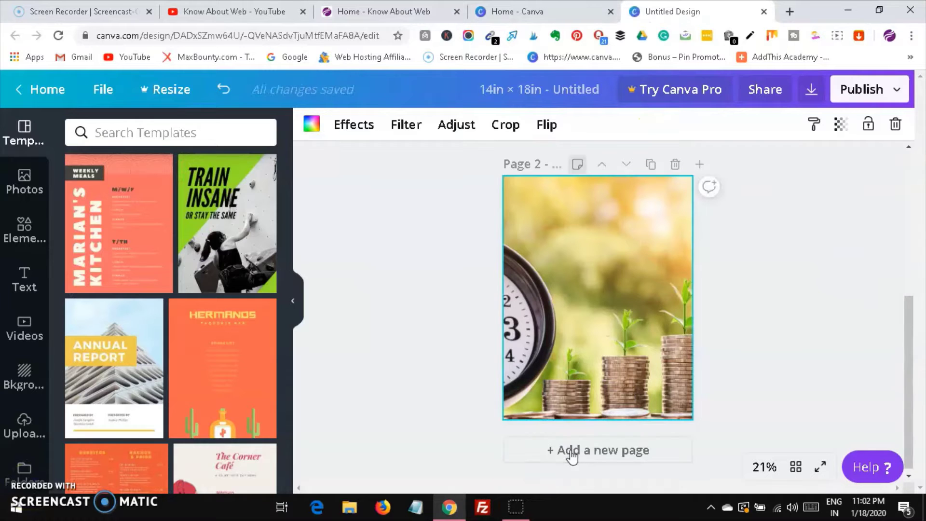
{"action": "left_click", "coordinate": [638, 265]}
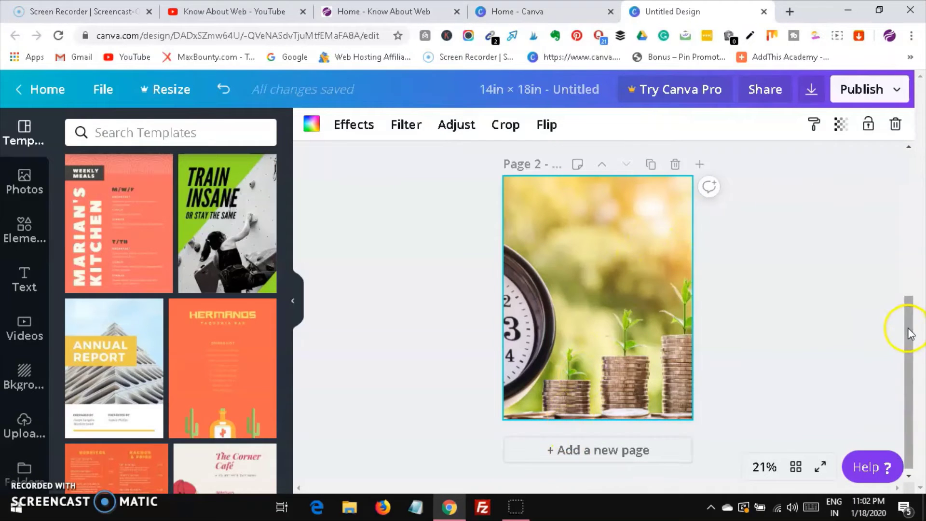
{"action": "left_click", "coordinate": [911, 249]}
{"action": "right_click", "coordinate": [912, 221]}
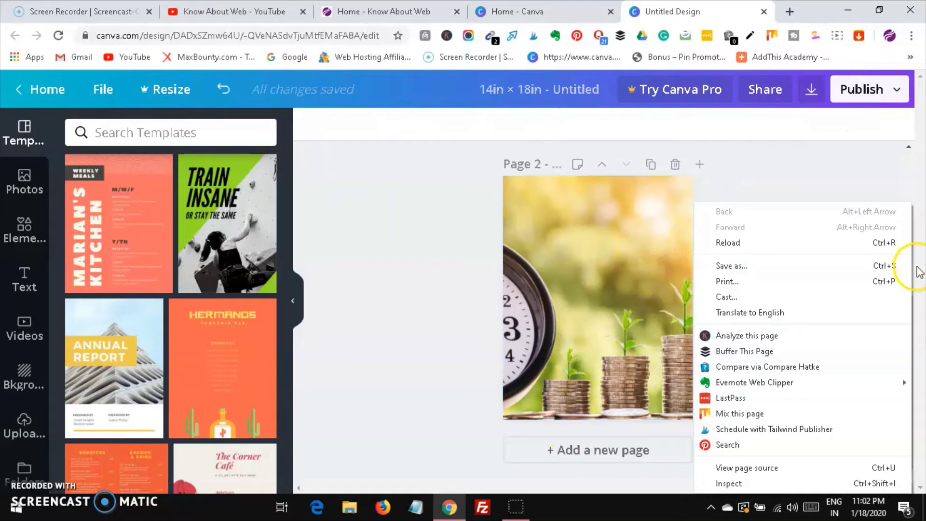
{"action": "left_click", "coordinate": [913, 289]}
{"action": "mouse_move", "coordinate": [909, 320]}
{"action": "left_mouse_down"}
{"action": "mouse_move", "coordinate": [906, 228]}
{"action": "mouse_move", "coordinate": [910, 304]}
{"action": "left_mouse_up"}
{"action": "left_click", "coordinate": [640, 260]}
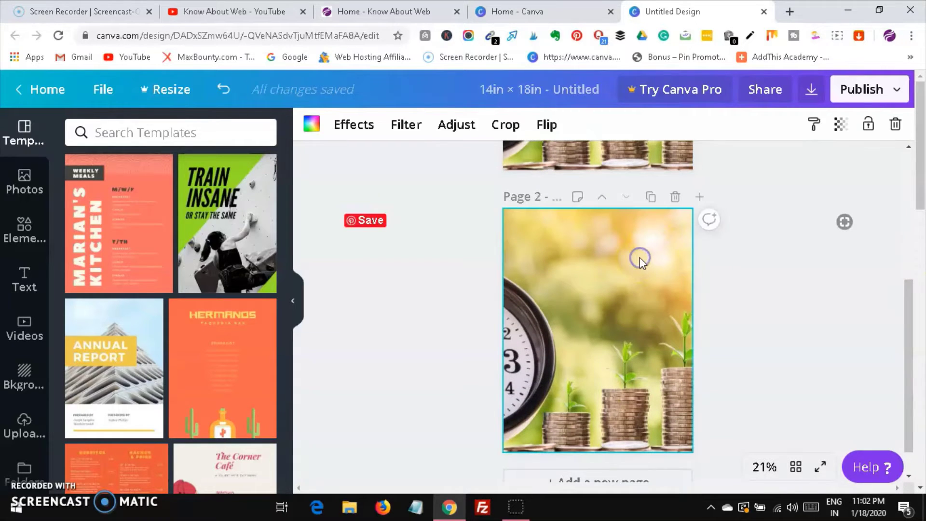
{"action": "left_click", "coordinate": [674, 196]}
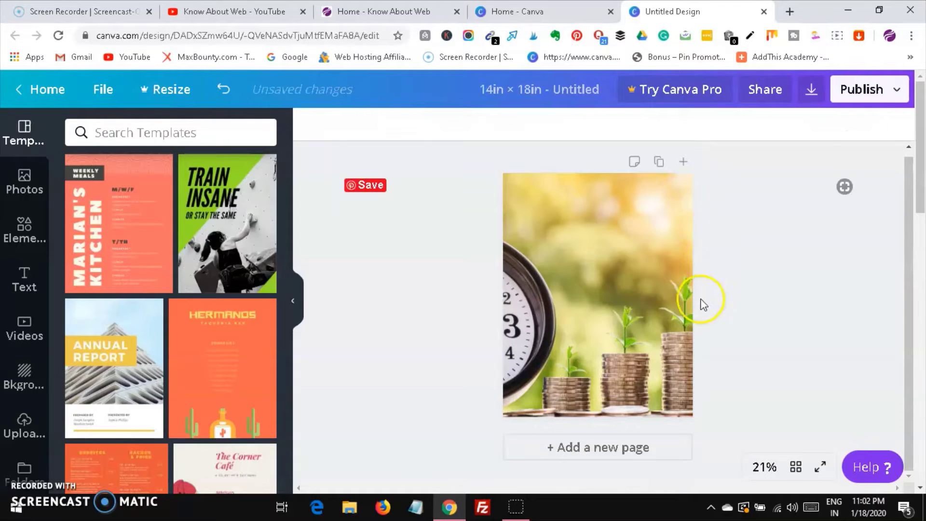
Add a second page and replace its background with the recently used spotted animal fur photo
{"action": "left_click", "coordinate": [575, 449]}
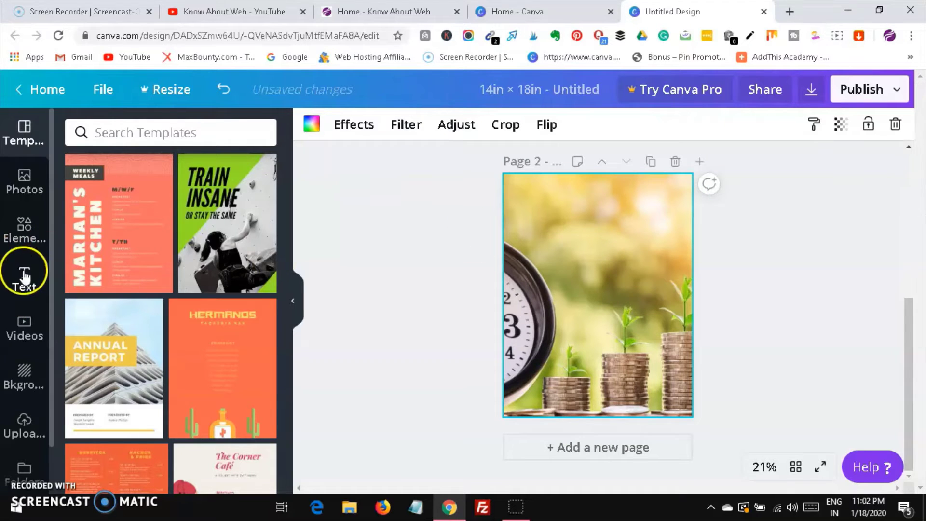
{"action": "left_click", "coordinate": [21, 192]}
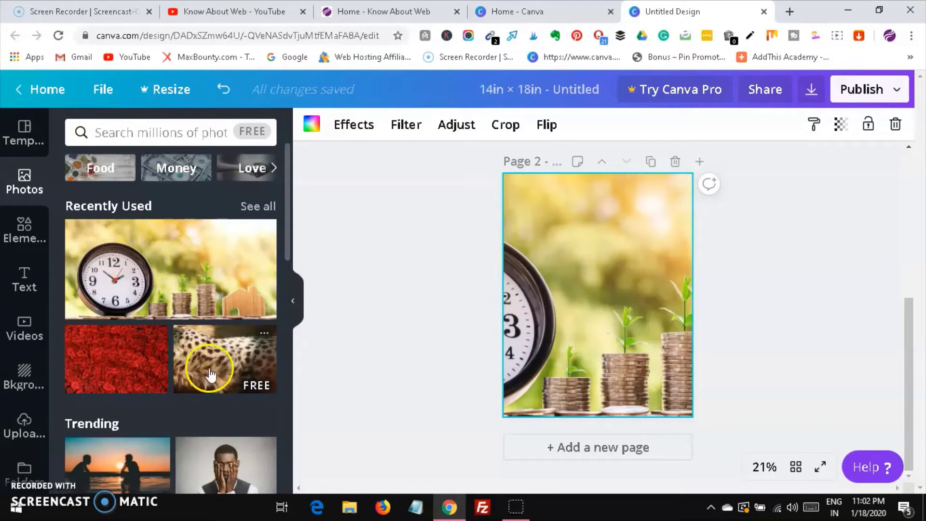
{"action": "left_click_drag", "start_coordinate": [218, 369], "coordinate": [507, 183]}
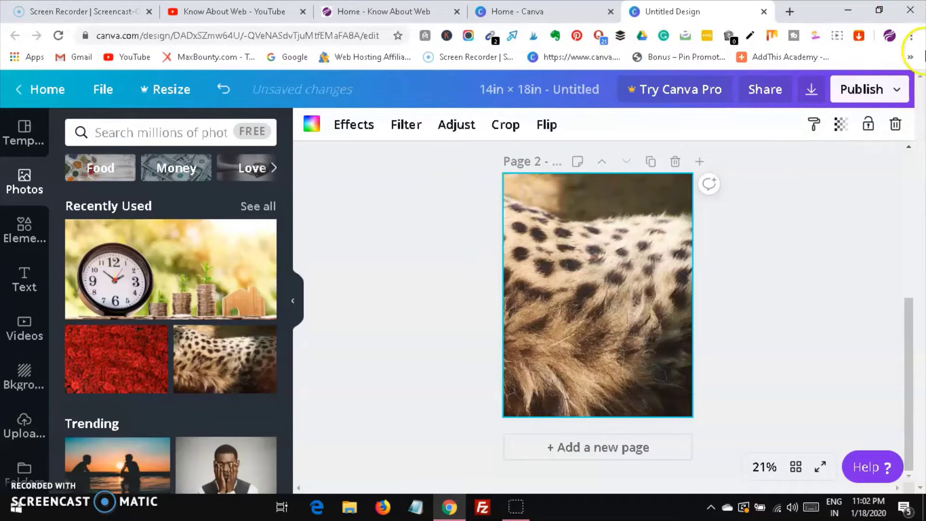
Set the transparency of the fur photo on page 2 to about 51
{"action": "left_click", "coordinate": [841, 125]}
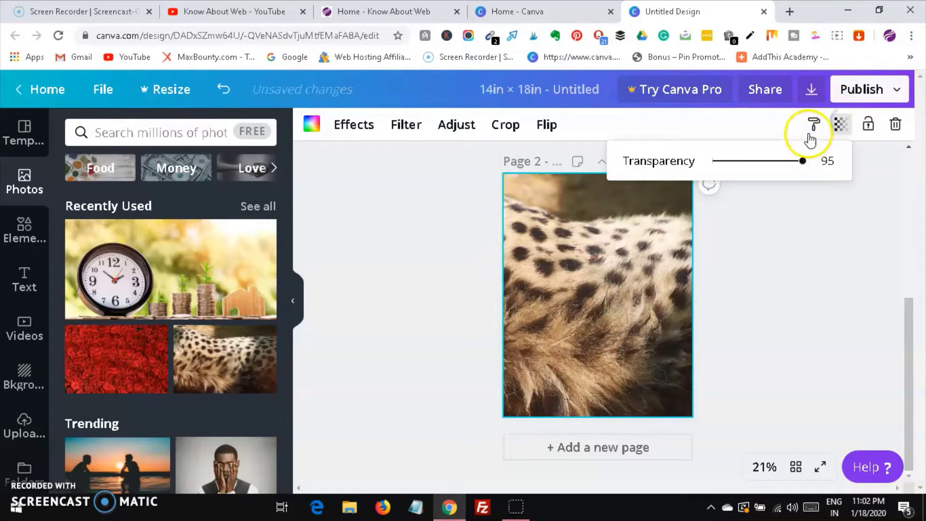
{"action": "left_click", "coordinate": [760, 162]}
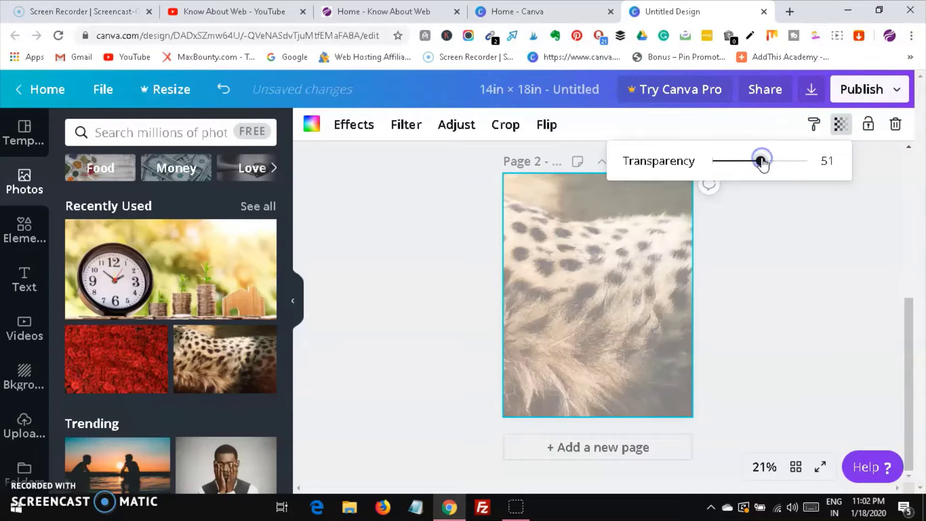
Place the free white ribbon banner with gold rays from the Featured elements at the centre of page 2
{"action": "left_click", "coordinate": [27, 232]}
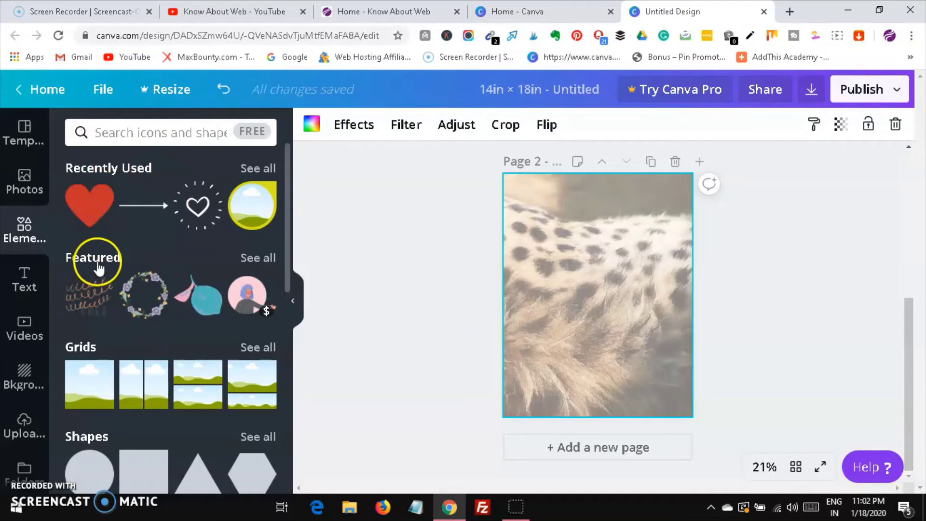
{"action": "left_click", "coordinate": [253, 259]}
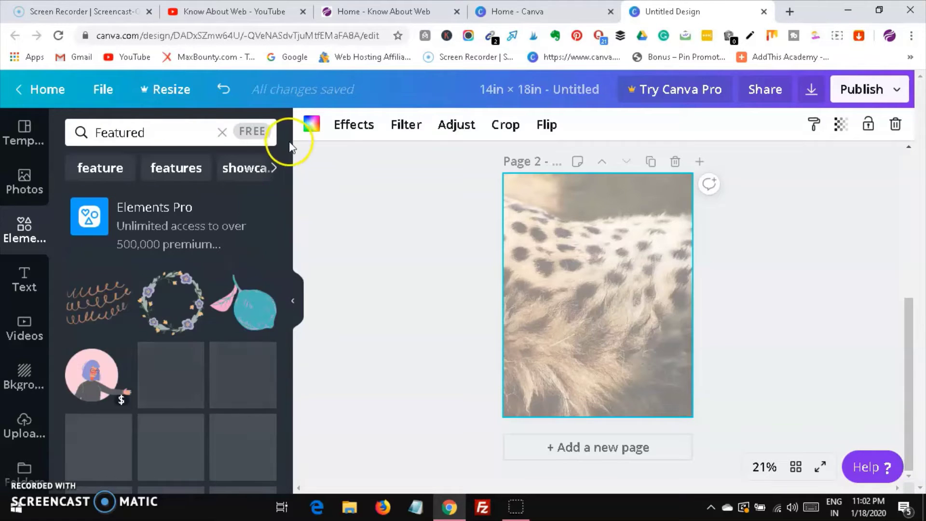
{"action": "left_click_drag", "start_coordinate": [290, 215], "coordinate": [291, 299]}
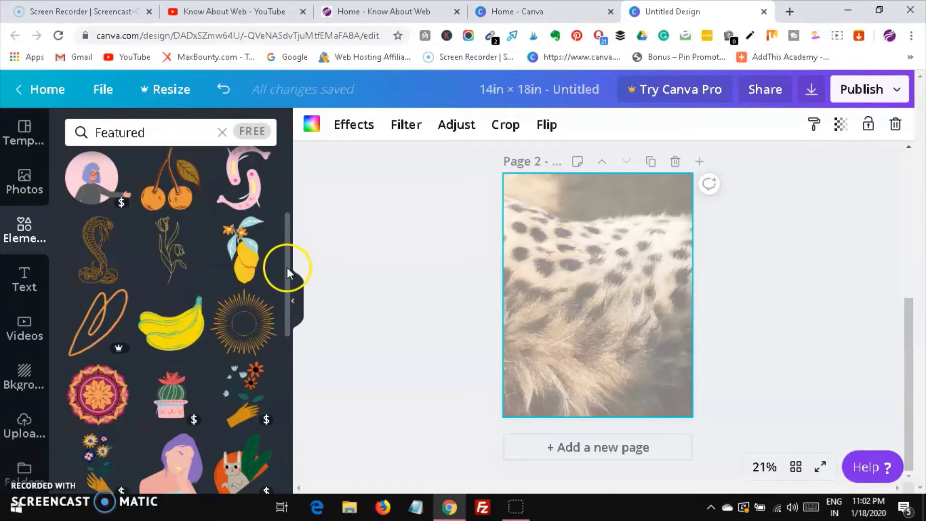
{"action": "left_click_drag", "start_coordinate": [287, 267], "coordinate": [295, 385]}
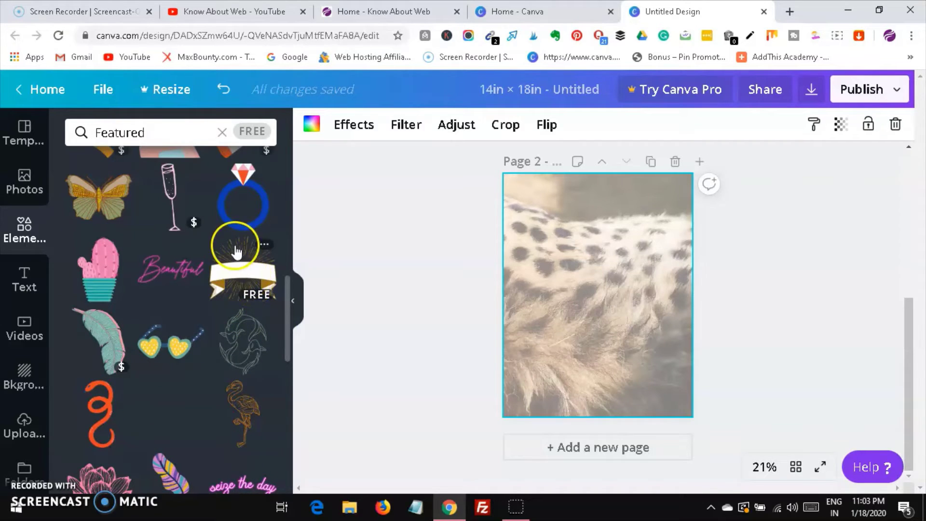
{"action": "left_click", "coordinate": [246, 262]}
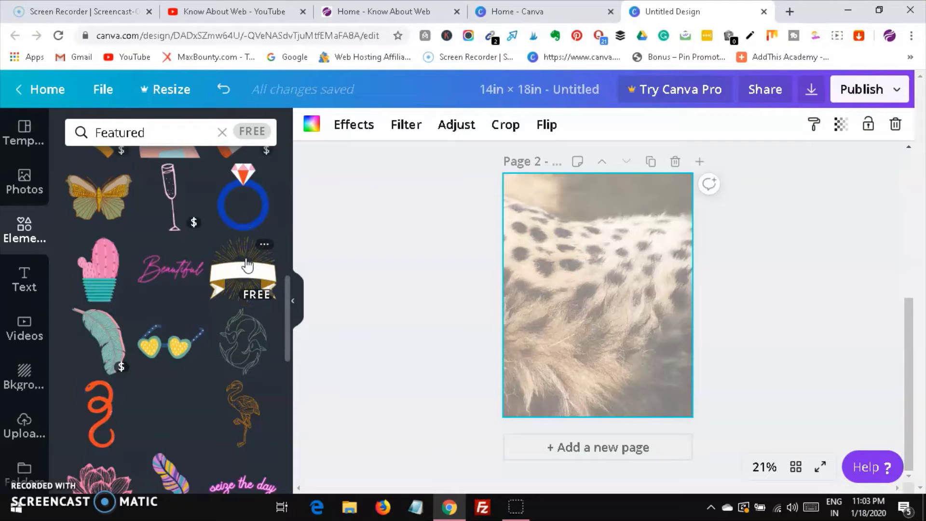
{"action": "left_click_drag", "start_coordinate": [246, 264], "coordinate": [606, 307]}
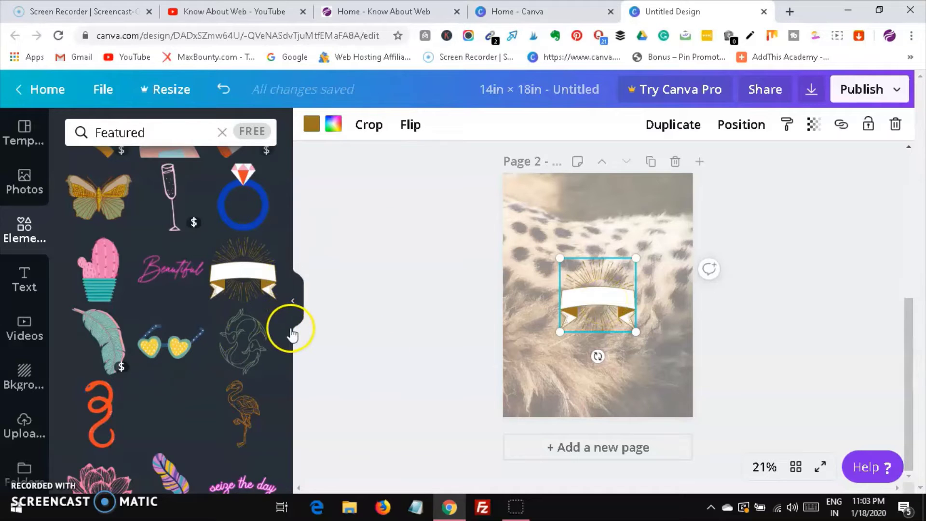
Look through more Featured elements and the Grids collection, and return to the elements overview
{"action": "left_click_drag", "start_coordinate": [292, 332], "coordinate": [284, 400]}
{"action": "scroll", "coordinate": [284, 400], "scroll_direction": "down", "scroll_amount": 5}
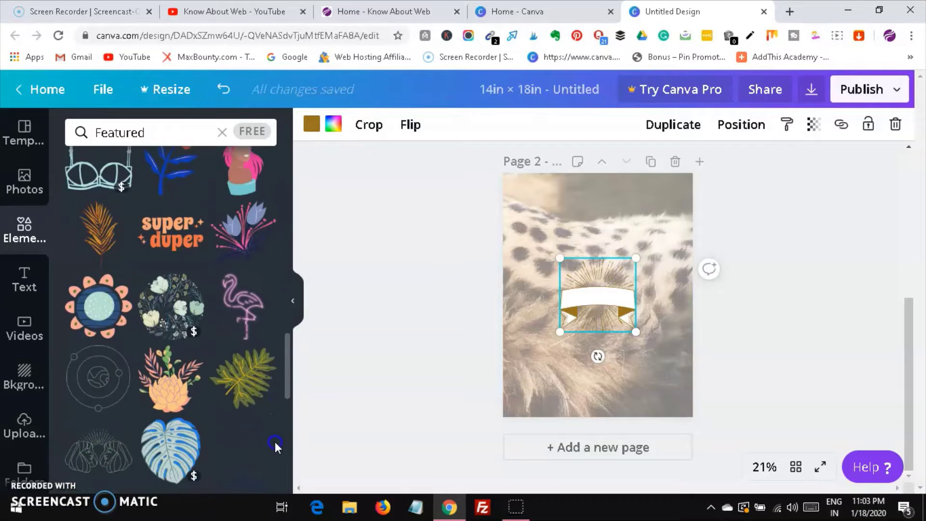
{"action": "scroll", "coordinate": [273, 459], "scroll_direction": "down", "scroll_amount": 3}
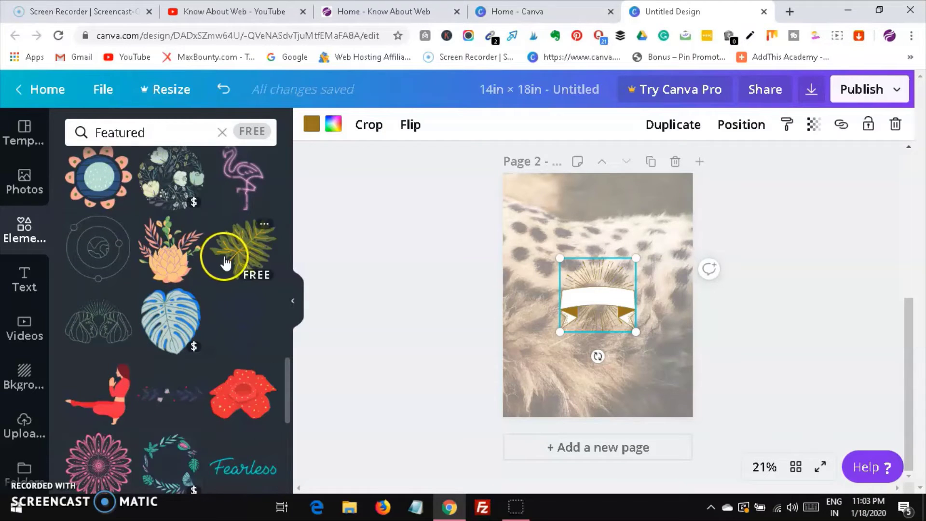
{"action": "left_click_drag", "start_coordinate": [286, 375], "coordinate": [292, 182]}
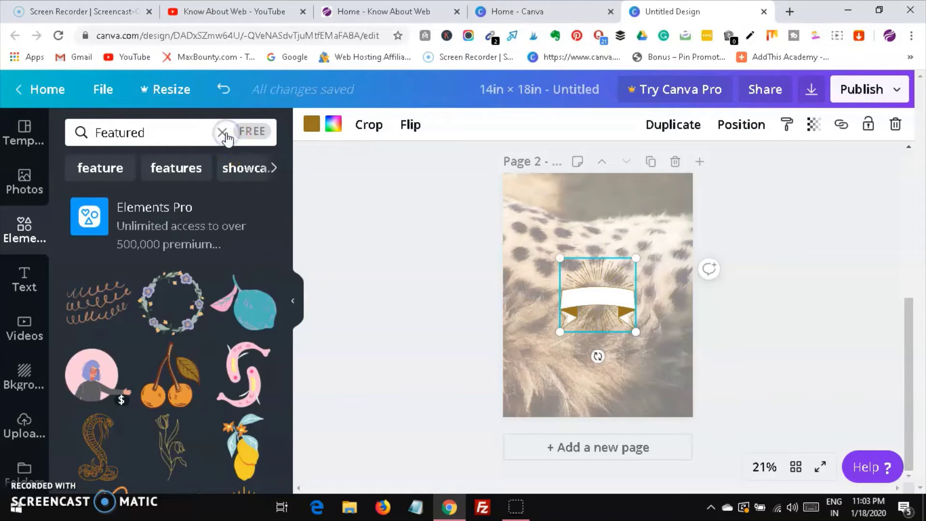
{"action": "left_click", "coordinate": [209, 130]}
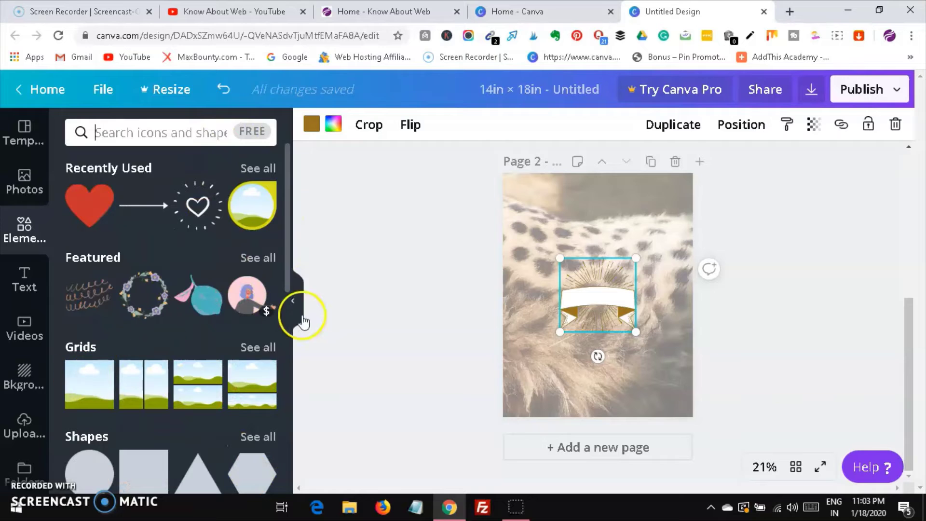
{"action": "left_click", "coordinate": [258, 347]}
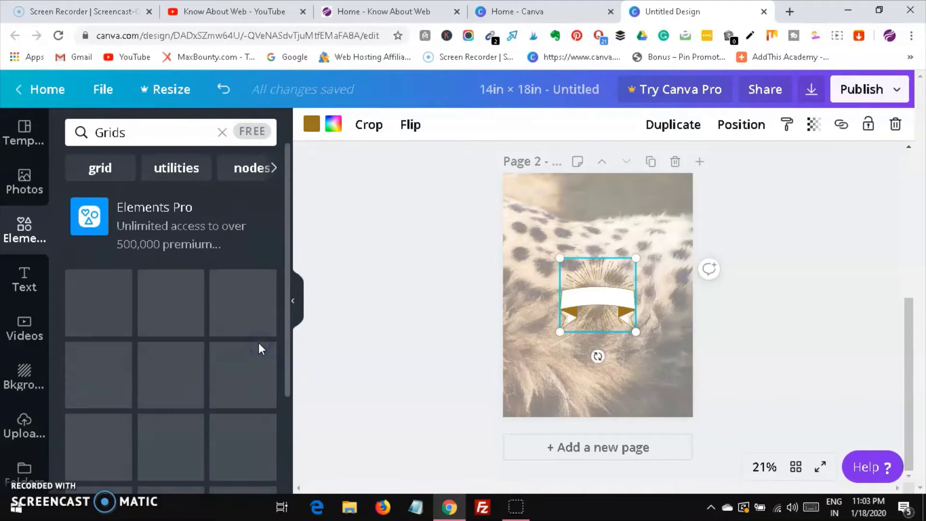
{"action": "left_click_drag", "start_coordinate": [289, 186], "coordinate": [291, 241]}
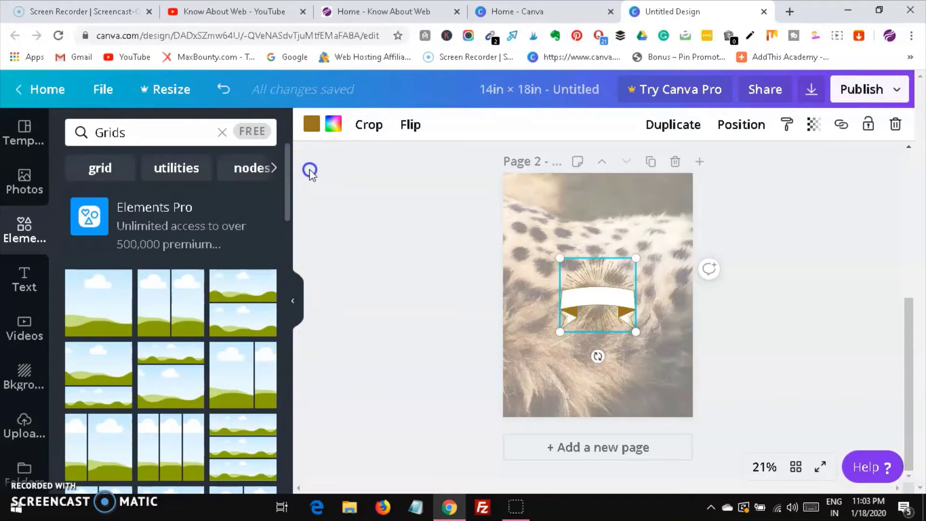
{"action": "left_click", "coordinate": [222, 134]}
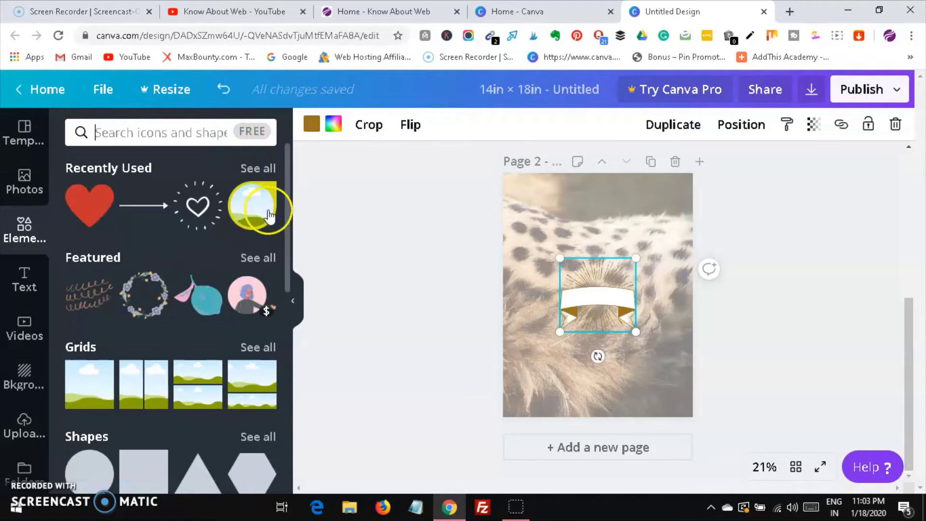
Browse the full Shapes collection and add the diagonally striped hexagon to page 2
{"action": "left_click_drag", "start_coordinate": [285, 233], "coordinate": [288, 312]}
{"action": "left_click", "coordinate": [264, 252]}
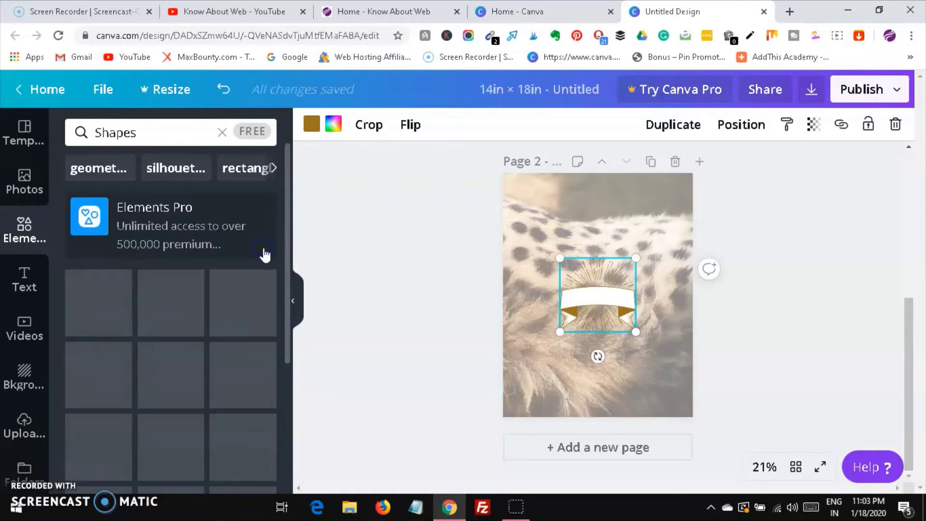
{"action": "left_click_drag", "start_coordinate": [287, 208], "coordinate": [281, 358]}
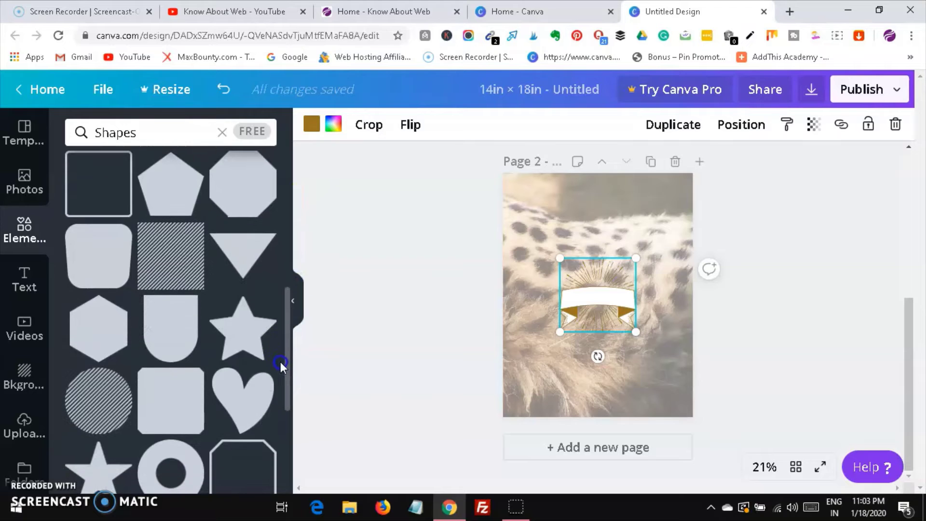
{"action": "scroll", "coordinate": [283, 379], "scroll_direction": "down", "scroll_amount": 2}
{"action": "scroll", "coordinate": [284, 387], "scroll_direction": "down", "scroll_amount": 5}
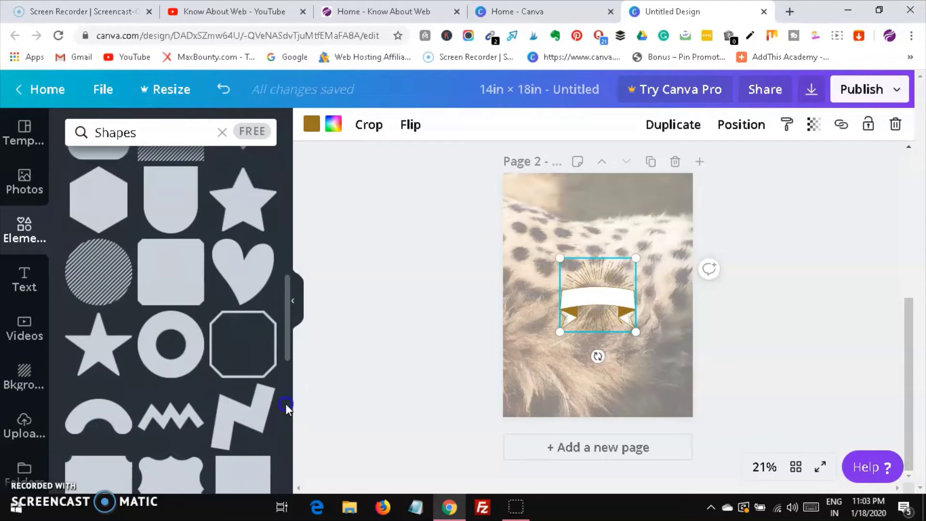
{"action": "scroll", "coordinate": [288, 451], "scroll_direction": "down", "scroll_amount": 3}
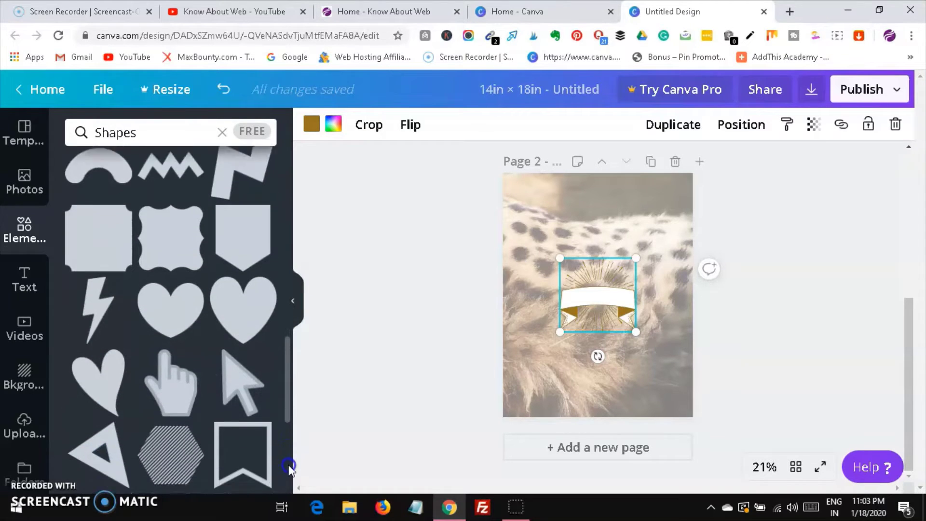
{"action": "scroll", "coordinate": [289, 378], "scroll_direction": "down", "scroll_amount": 2}
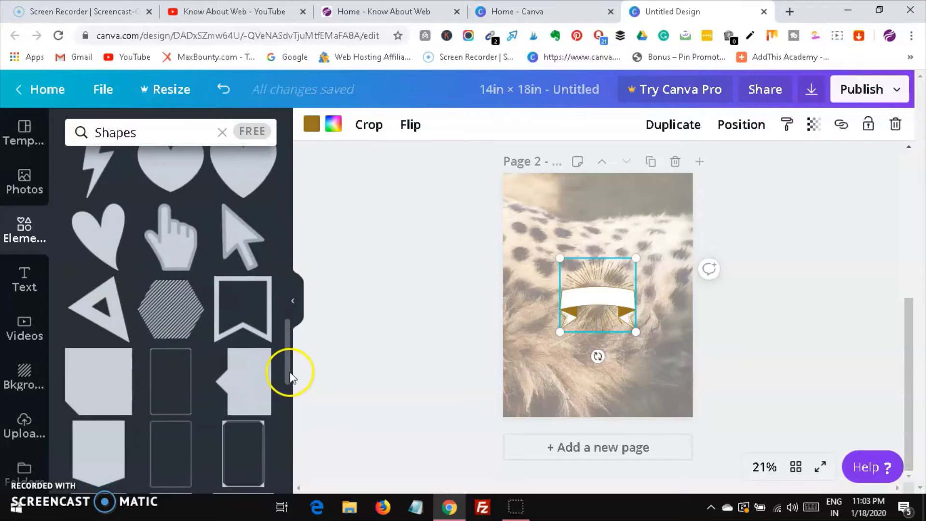
{"action": "left_click", "coordinate": [151, 306]}
Try the gold document colour and the default white on the striped hexagon
{"action": "left_click", "coordinate": [311, 124]}
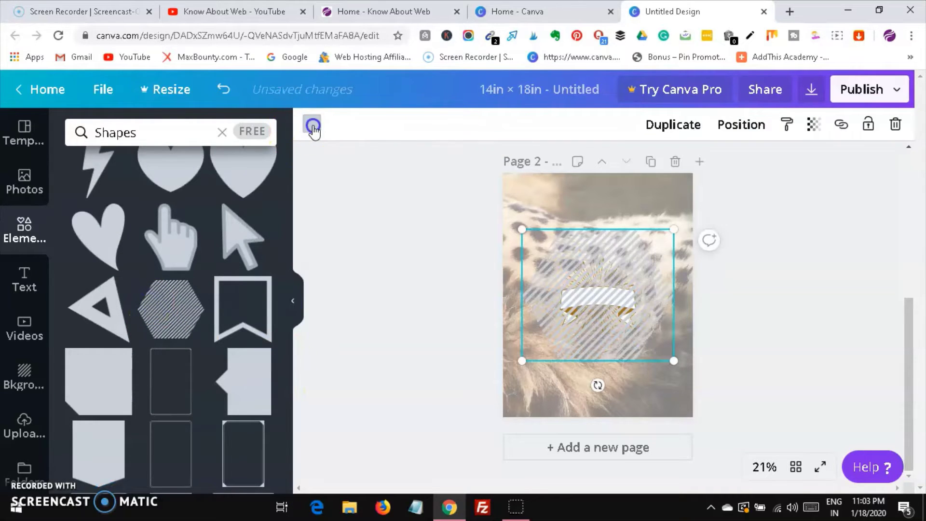
{"action": "left_click", "coordinate": [79, 272]}
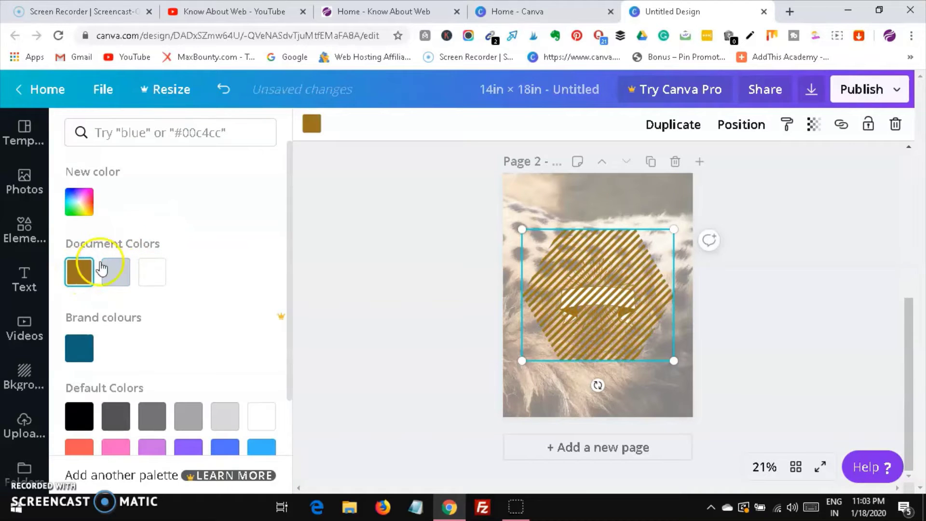
{"action": "left_click", "coordinate": [261, 416]}
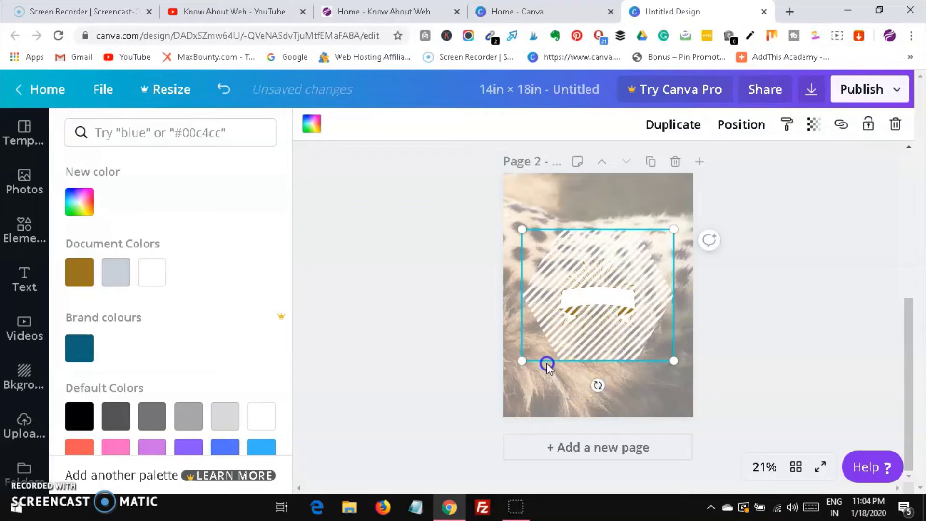
Tuck the striped hexagon, rotated to about 79°, into page 2's upper-left corner and recolour it pink
{"action": "left_click_drag", "start_coordinate": [512, 333], "coordinate": [490, 323]}
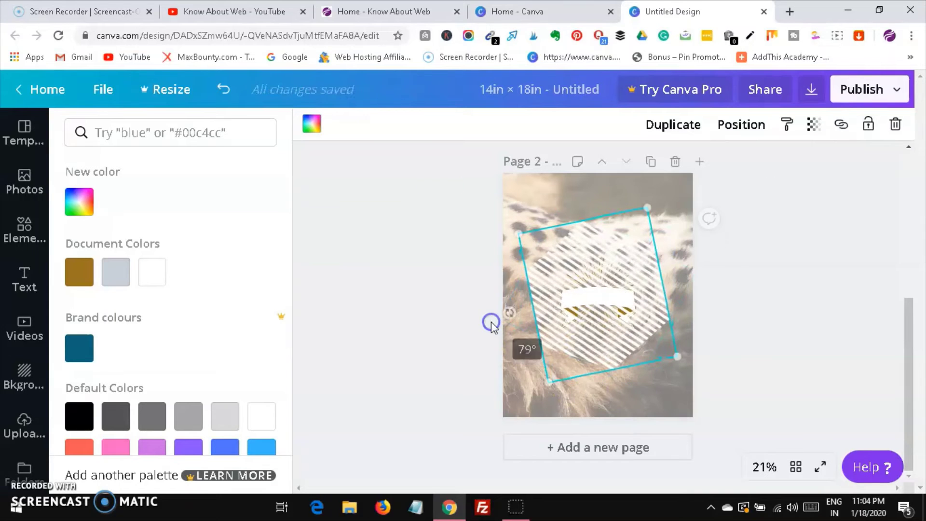
{"action": "left_click_drag", "start_coordinate": [563, 254], "coordinate": [505, 158]}
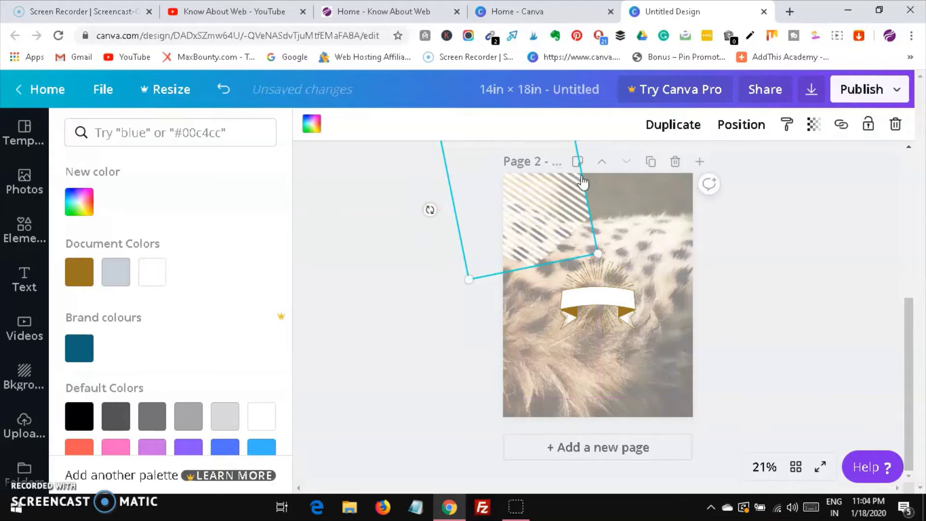
{"action": "left_click", "coordinate": [306, 131]}
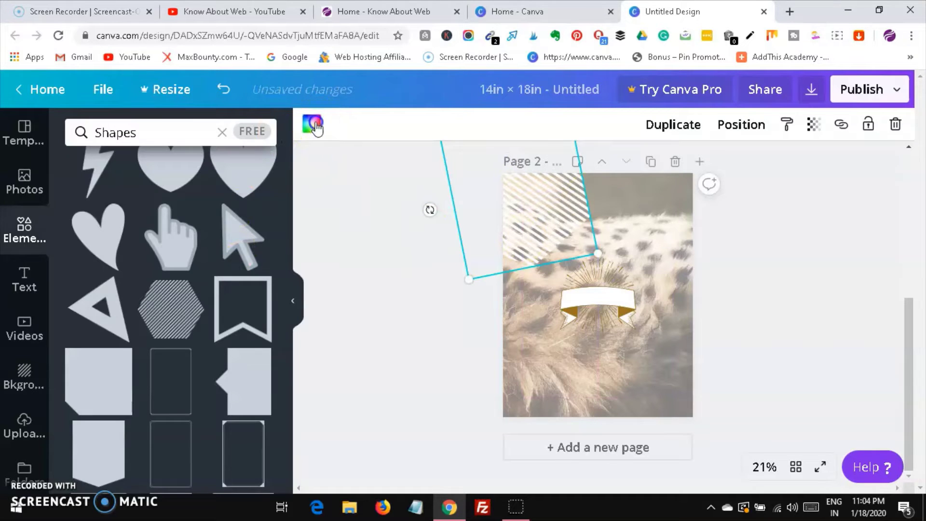
{"action": "left_click", "coordinate": [309, 126]}
{"action": "left_click", "coordinate": [125, 448]}
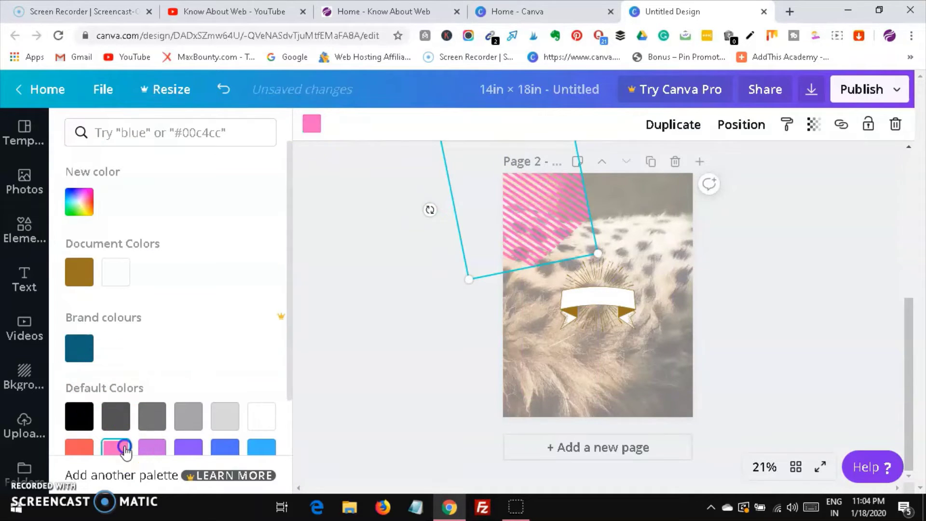
Delete the white ribbon banner with gold rays from page 2
{"action": "left_click", "coordinate": [590, 303]}
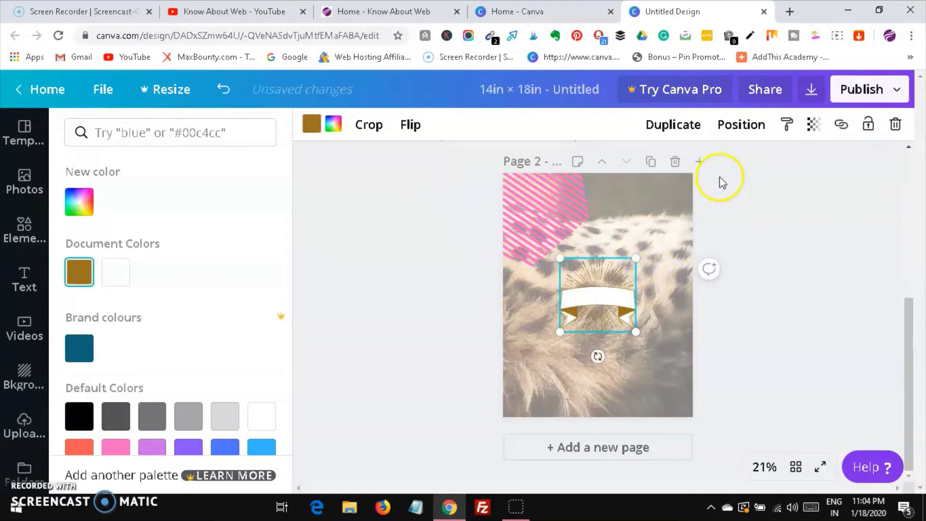
{"action": "left_click", "coordinate": [895, 127]}
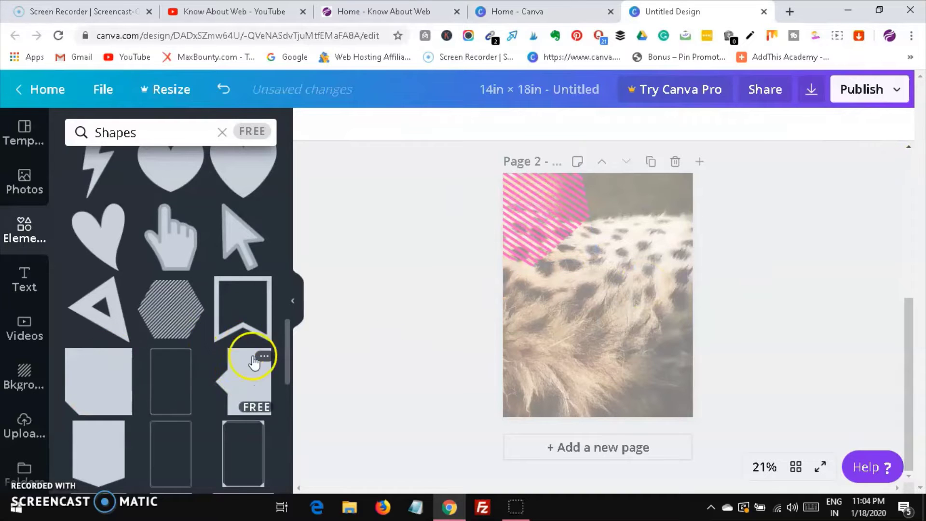
Add the square outline shape with ornamental corners to page 2 and stretch it vertically to nearly the page's full height
{"action": "left_click_drag", "start_coordinate": [289, 343], "coordinate": [285, 431]}
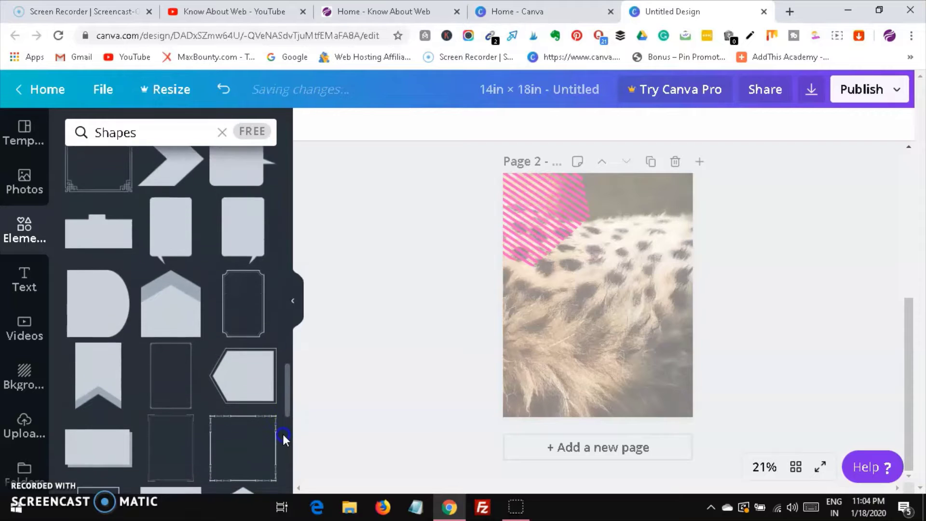
{"action": "scroll", "coordinate": [282, 419], "scroll_direction": "up", "scroll_amount": 4}
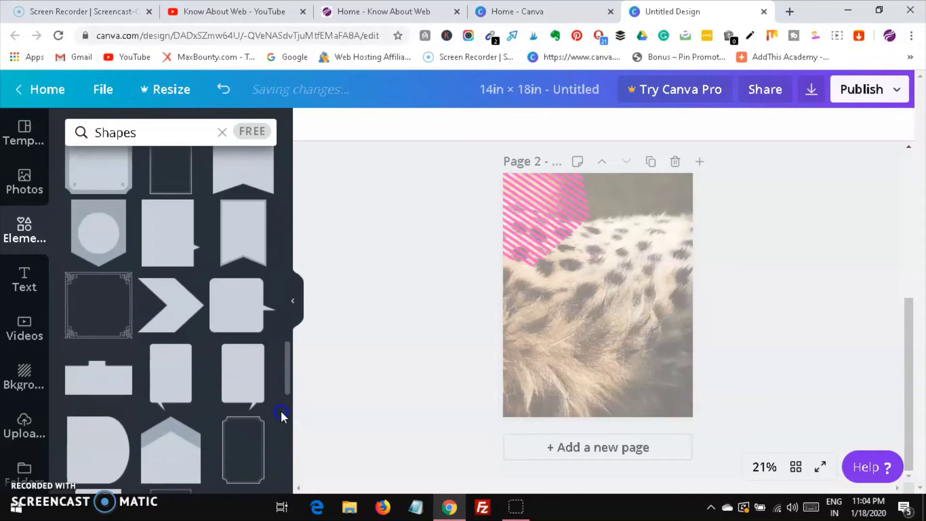
{"action": "left_click", "coordinate": [89, 317]}
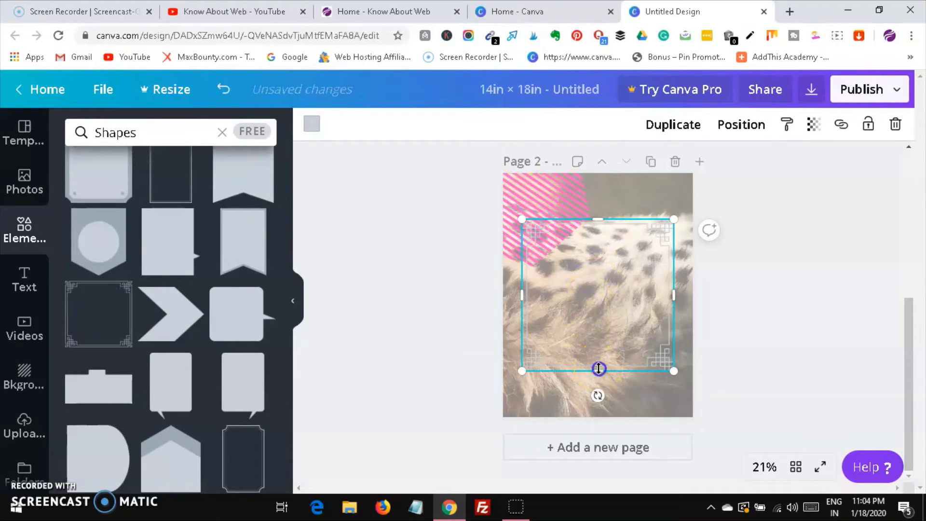
{"action": "left_click_drag", "start_coordinate": [597, 386], "coordinate": [598, 399]}
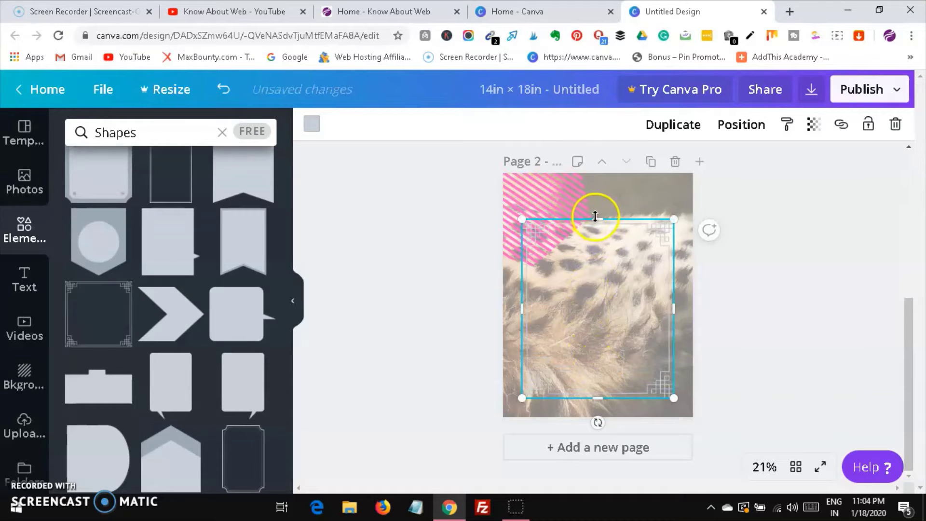
{"action": "left_click_drag", "start_coordinate": [599, 199], "coordinate": [598, 184]}
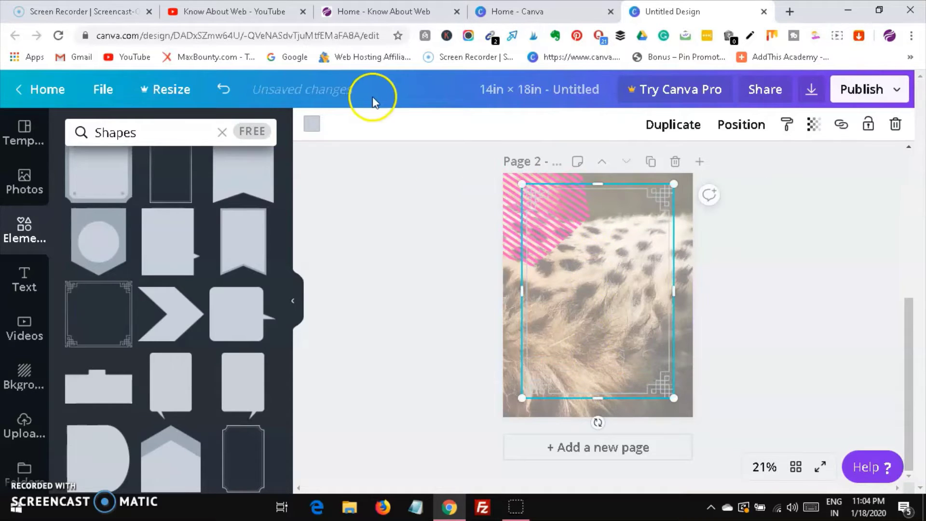
Recolour the ornamental outline on page 2, trying purple and settling on the default light blue
{"action": "left_click", "coordinate": [311, 127]}
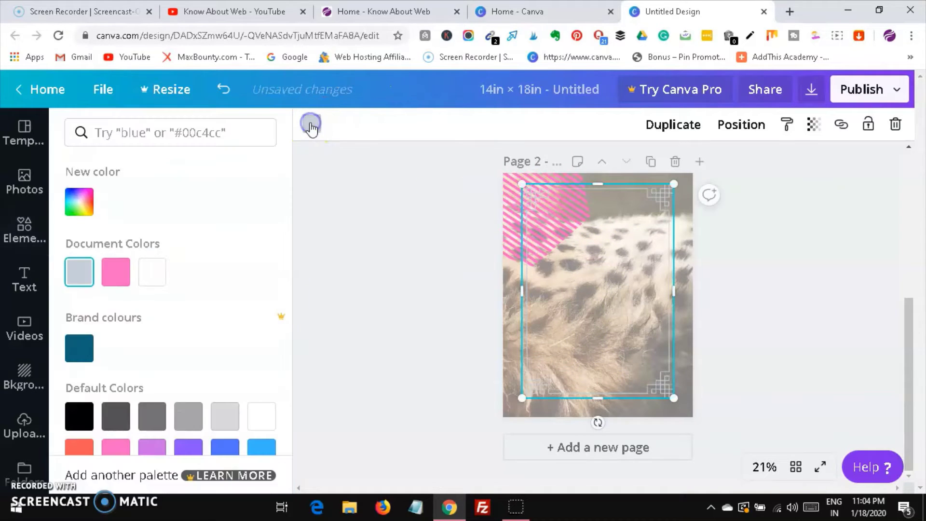
{"action": "left_click", "coordinate": [151, 447]}
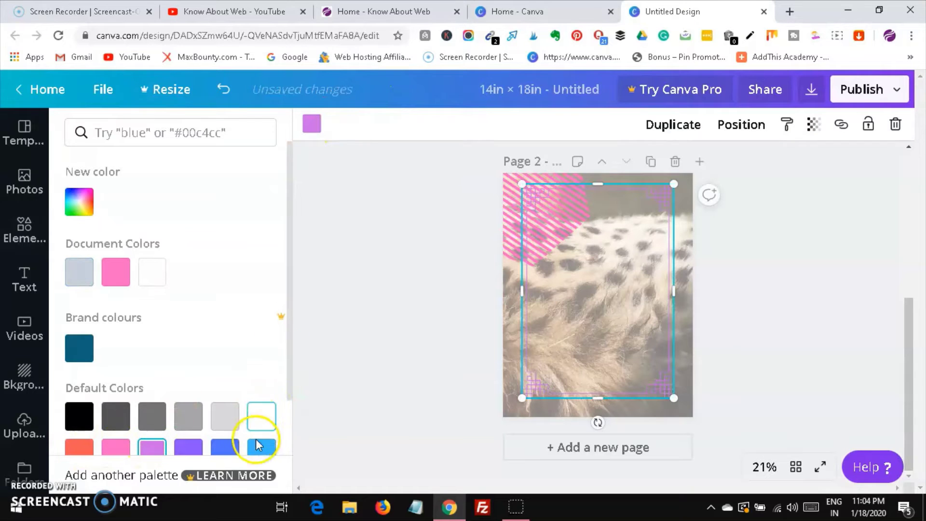
{"action": "left_click", "coordinate": [258, 448]}
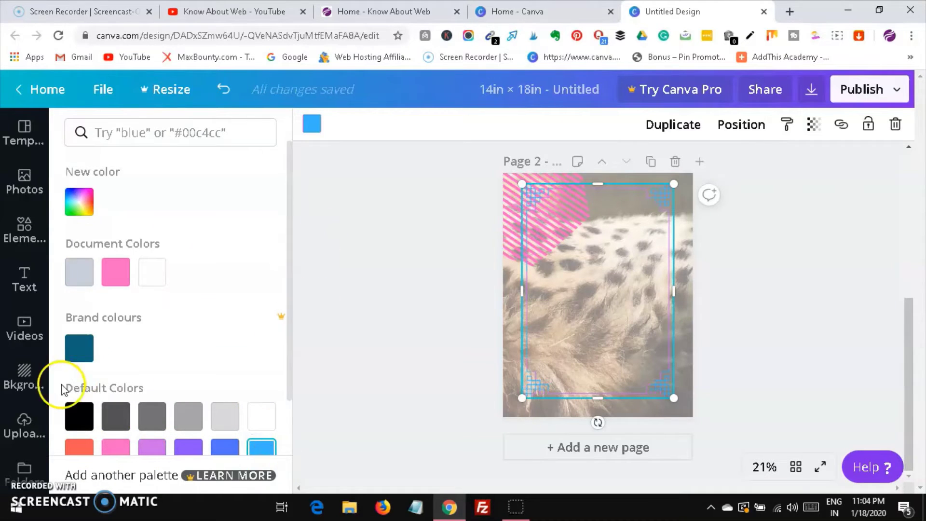
Browse the full Frames collection and add the square frame with thin diagonal cuts to page 2
{"action": "left_click", "coordinate": [24, 236]}
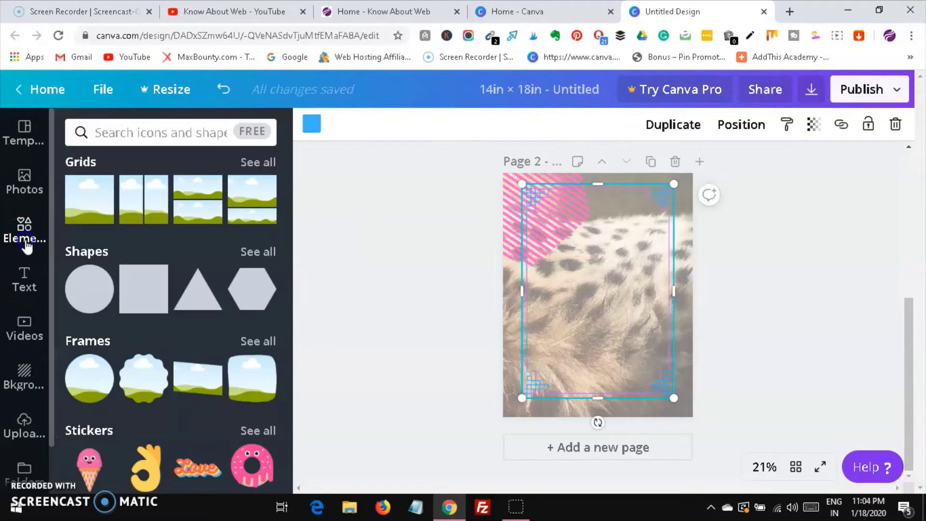
{"action": "left_click", "coordinate": [257, 341]}
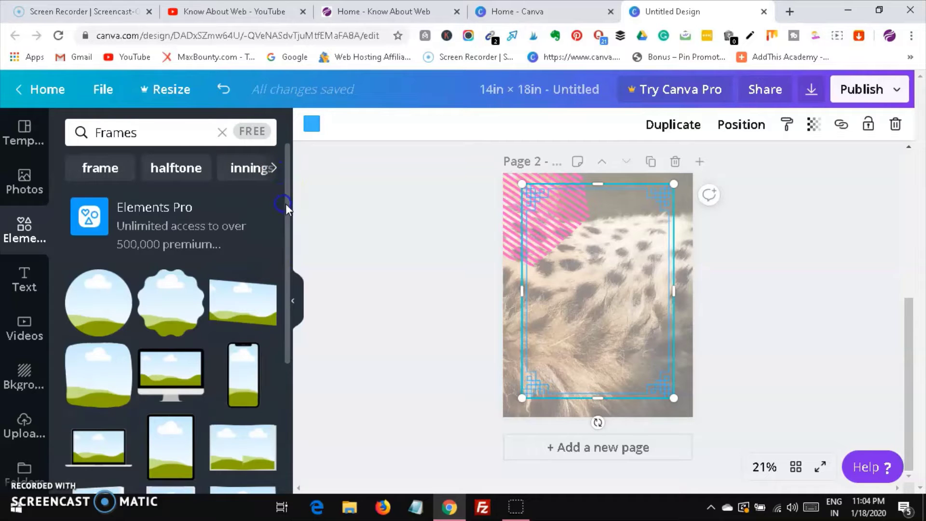
{"action": "left_click_drag", "start_coordinate": [286, 204], "coordinate": [287, 401]}
{"action": "scroll", "coordinate": [278, 356], "scroll_direction": "down", "scroll_amount": 4}
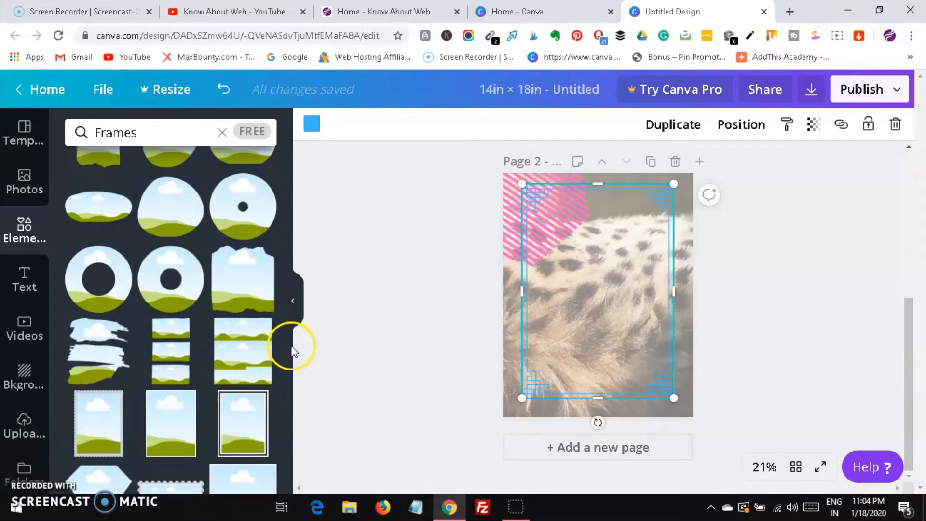
{"action": "mouse_move", "coordinate": [288, 360]}
{"action": "left_mouse_down"}
{"action": "mouse_move", "coordinate": [280, 384]}
{"action": "mouse_move", "coordinate": [277, 347]}
{"action": "left_mouse_up"}
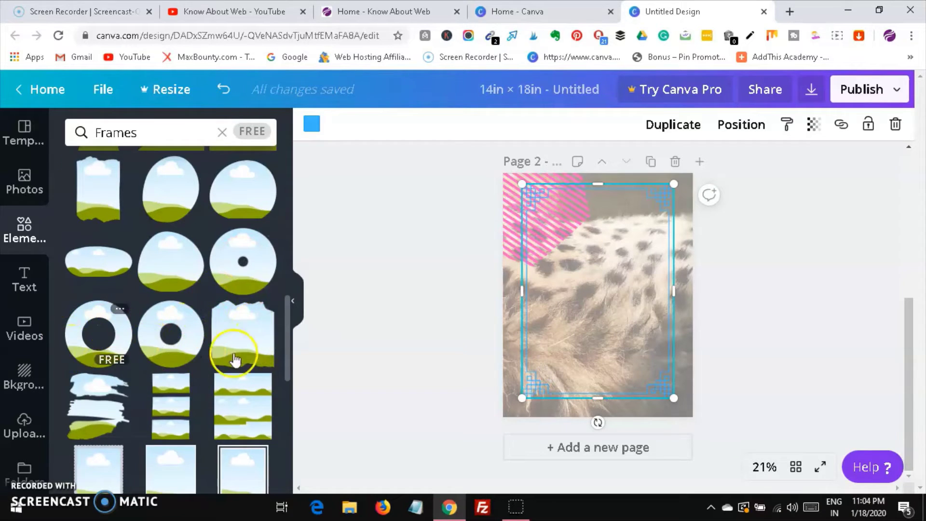
{"action": "left_click_drag", "start_coordinate": [287, 340], "coordinate": [287, 445]}
{"action": "left_click", "coordinate": [239, 237]}
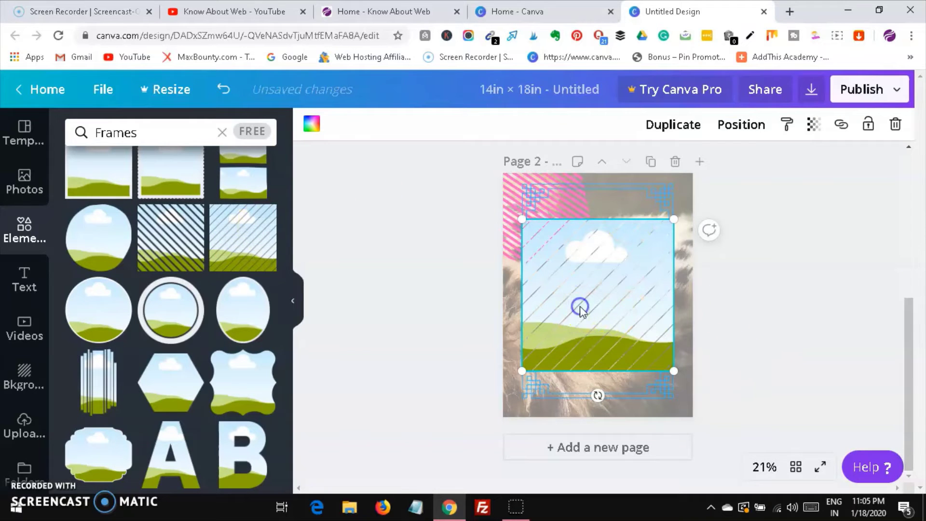
Fill the diagonally cut frame with the recently used red roses photo and shrink it towards its upper-left corner
{"action": "left_click", "coordinate": [24, 179]}
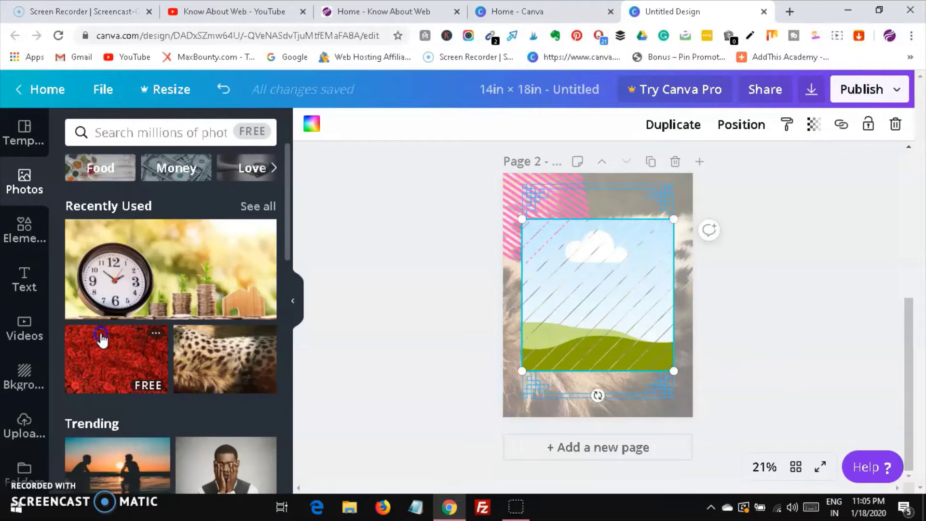
{"action": "left_click_drag", "start_coordinate": [100, 337], "coordinate": [620, 242]}
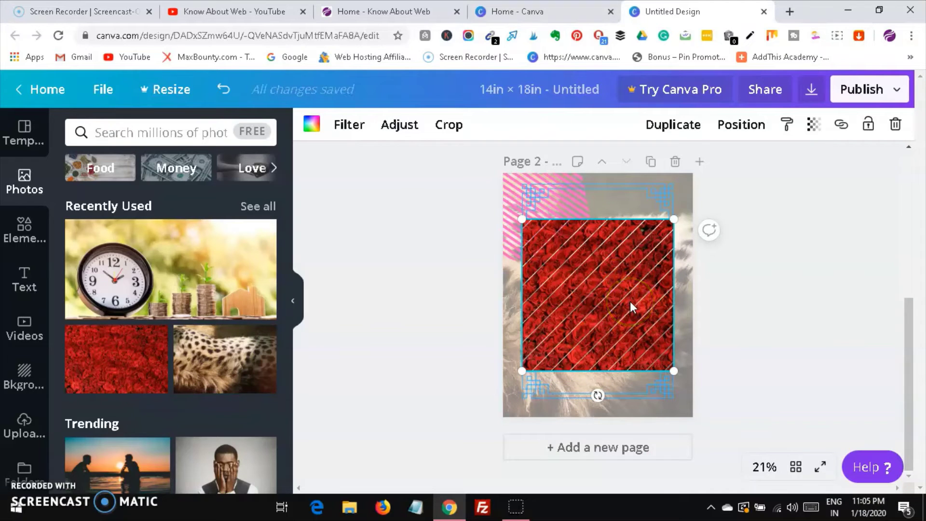
{"action": "left_click_drag", "start_coordinate": [673, 370], "coordinate": [582, 278]}
Add the letter A frame to page 2 and fill it with the trending photo of vegetable bowls
{"action": "left_click", "coordinate": [22, 230]}
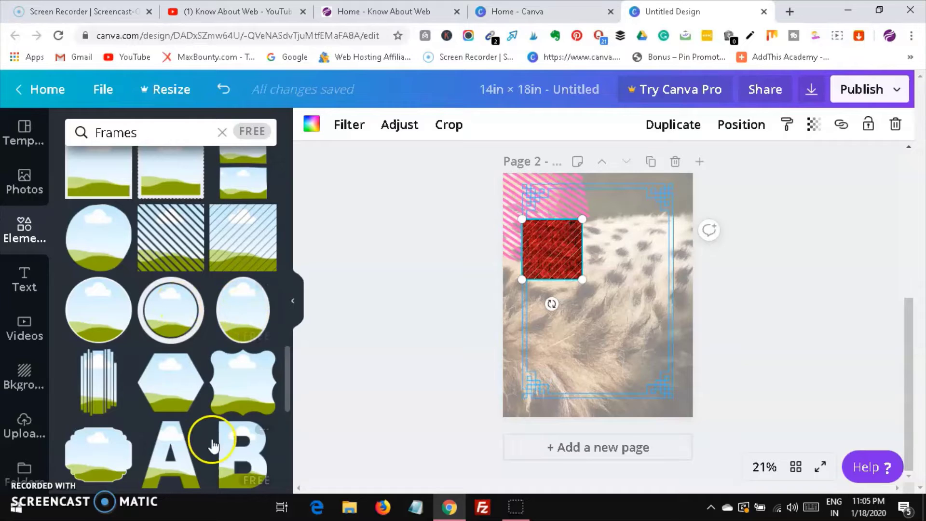
{"action": "left_click", "coordinate": [178, 453]}
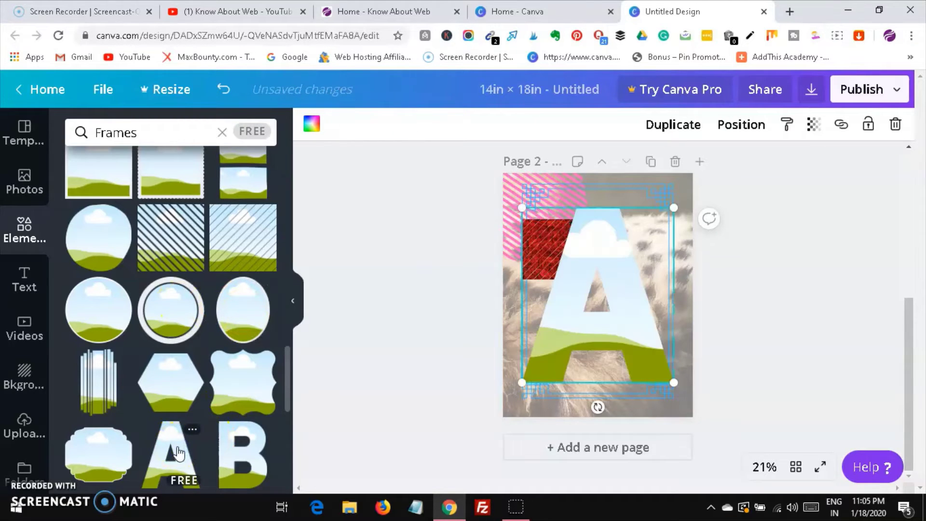
{"action": "left_click", "coordinate": [23, 179]}
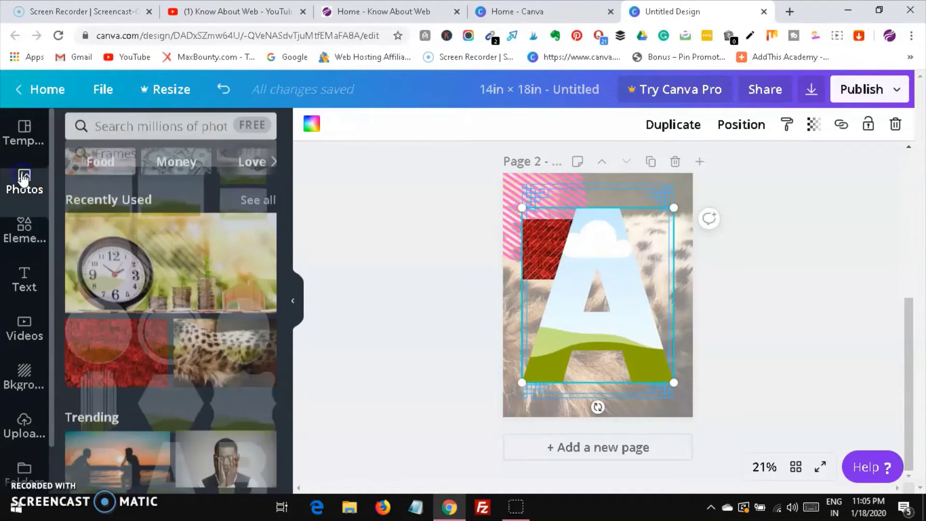
{"action": "left_click_drag", "start_coordinate": [285, 236], "coordinate": [289, 338]}
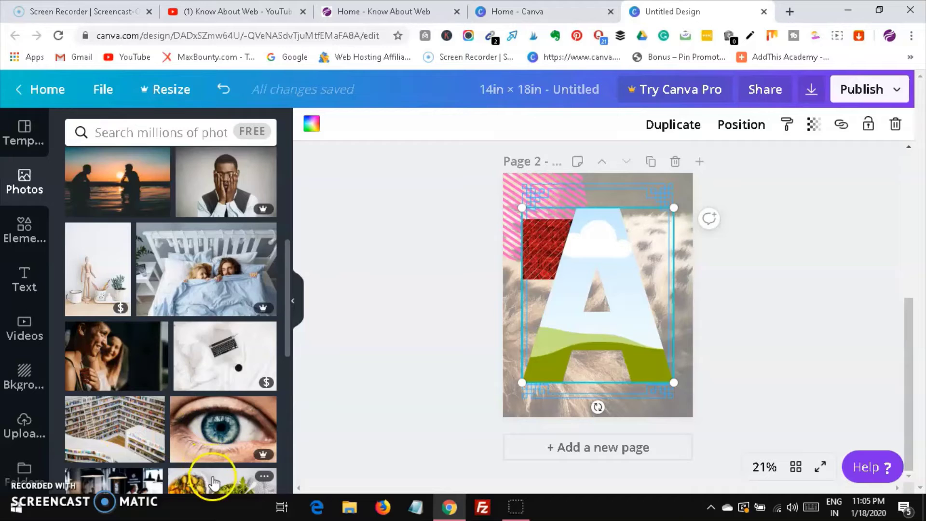
{"action": "left_click_drag", "start_coordinate": [207, 482], "coordinate": [590, 274]}
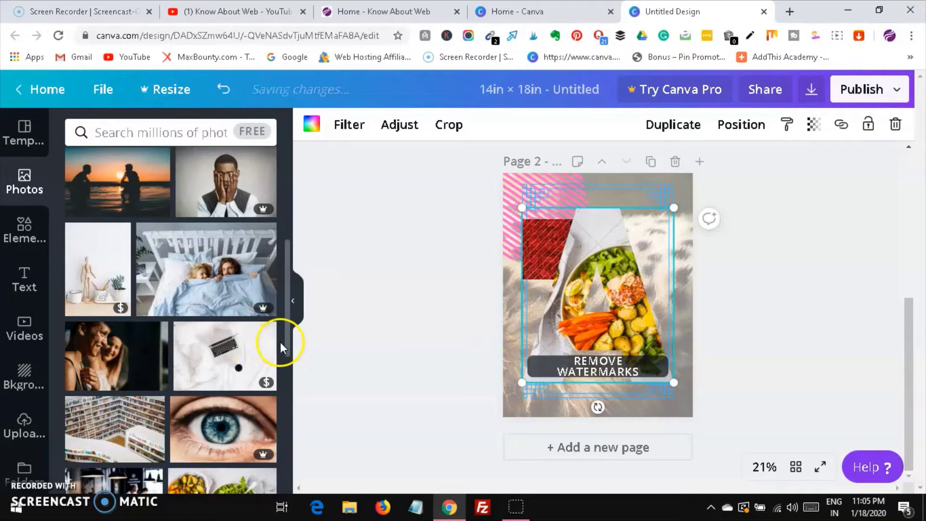
{"action": "left_click_drag", "start_coordinate": [288, 341], "coordinate": [291, 365]}
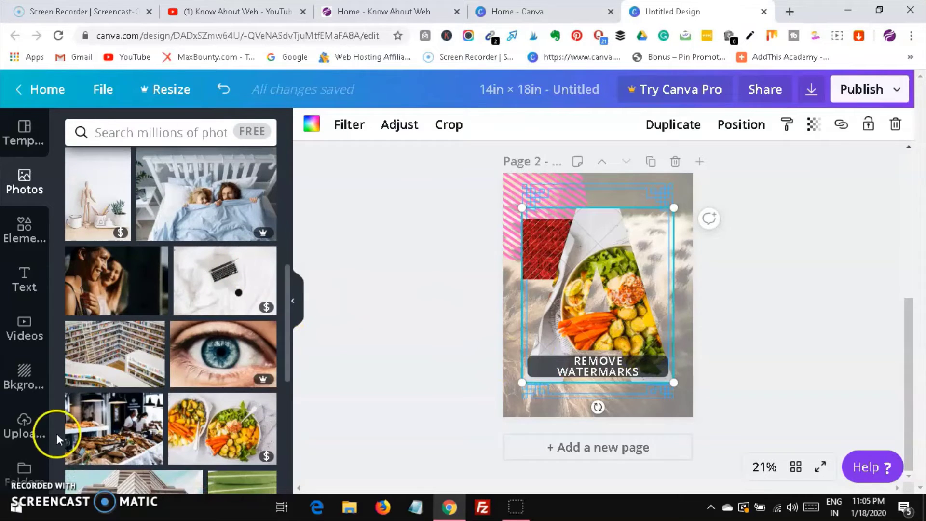
Replace the letter A frame's photo with the food counter photo, shrink the frame and place it near page 2's upper-right edge
{"action": "left_click_drag", "start_coordinate": [104, 427], "coordinate": [568, 280]}
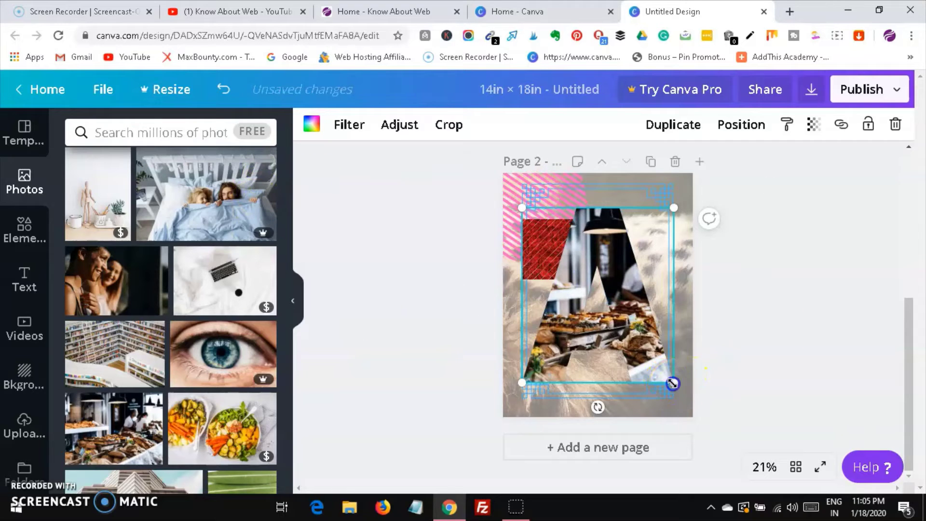
{"action": "left_click_drag", "start_coordinate": [672, 384], "coordinate": [582, 276]}
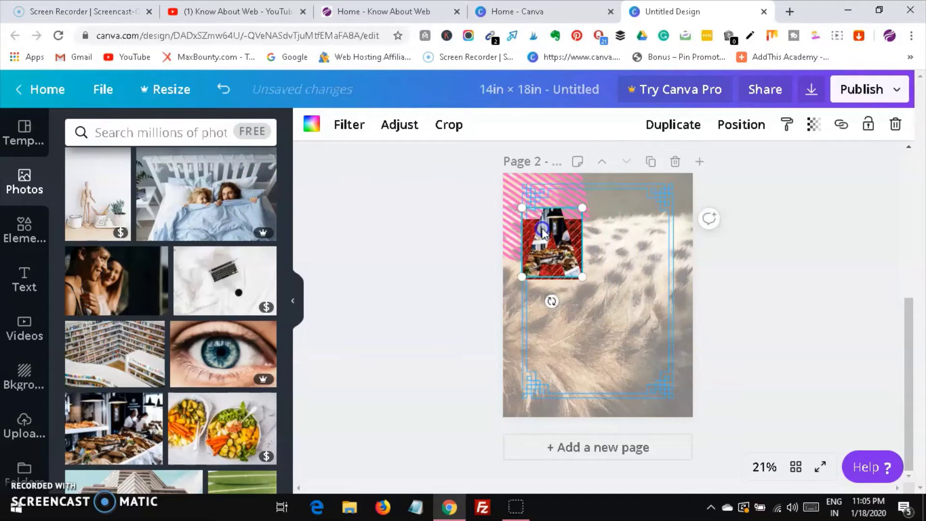
{"action": "left_click_drag", "start_coordinate": [543, 231], "coordinate": [642, 234]}
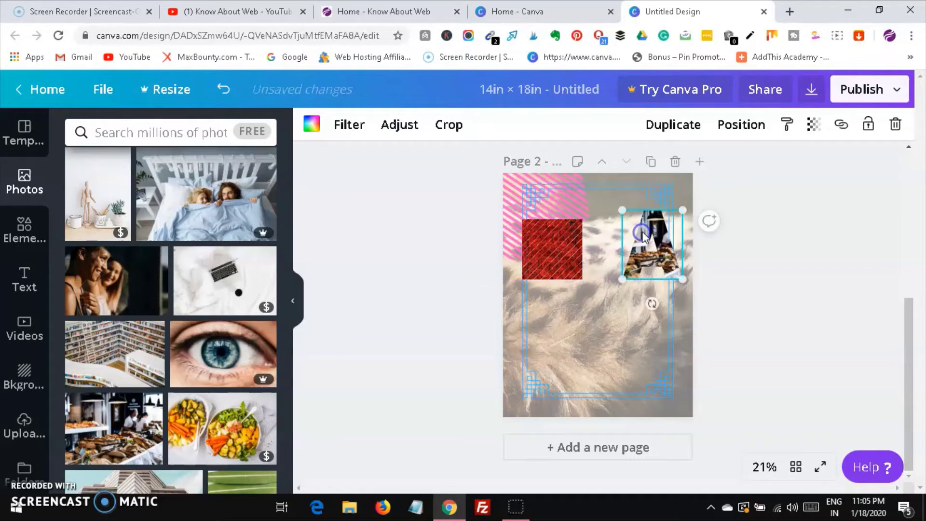
Add the vertical-strips frame to page 2, fill it with the library bookshelves photo and place it small near the top, beside the letter A
{"action": "left_click", "coordinate": [23, 227]}
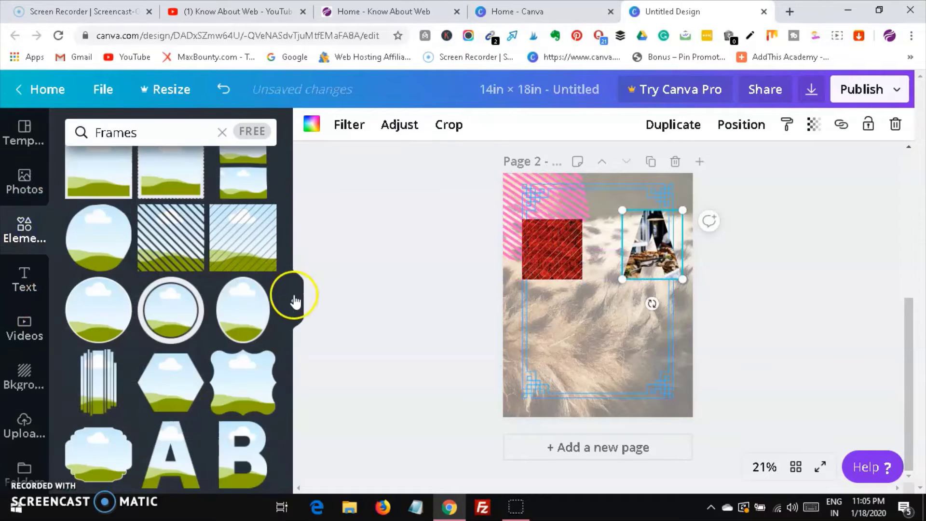
{"action": "left_click", "coordinate": [103, 384]}
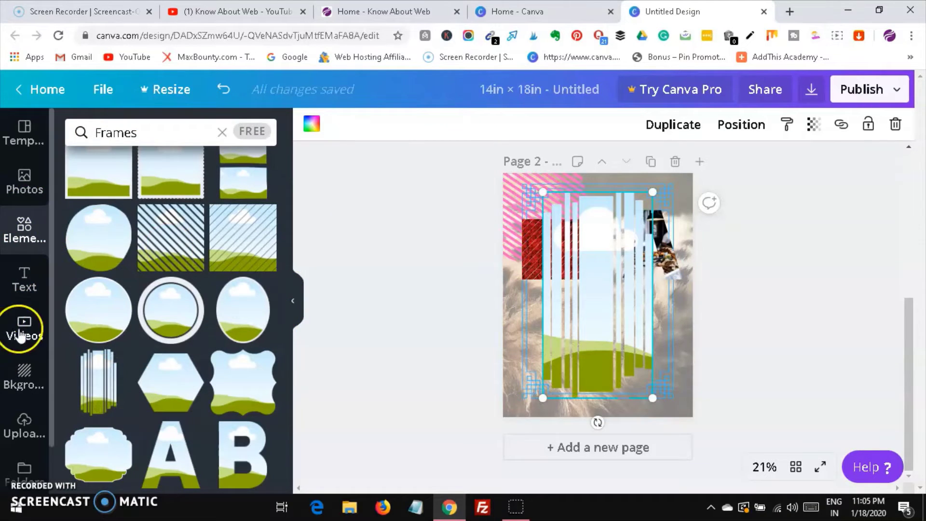
{"action": "left_click", "coordinate": [34, 193]}
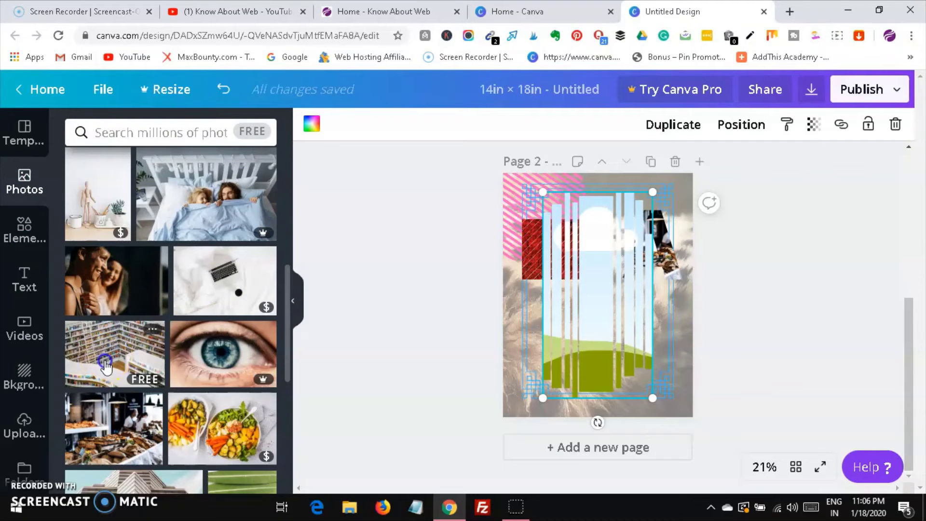
{"action": "left_click_drag", "start_coordinate": [105, 367], "coordinate": [604, 299]}
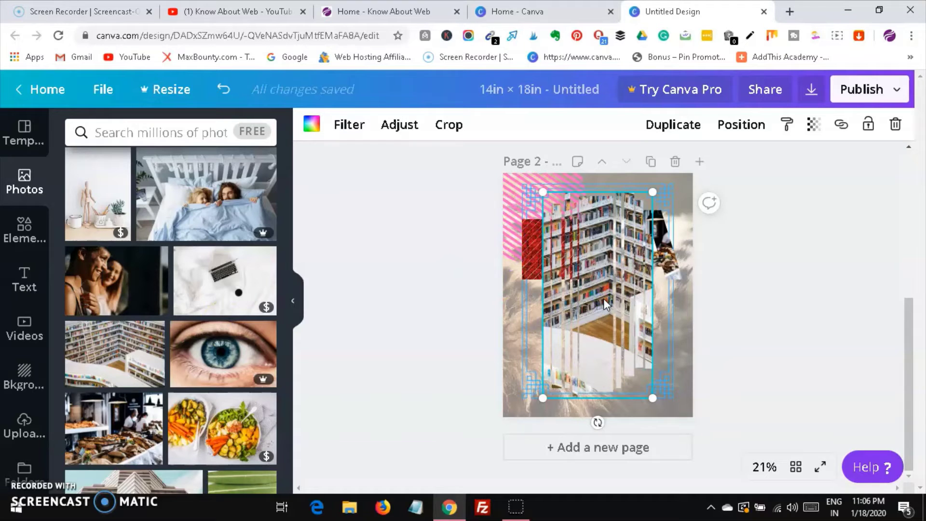
{"action": "left_click_drag", "start_coordinate": [602, 329], "coordinate": [605, 221]}
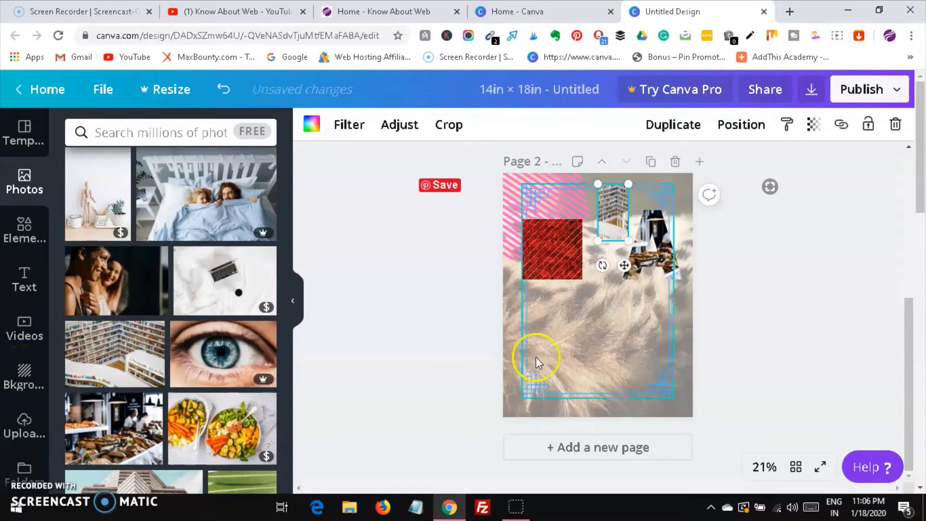
Add a third page and set its background photo's transparency to 0
{"action": "left_click", "coordinate": [573, 447]}
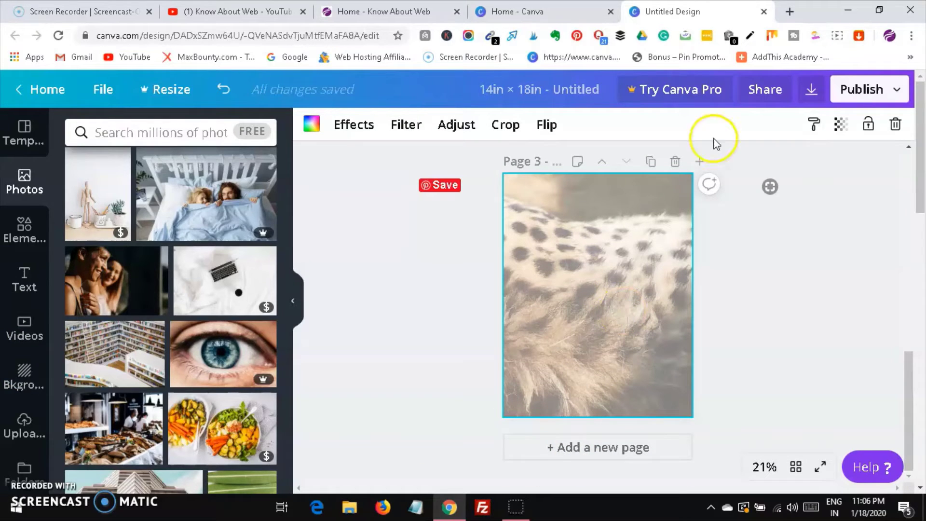
{"action": "left_click", "coordinate": [675, 162]}
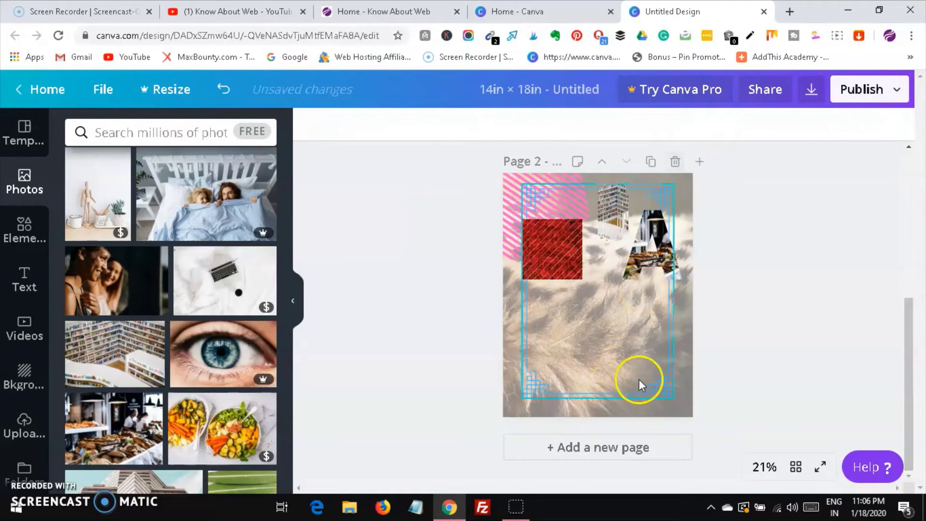
{"action": "left_click", "coordinate": [619, 448]}
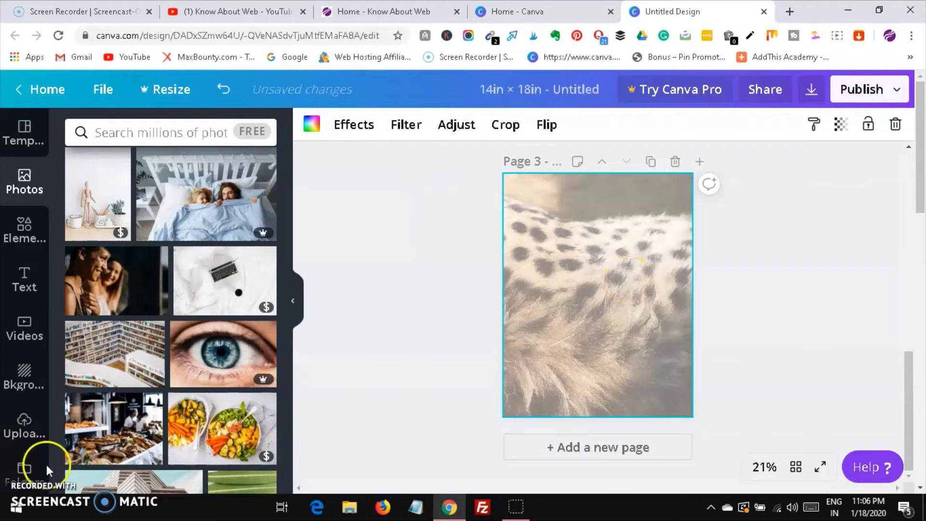
{"action": "left_click", "coordinate": [311, 124]}
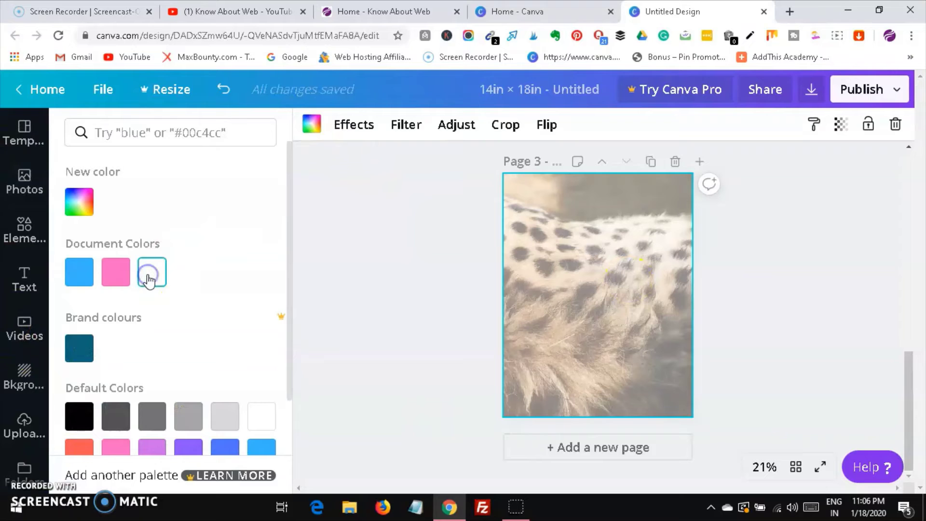
{"action": "left_click", "coordinate": [563, 230]}
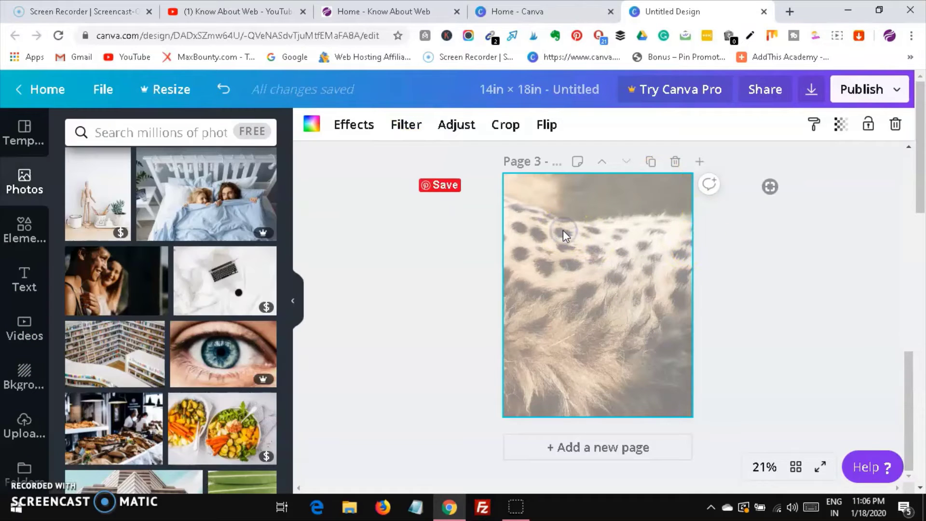
{"action": "left_click", "coordinate": [849, 129]}
{"action": "left_click_drag", "start_coordinate": [757, 158], "coordinate": [682, 143]}
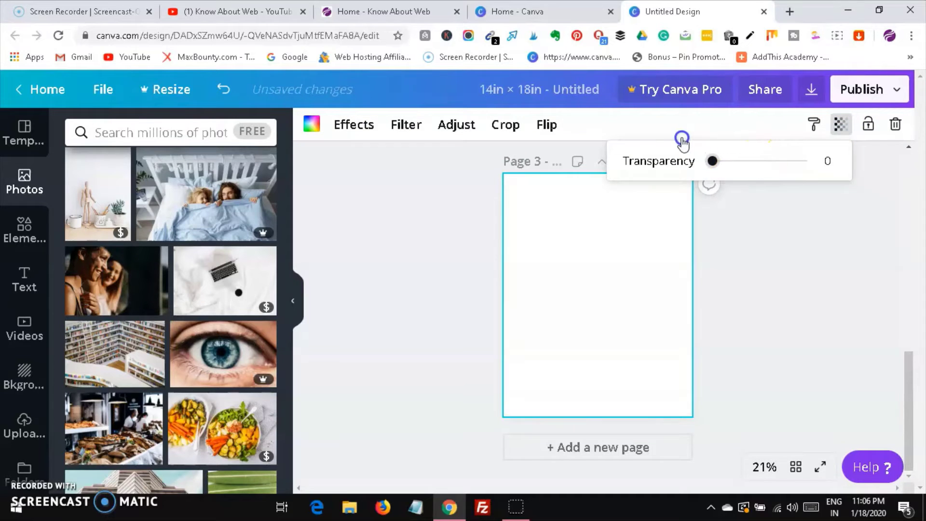
Add the LOVE Valentine's Day font combination to page 3 and widen its text group to about 7.8 in
{"action": "left_click", "coordinate": [21, 290]}
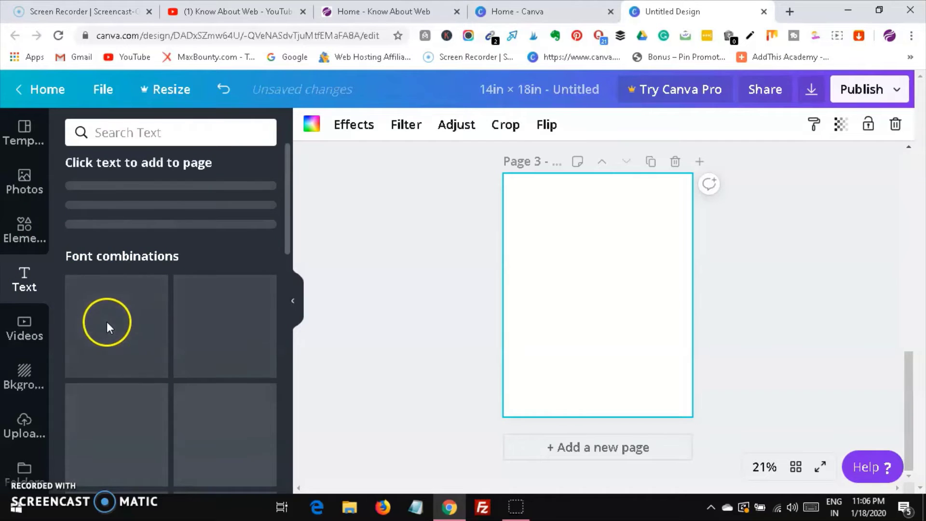
{"action": "left_click", "coordinate": [128, 384]}
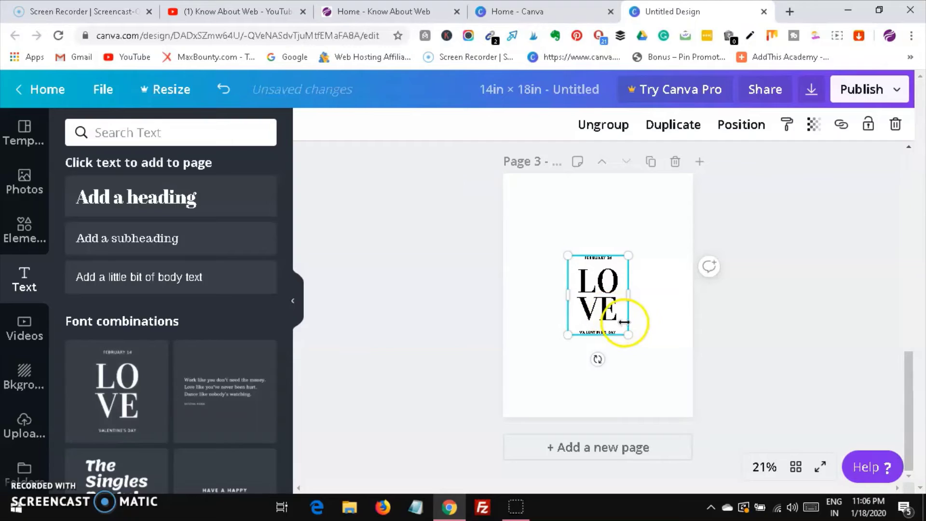
{"action": "left_click_drag", "start_coordinate": [661, 300], "coordinate": [674, 301]}
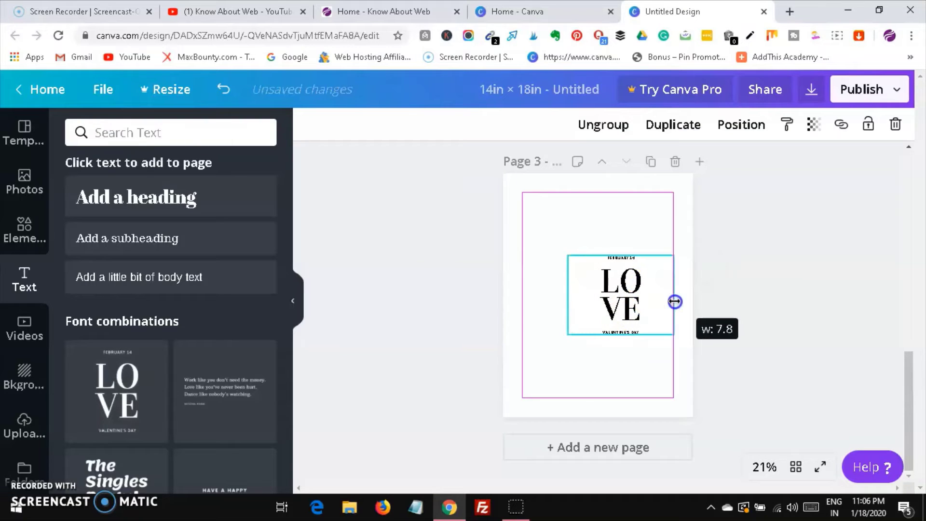
Delete the small "February 14" and "Valentine's Day" lines from the LOVE text group
{"action": "left_click", "coordinate": [641, 305]}
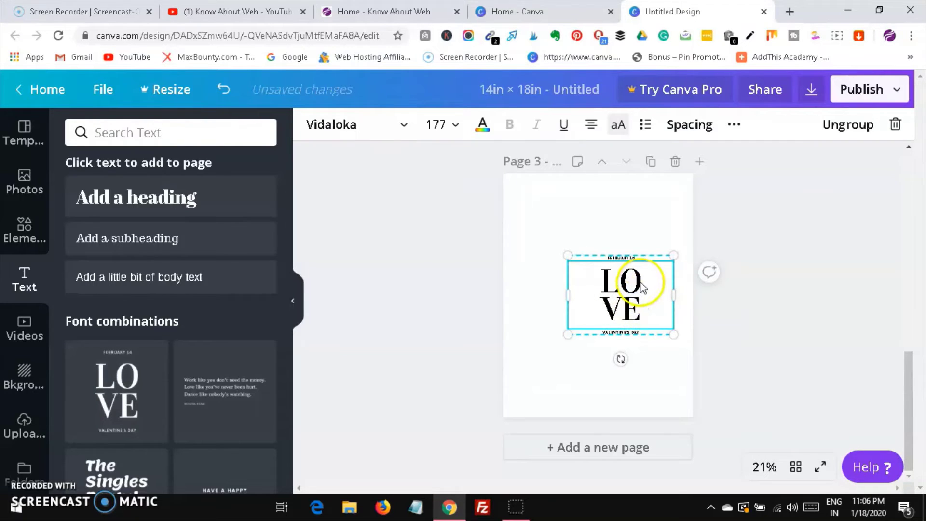
{"action": "left_click", "coordinate": [641, 259]}
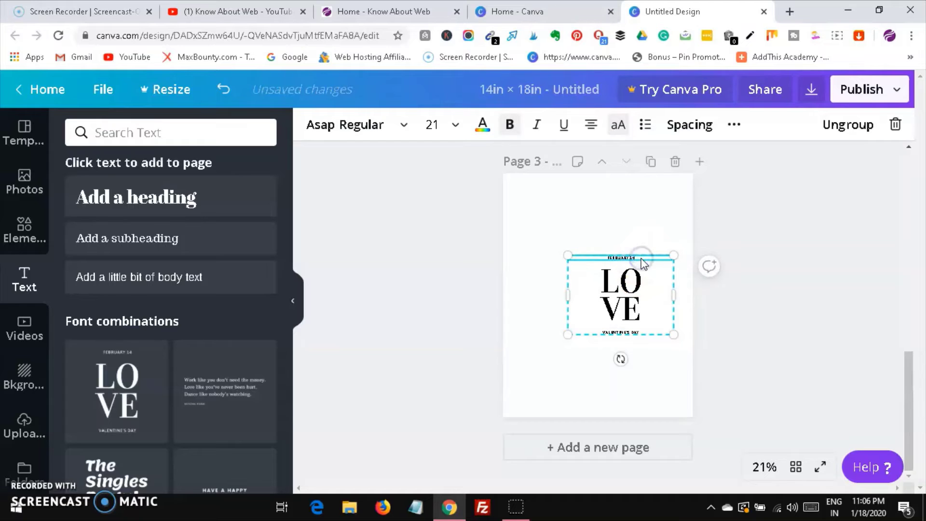
{"action": "left_click", "coordinate": [897, 125]}
{"action": "left_click", "coordinate": [825, 160]}
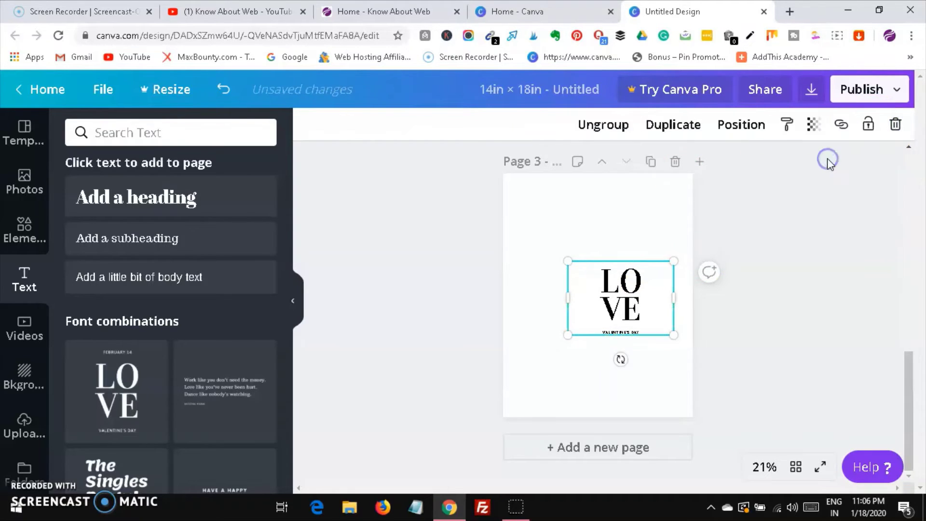
{"action": "left_click", "coordinate": [634, 333]}
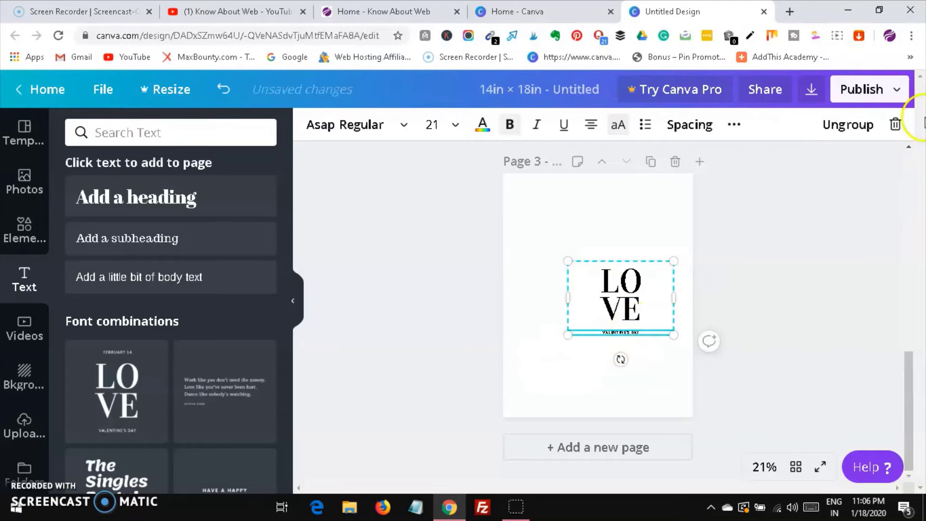
{"action": "left_click", "coordinate": [895, 125]}
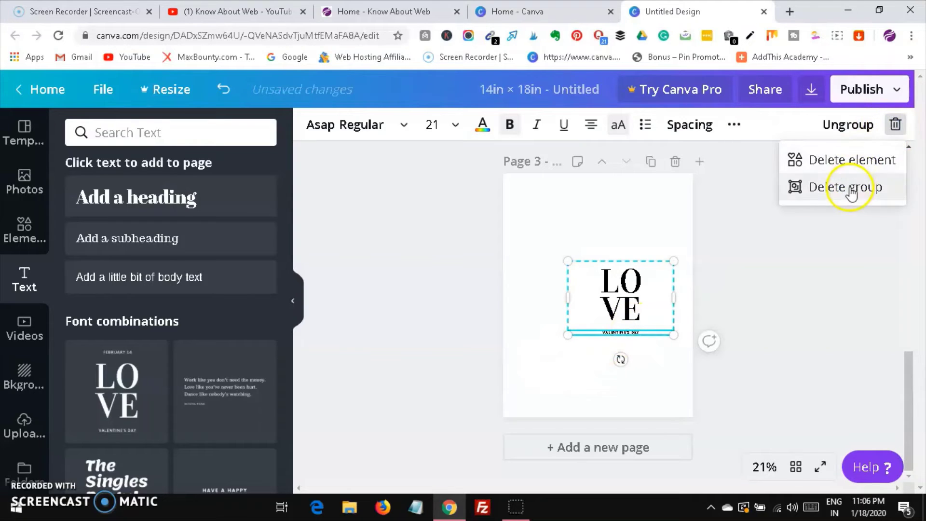
{"action": "left_click", "coordinate": [854, 160]}
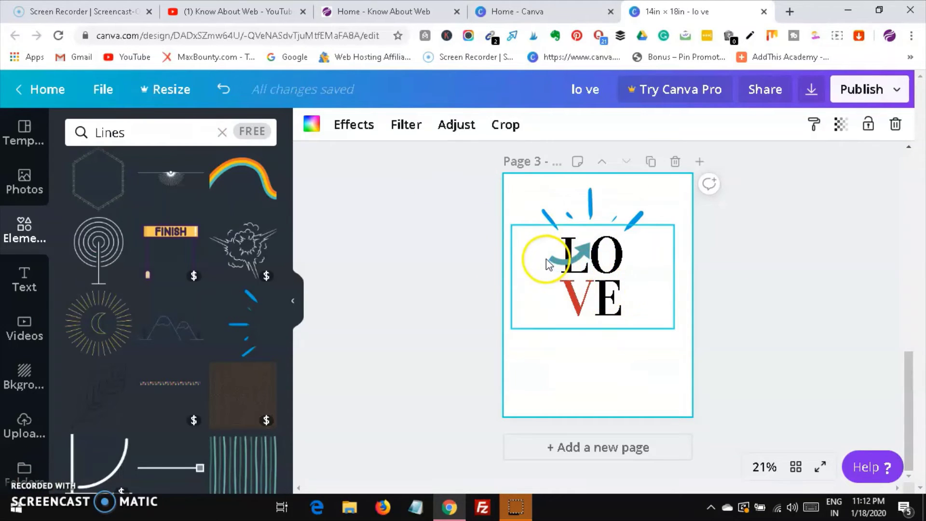
Recolour the curved arrow over the letter L with the red document colour
{"action": "left_click", "coordinate": [568, 263]}
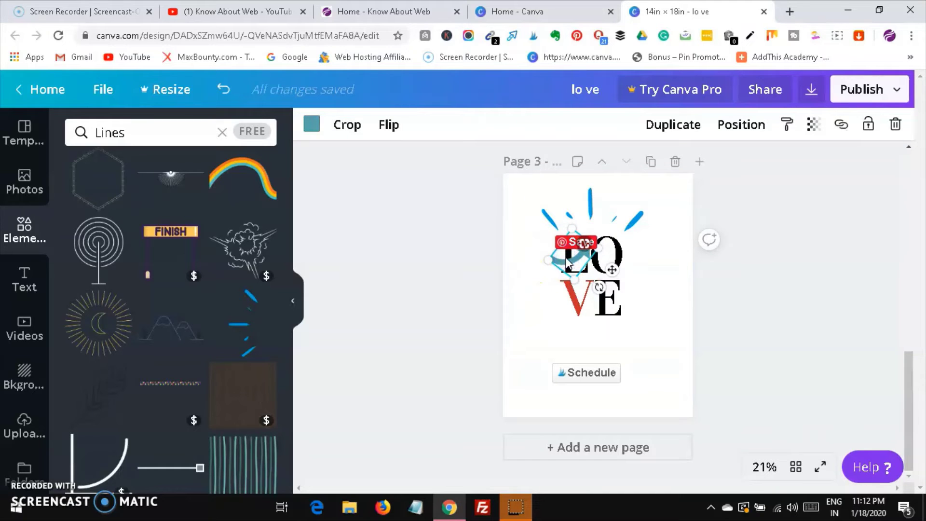
{"action": "left_click_drag", "start_coordinate": [548, 260], "coordinate": [545, 262]}
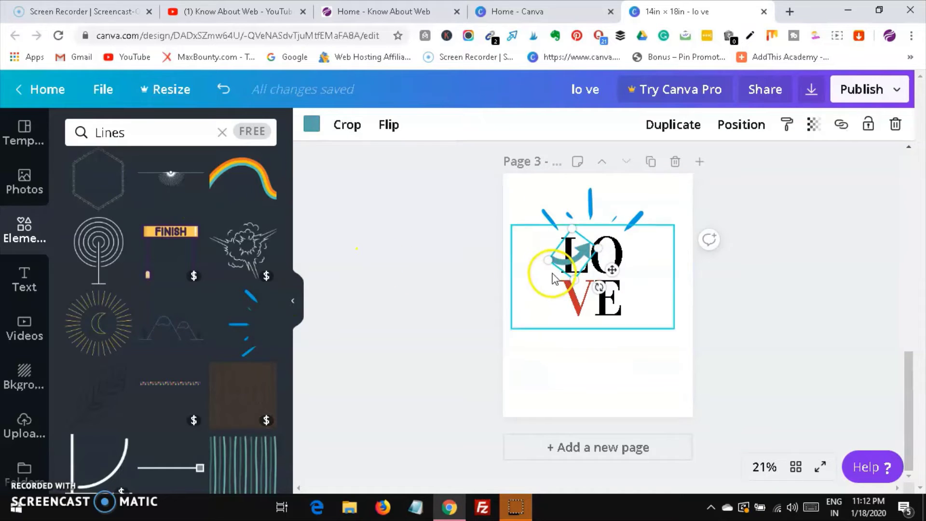
{"action": "left_click", "coordinate": [894, 123]}
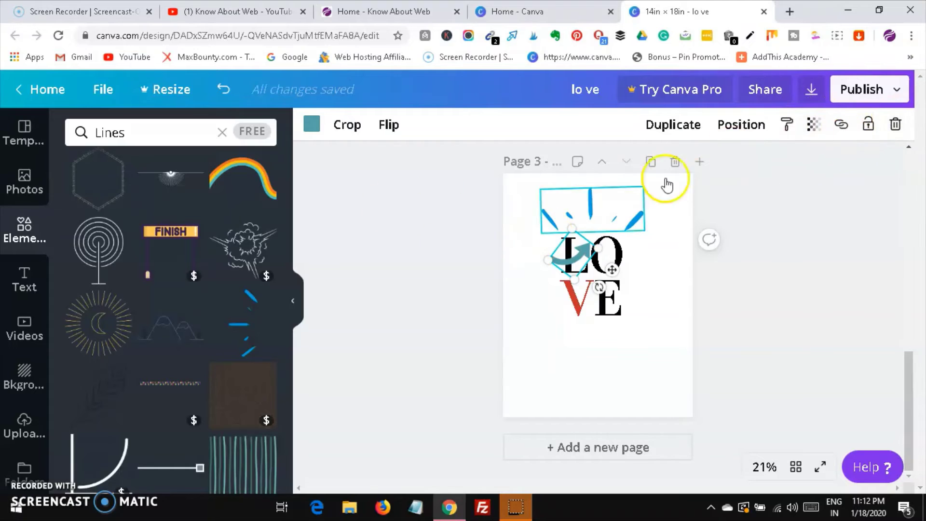
{"action": "left_click", "coordinate": [309, 137]}
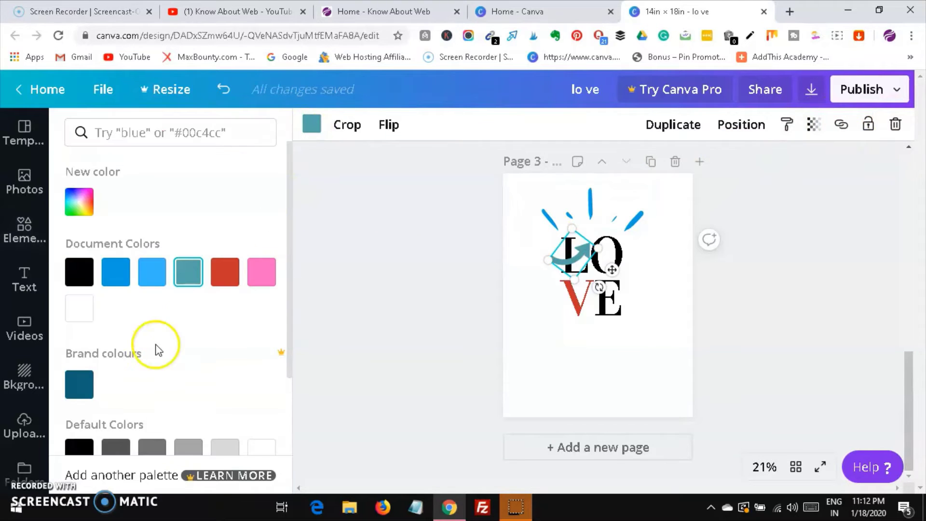
{"action": "left_click", "coordinate": [225, 276]}
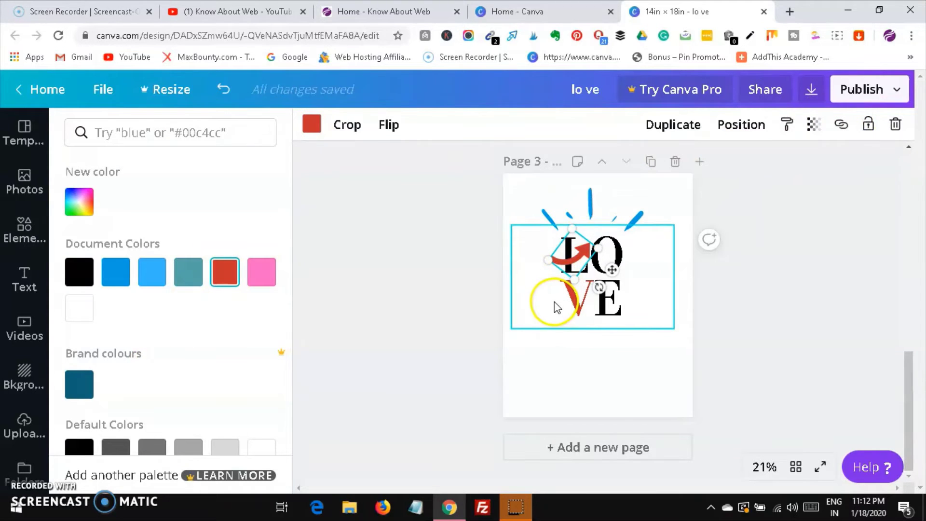
Recolour only the letter E of the LOVE text with the pink document colour
{"action": "left_click", "coordinate": [619, 307]}
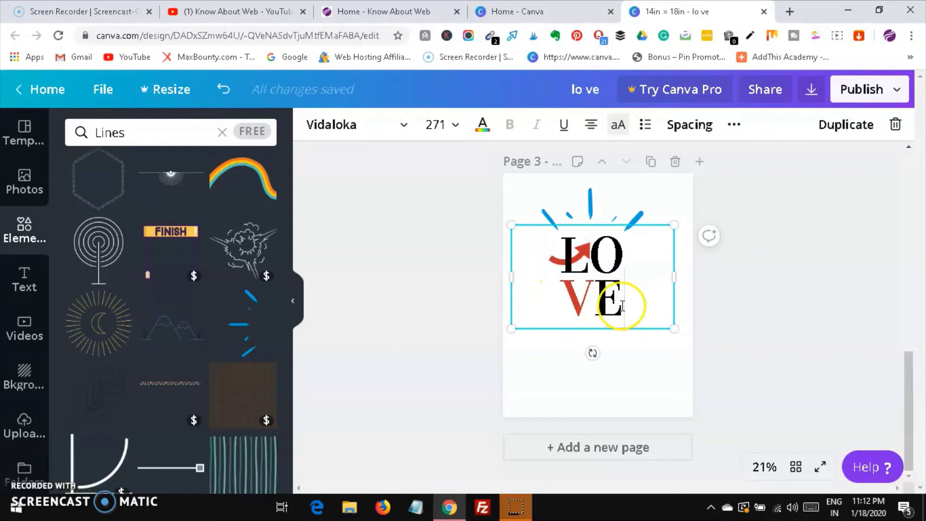
{"action": "left_click_drag", "start_coordinate": [619, 305], "coordinate": [607, 303]}
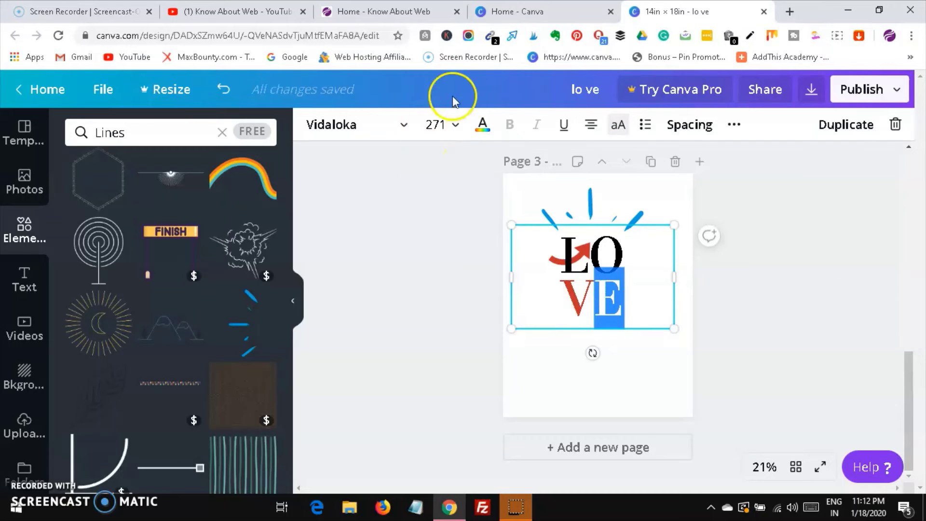
{"action": "left_click", "coordinate": [483, 127]}
{"action": "left_click", "coordinate": [225, 272]}
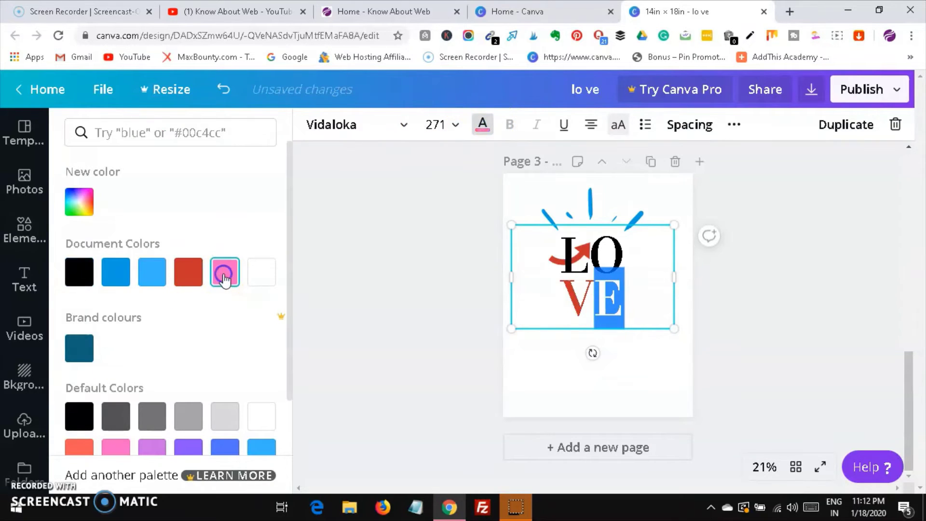
{"action": "left_click", "coordinate": [548, 363]}
{"action": "left_click", "coordinate": [547, 360]}
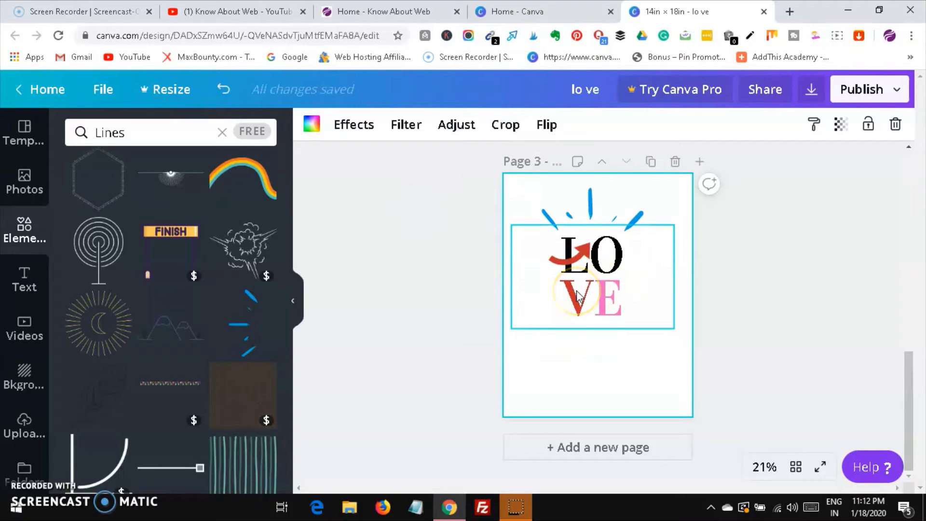
Add the free wavy rainbow line to page 3, rotate it to stand upright and place it partly over the page's lower-left edge
{"action": "left_click", "coordinate": [612, 211]}
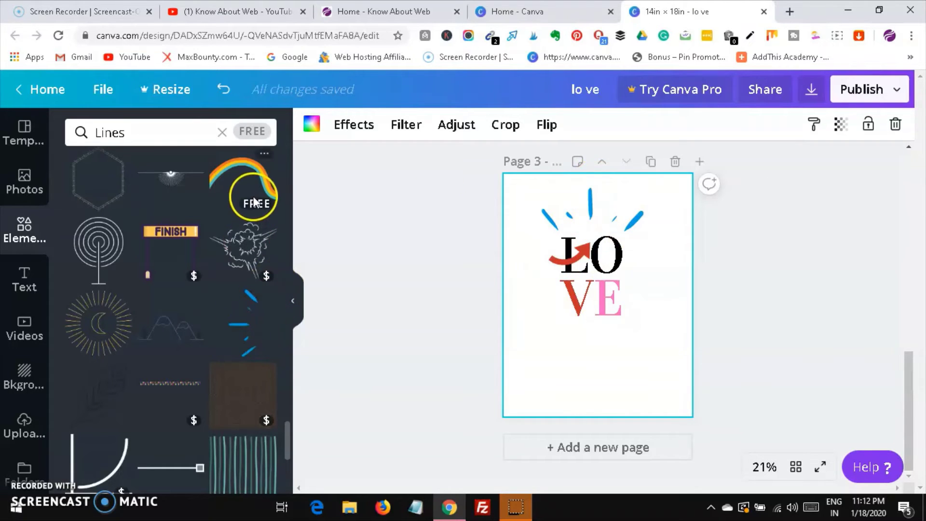
{"action": "left_click", "coordinate": [256, 178]}
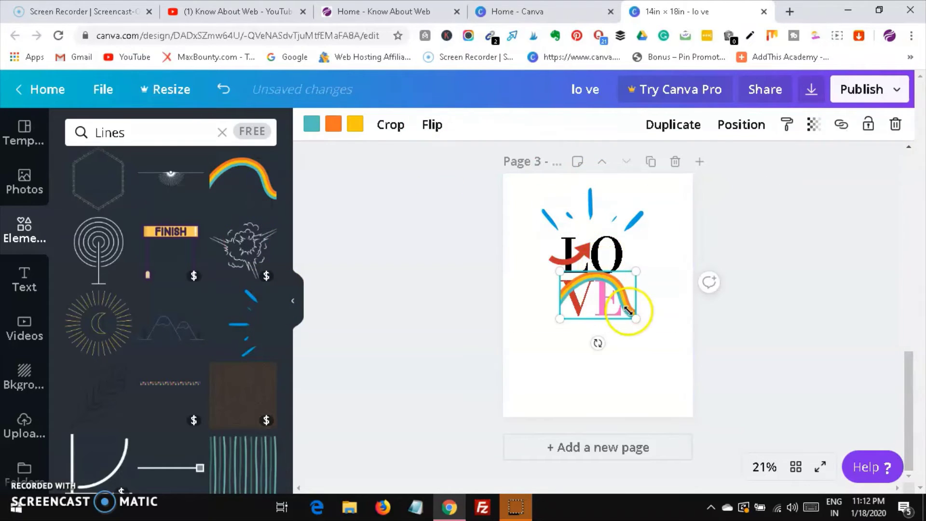
{"action": "left_click_drag", "start_coordinate": [598, 343], "coordinate": [551, 305]}
{"action": "left_click_drag", "start_coordinate": [612, 294], "coordinate": [507, 377]}
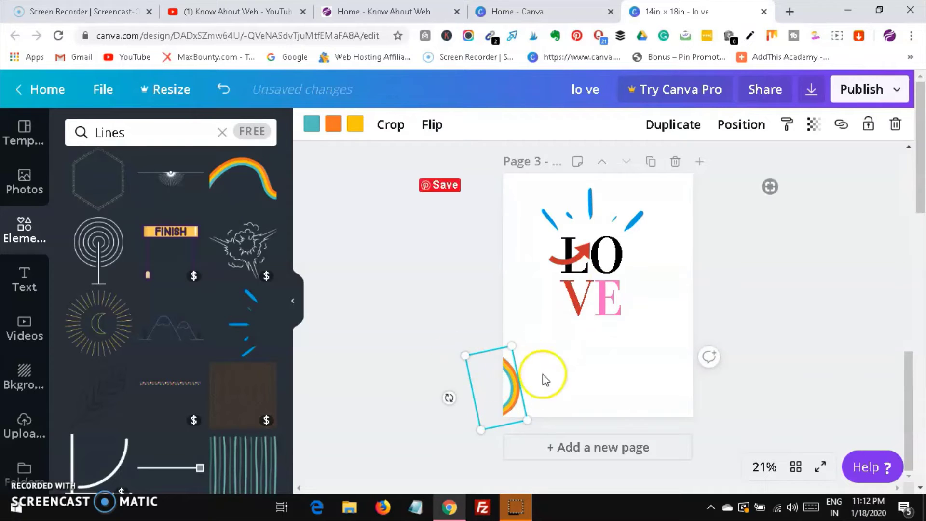
Duplicate the rainbow line on page 3 and place the copy above the original along the page's left edge
{"action": "left_click", "coordinate": [573, 314]}
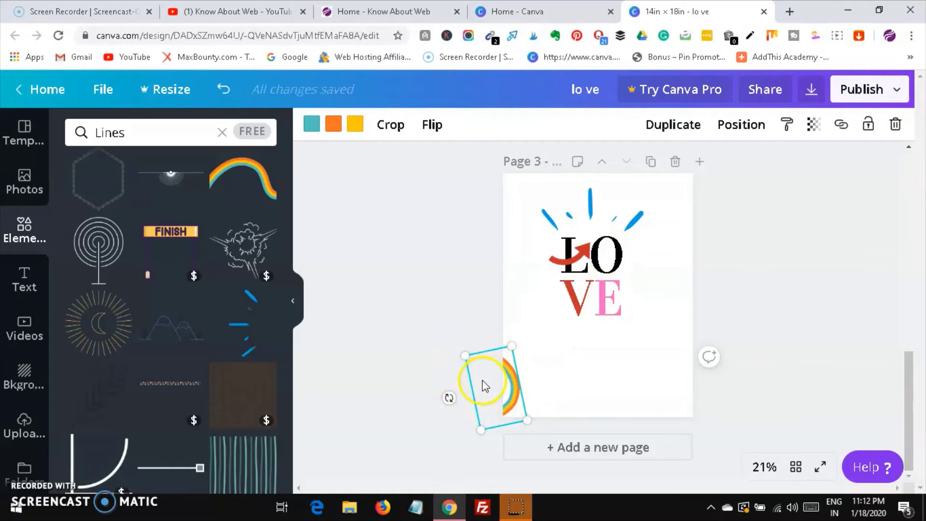
{"action": "left_click", "coordinate": [683, 126]}
{"action": "left_click_drag", "start_coordinate": [554, 381], "coordinate": [506, 296]}
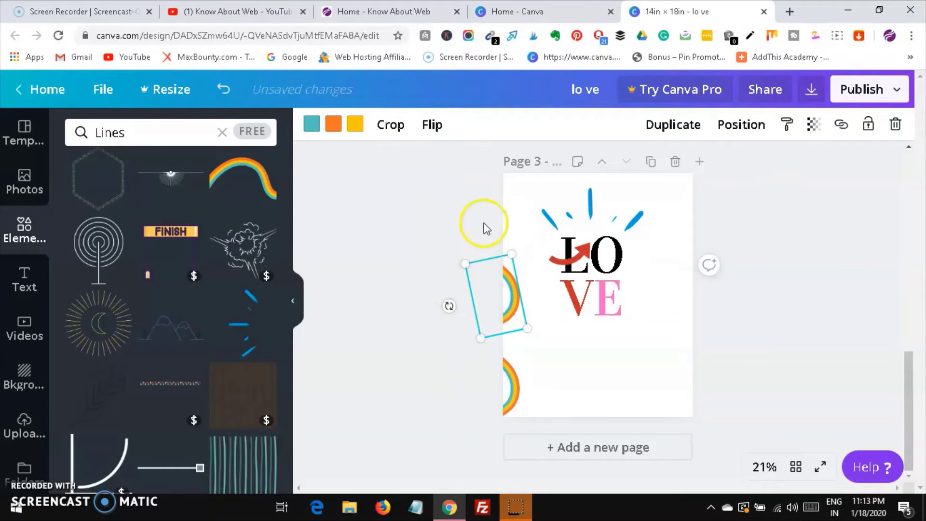
Duplicate the upper rainbow line, rotate the copy to face the other way and place it partly over page 3's lower-right corner
{"action": "left_click", "coordinate": [672, 124]}
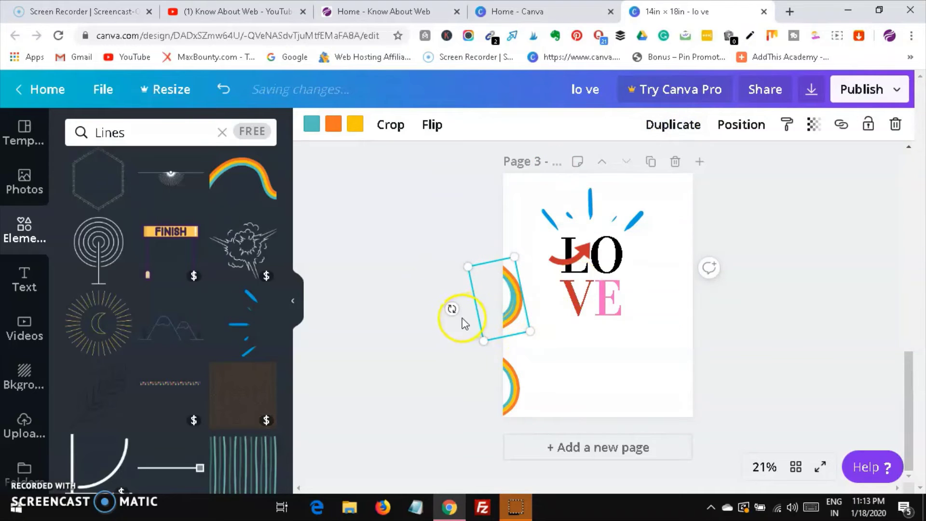
{"action": "left_click_drag", "start_coordinate": [452, 309], "coordinate": [598, 340]}
{"action": "left_click_drag", "start_coordinate": [543, 285], "coordinate": [657, 366]}
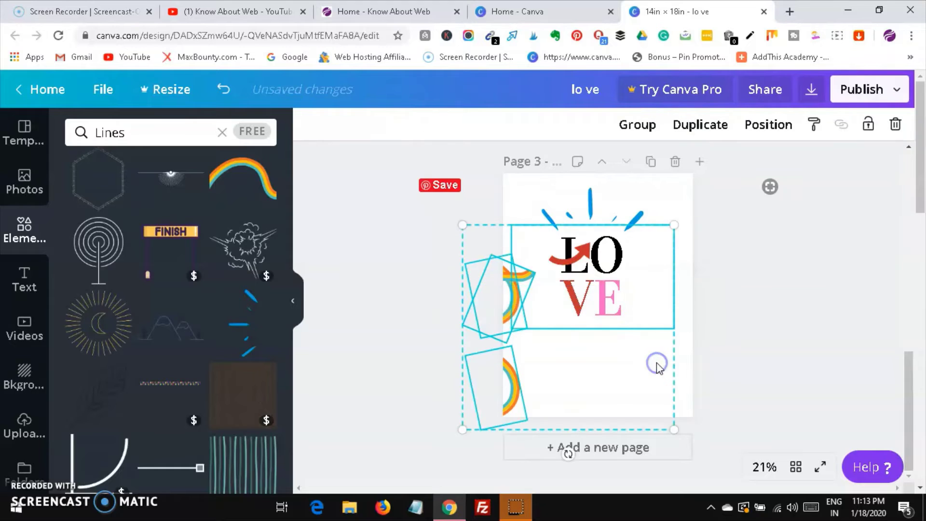
{"action": "left_click", "coordinate": [405, 320]}
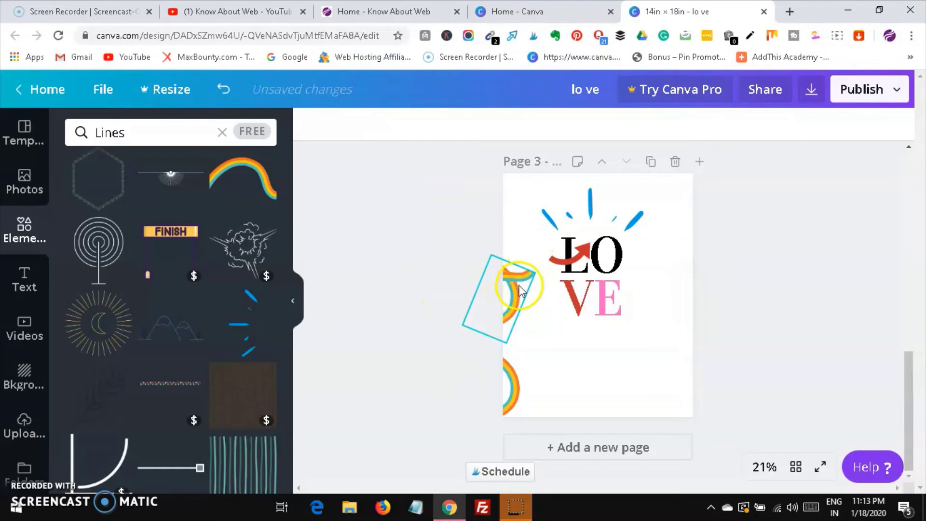
{"action": "left_click", "coordinate": [520, 290]}
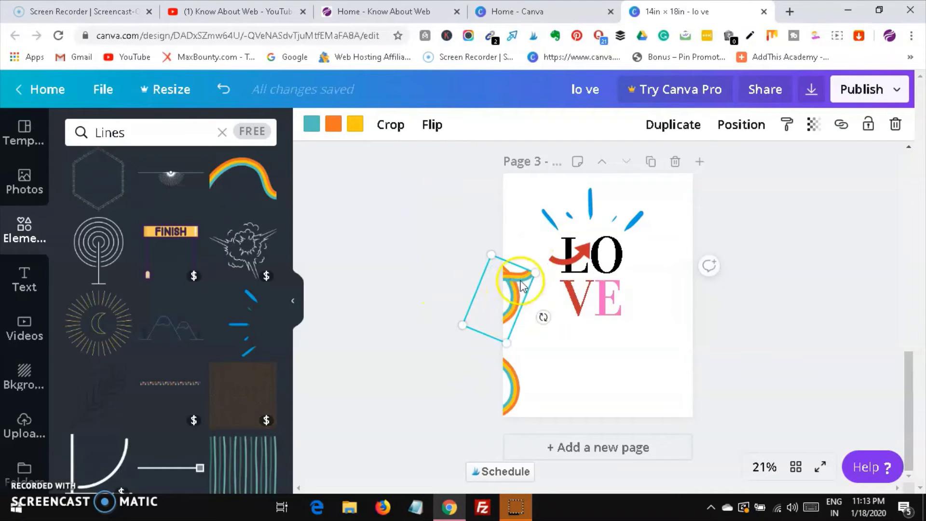
{"action": "left_click_drag", "start_coordinate": [633, 354], "coordinate": [709, 378]}
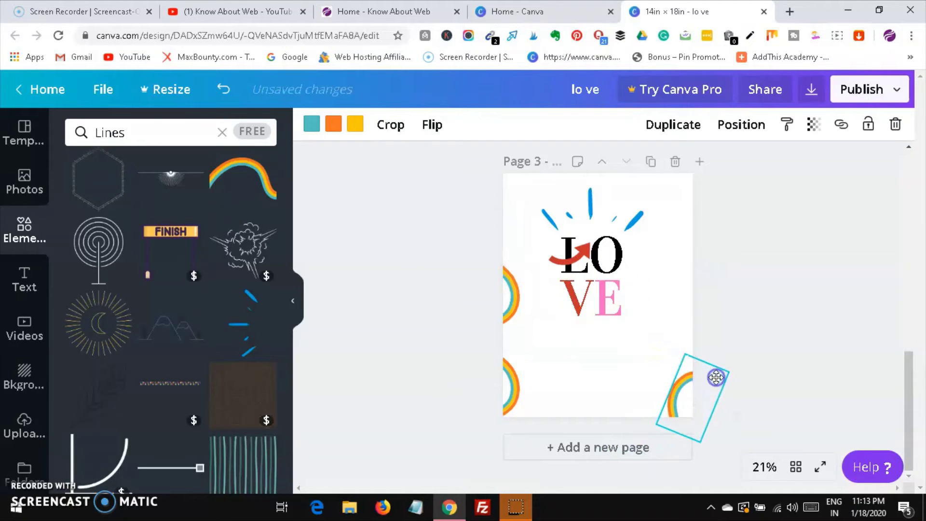
{"action": "left_click", "coordinate": [806, 220]}
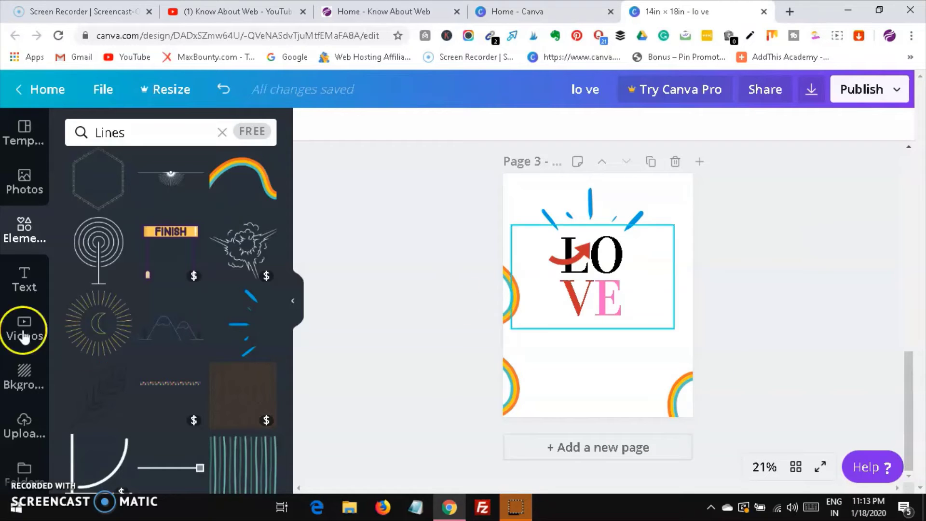
Add the line-drawn leaf to page 3, shrink it, place it beside the letter O and recolour it with the red document colour
{"action": "left_click", "coordinate": [97, 405]}
{"action": "left_click_drag", "start_coordinate": [639, 245], "coordinate": [593, 321]}
{"action": "left_click", "coordinate": [569, 341]}
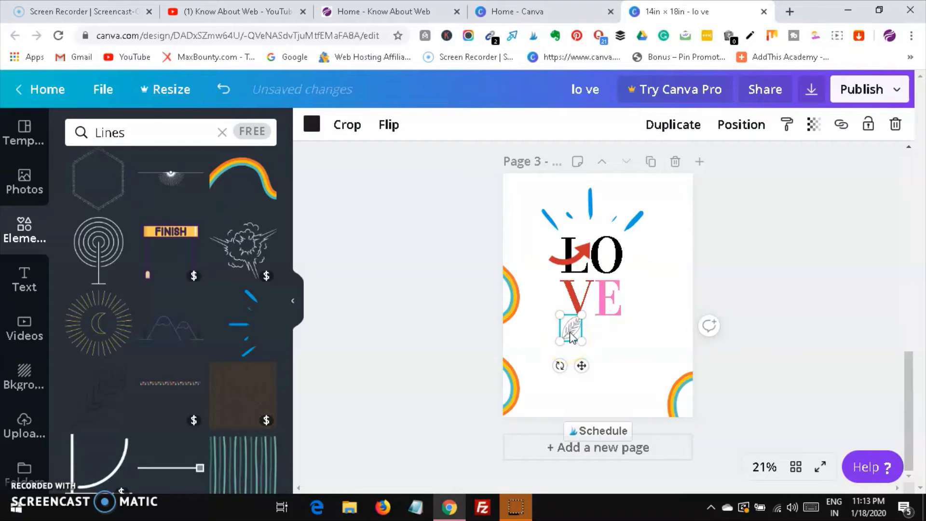
{"action": "left_click_drag", "start_coordinate": [571, 337], "coordinate": [654, 267]}
{"action": "left_click", "coordinate": [312, 124]}
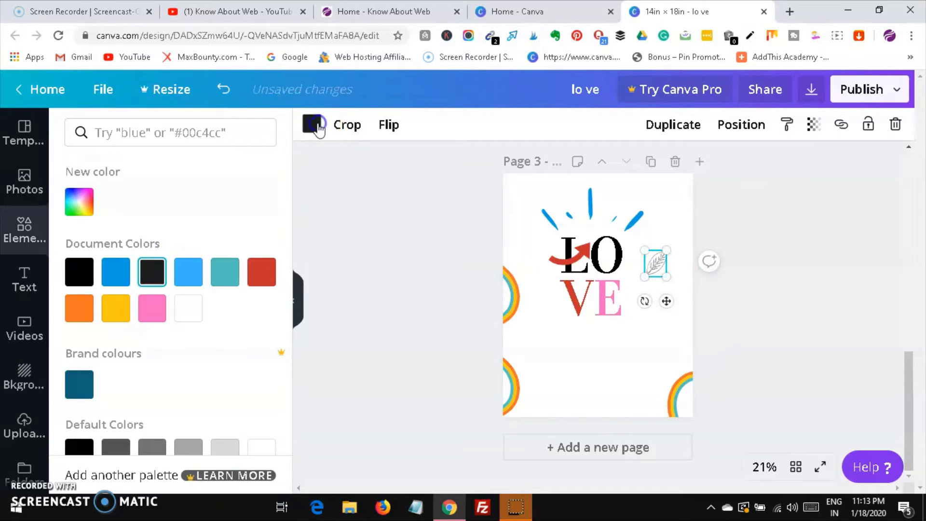
{"action": "left_click", "coordinate": [196, 268]}
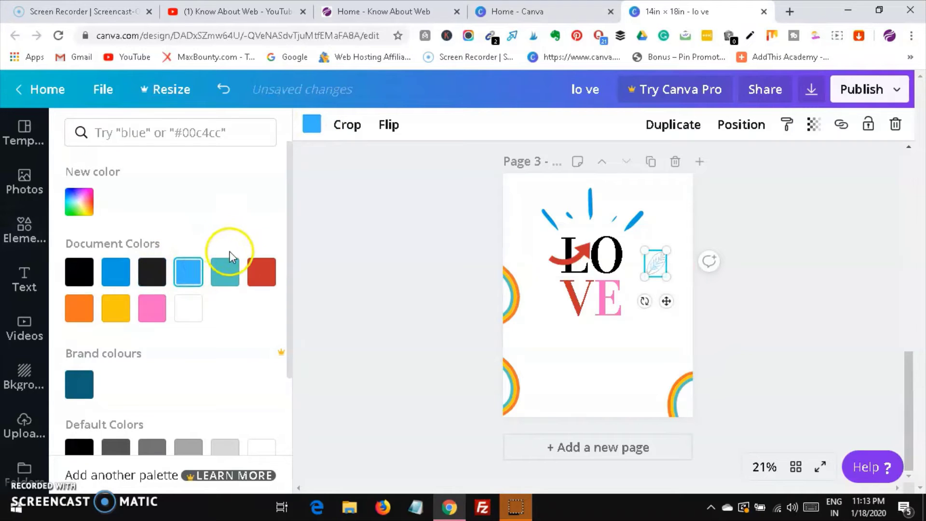
{"action": "left_click", "coordinate": [265, 277]}
{"action": "left_click", "coordinate": [391, 265]}
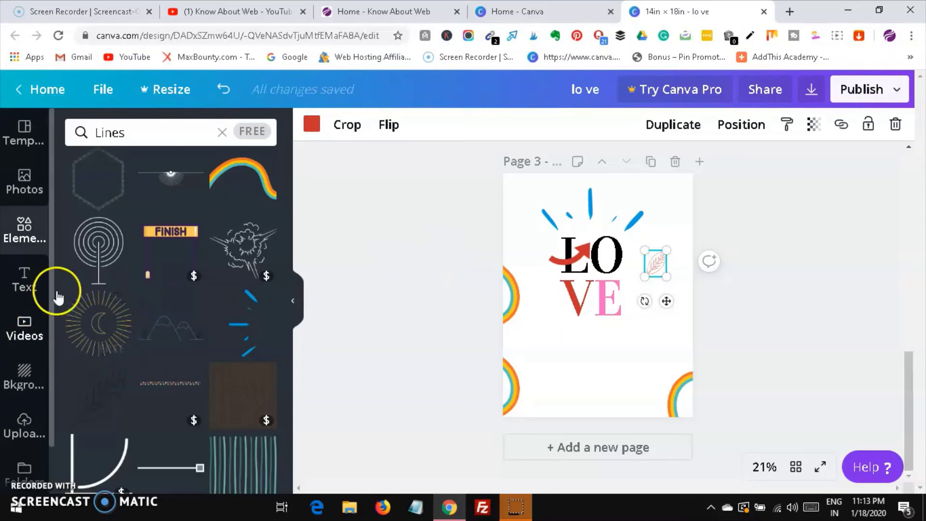
Clear the Lines search, try the purple-to-green gradient blob on page 3 and delete it again
{"action": "left_click", "coordinate": [221, 132]}
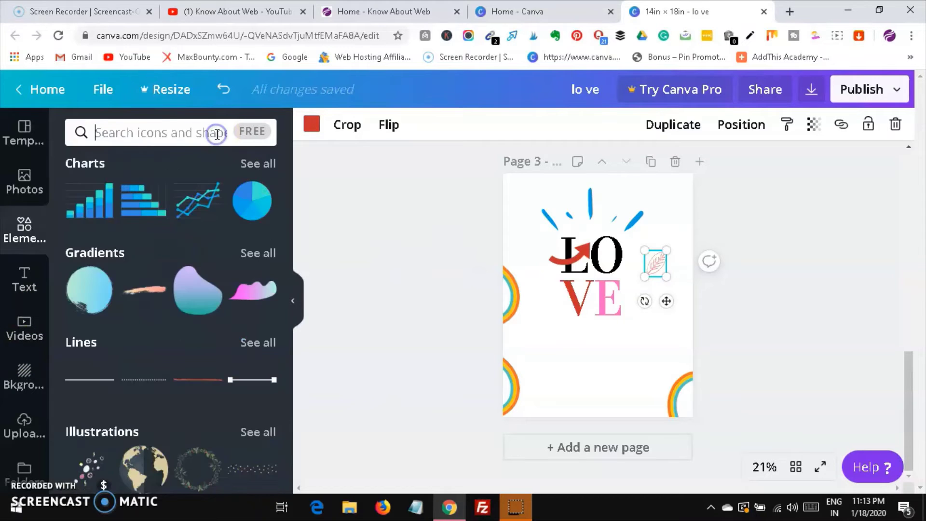
{"action": "left_click", "coordinate": [198, 285]}
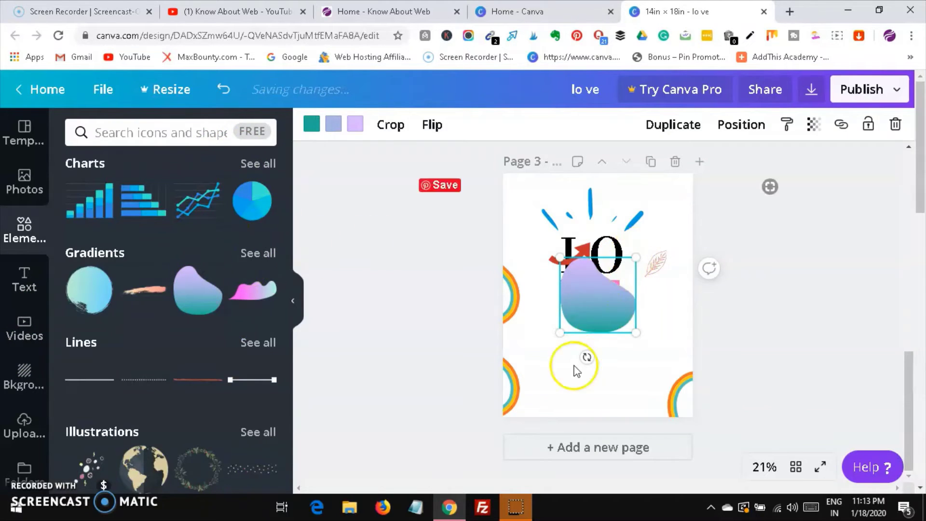
{"action": "left_click", "coordinate": [896, 124]}
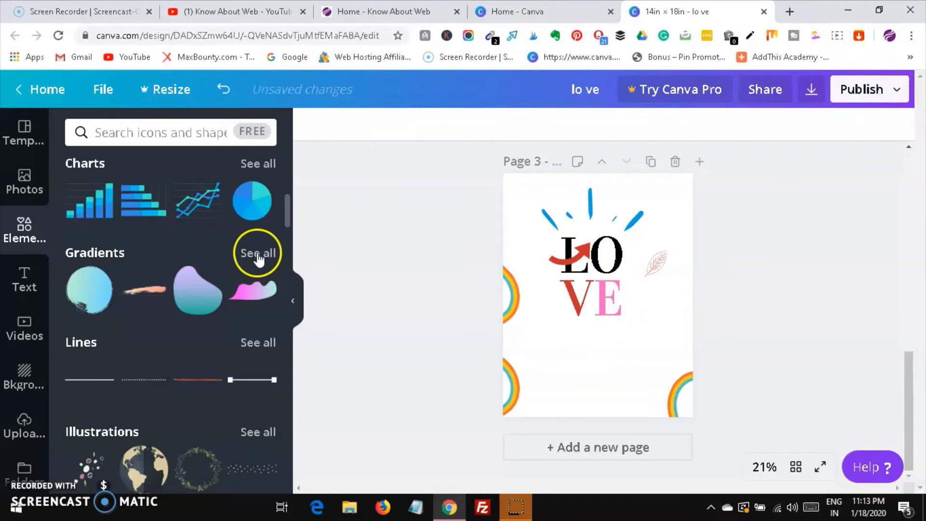
Add a blank page 4, place the free blue-and-pink striped blob from the full Gradients collection on it and enlarge it
{"action": "left_click", "coordinate": [258, 255]}
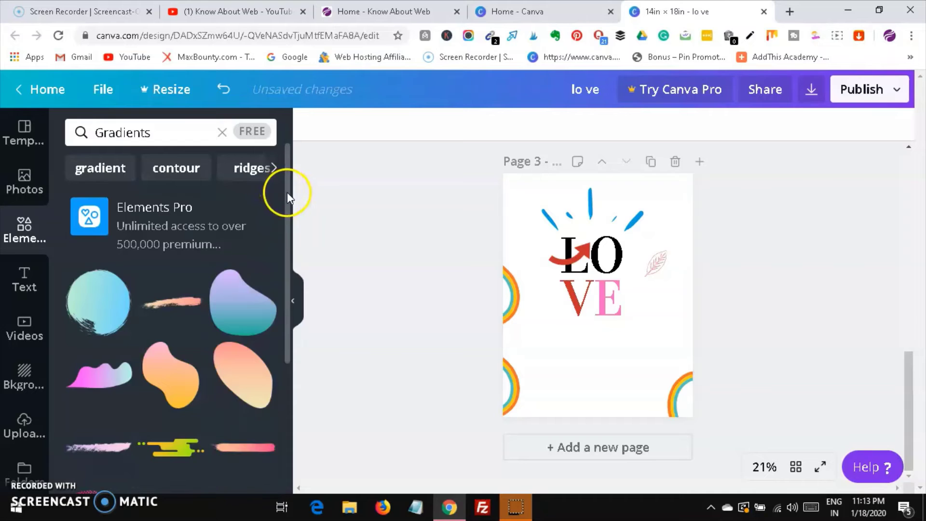
{"action": "scroll", "coordinate": [288, 237], "scroll_direction": "down", "scroll_amount": 8}
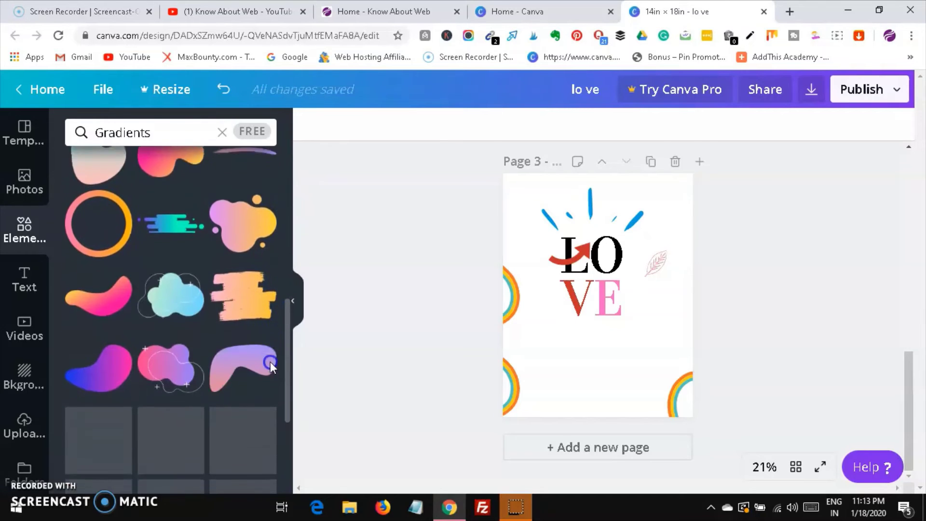
{"action": "scroll", "coordinate": [270, 362], "scroll_direction": "down", "scroll_amount": 4}
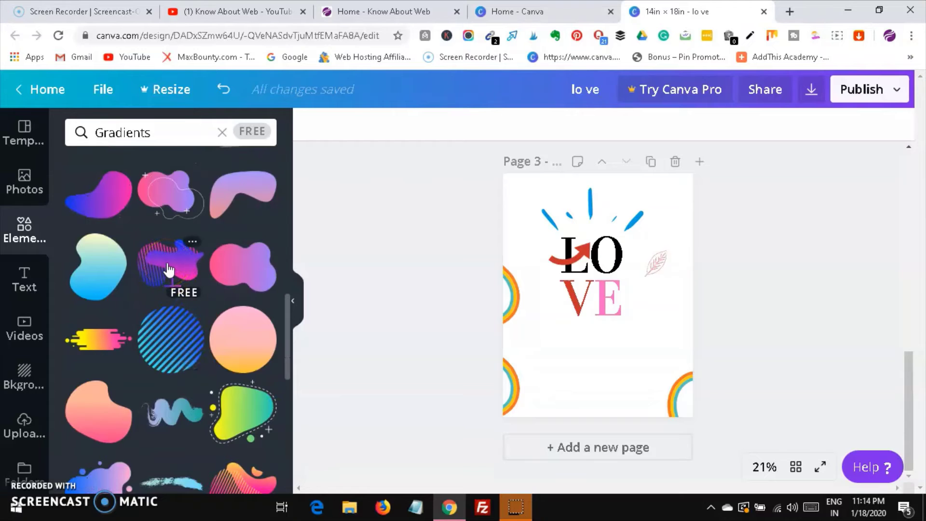
{"action": "left_click", "coordinate": [563, 447]}
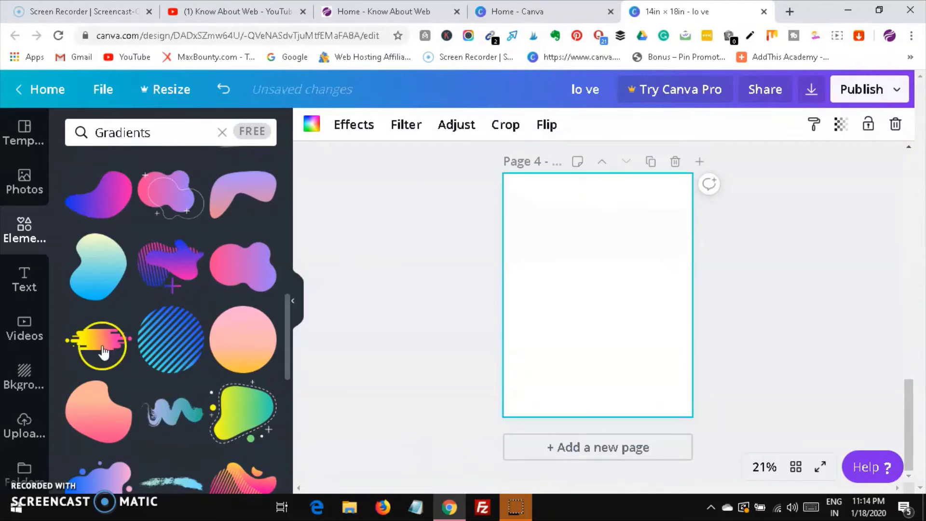
{"action": "left_click", "coordinate": [161, 249]}
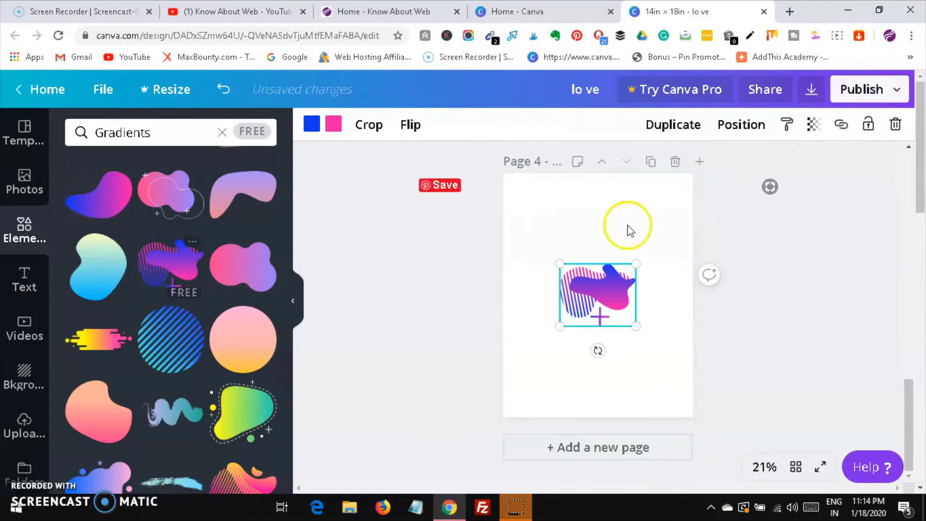
{"action": "left_click_drag", "start_coordinate": [551, 249], "coordinate": [542, 227]}
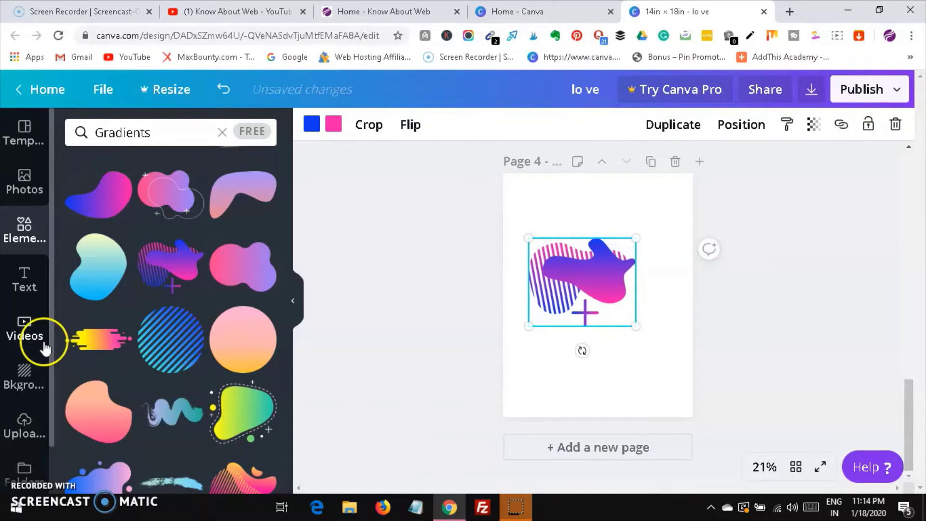
Add the yellow-to-pink streaked gradient below the large blob and the orange-pink striped wave in page 4's upper-right corner
{"action": "left_click", "coordinate": [93, 336]}
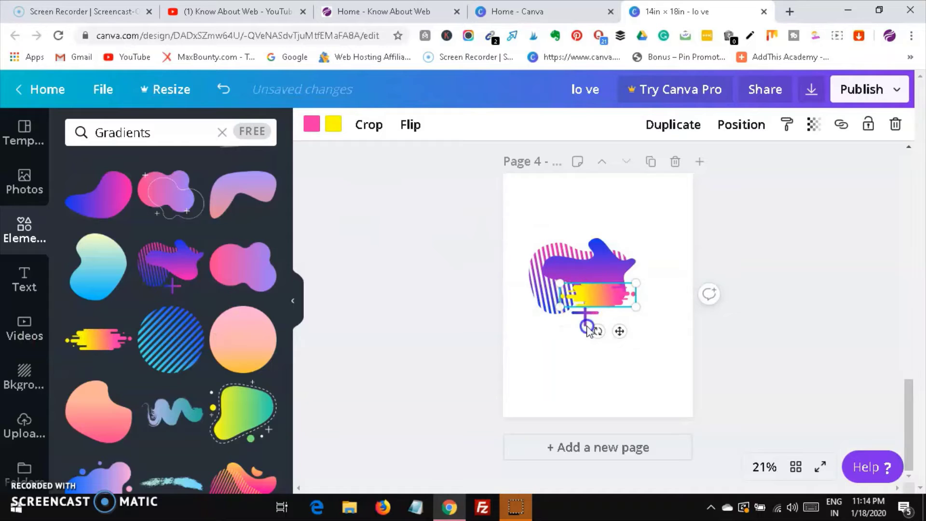
{"action": "left_click_drag", "start_coordinate": [588, 331], "coordinate": [595, 362]}
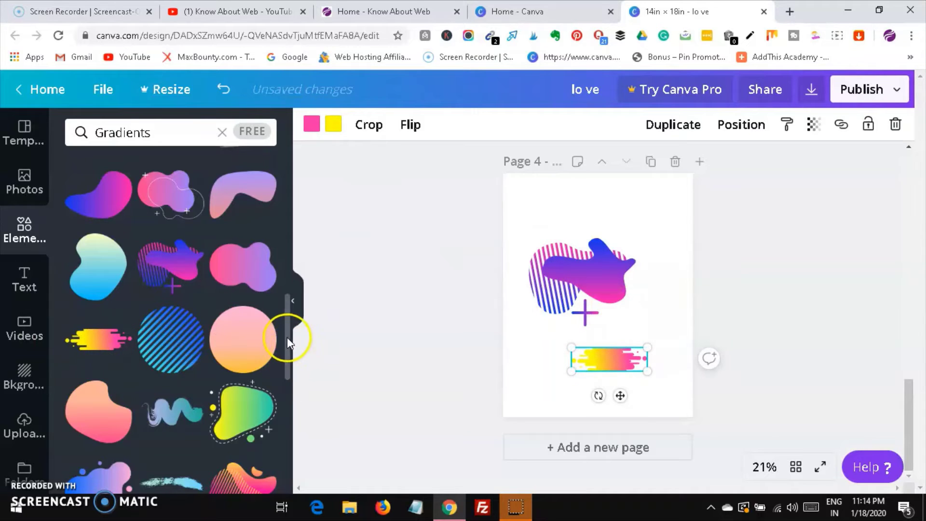
{"action": "left_click_drag", "start_coordinate": [287, 338], "coordinate": [286, 381]}
{"action": "left_click", "coordinate": [257, 294]}
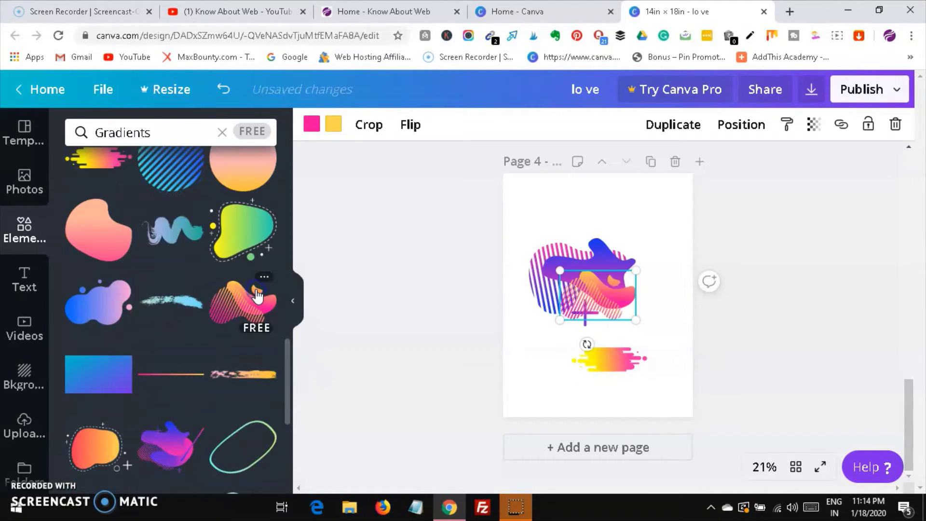
{"action": "left_click_drag", "start_coordinate": [623, 256], "coordinate": [643, 211]}
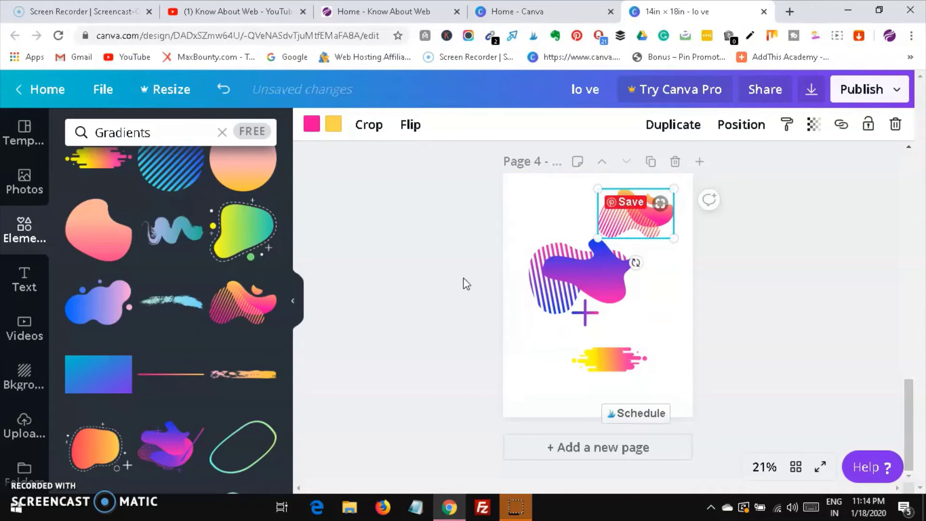
Add the blue-and-pink gradient blob with the diagonal line and place it in page 4's upper-left area
{"action": "left_click", "coordinate": [155, 442]}
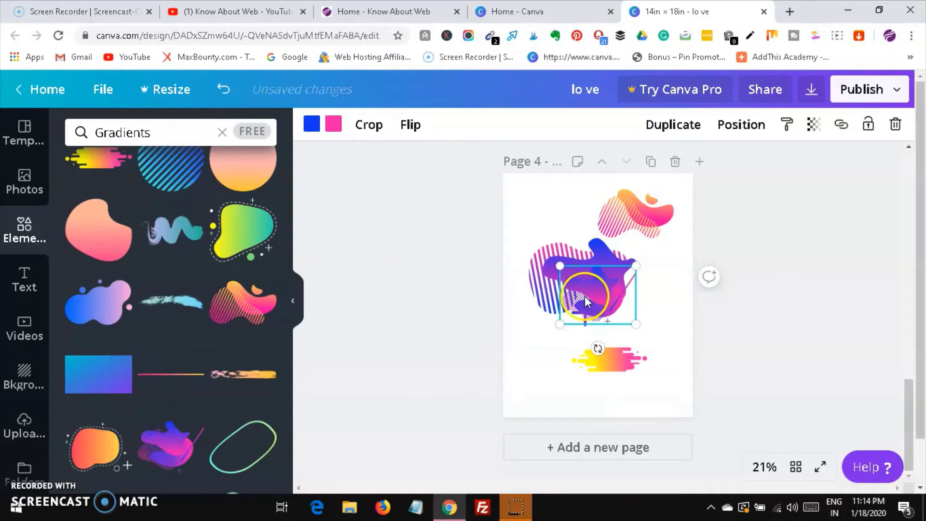
{"action": "left_click_drag", "start_coordinate": [574, 275], "coordinate": [543, 182]}
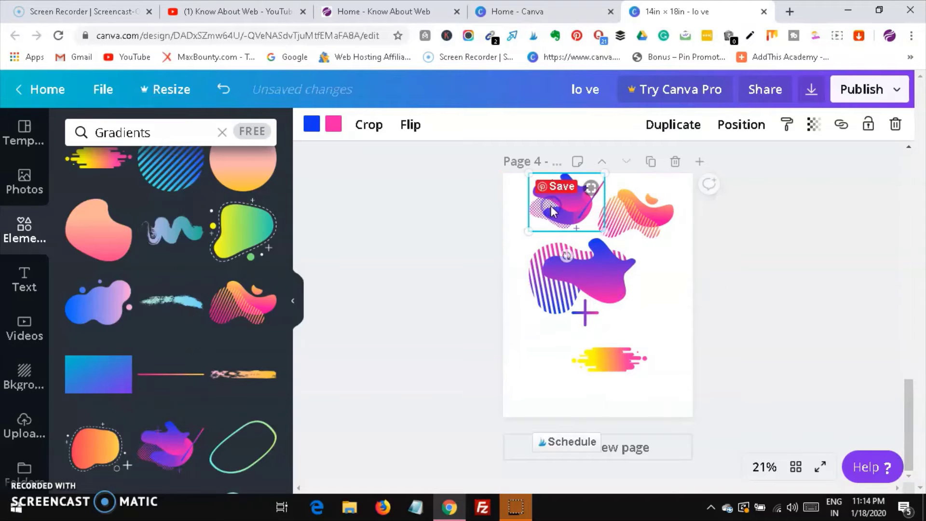
{"action": "scroll", "coordinate": [285, 356], "scroll_direction": "down", "scroll_amount": 8}
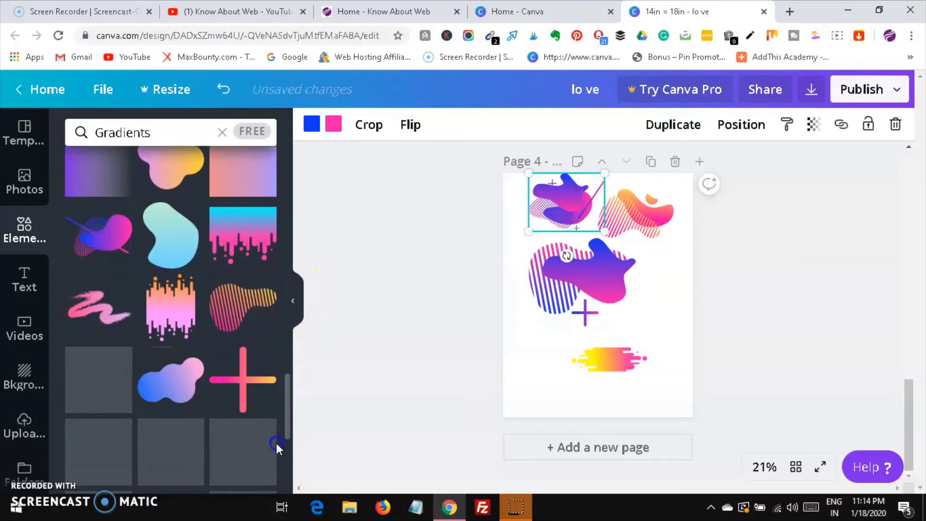
Add the striped pink-to-yellow gradient blob to page 4 beside the large blob and recolour its gradient amber and light blue
{"action": "left_click", "coordinate": [236, 312]}
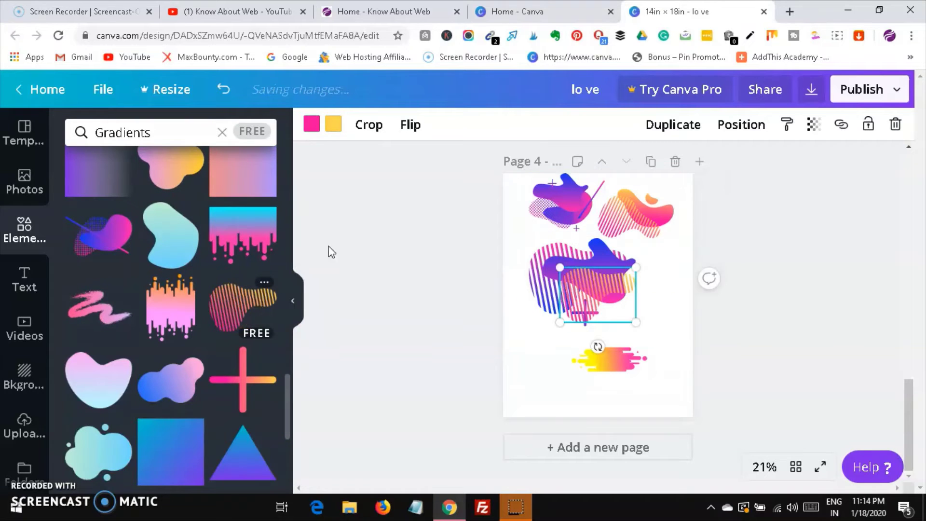
{"action": "left_click_drag", "start_coordinate": [635, 311], "coordinate": [692, 332]}
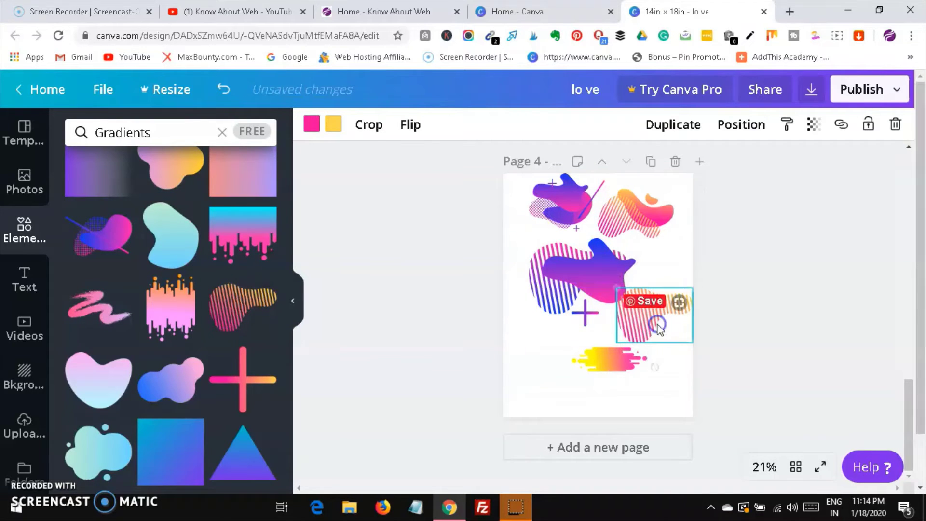
{"action": "left_click", "coordinate": [339, 126]}
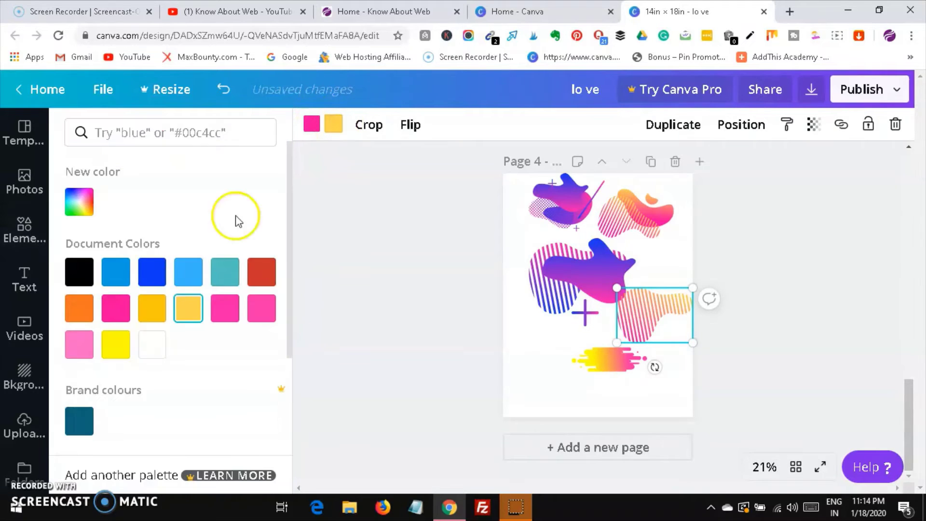
{"action": "left_click", "coordinate": [188, 273]}
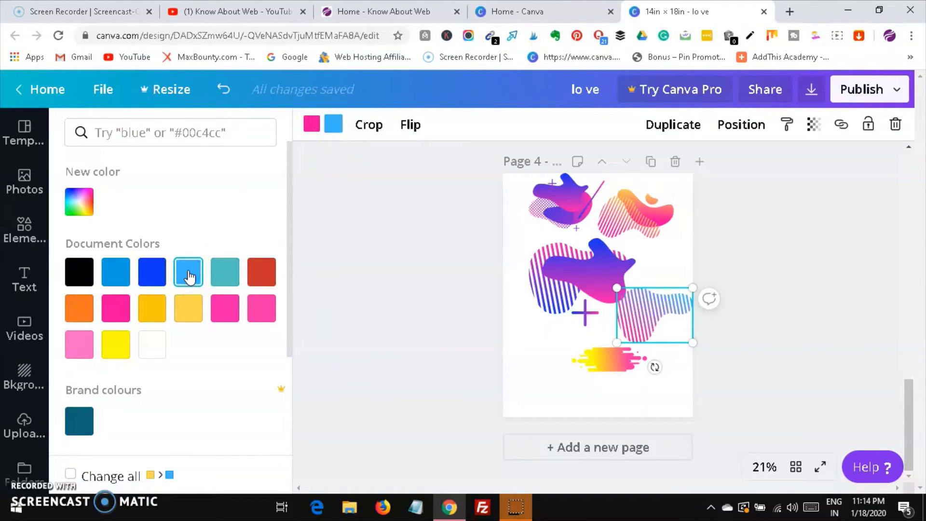
{"action": "left_click", "coordinate": [311, 127]}
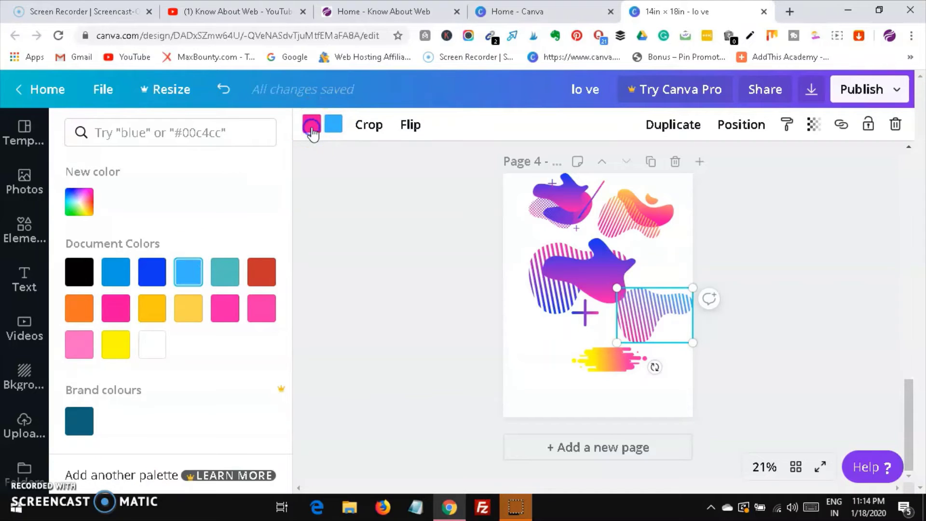
{"action": "left_click", "coordinate": [256, 273]}
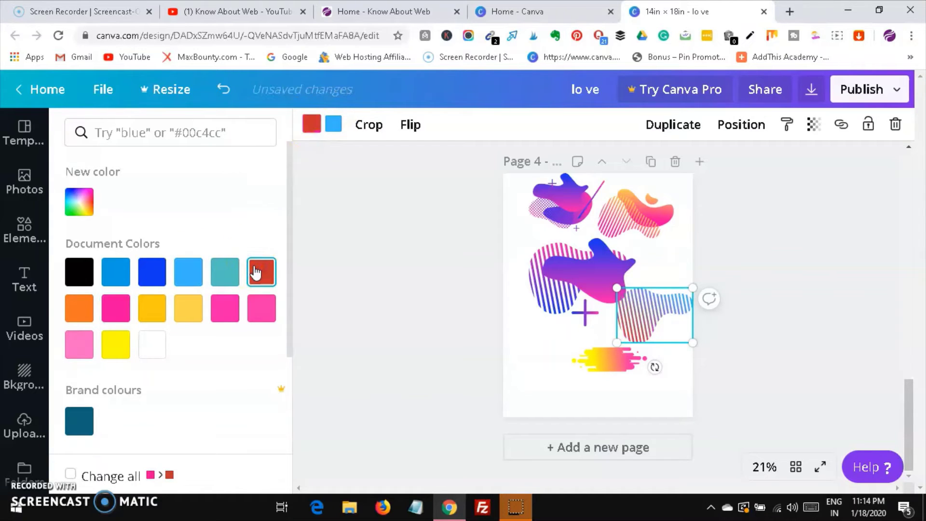
{"action": "left_click", "coordinate": [150, 280]}
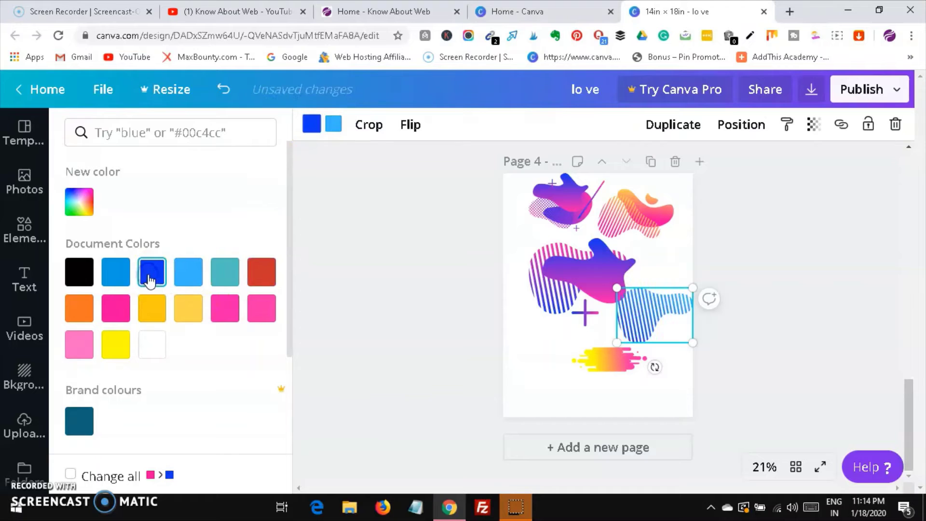
{"action": "left_click", "coordinate": [152, 307]}
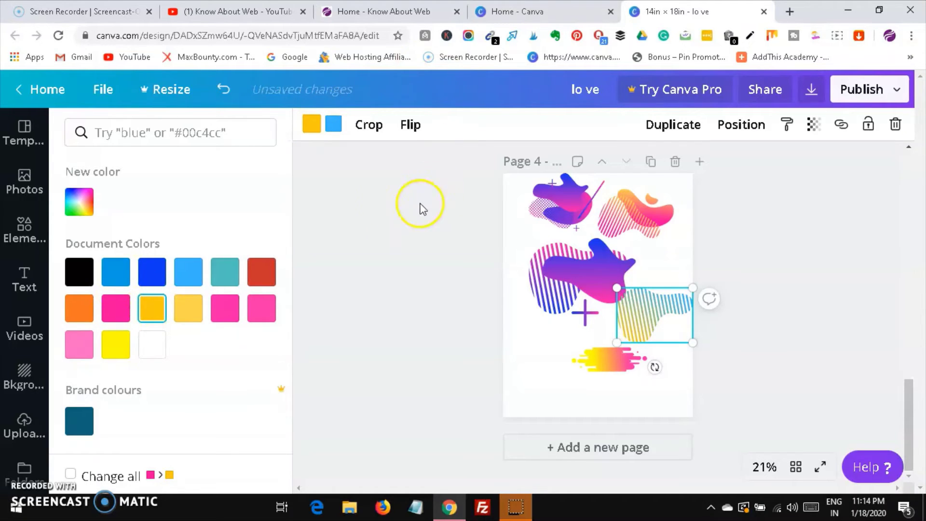
Flip the striped amber-and-blue blob horizontally and vertically
{"action": "left_click", "coordinate": [418, 129]}
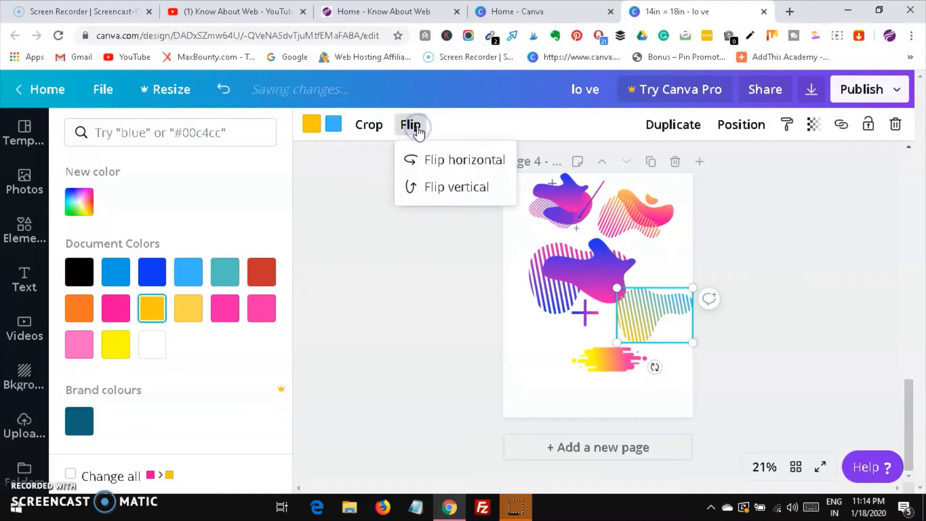
{"action": "left_click", "coordinate": [436, 159]}
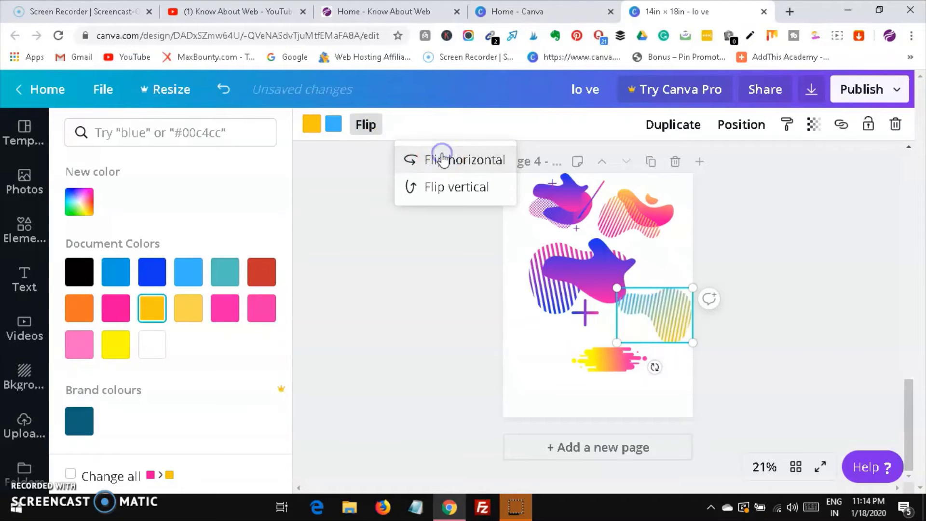
{"action": "left_click", "coordinate": [442, 190]}
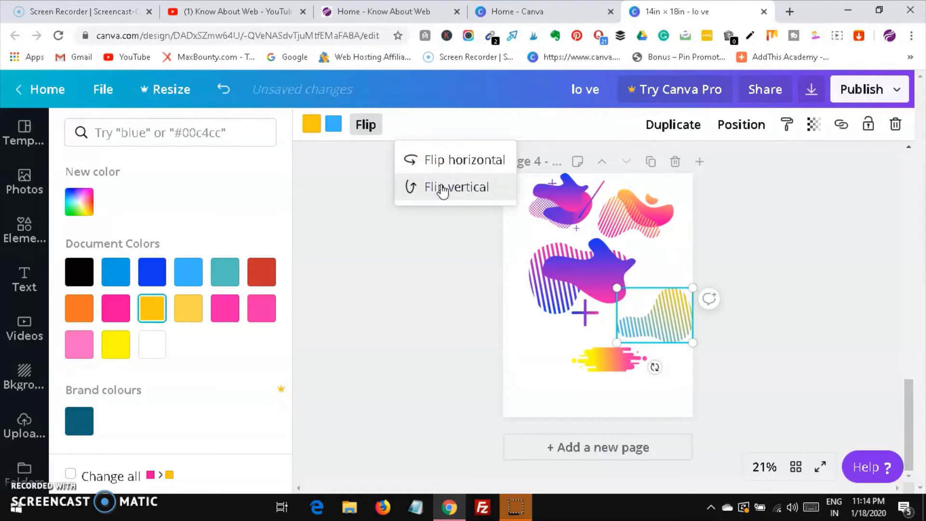
{"action": "left_click", "coordinate": [452, 265]}
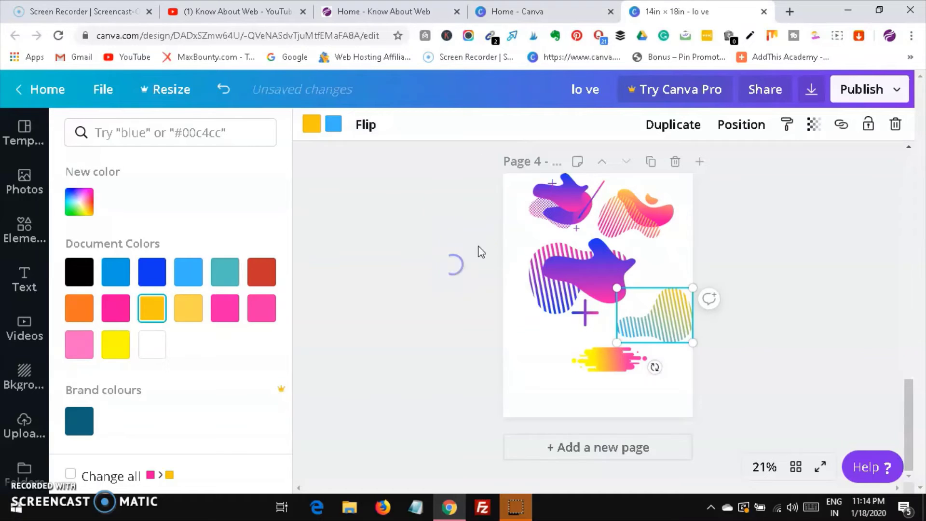
Change the yellow in the upper-right pink-and-yellow gradient graphic on page 4 to teal
{"action": "left_click", "coordinate": [629, 224]}
{"action": "left_click", "coordinate": [441, 139]}
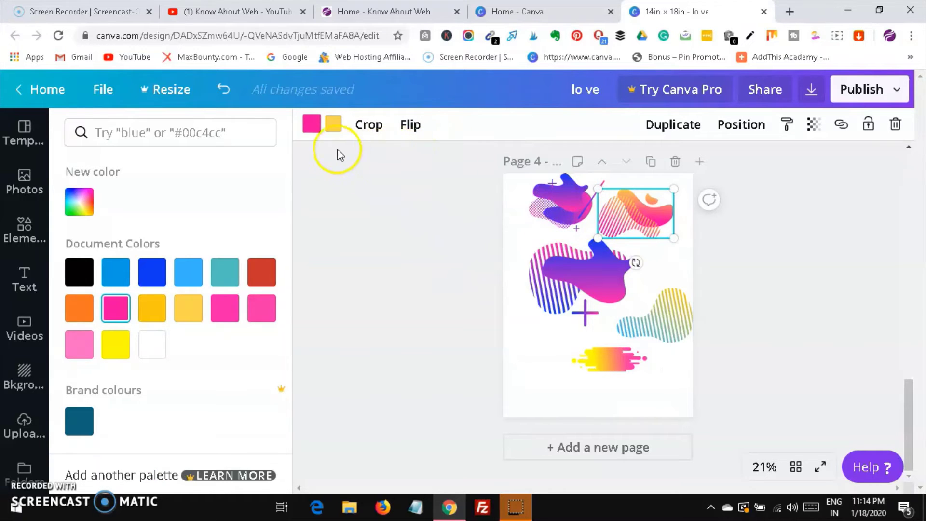
{"action": "left_click", "coordinate": [329, 124]}
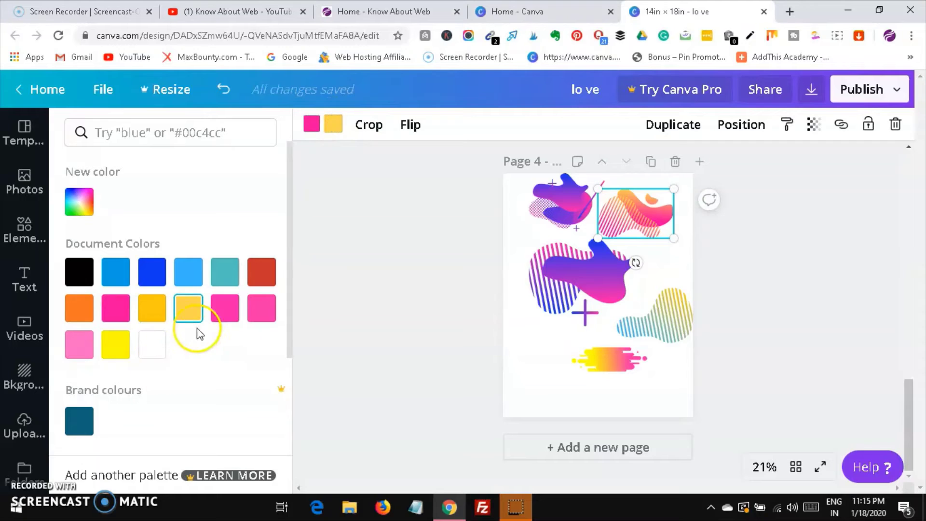
{"action": "left_click", "coordinate": [75, 352]}
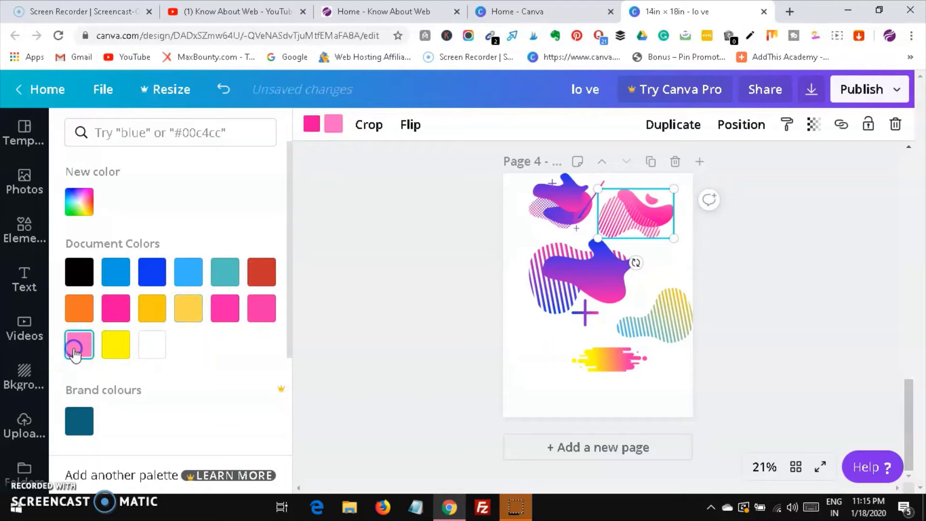
{"action": "left_click", "coordinate": [116, 277]}
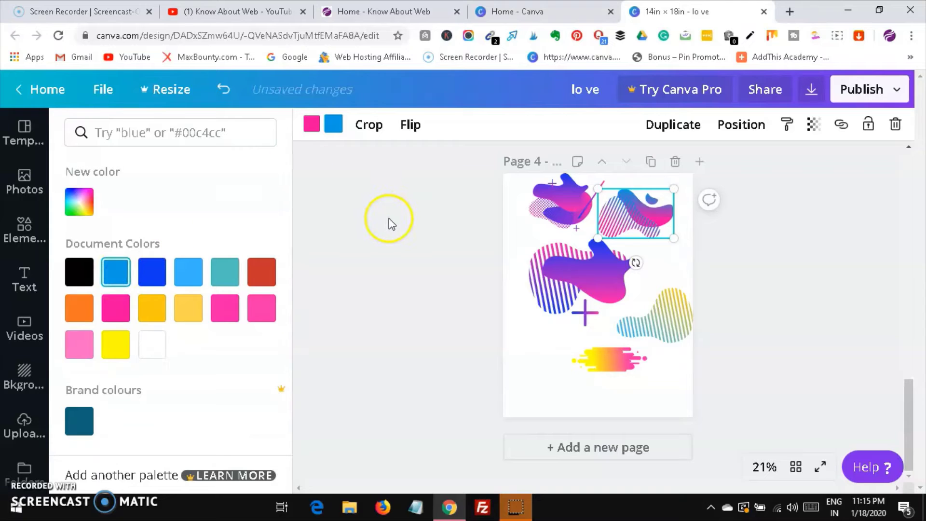
{"action": "left_click", "coordinate": [225, 271]}
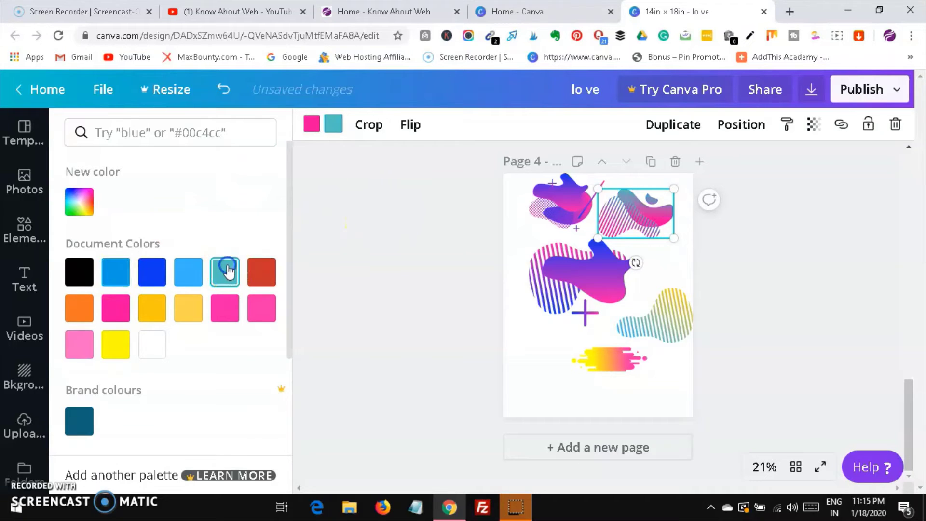
{"action": "left_click", "coordinate": [413, 217]}
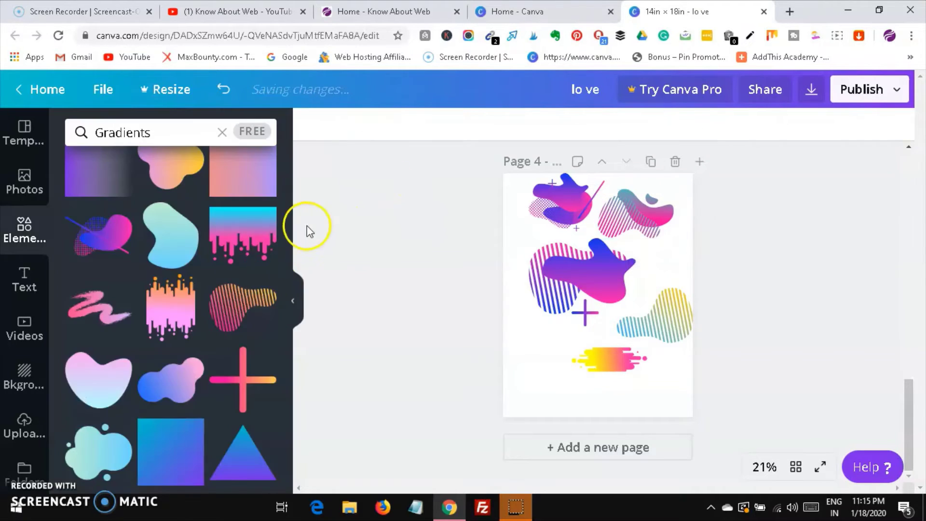
Look through the remaining gradient graphics and the related contour results, and clear the elements search
{"action": "left_click_drag", "start_coordinate": [289, 377], "coordinate": [277, 439]}
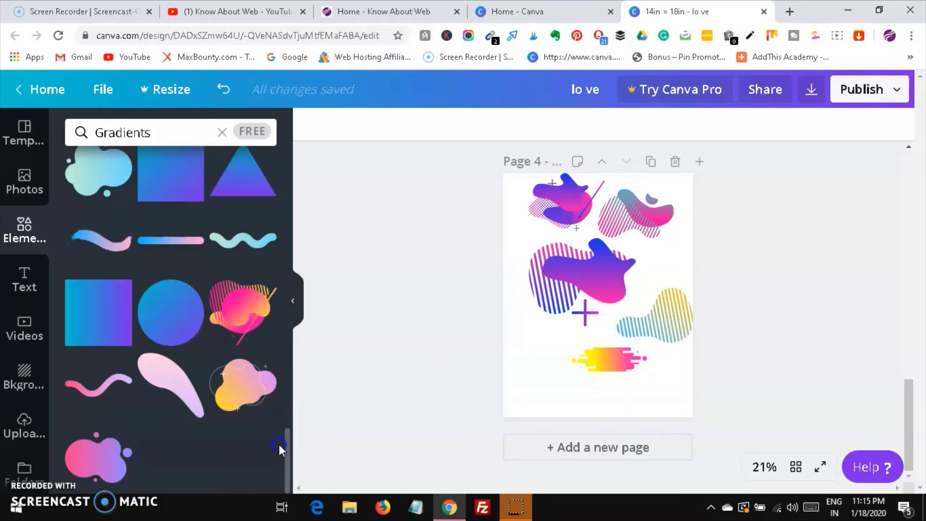
{"action": "left_click_drag", "start_coordinate": [289, 355], "coordinate": [321, 147]}
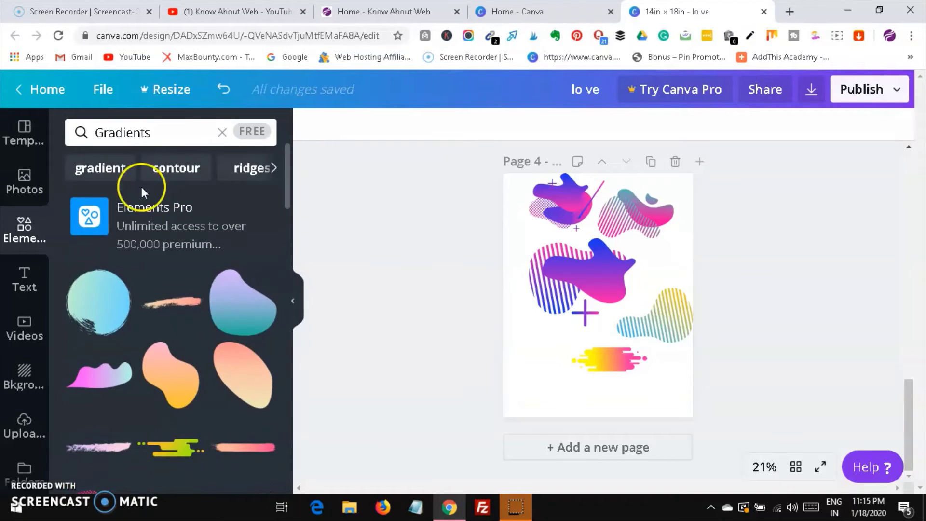
{"action": "left_click", "coordinate": [182, 169]}
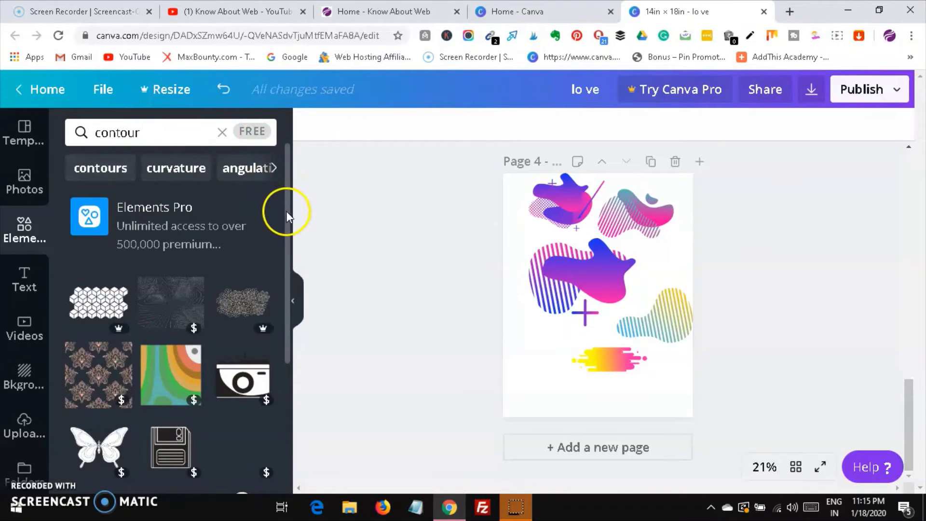
{"action": "left_click_drag", "start_coordinate": [285, 211], "coordinate": [314, 182]}
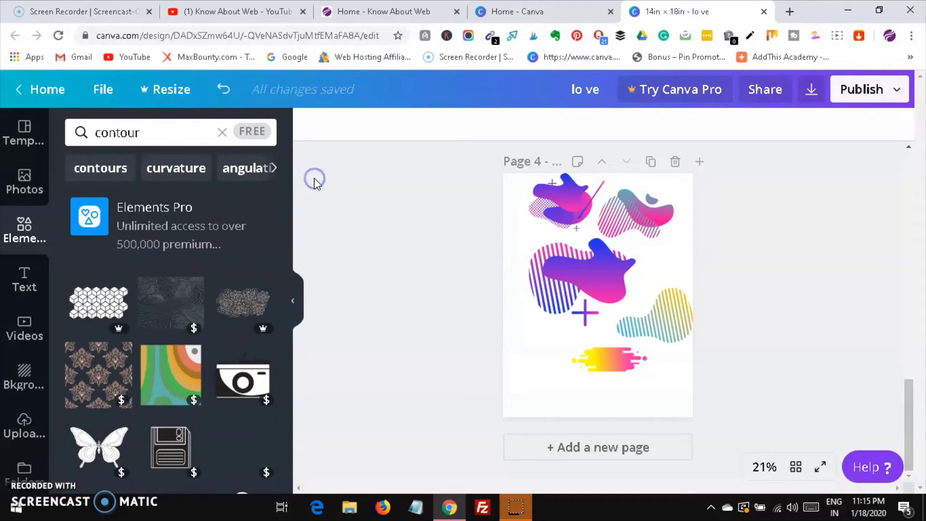
{"action": "left_click", "coordinate": [223, 134]}
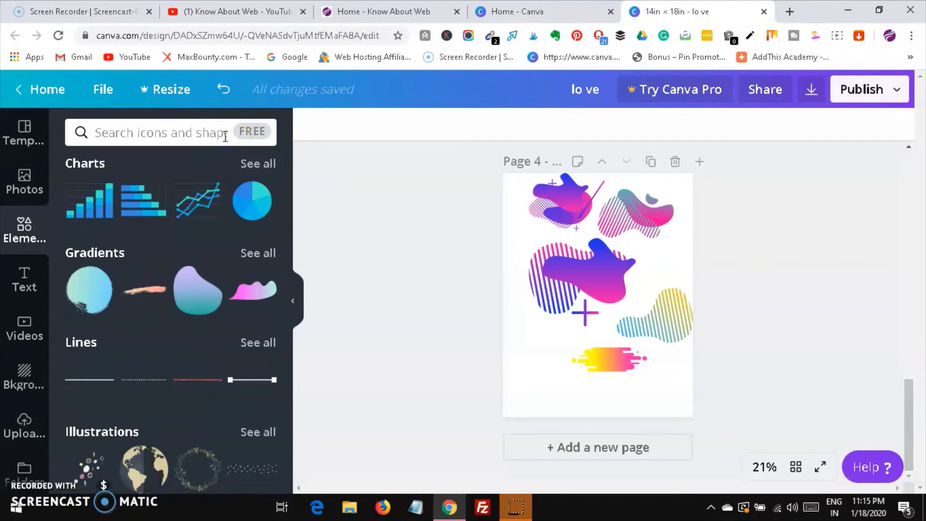
Show the full Charts collection in the elements library and find the donut charts
{"action": "left_click", "coordinate": [114, 197]}
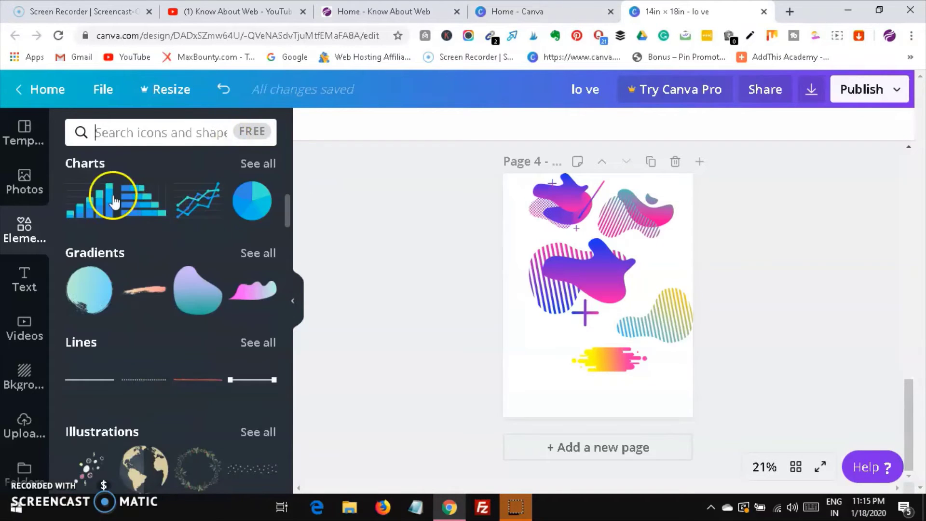
{"action": "left_click", "coordinate": [258, 164]}
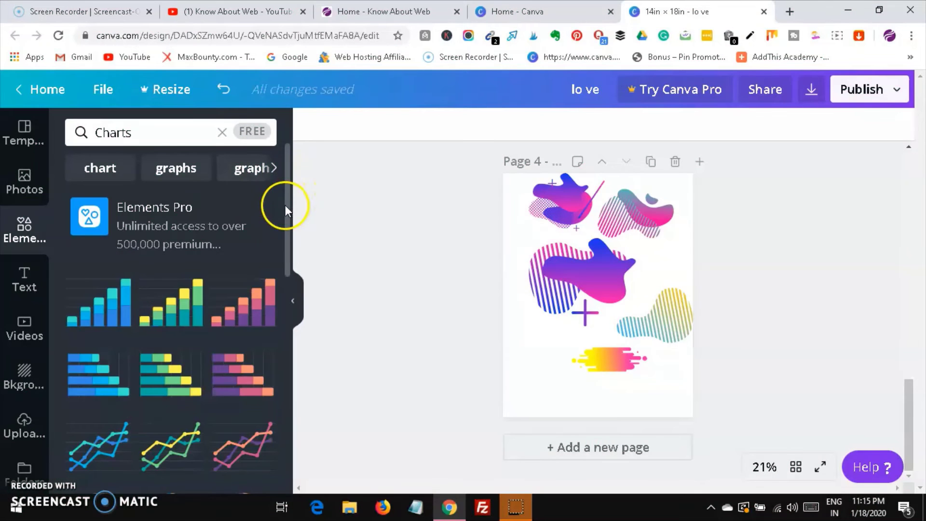
{"action": "left_click_drag", "start_coordinate": [285, 205], "coordinate": [299, 360]}
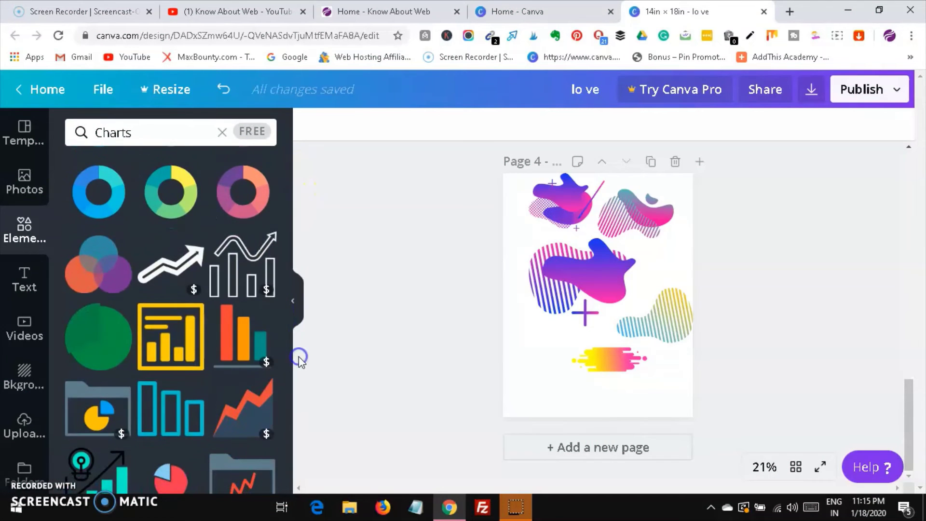
{"action": "left_click", "coordinate": [255, 196]}
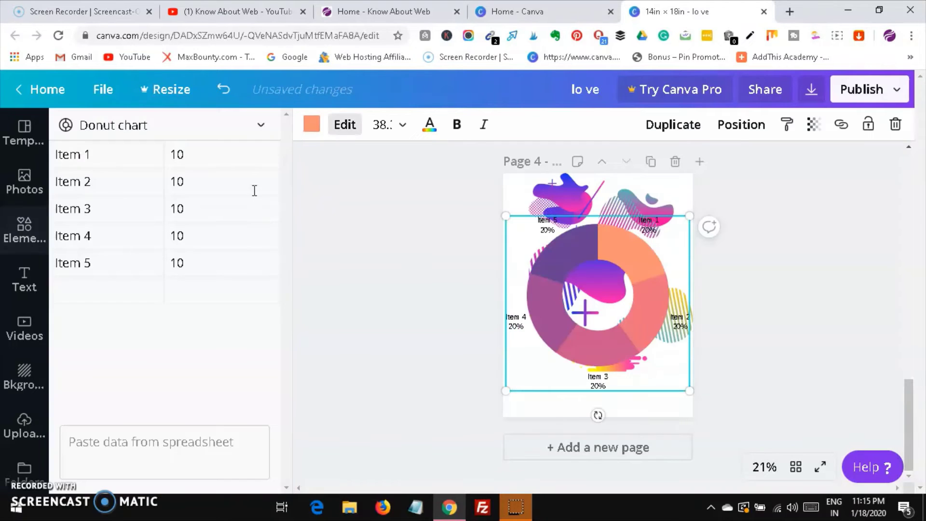
{"action": "left_click", "coordinate": [660, 305]}
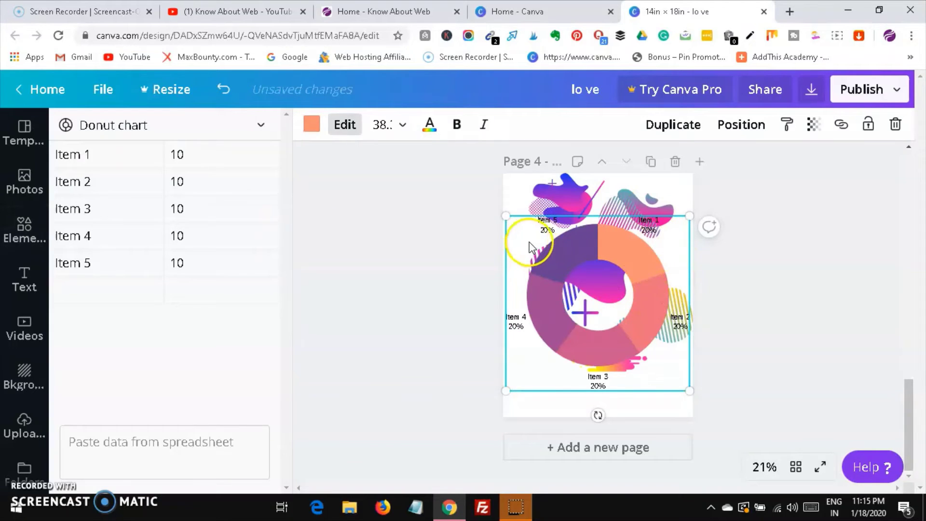
{"action": "left_click_drag", "start_coordinate": [546, 266], "coordinate": [534, 299]}
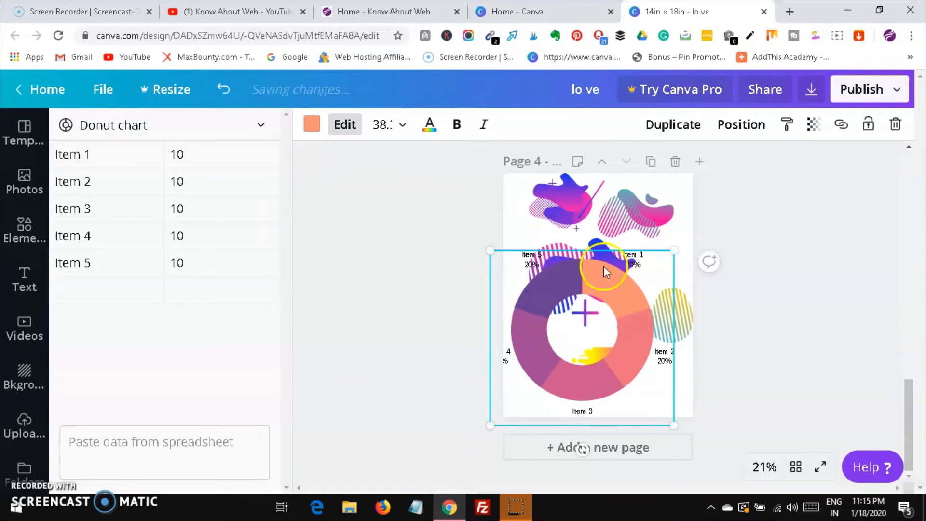
{"action": "left_click", "coordinate": [895, 124]}
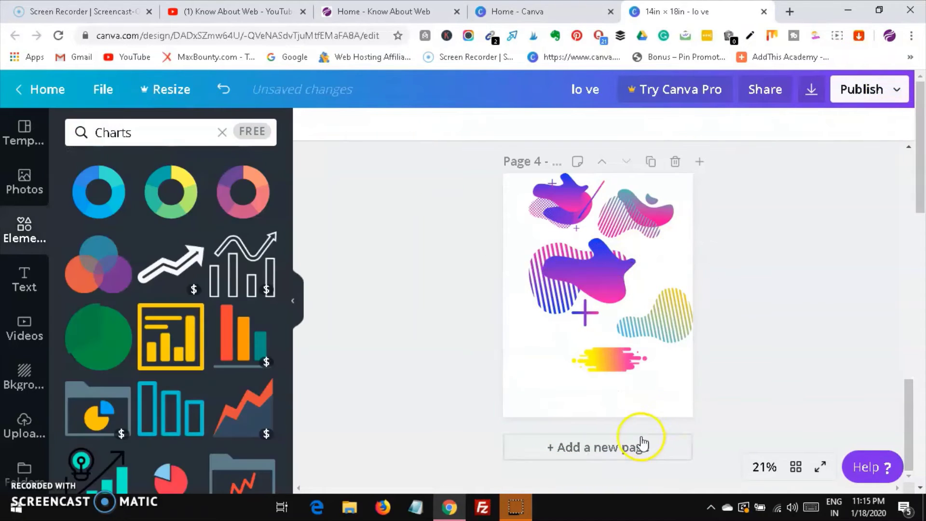
Add a new blank page after page 4 and place the three-circle Venn graphic on it, enlarged across most of the page width
{"action": "left_click", "coordinate": [643, 443]}
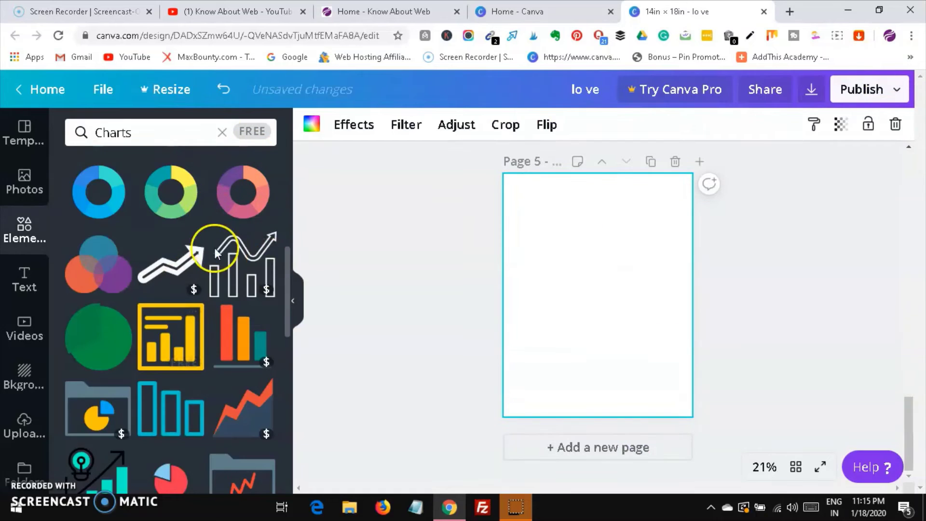
{"action": "left_click", "coordinate": [110, 260]}
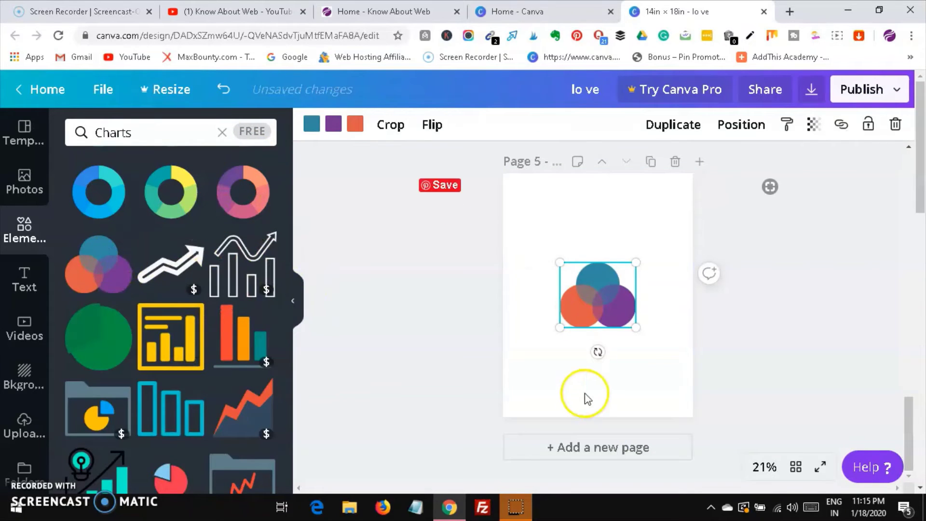
{"action": "left_click_drag", "start_coordinate": [559, 263], "coordinate": [536, 237]}
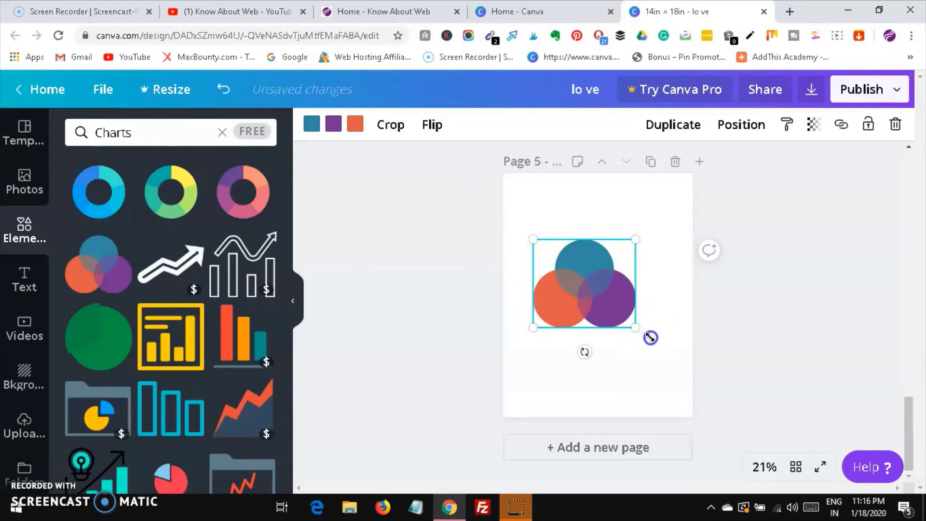
{"action": "left_click_drag", "start_coordinate": [650, 338], "coordinate": [675, 352]}
Add the orange-to-purple donut chart at the upper edge of page 5 and set its label text size to 18
{"action": "left_click", "coordinate": [253, 200]}
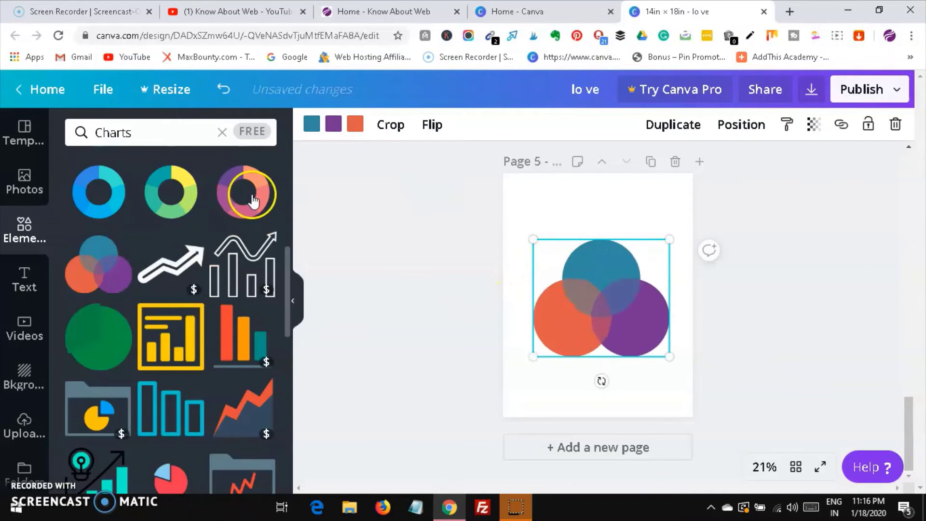
{"action": "left_click", "coordinate": [597, 301]}
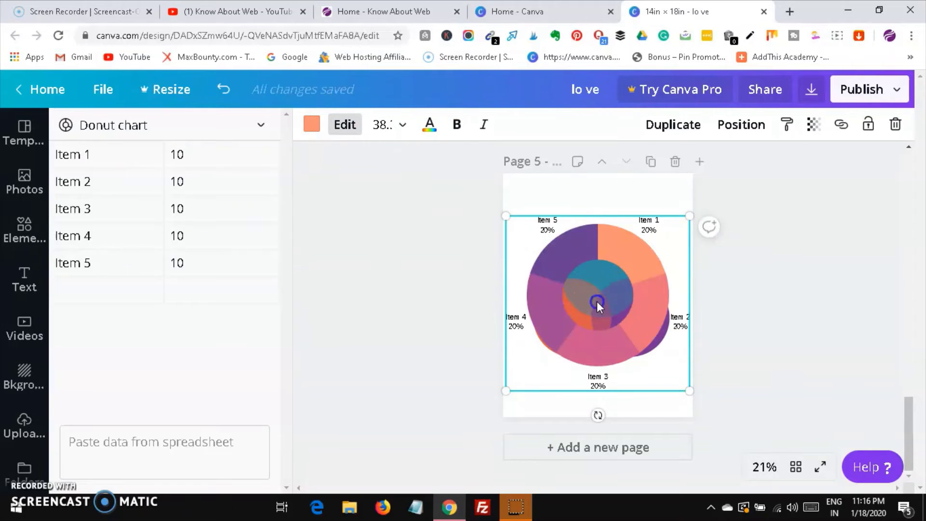
{"action": "left_click_drag", "start_coordinate": [597, 301], "coordinate": [599, 251]}
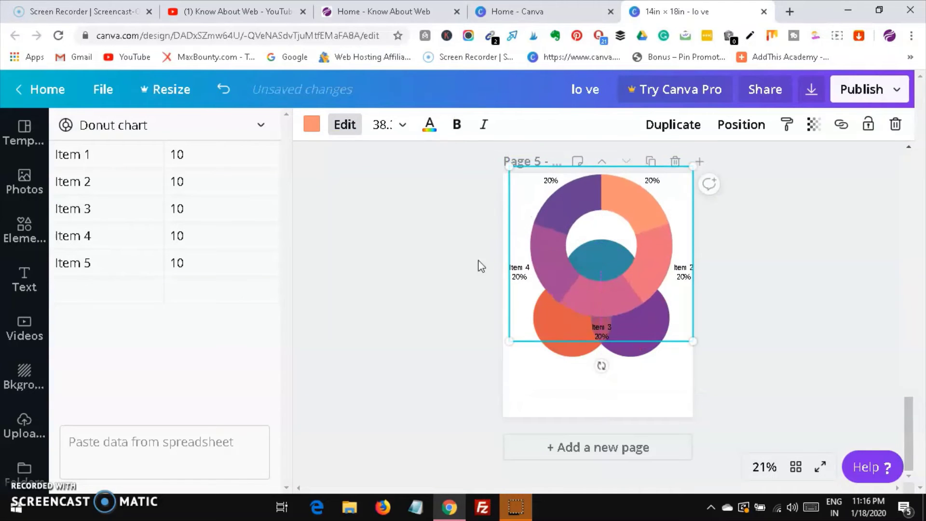
{"action": "left_click", "coordinate": [404, 125]}
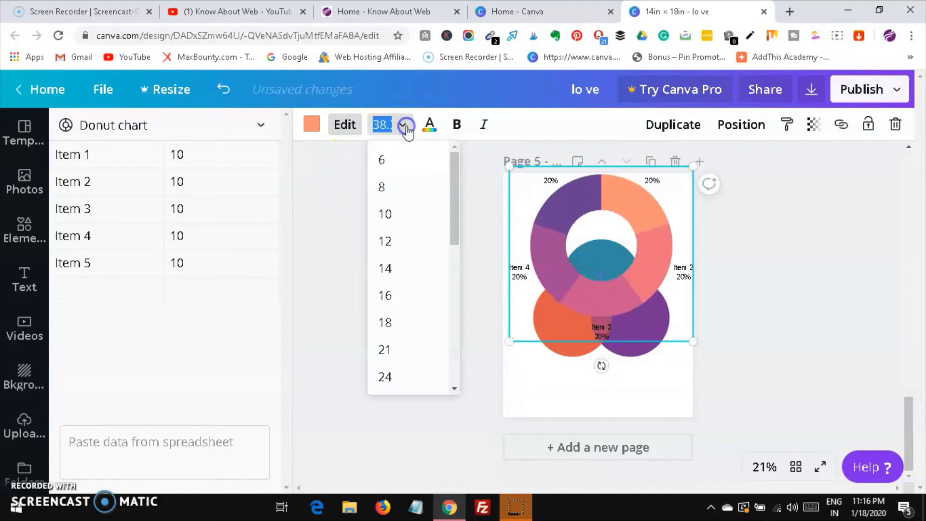
{"action": "left_click", "coordinate": [380, 328]}
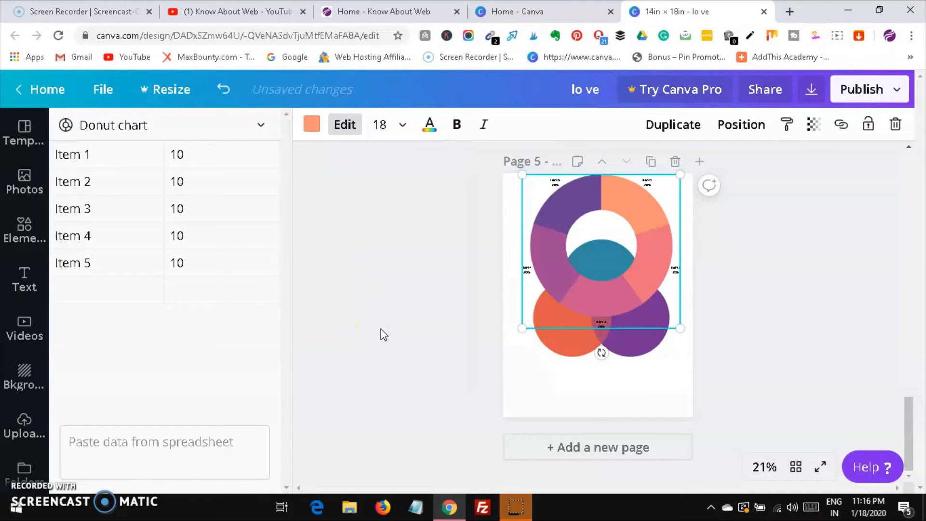
Examine the donut chart's colour options and its data table, selecting the Item 2 label
{"action": "left_click", "coordinate": [327, 130]}
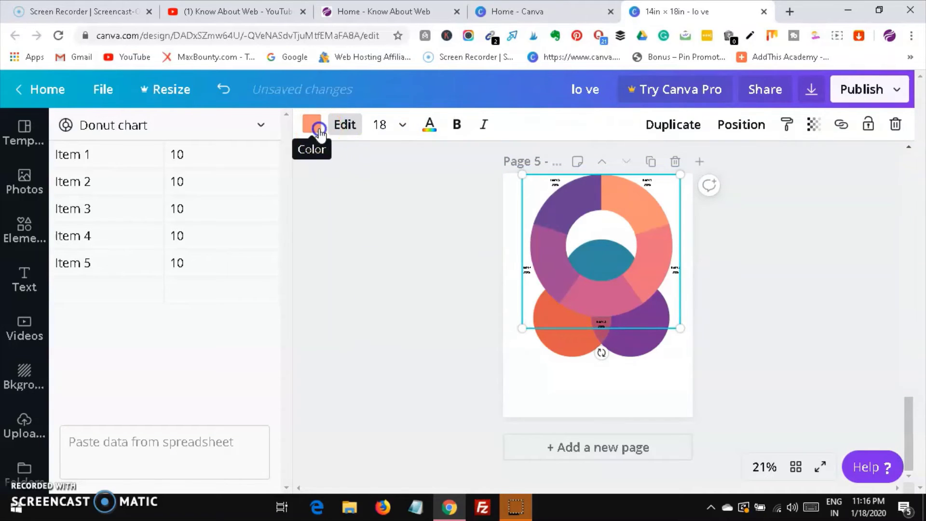
{"action": "left_click", "coordinate": [320, 135]}
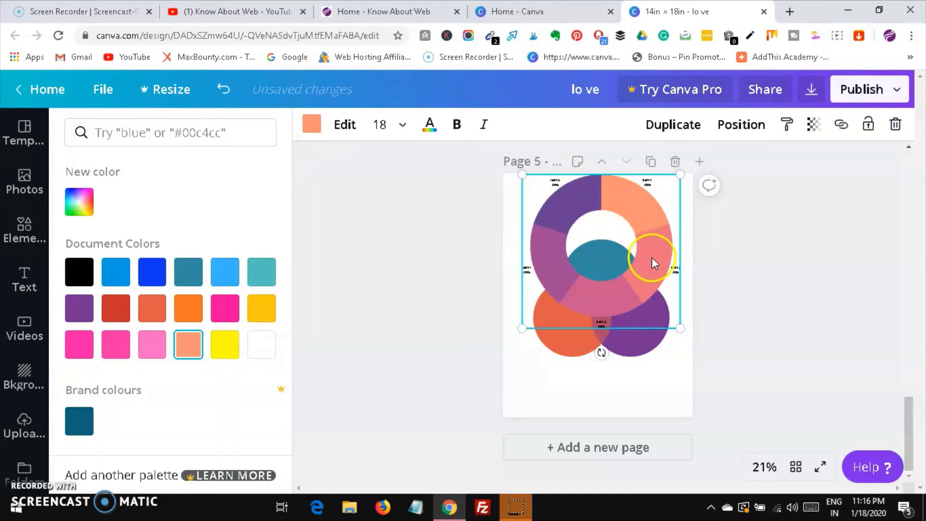
{"action": "left_click", "coordinate": [393, 145]}
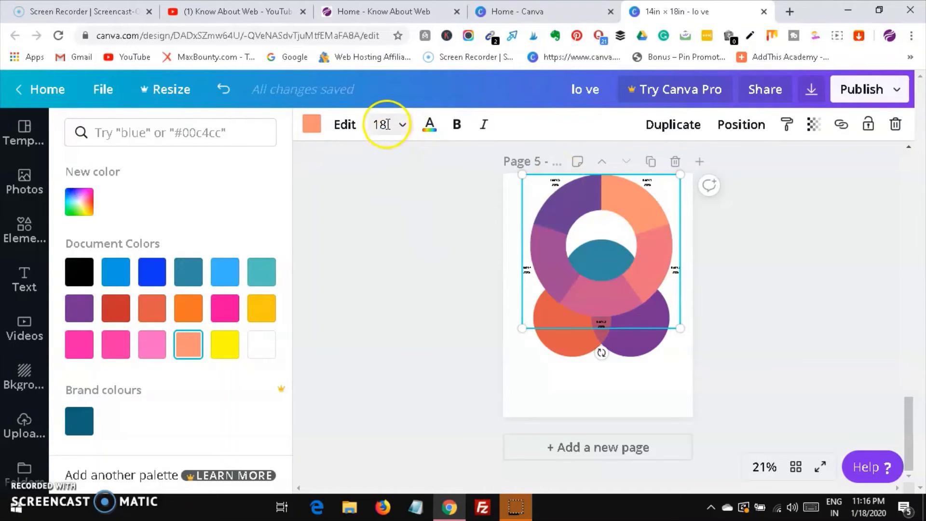
{"action": "left_click", "coordinate": [388, 124]}
{"action": "left_click", "coordinate": [311, 125]}
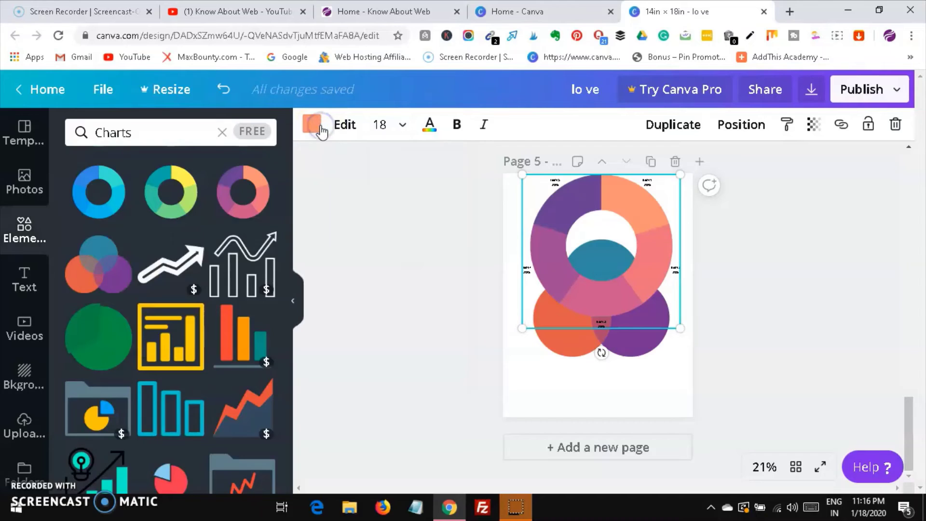
{"action": "left_click", "coordinate": [344, 125]}
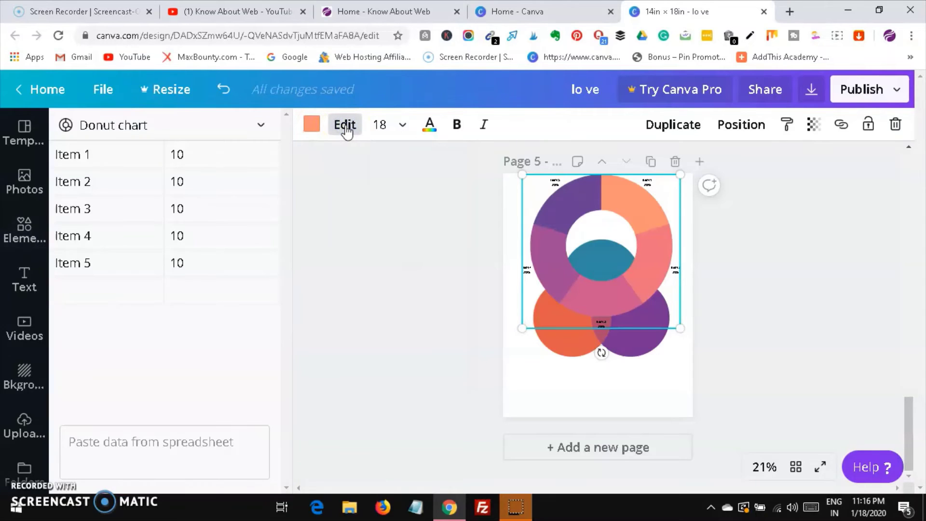
{"action": "left_click", "coordinate": [92, 183]}
{"action": "left_click", "coordinate": [93, 182]}
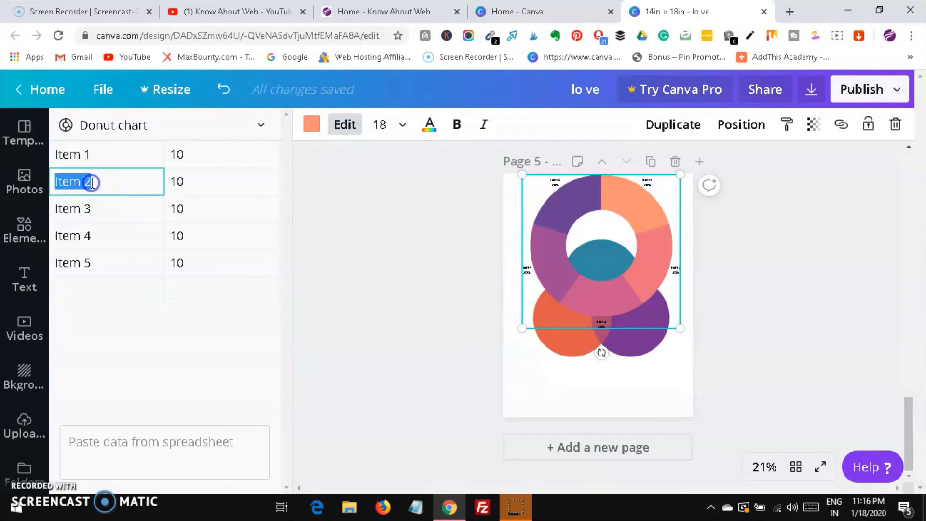
Shrink the donut chart to about a third of the page width, above the Venn graphic, and deselect it
{"action": "left_click_drag", "start_coordinate": [693, 336], "coordinate": [554, 281]}
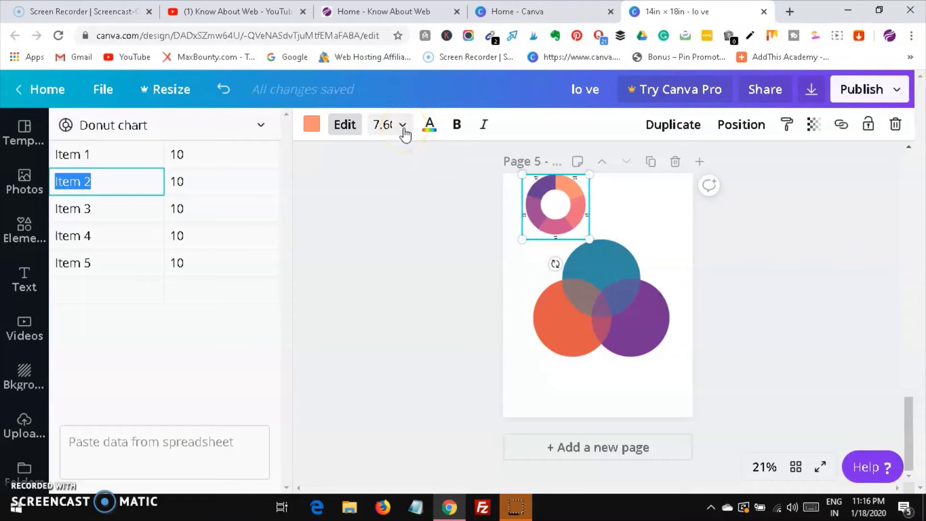
{"action": "left_click", "coordinate": [356, 214]}
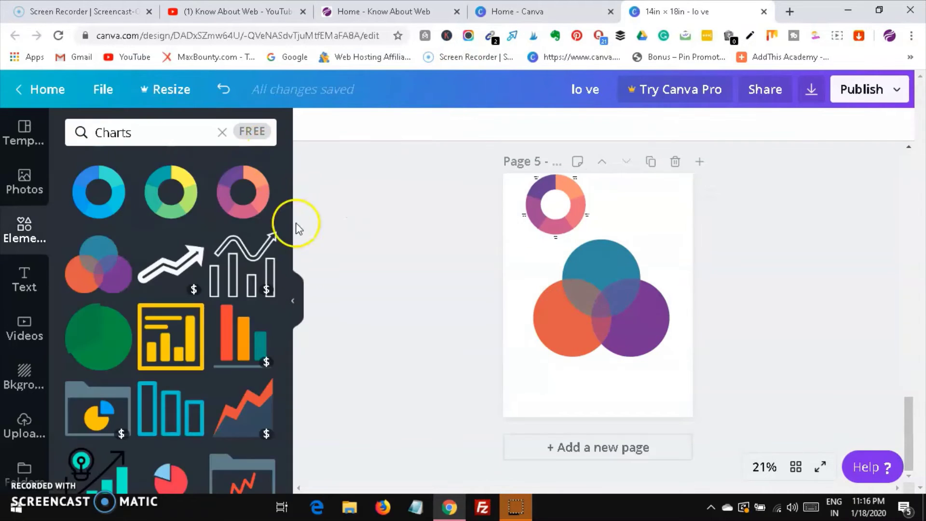
Find the orange, yellow and dark teal layered pyramid among the chart graphics and add it over the Venn circles on page 5
{"action": "left_click_drag", "start_coordinate": [288, 285], "coordinate": [285, 382]}
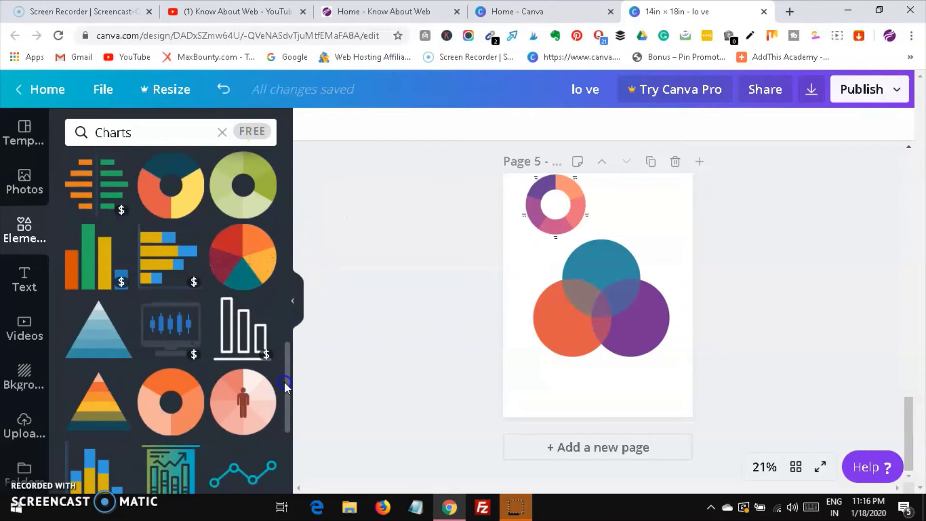
{"action": "mouse_move", "coordinate": [116, 381]}
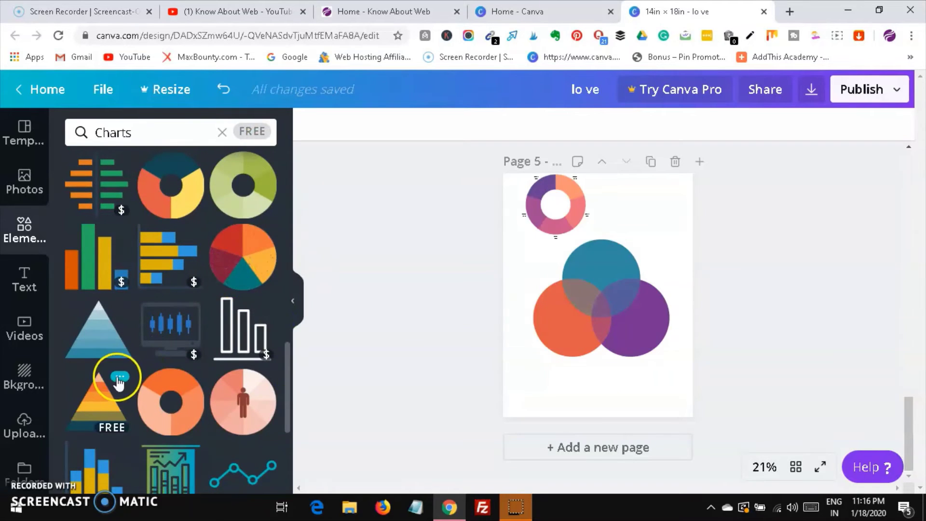
{"action": "left_click", "coordinate": [90, 402]}
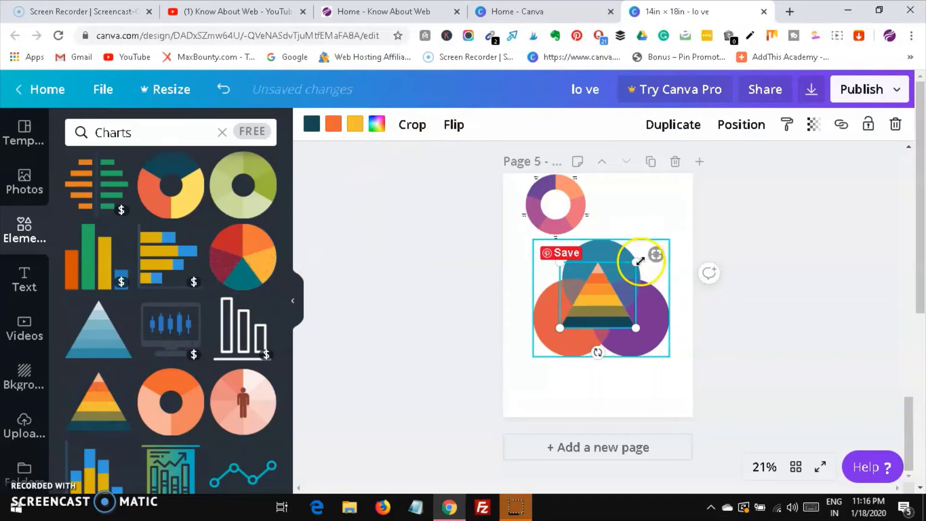
{"action": "left_click", "coordinate": [601, 302]}
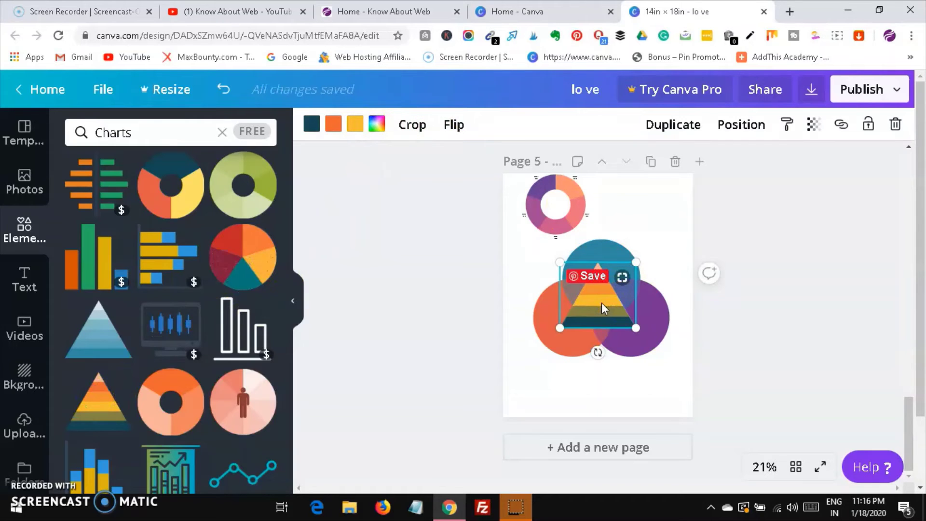
Find the free outline graphic of a person with a pie chart, try it on page 5, and remove it
{"action": "left_click", "coordinate": [299, 360]}
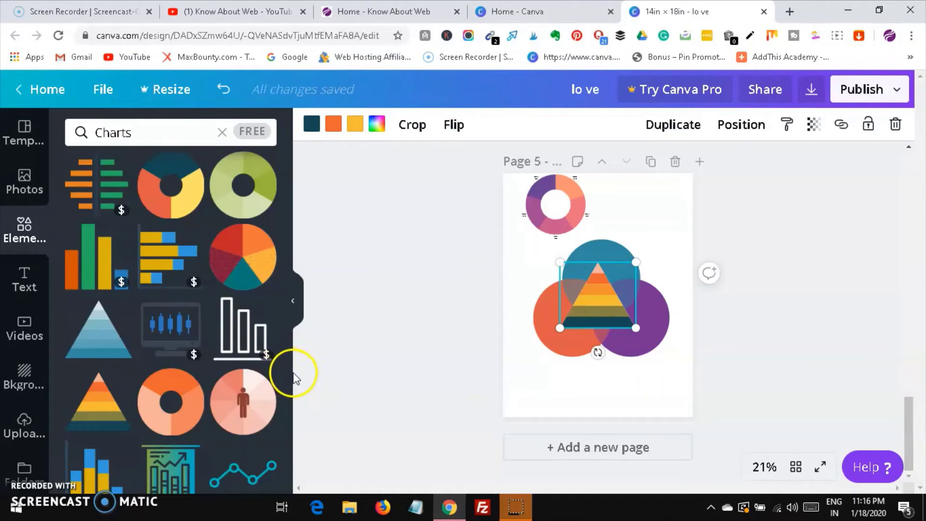
{"action": "scroll", "coordinate": [286, 375], "scroll_direction": "down", "scroll_amount": 5}
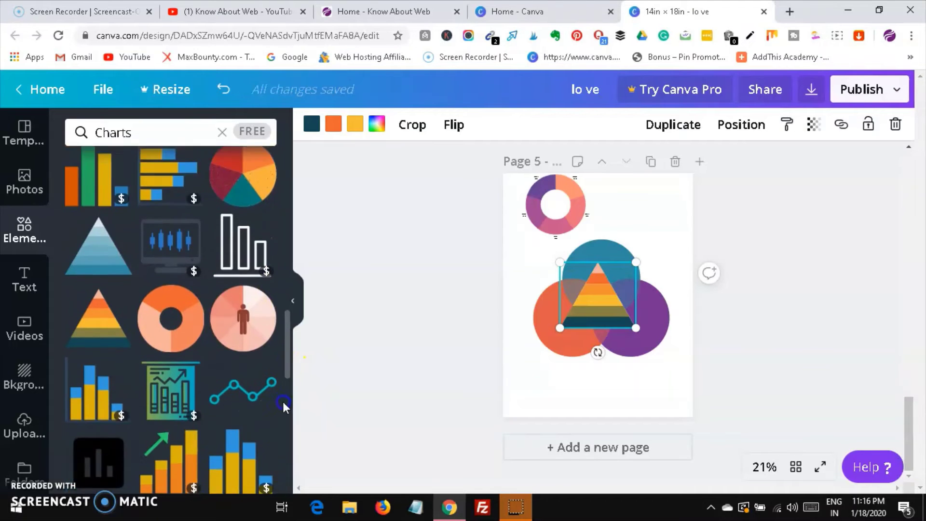
{"action": "scroll", "coordinate": [276, 444], "scroll_direction": "down", "scroll_amount": 3}
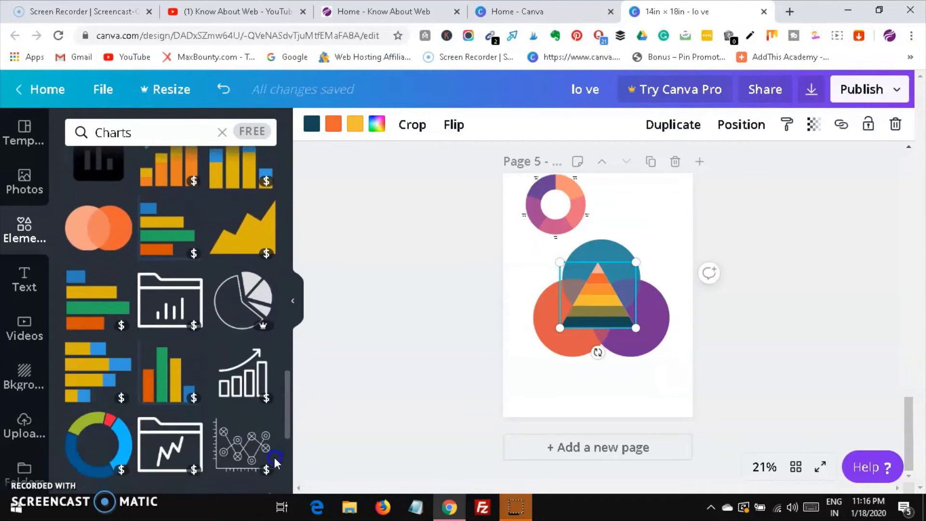
{"action": "scroll", "coordinate": [285, 394], "scroll_direction": "down", "scroll_amount": 6}
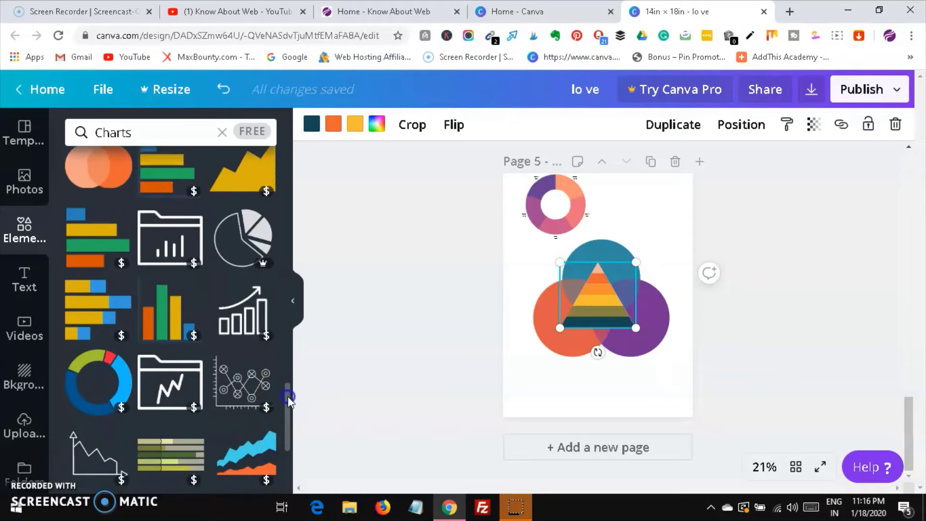
{"action": "scroll", "coordinate": [285, 442], "scroll_direction": "down", "scroll_amount": 10}
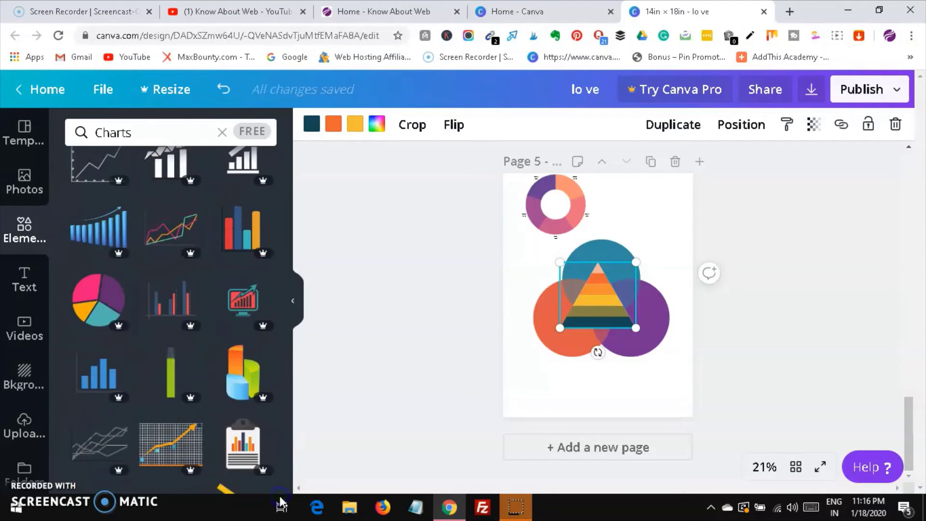
{"action": "left_click_drag", "start_coordinate": [284, 398], "coordinate": [276, 507]}
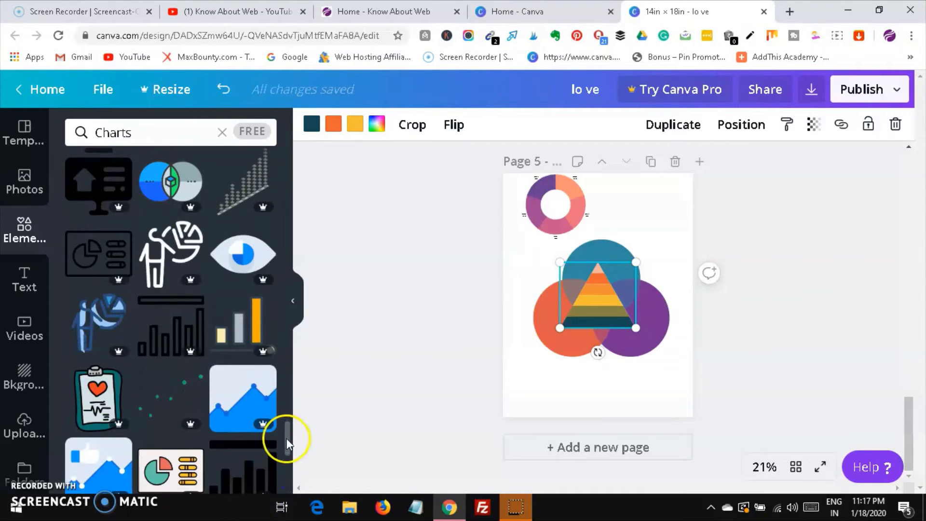
{"action": "scroll", "coordinate": [287, 445], "scroll_direction": "down", "scroll_amount": 6}
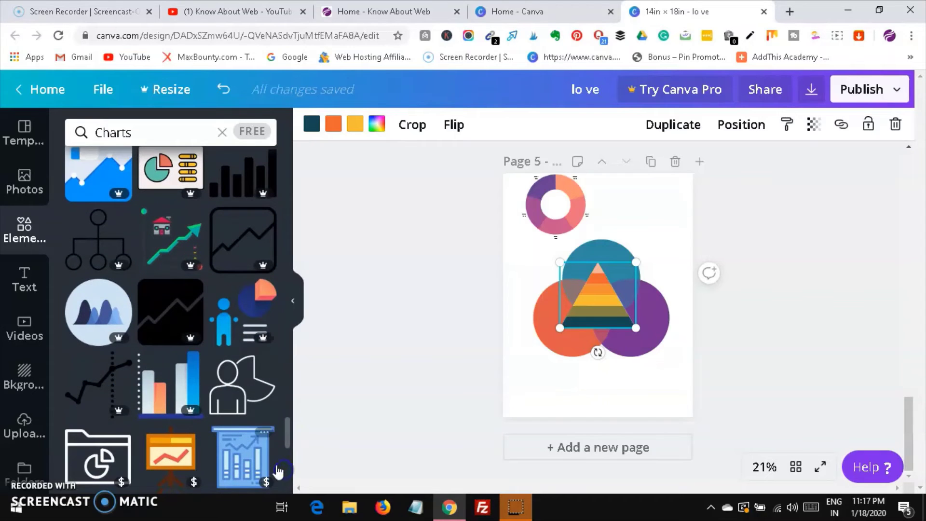
{"action": "left_click", "coordinate": [184, 414]}
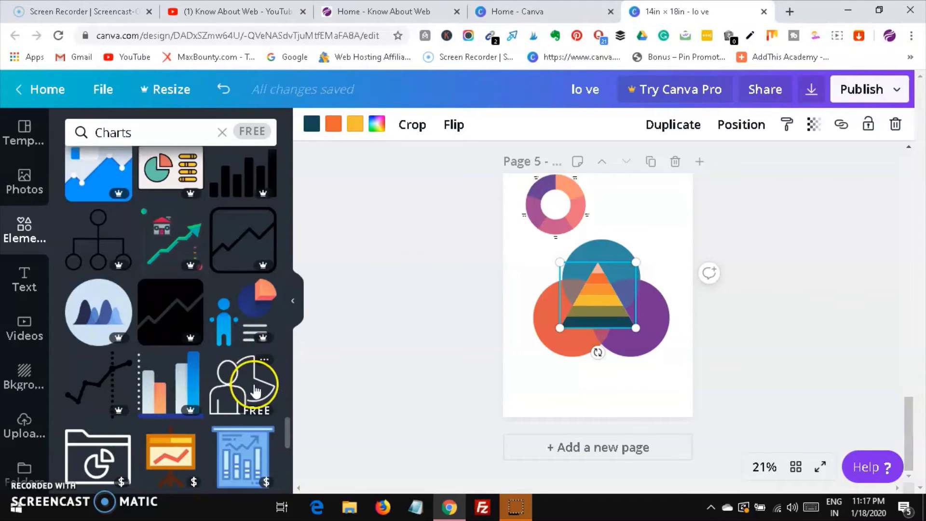
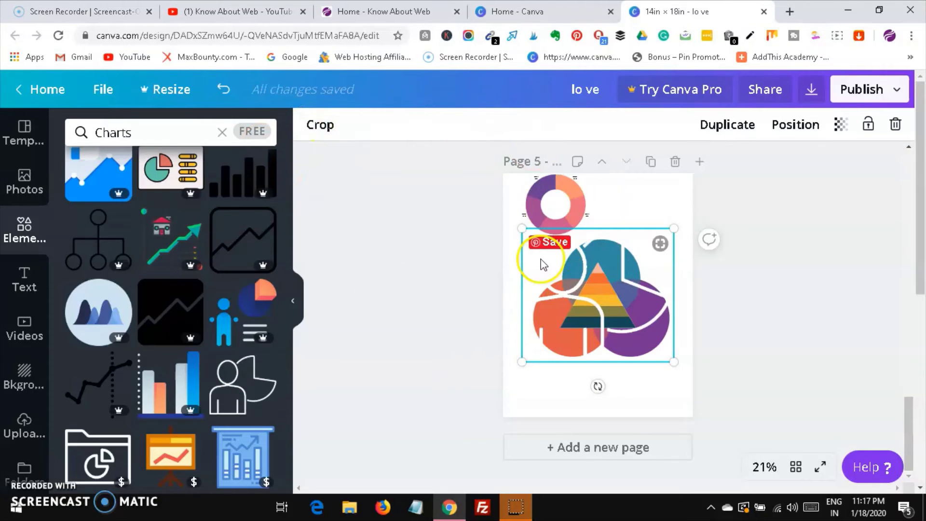
{"action": "left_click", "coordinate": [864, 169]}
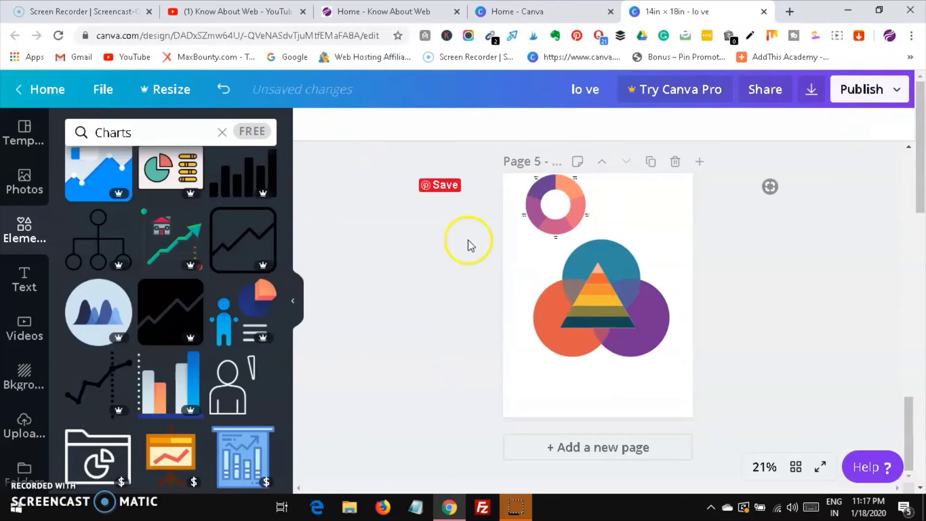
Find the diagonal orange, yellow and teal striped line in the Lines elements and add it to page 5
{"action": "left_click", "coordinate": [220, 133]}
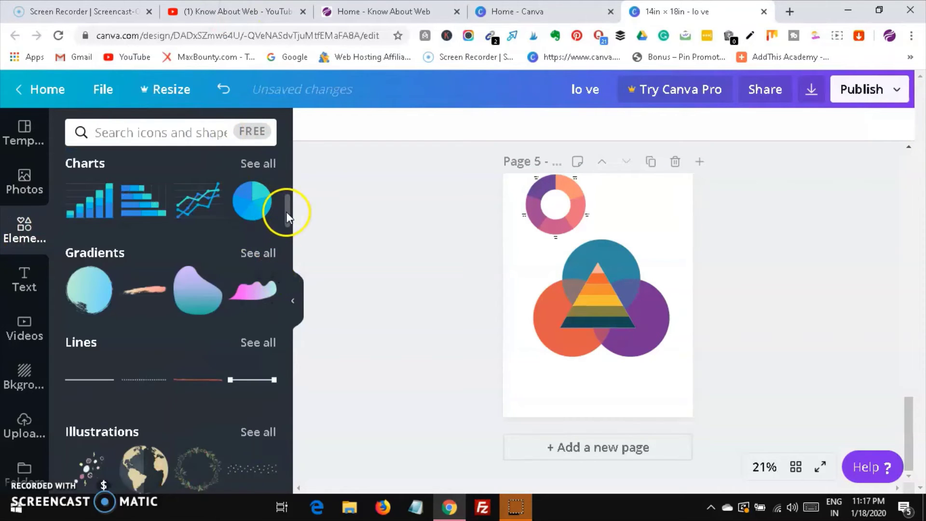
{"action": "mouse_move", "coordinate": [285, 212]}
{"action": "left_mouse_down"}
{"action": "mouse_move", "coordinate": [286, 233]}
{"action": "mouse_move", "coordinate": [288, 218]}
{"action": "left_mouse_up"}
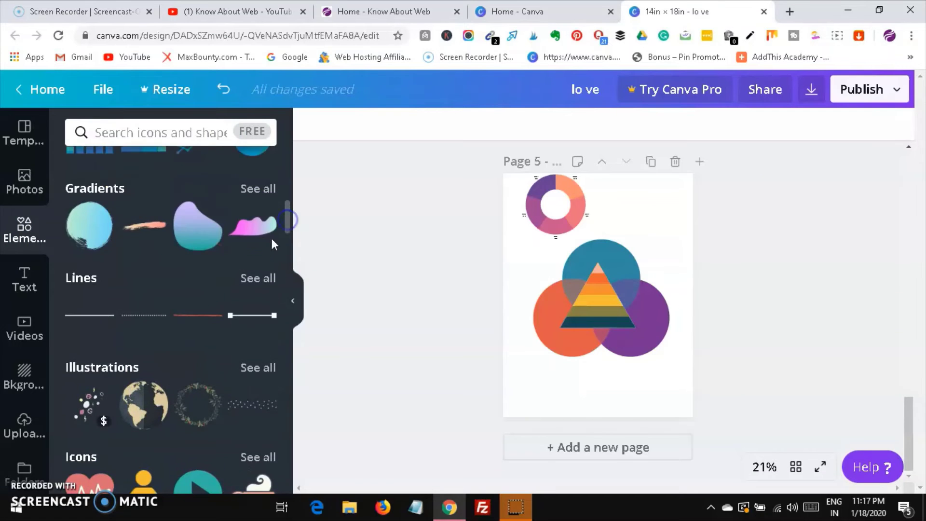
{"action": "left_click", "coordinate": [253, 285]}
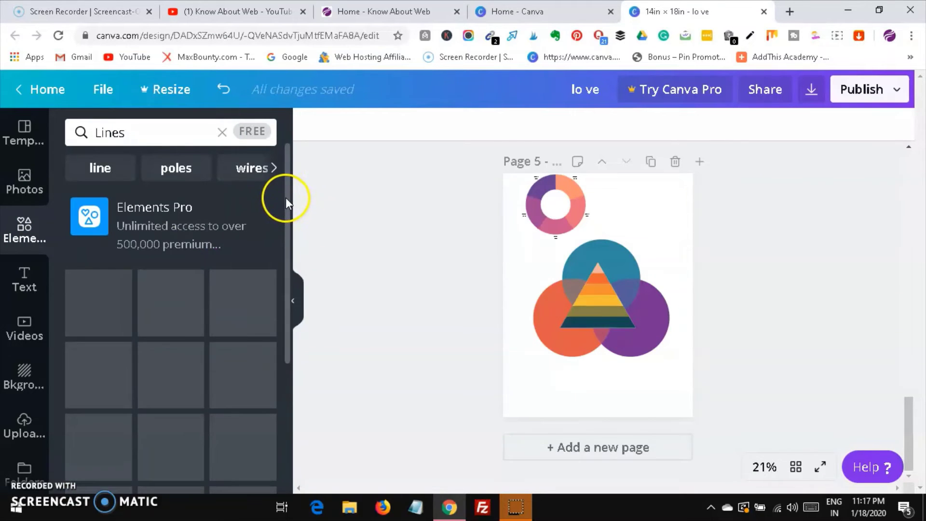
{"action": "scroll", "coordinate": [279, 216], "scroll_direction": "down", "scroll_amount": 5}
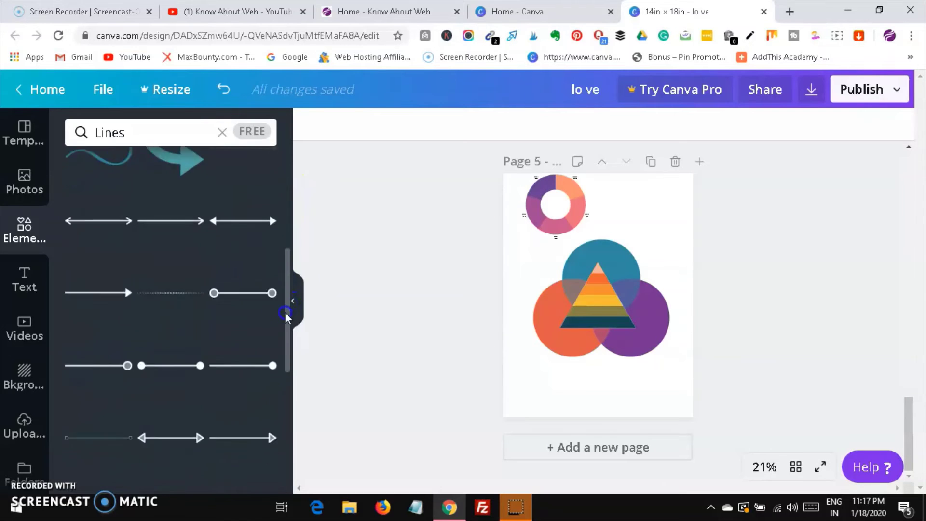
{"action": "scroll", "coordinate": [280, 366], "scroll_direction": "down", "scroll_amount": 6}
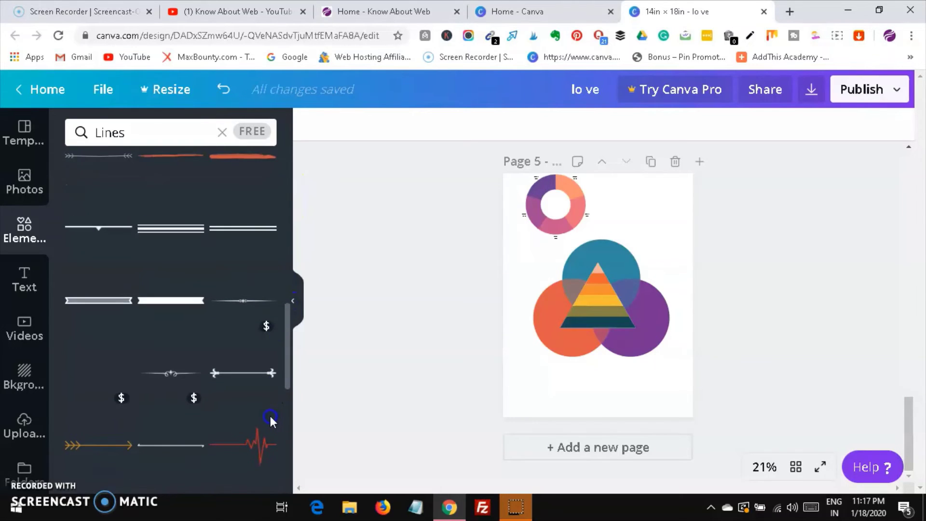
{"action": "scroll", "coordinate": [266, 434], "scroll_direction": "down", "scroll_amount": 7}
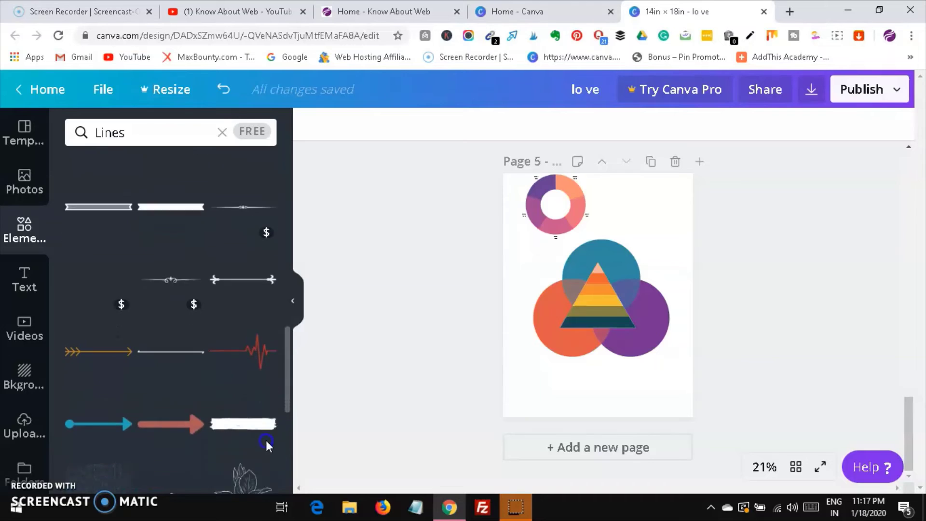
{"action": "scroll", "coordinate": [267, 434], "scroll_direction": "down", "scroll_amount": 1}
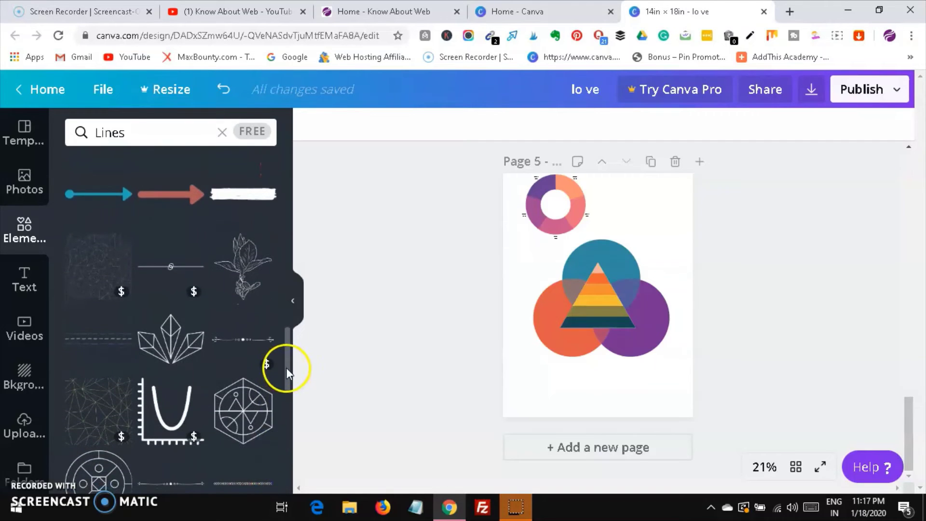
{"action": "scroll", "coordinate": [285, 367], "scroll_direction": "down", "scroll_amount": 4}
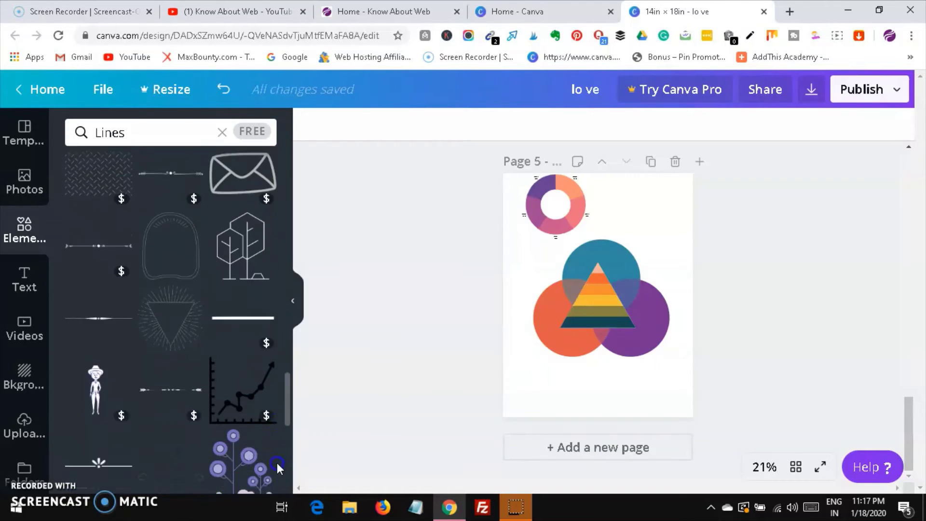
{"action": "scroll", "coordinate": [275, 471], "scroll_direction": "down", "scroll_amount": 6}
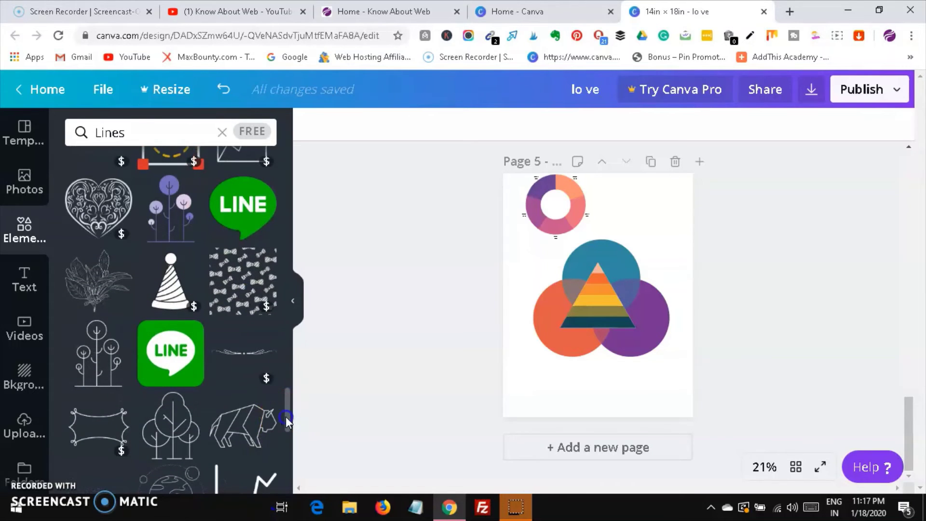
{"action": "scroll", "coordinate": [286, 415], "scroll_direction": "down", "scroll_amount": 10}
{"action": "scroll", "coordinate": [279, 473], "scroll_direction": "down", "scroll_amount": 10}
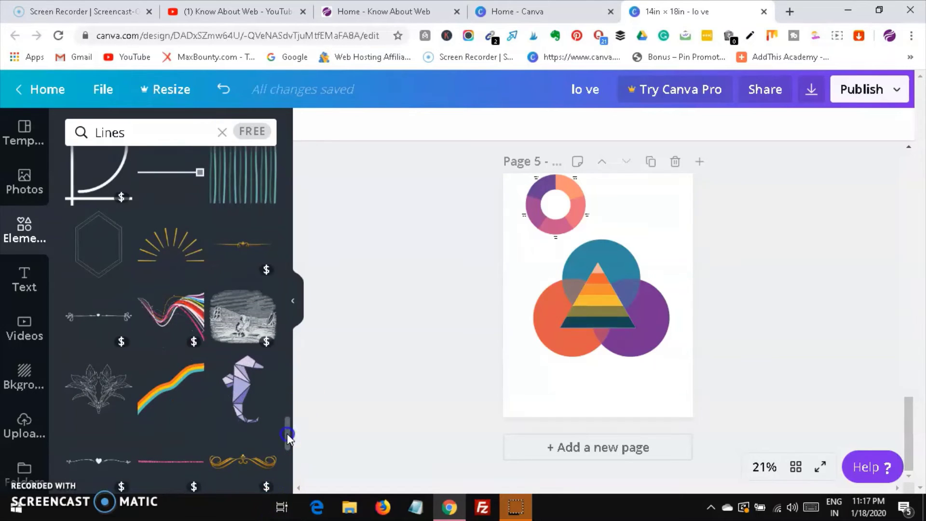
{"action": "left_click_drag", "start_coordinate": [287, 434], "coordinate": [292, 483]}
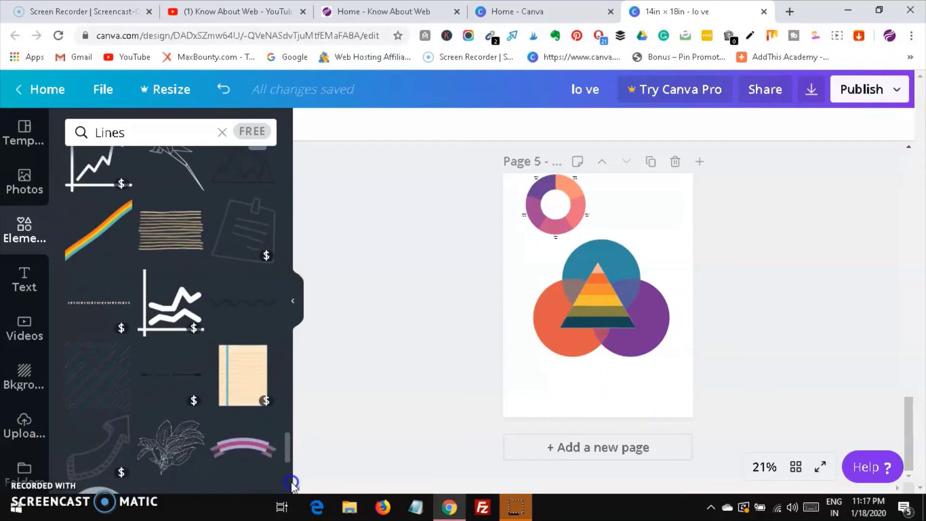
{"action": "left_click", "coordinate": [95, 244]}
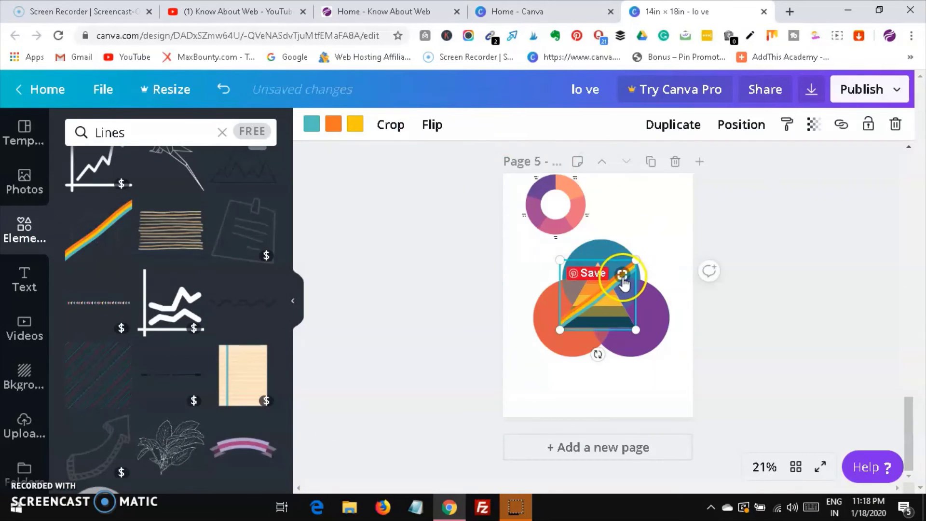
Move the striped line to page 5's lower-right corner and enlarge it to about three quarters of the page width, running off the page edges
{"action": "left_click_drag", "start_coordinate": [596, 292], "coordinate": [673, 414]}
{"action": "left_click", "coordinate": [637, 381]}
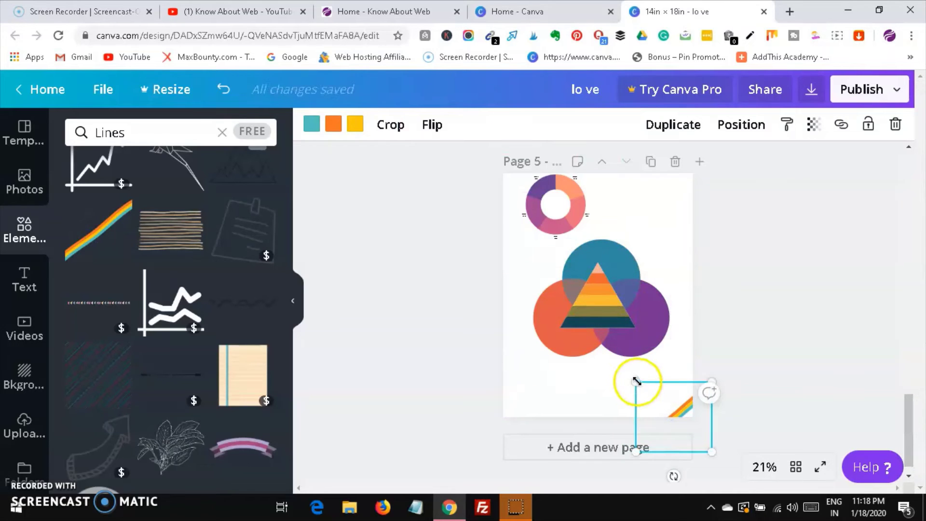
{"action": "left_click_drag", "start_coordinate": [609, 322], "coordinate": [571, 323]}
{"action": "left_click", "coordinate": [688, 402]}
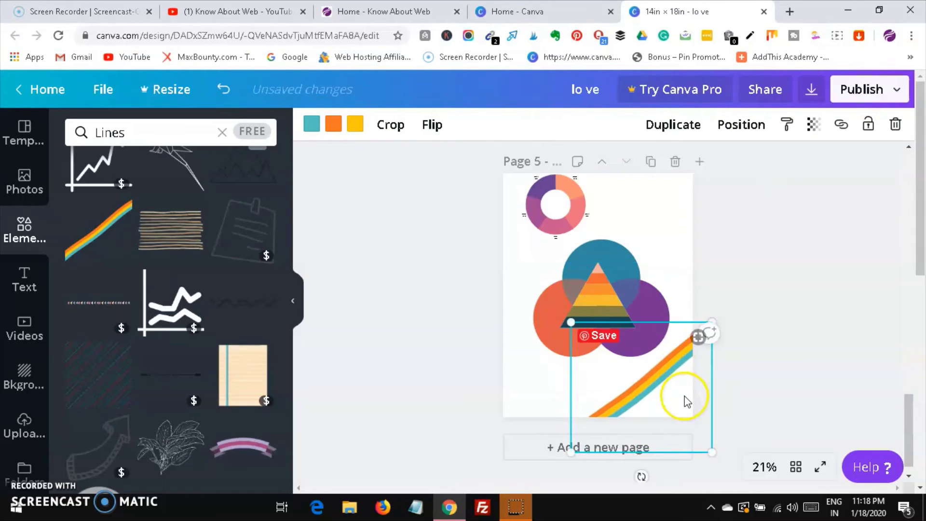
{"action": "mouse_move", "coordinate": [645, 379]}
{"action": "left_mouse_down"}
{"action": "mouse_move", "coordinate": [681, 407]}
{"action": "mouse_move", "coordinate": [654, 374]}
{"action": "left_mouse_up"}
{"action": "left_click", "coordinate": [355, 280]}
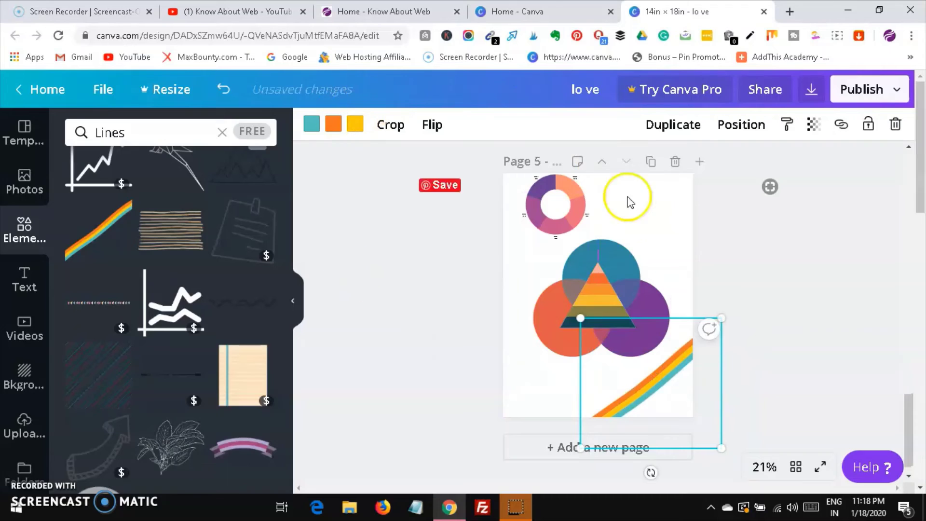
Duplicate the striped line, place the copy flush along its lower edge, and recolour the copy's teal, orange and yellow stripes dark teal, pink and purple
{"action": "left_click", "coordinate": [688, 127]}
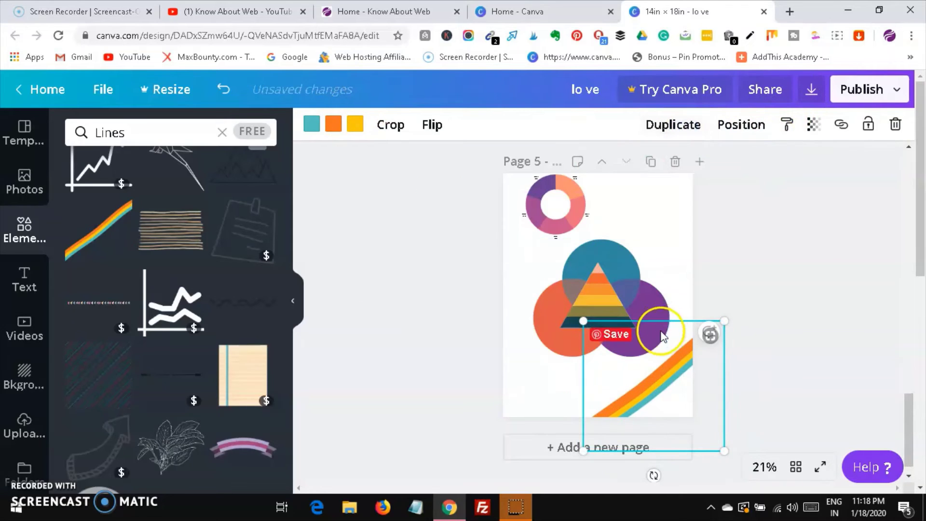
{"action": "left_click_drag", "start_coordinate": [665, 391], "coordinate": [671, 400]}
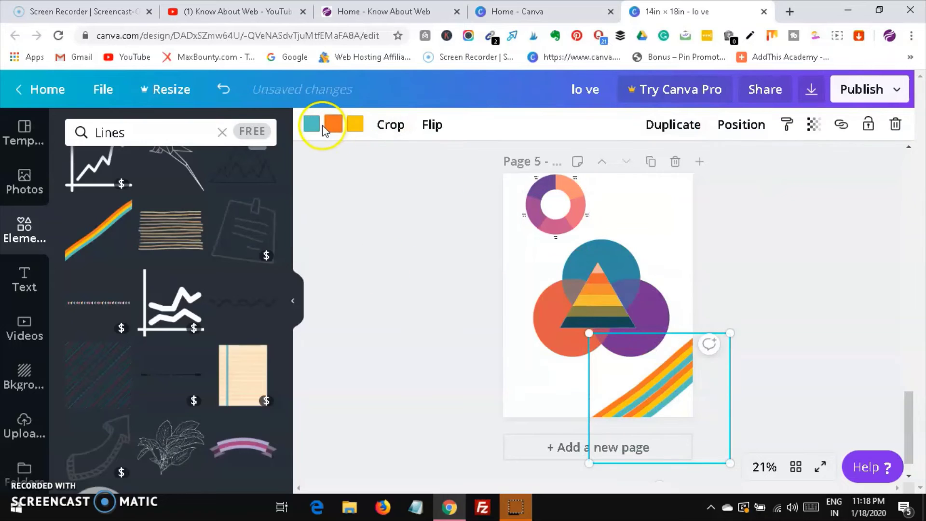
{"action": "left_click", "coordinate": [319, 127]}
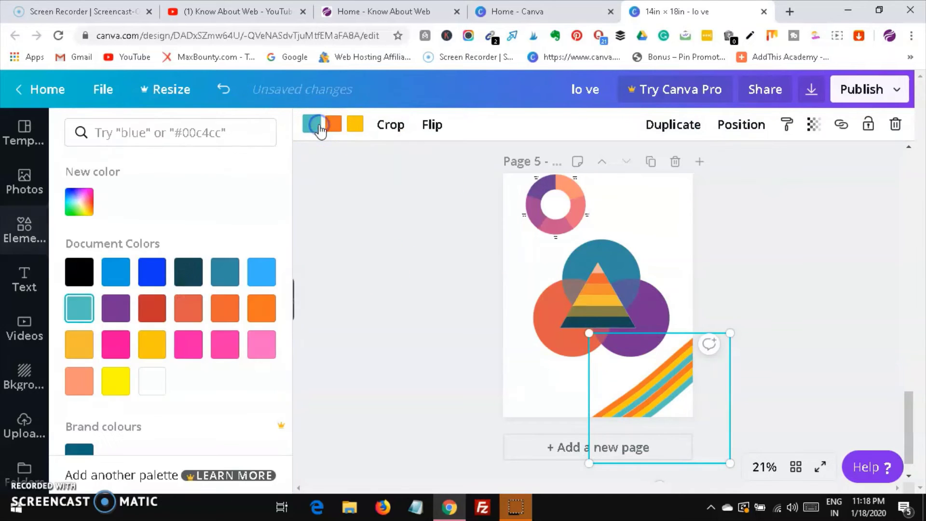
{"action": "left_click", "coordinate": [189, 274]}
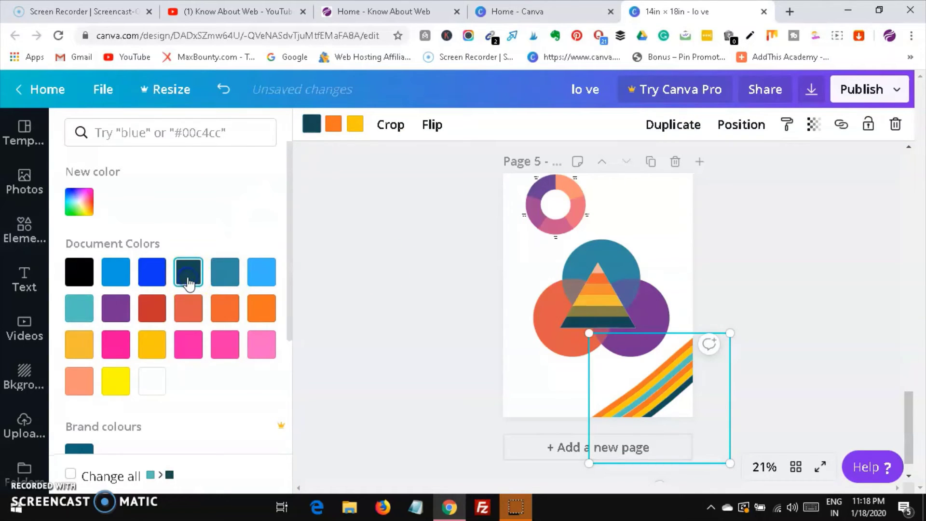
{"action": "left_click", "coordinate": [334, 126]}
{"action": "left_click", "coordinate": [225, 344]}
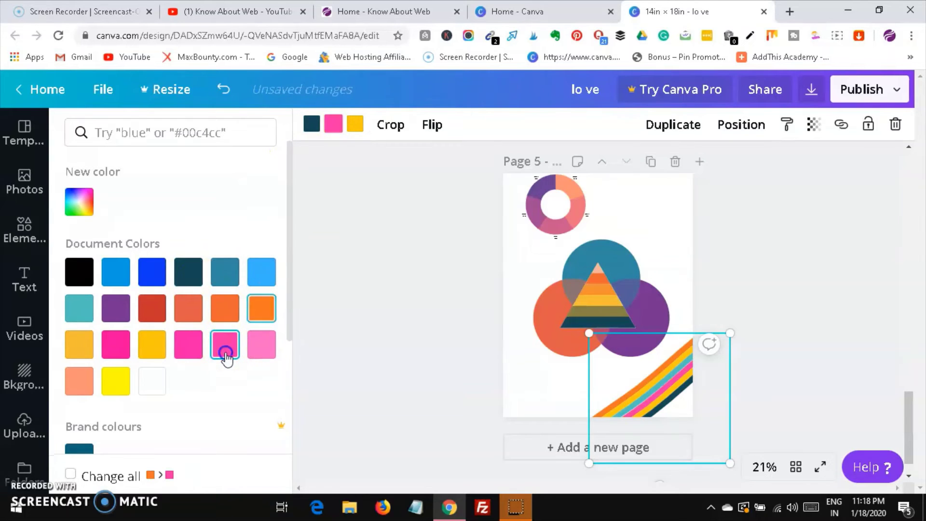
{"action": "left_click", "coordinate": [360, 129]}
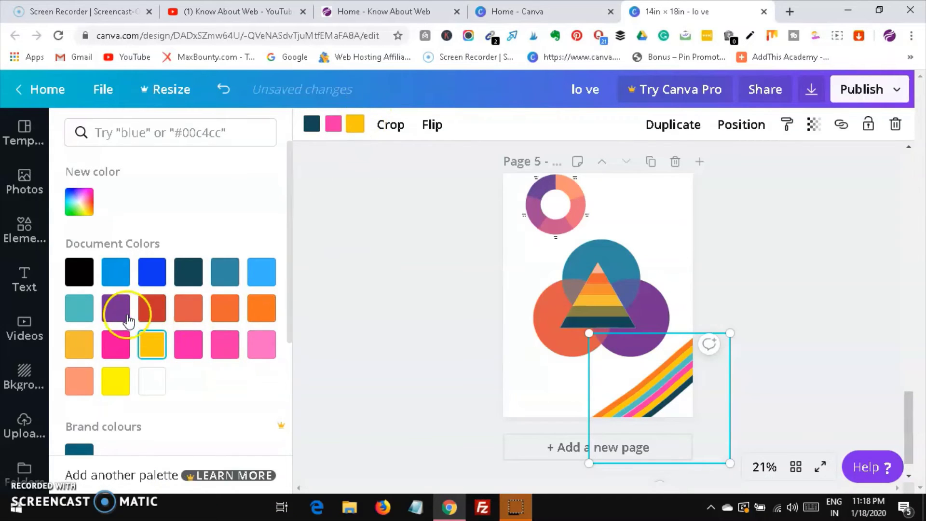
{"action": "left_click", "coordinate": [103, 309]}
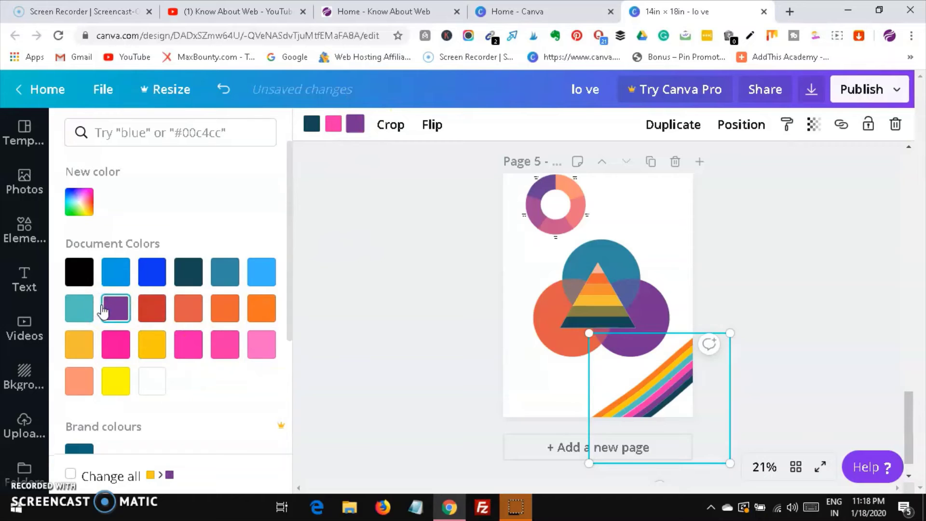
{"action": "left_click", "coordinate": [467, 261]}
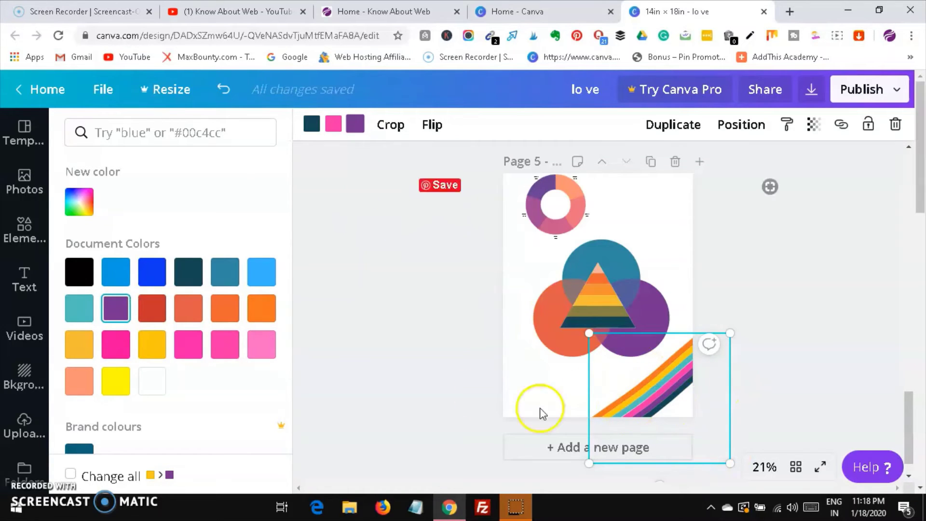
Add the blue, orange and white starburst from the Illustrations elements and place it in page 5's upper-right area, beside the donut chart
{"action": "left_click", "coordinate": [23, 223]}
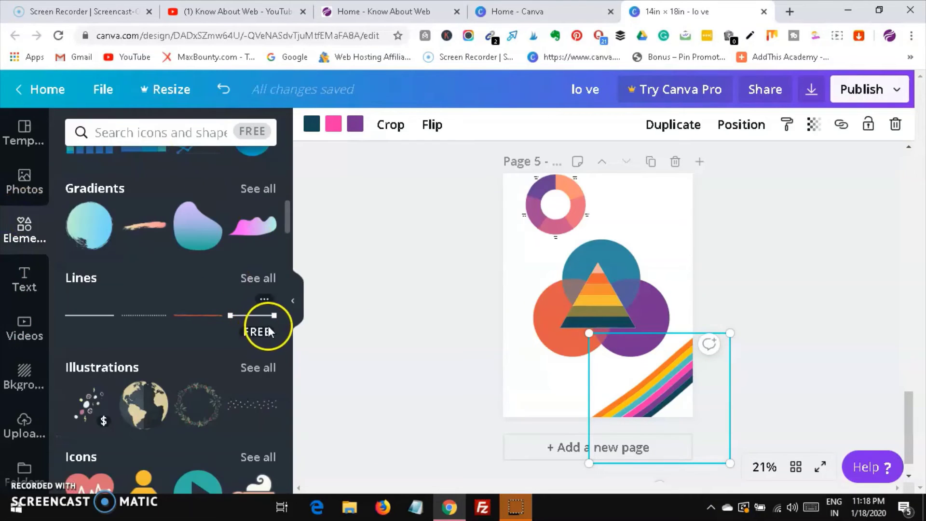
{"action": "left_click", "coordinate": [253, 369]}
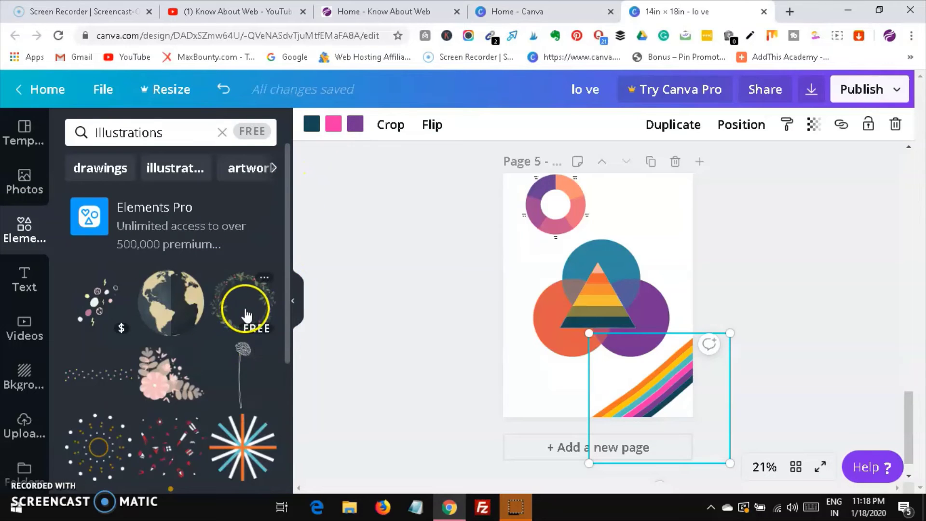
{"action": "left_click", "coordinate": [241, 454]}
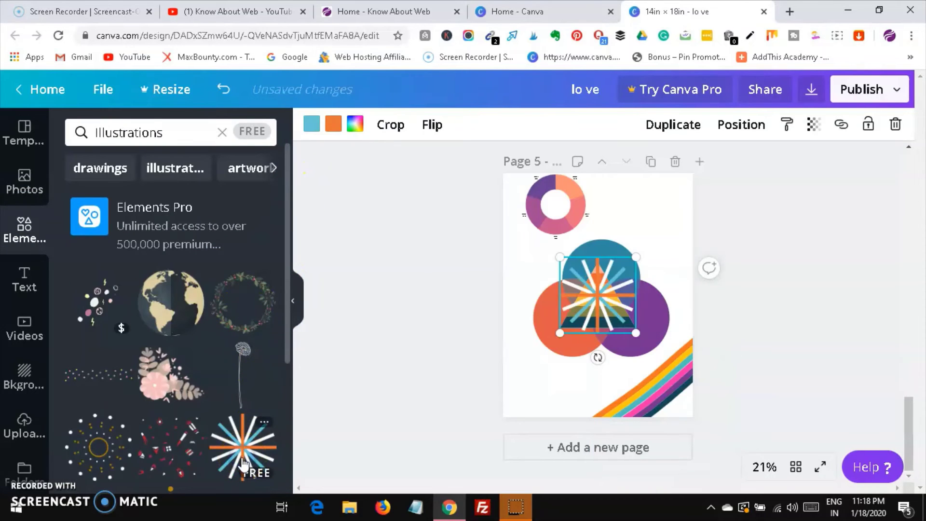
{"action": "left_click_drag", "start_coordinate": [616, 303], "coordinate": [662, 235]}
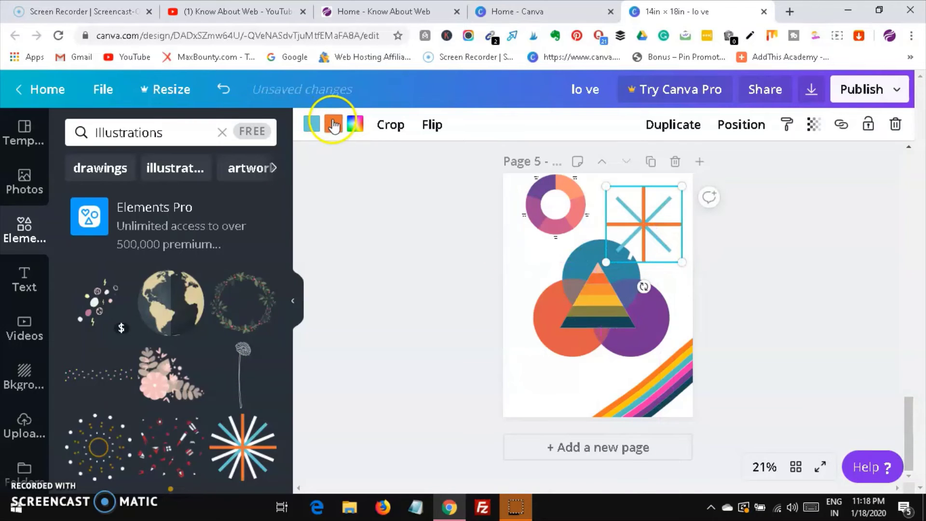
Recolour the starburst's white rays, trying teal, orange and yellow before settling on bright pink
{"action": "left_click", "coordinate": [354, 127]}
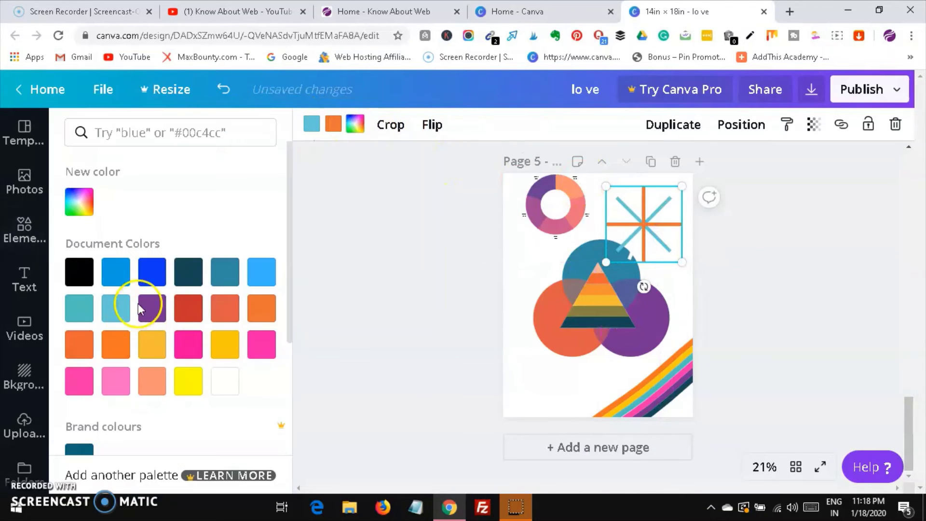
{"action": "left_click", "coordinate": [220, 282]}
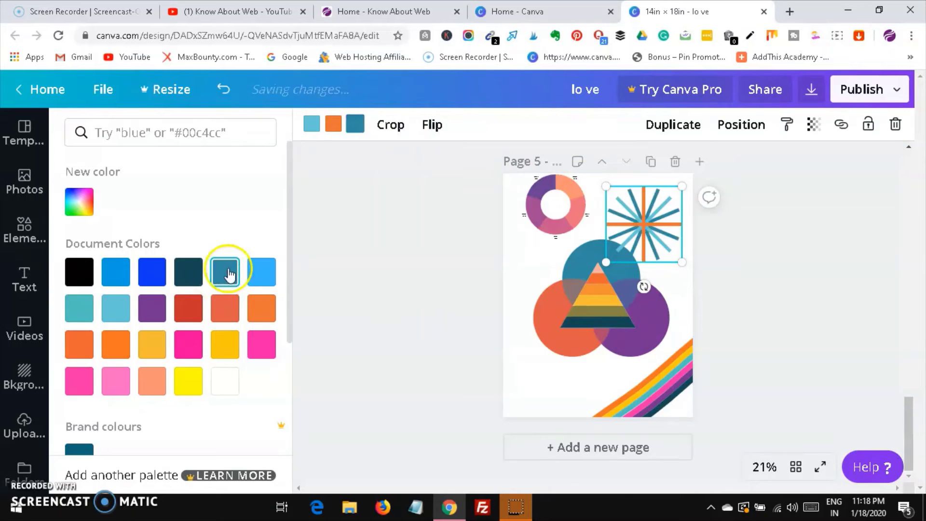
{"action": "left_click", "coordinate": [250, 315]}
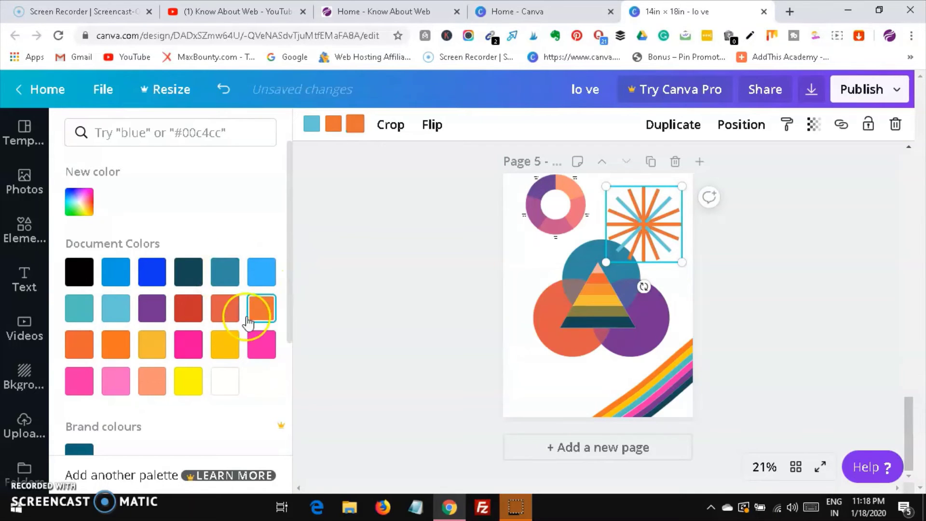
{"action": "left_click", "coordinate": [224, 348]}
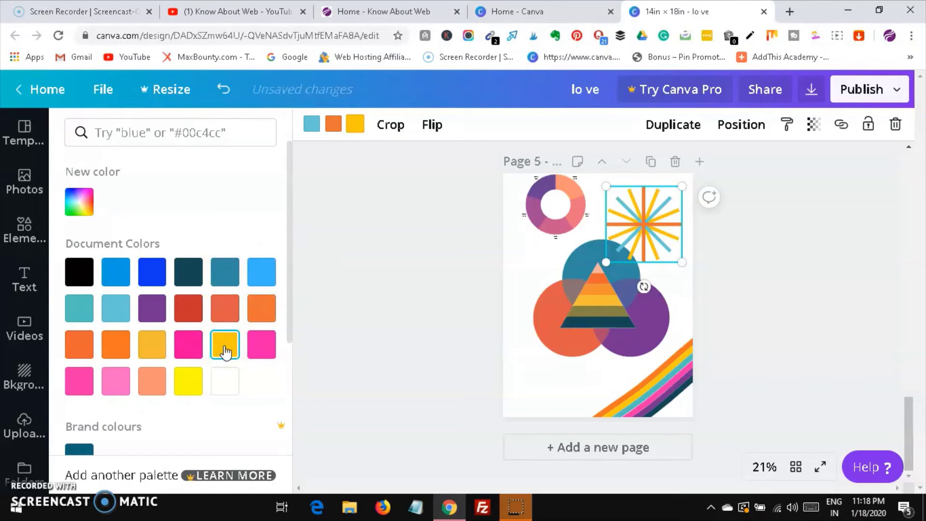
{"action": "left_click", "coordinate": [191, 345]}
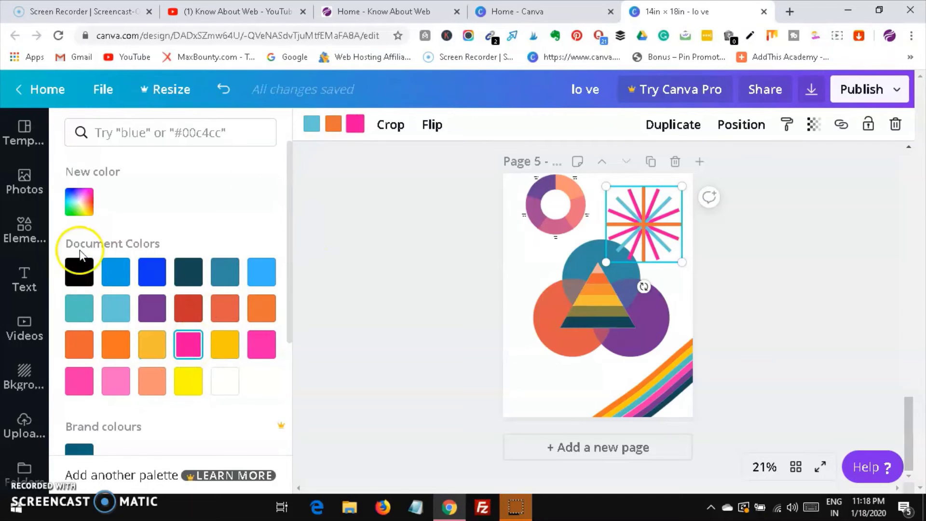
Browse the full Illustrations collection in the Elements library
{"action": "left_click", "coordinate": [25, 239]}
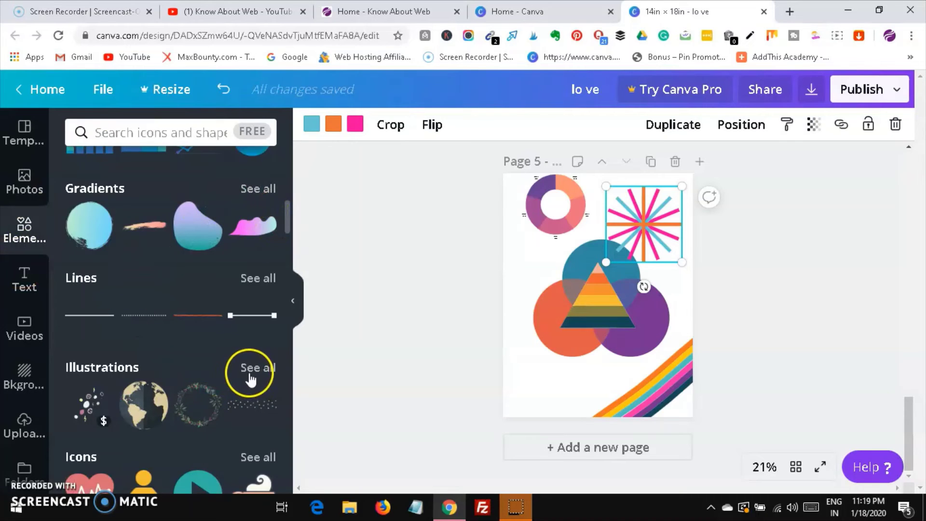
{"action": "left_click", "coordinate": [250, 374]}
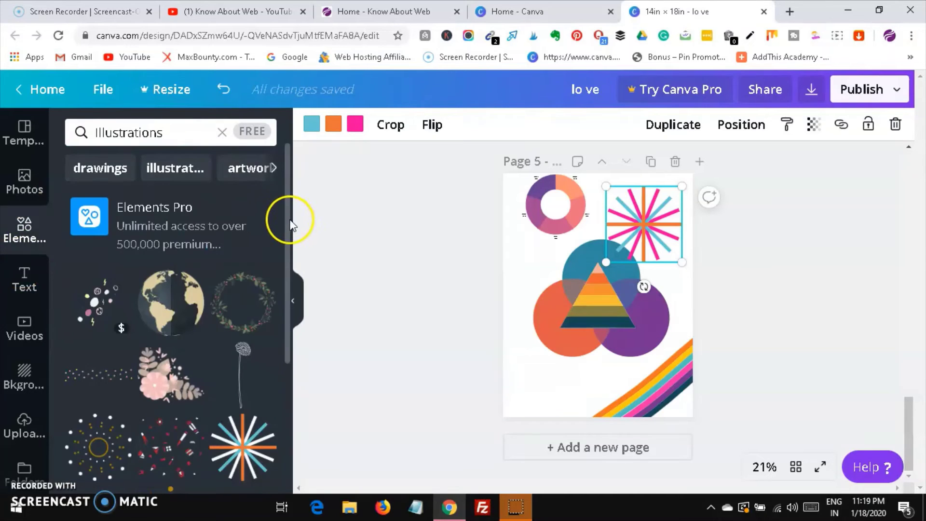
{"action": "left_click_drag", "start_coordinate": [292, 225], "coordinate": [272, 354]}
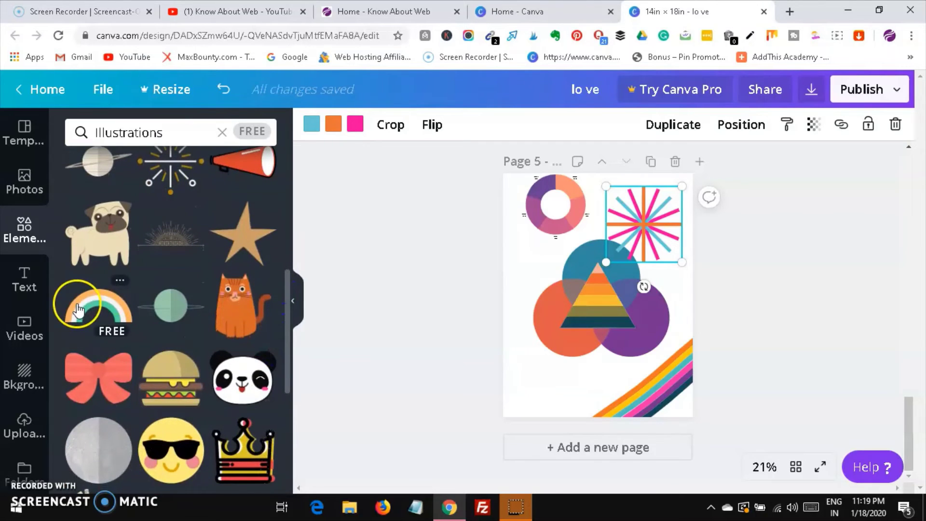
{"action": "left_click_drag", "start_coordinate": [286, 315], "coordinate": [276, 449]}
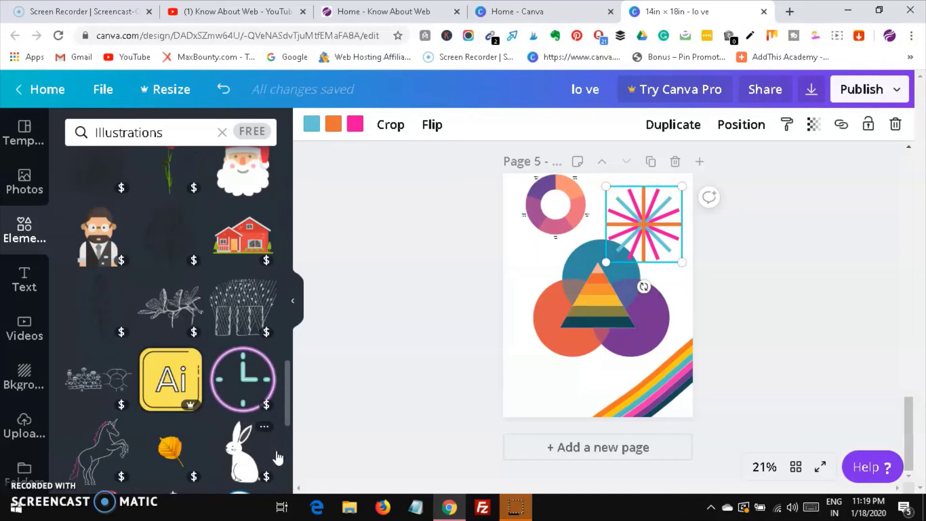
Add the row of pastel balloons from the Icons elements, turn it vertical and place it along page 5's lower-left edge
{"action": "left_click", "coordinate": [27, 241]}
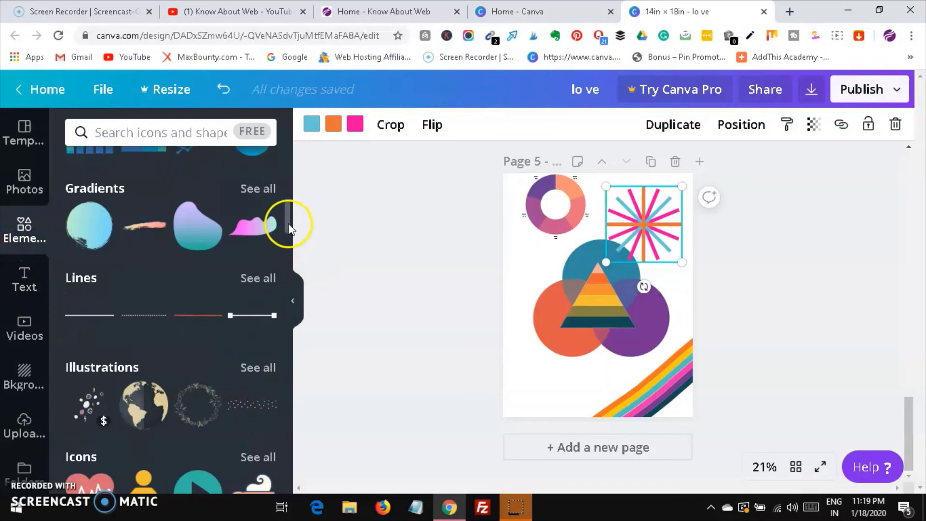
{"action": "left_click_drag", "start_coordinate": [289, 224], "coordinate": [290, 246]}
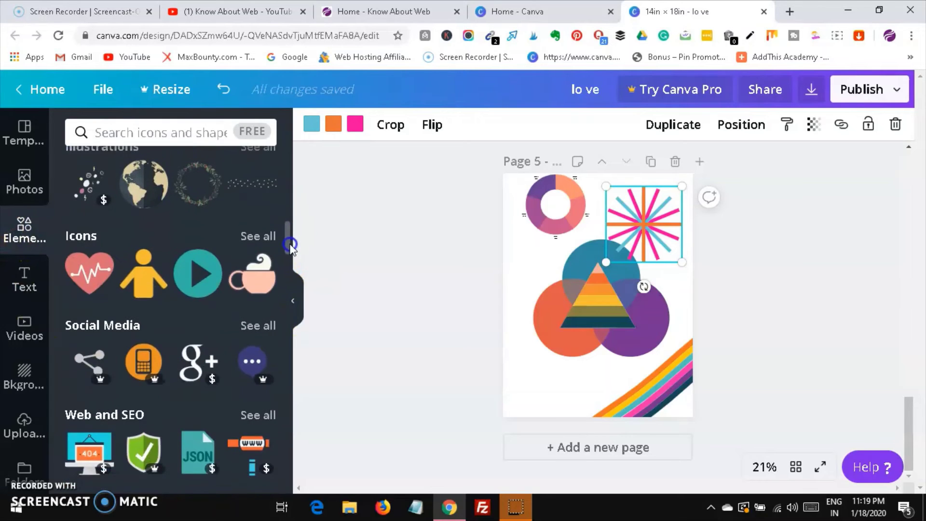
{"action": "left_click", "coordinate": [247, 236]}
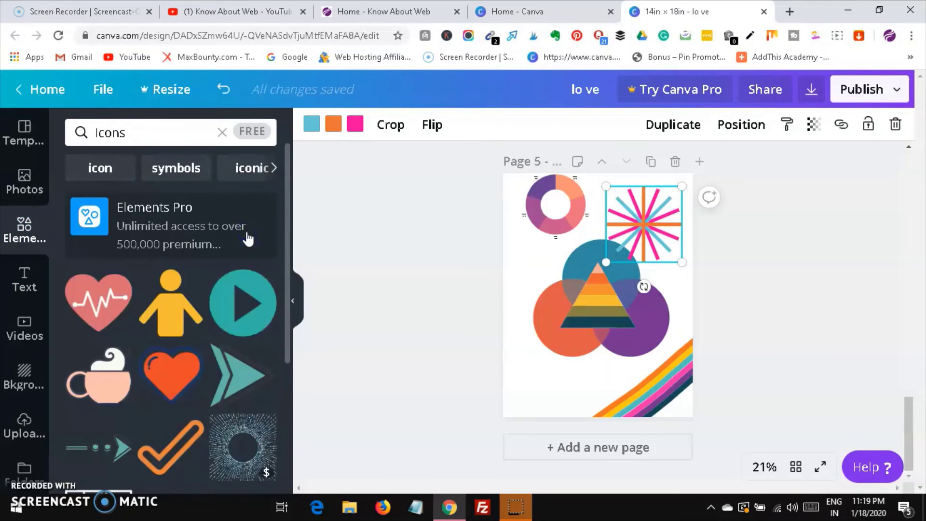
{"action": "left_click_drag", "start_coordinate": [288, 244], "coordinate": [280, 447]}
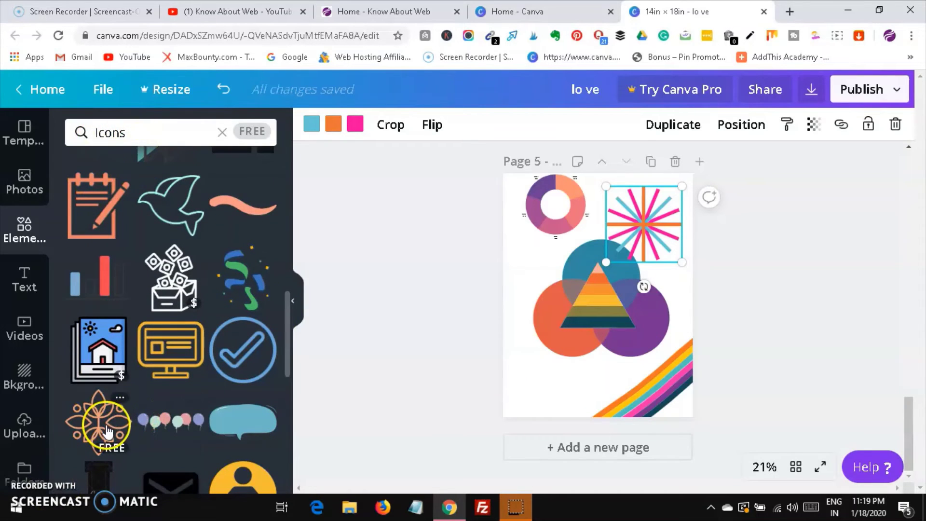
{"action": "left_click_drag", "start_coordinate": [290, 329], "coordinate": [288, 366]}
{"action": "left_click", "coordinate": [166, 244]}
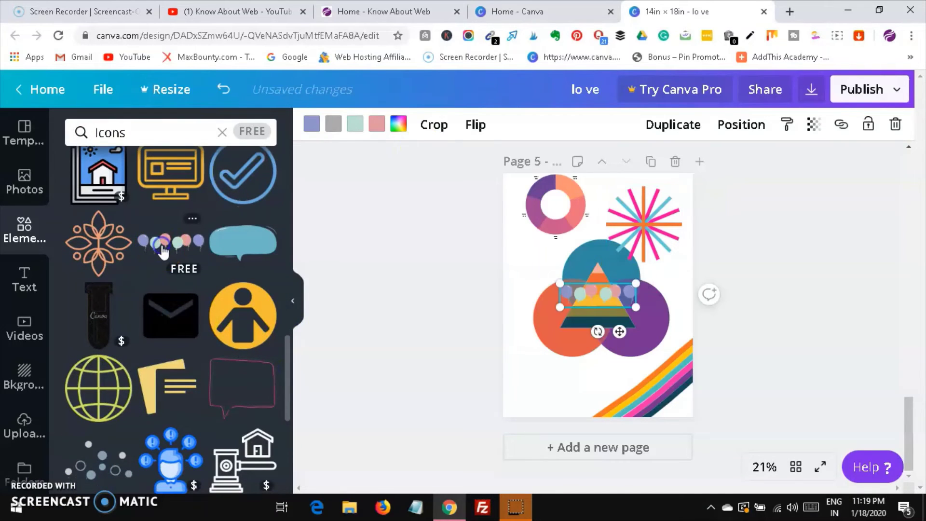
{"action": "left_click_drag", "start_coordinate": [573, 292], "coordinate": [526, 384]}
{"action": "left_click_drag", "start_coordinate": [542, 423], "coordinate": [518, 367]}
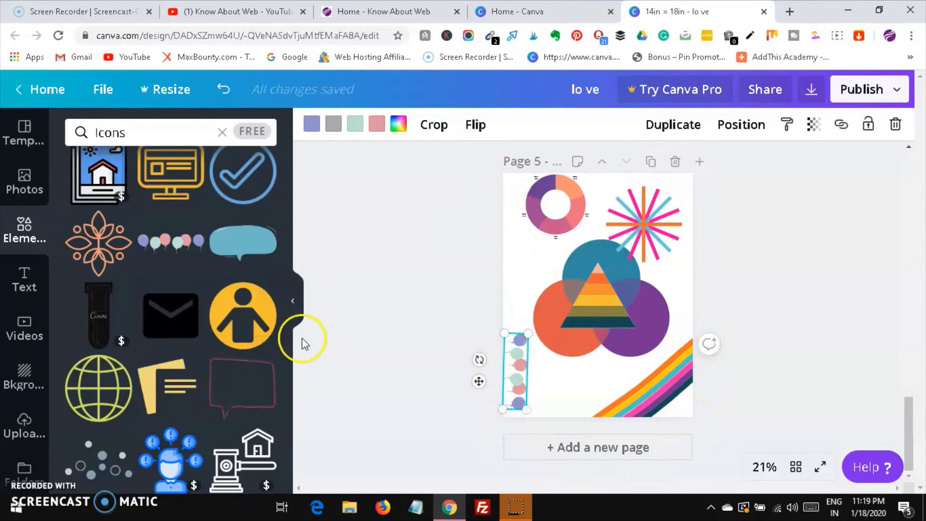
Add the scattered dots-and-rings icon to page 5 and recolour its blue-grey parts pink and its light grey parts golden yellow
{"action": "scroll", "coordinate": [287, 381], "scroll_direction": "down", "scroll_amount": 3}
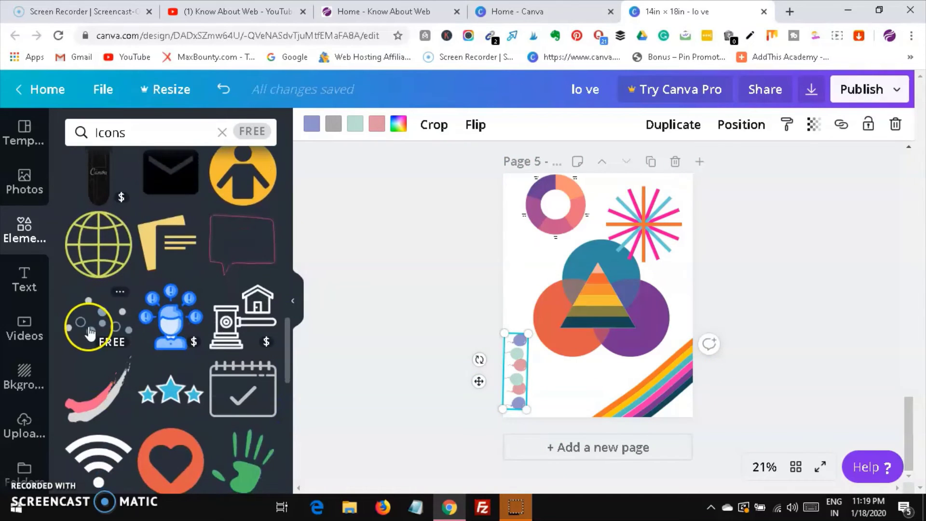
{"action": "left_click", "coordinate": [89, 332]}
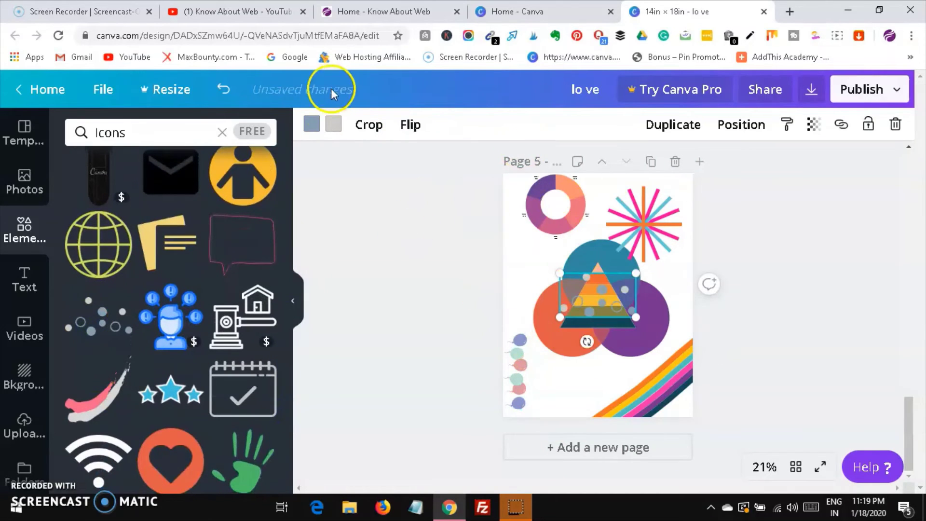
{"action": "left_click", "coordinate": [317, 124]}
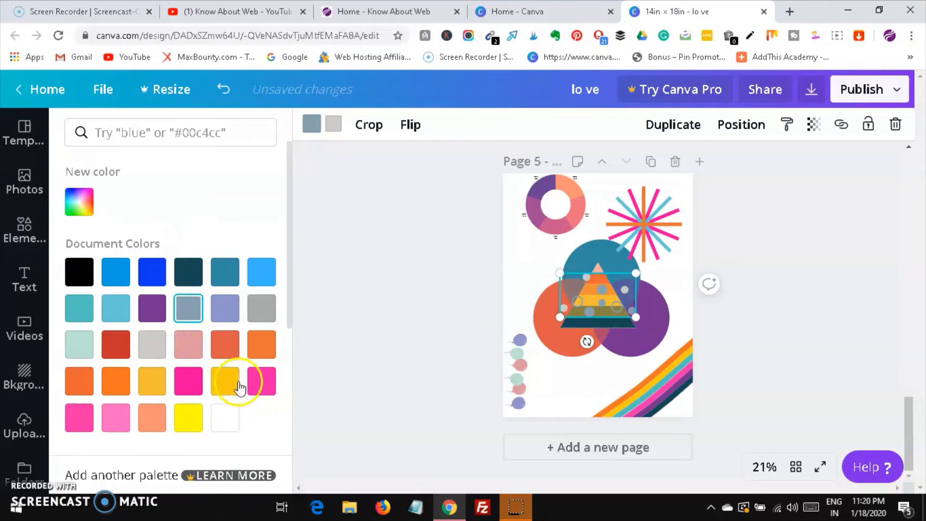
{"action": "left_click", "coordinate": [261, 382]}
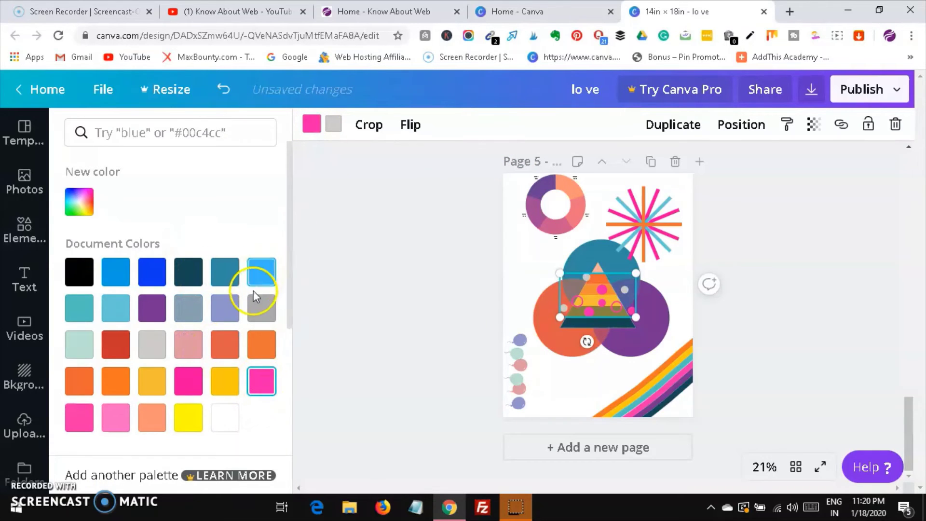
{"action": "left_click", "coordinate": [334, 126]}
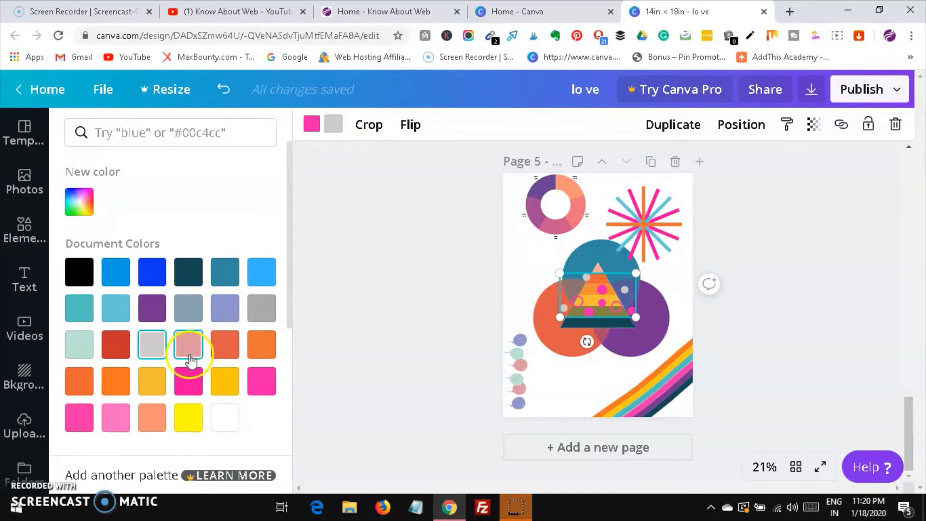
{"action": "left_click", "coordinate": [219, 384]}
Rotate the scattered dots icon steeply and move it to page 5's upper-left corner, partly off the page and overlapping the donut chart
{"action": "left_click", "coordinate": [568, 271]}
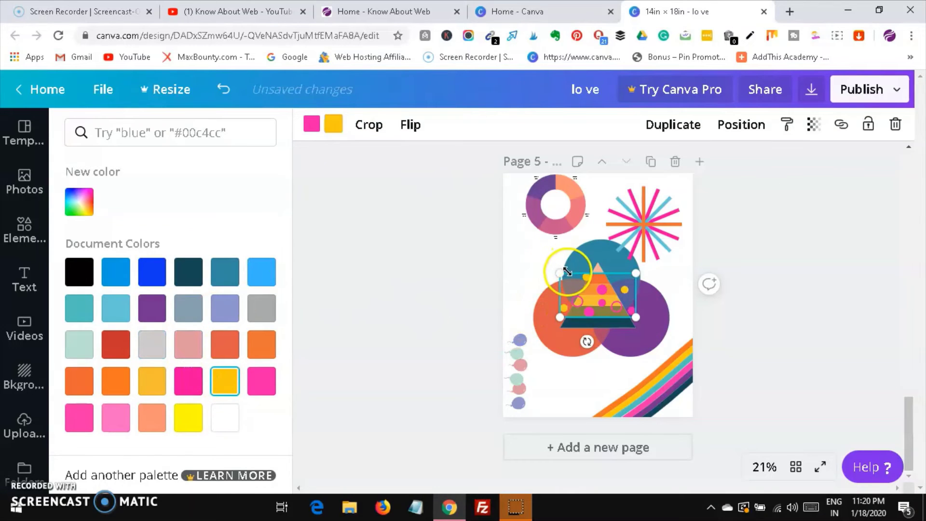
{"action": "left_click_drag", "start_coordinate": [566, 277], "coordinate": [472, 223]}
{"action": "left_click", "coordinate": [593, 342]}
{"action": "left_click", "coordinate": [583, 290]}
{"action": "left_click_drag", "start_coordinate": [534, 254], "coordinate": [522, 182]}
{"action": "left_click", "coordinate": [444, 290]}
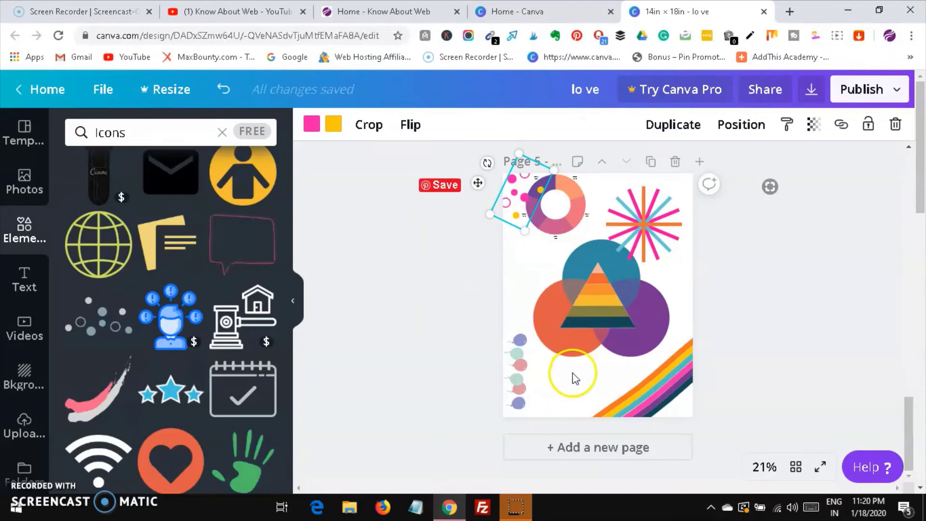
{"action": "left_click", "coordinate": [572, 376]}
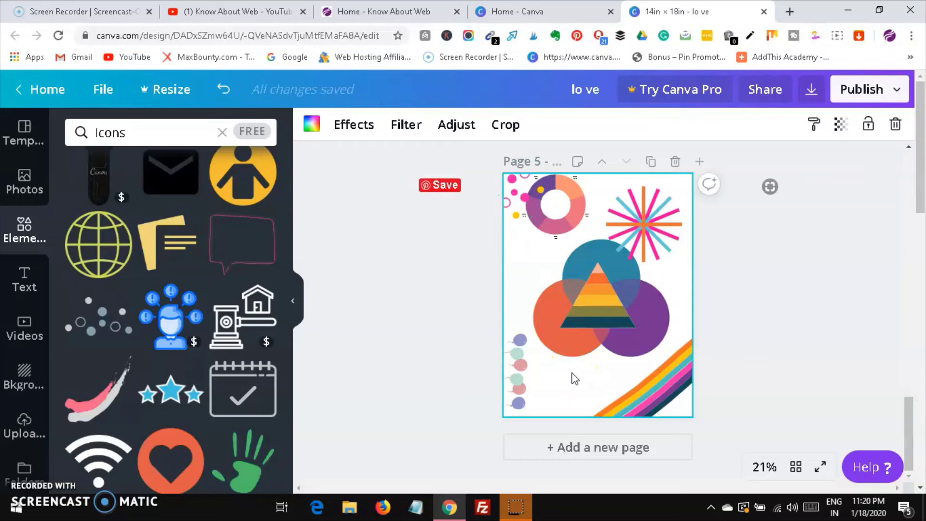
Look further through the icons and search the Elements library for "arrows"
{"action": "left_click_drag", "start_coordinate": [286, 358], "coordinate": [291, 456]}
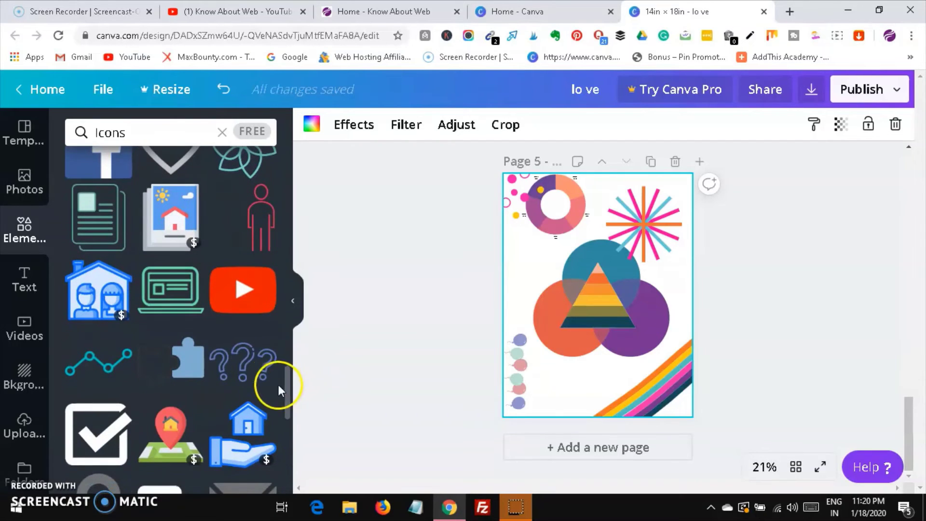
{"action": "left_click", "coordinate": [166, 133]}
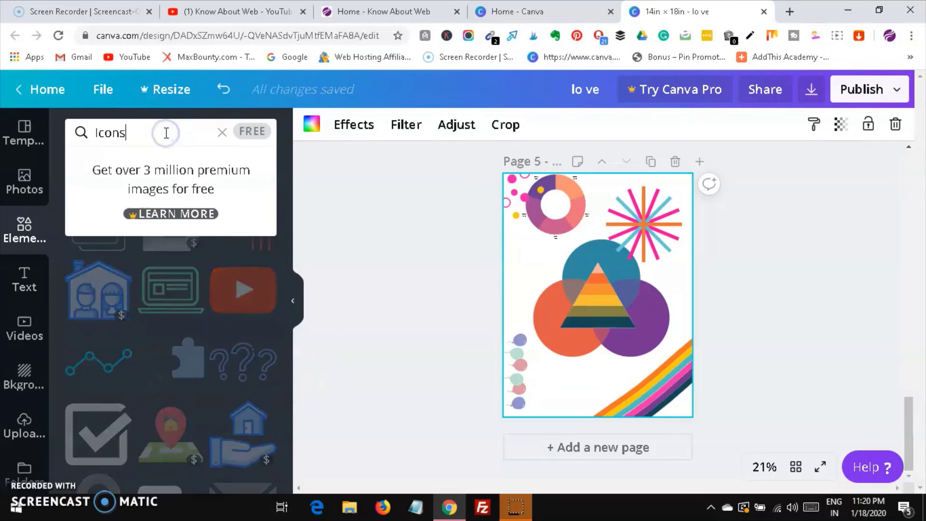
{"action": "key", "text": "BackSpace"}
{"action": "key", "text": "BackSpace"}
{"action": "key", "text": "BackSpace"}
{"action": "key", "text": "BackSpace"}
{"action": "key", "text": "BackSpace"}
{"action": "type", "text": "arrow"}
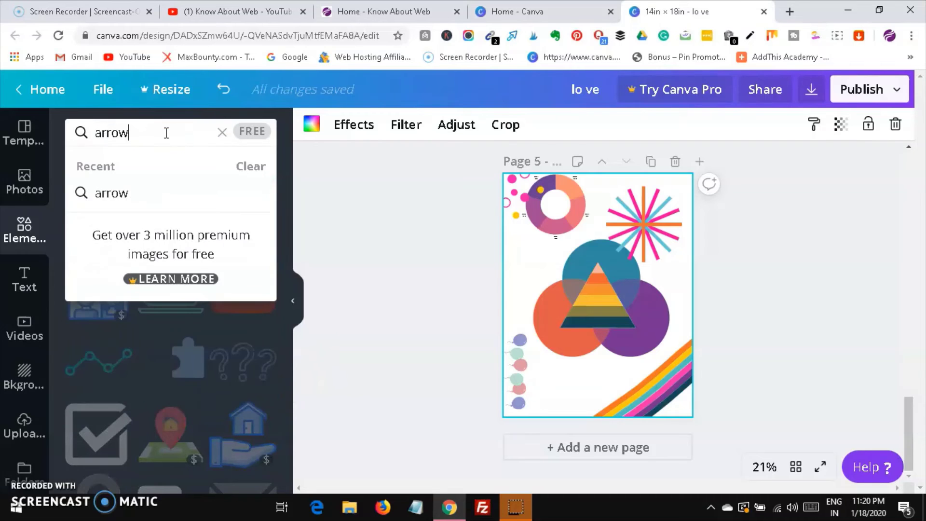
{"action": "type", "text": "s"}
{"action": "key", "text": "Return"}
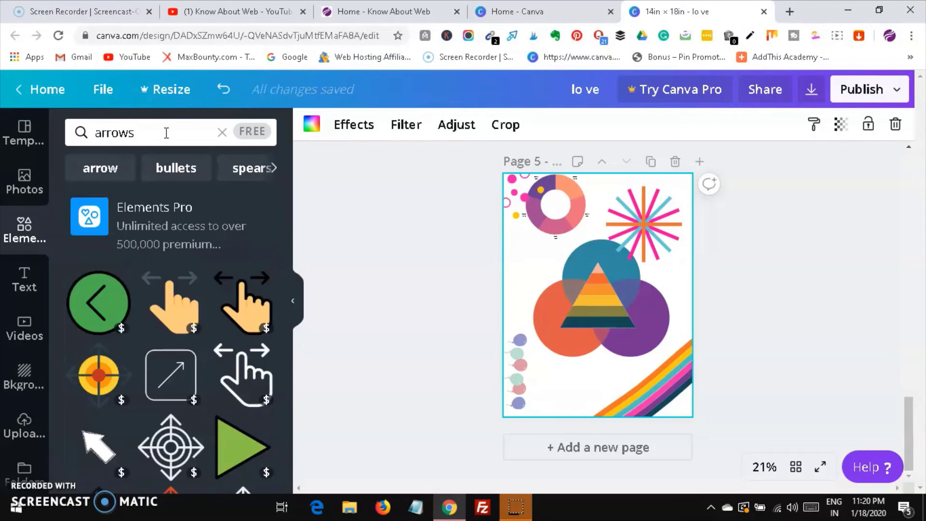
Search the Elements library for "click"
{"action": "left_click", "coordinate": [166, 133]}
{"action": "key", "text": "BackSpace"}
{"action": "key", "text": "BackSpace"}
{"action": "key", "text": "BackSpace"}
{"action": "key", "text": "BackSpace"}
{"action": "key", "text": "BackSpace"}
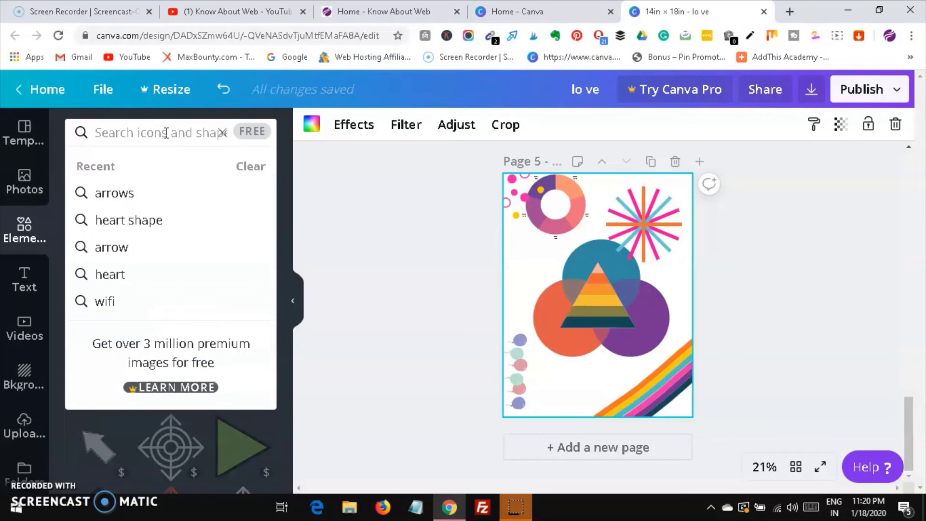
{"action": "type", "text": "click"}
{"action": "key", "text": "Return"}
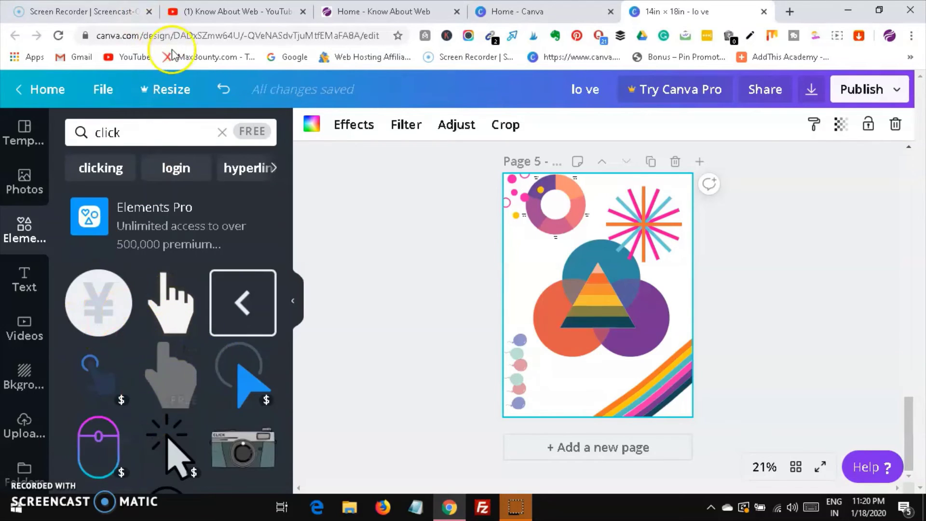
Search the Elements library for "dollar"
{"action": "left_click", "coordinate": [141, 144]}
{"action": "key", "text": "BackSpace"}
{"action": "key", "text": "BackSpace"}
{"action": "key", "text": "BackSpace"}
{"action": "key", "text": "BackSpace"}
{"action": "key", "text": "BackSpace"}
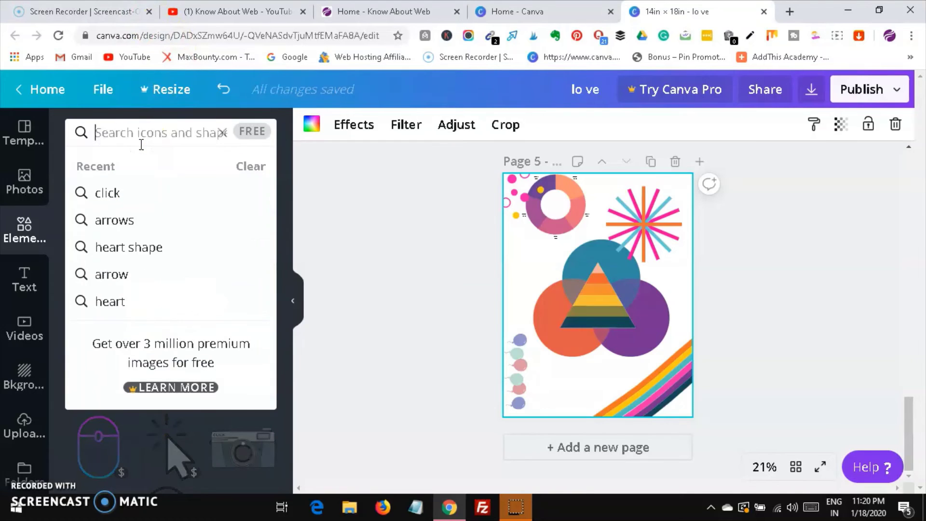
{"action": "type", "text": "dollar"}
{"action": "key", "text": "Return"}
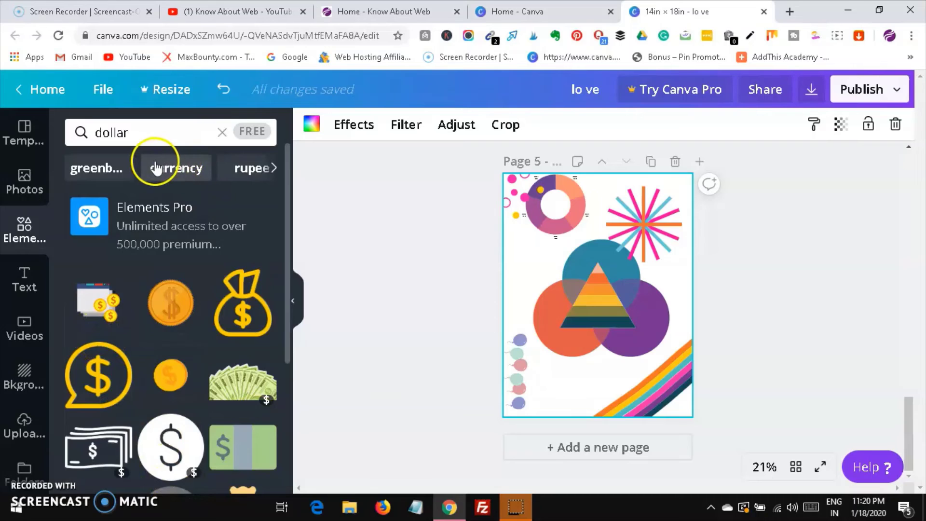
Search the Elements library for "money"
{"action": "left_click", "coordinate": [150, 141]}
{"action": "key", "text": "BackSpace"}
{"action": "key", "text": "BackSpace"}
{"action": "key", "text": "BackSpace"}
{"action": "key", "text": "BackSpace"}
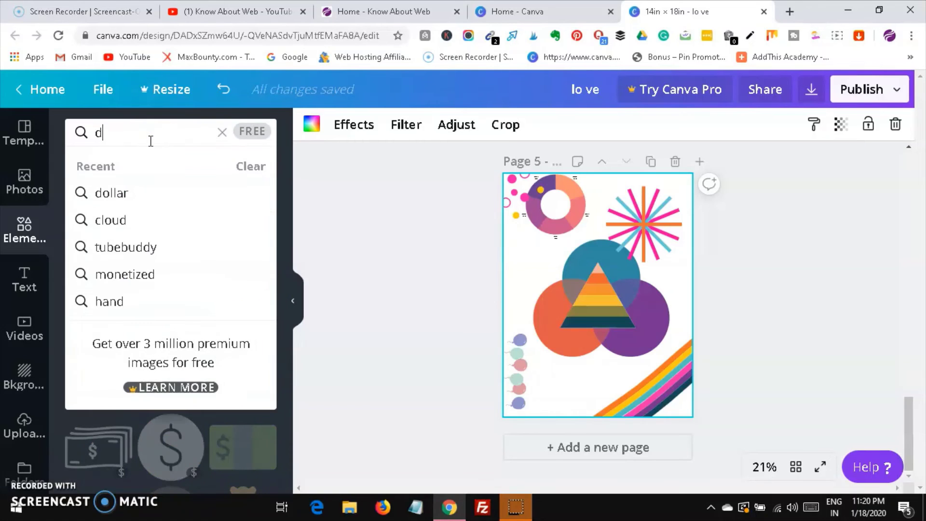
{"action": "type", "text": "money"}
{"action": "key", "text": "Return"}
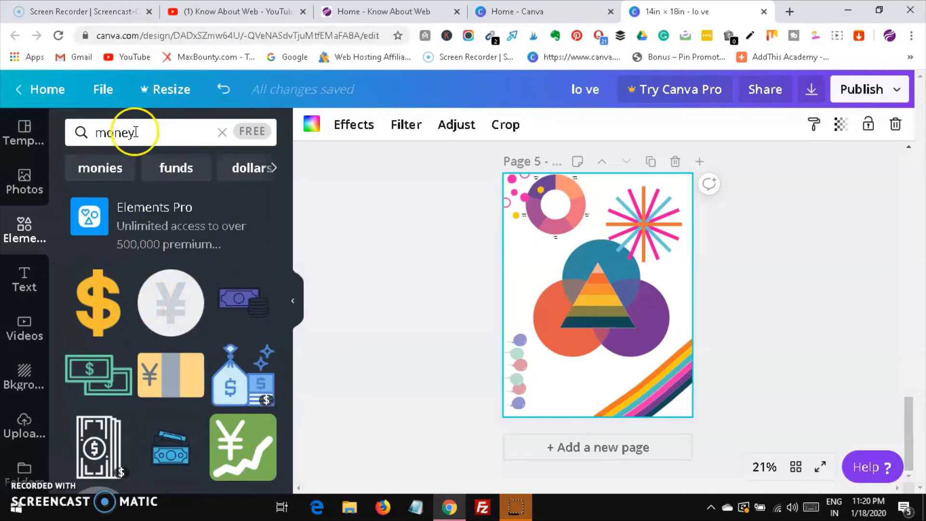
Search the Elements library for "twitter"
{"action": "left_click", "coordinate": [136, 132]}
{"action": "key", "text": "BackSpace"}
{"action": "key", "text": "BackSpace"}
{"action": "key", "text": "BackSpace"}
{"action": "key", "text": "BackSpace"}
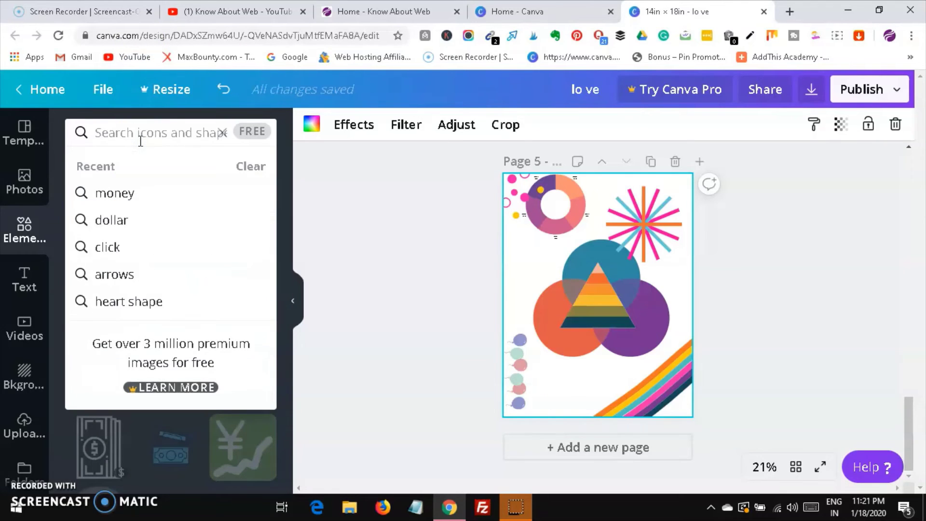
{"action": "type", "text": "twitter"}
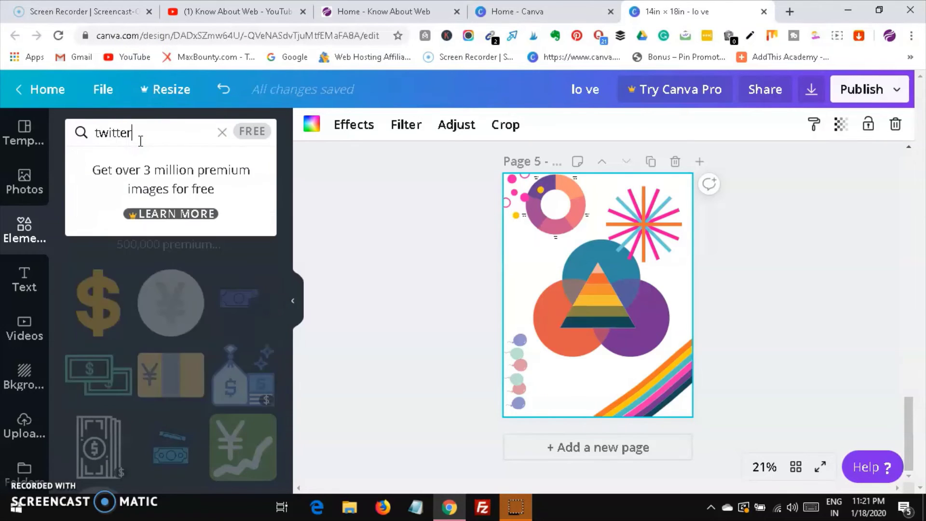
{"action": "key", "text": "Return"}
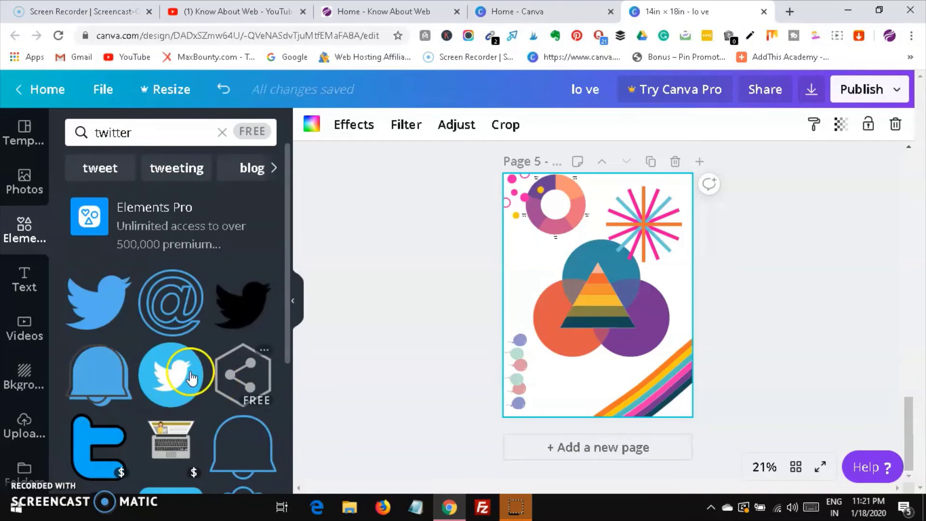
Search the Elements library for "facebook"
{"action": "left_click", "coordinate": [171, 134]}
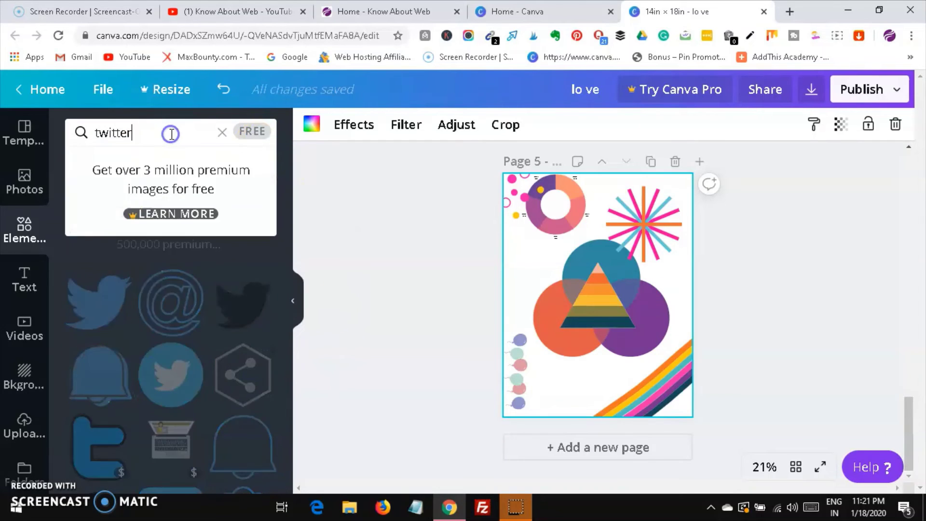
{"action": "key", "text": "BackSpace"}
{"action": "key", "text": "BackSpace"}
{"action": "key", "text": "BackSpace"}
{"action": "key", "text": "BackSpace"}
{"action": "type", "text": "face"}
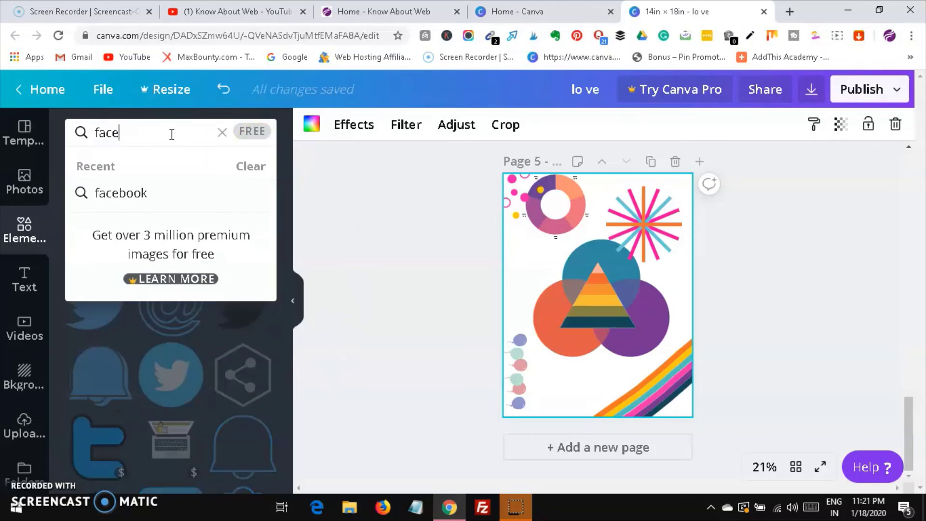
{"action": "type", "text": "book"}
{"action": "key", "text": "Return"}
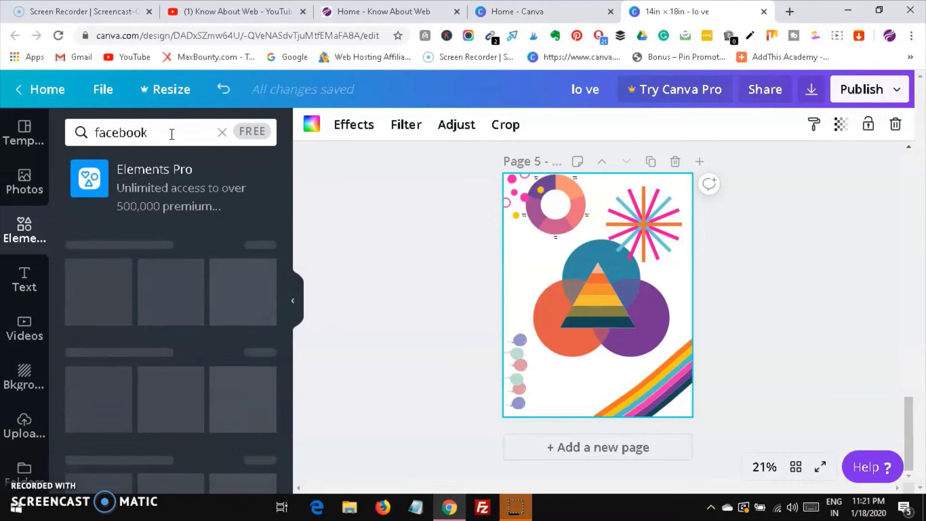
{"action": "left_click", "coordinate": [172, 134]}
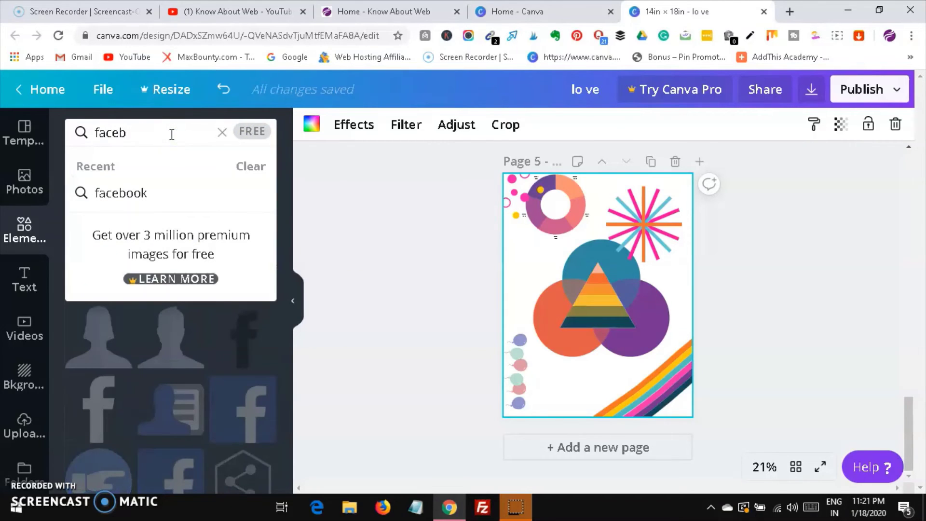
Search the Elements library for "subscribe"
{"action": "key", "text": "BackSpace"}
{"action": "key", "text": "BackSpace"}
{"action": "type", "text": "subsc"}
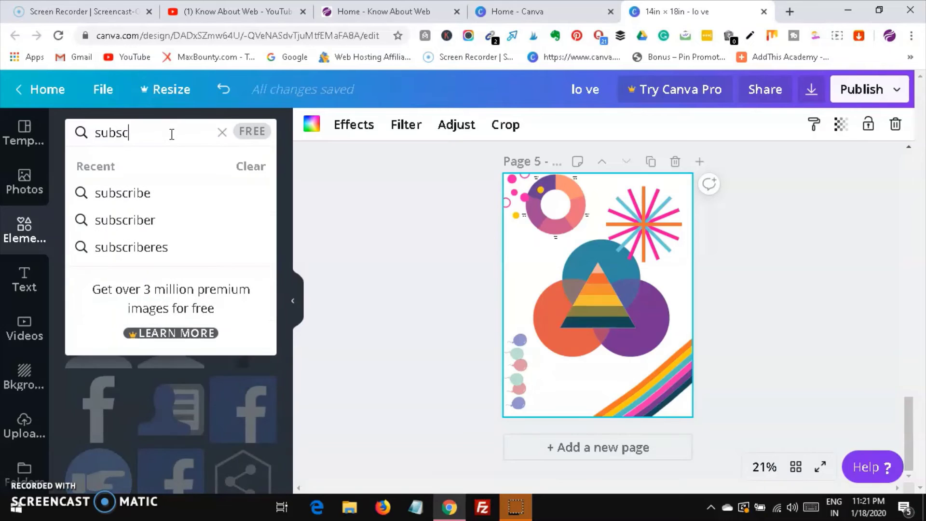
{"action": "type", "text": "ribe"}
{"action": "key", "text": "Return"}
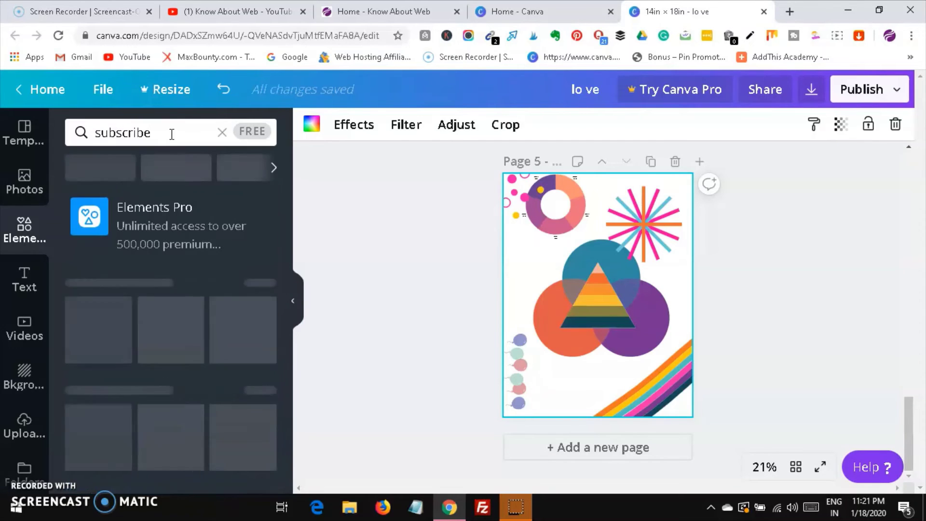
{"action": "left_click", "coordinate": [107, 318]}
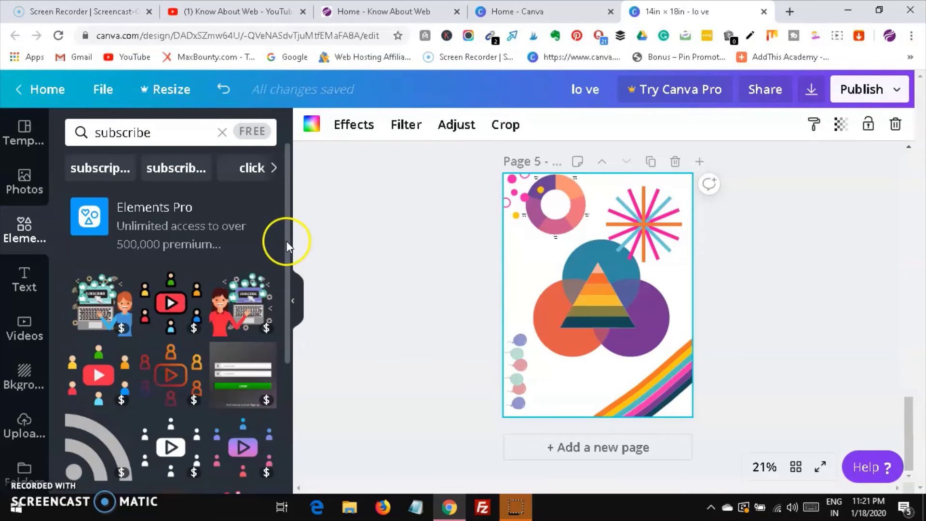
{"action": "left_click_drag", "start_coordinate": [286, 242], "coordinate": [290, 272]}
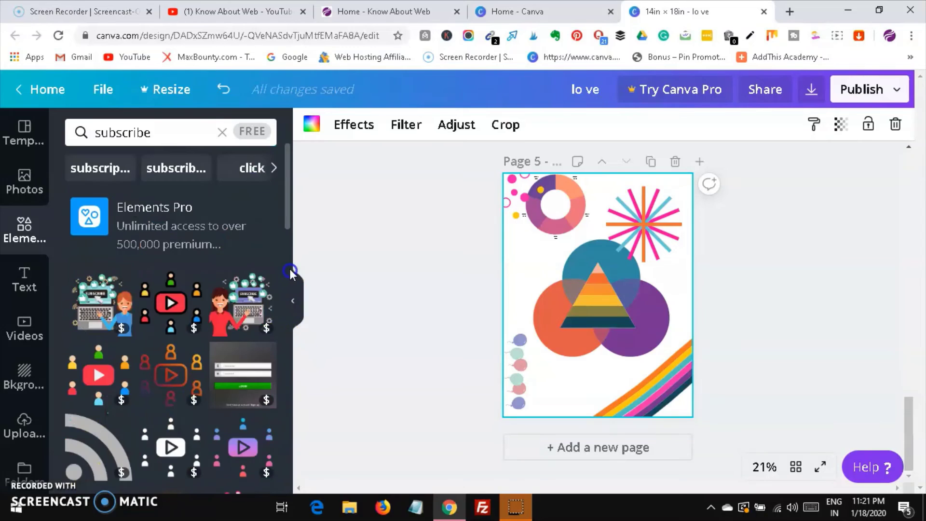
Browse the Elements library's categories from Illustrations and Icons down to Nature and Ecology
{"action": "left_click", "coordinate": [24, 224]}
{"action": "scroll", "coordinate": [182, 197], "scroll_direction": "down", "scroll_amount": 5}
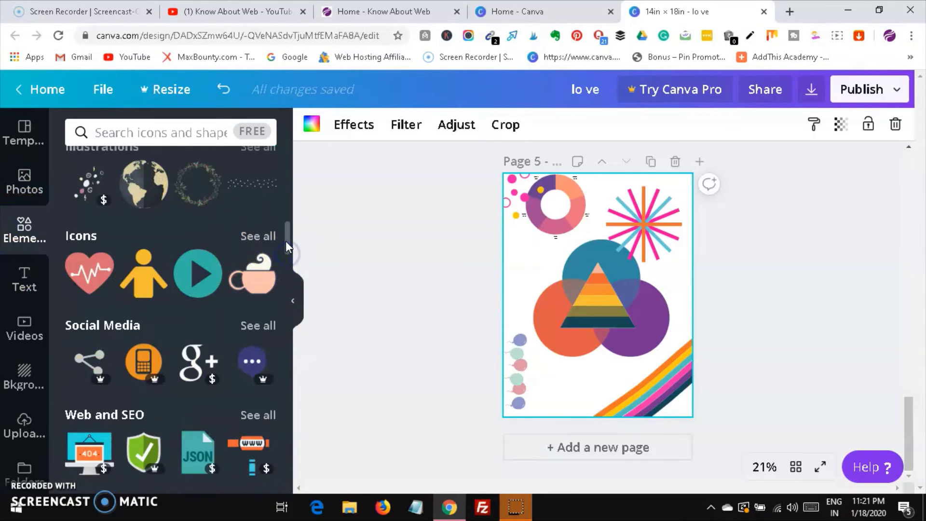
{"action": "left_click_drag", "start_coordinate": [285, 241], "coordinate": [279, 517]}
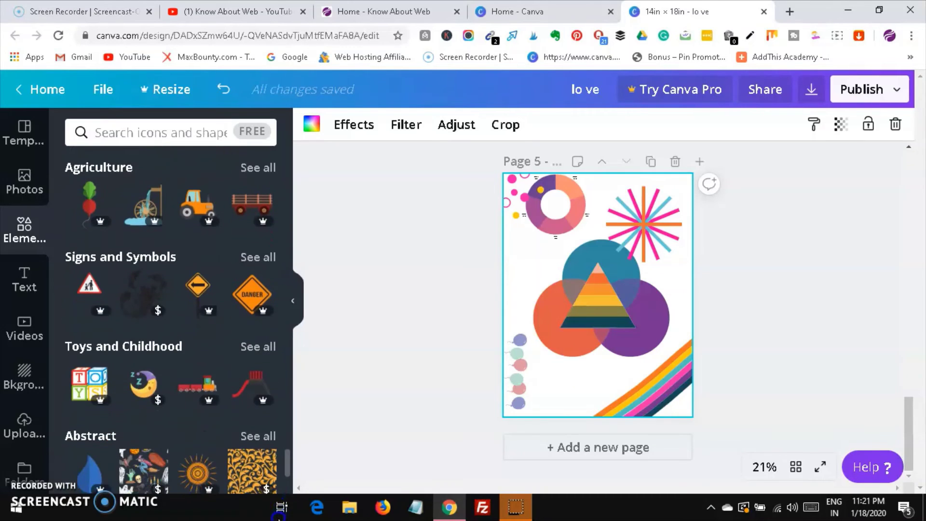
{"action": "left_click_drag", "start_coordinate": [287, 464], "coordinate": [287, 485]}
{"action": "left_click", "coordinate": [49, 193]}
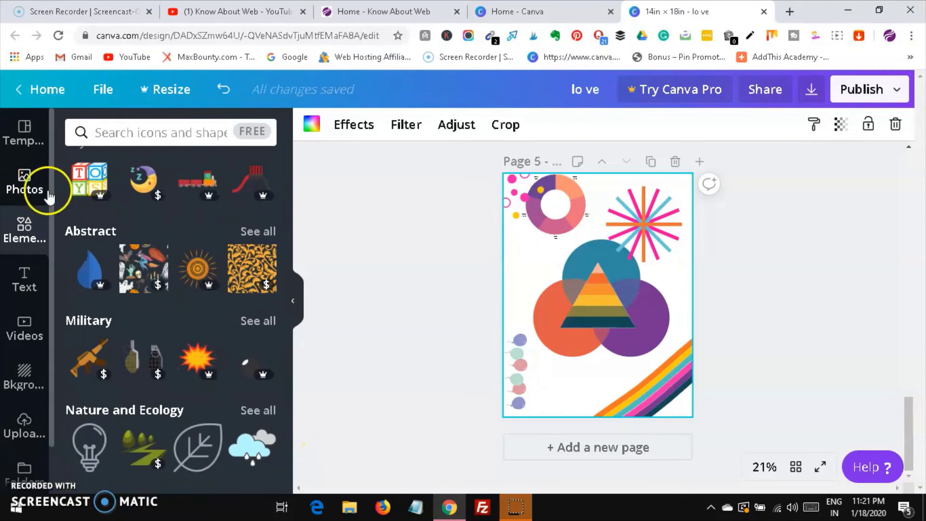
Browse the ready-made font combinations in the Text library
{"action": "left_click", "coordinate": [12, 289]}
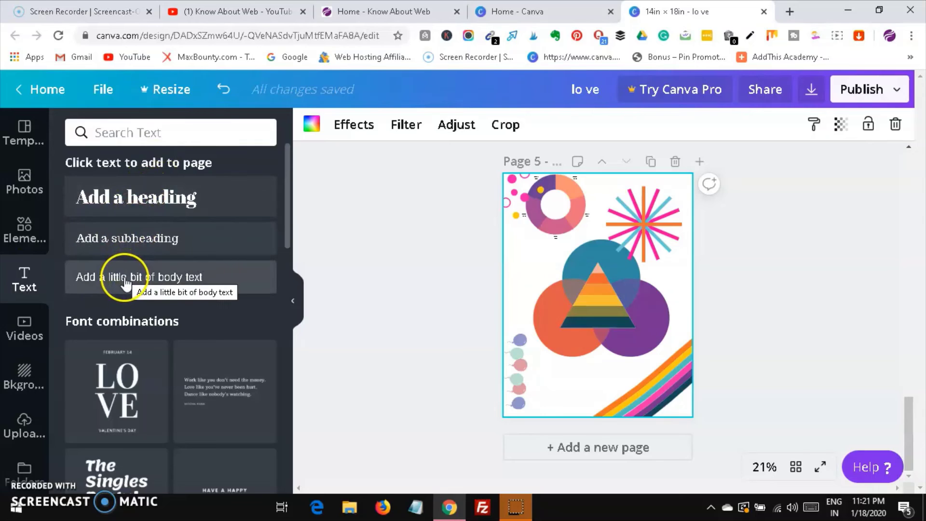
{"action": "left_click_drag", "start_coordinate": [286, 193], "coordinate": [287, 324]}
{"action": "scroll", "coordinate": [285, 375], "scroll_direction": "down", "scroll_amount": 6}
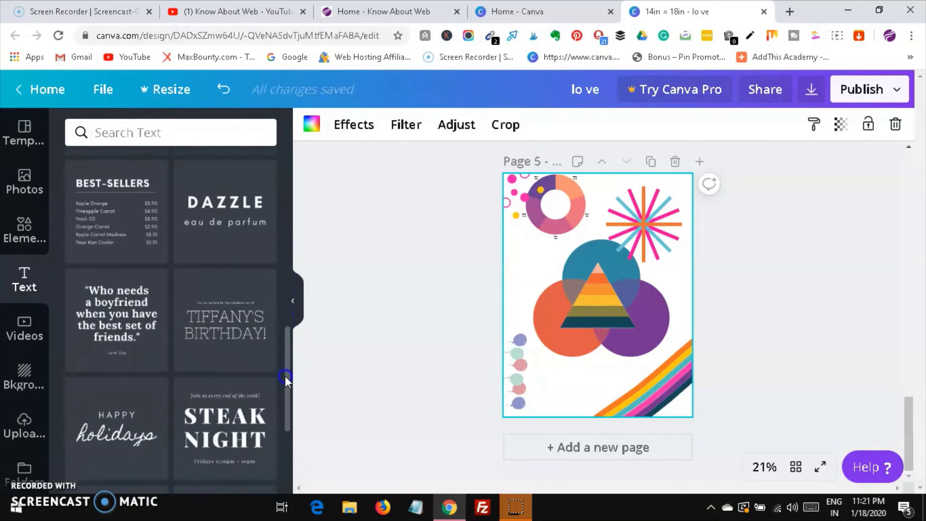
{"action": "scroll", "coordinate": [281, 419], "scroll_direction": "down", "scroll_amount": 5}
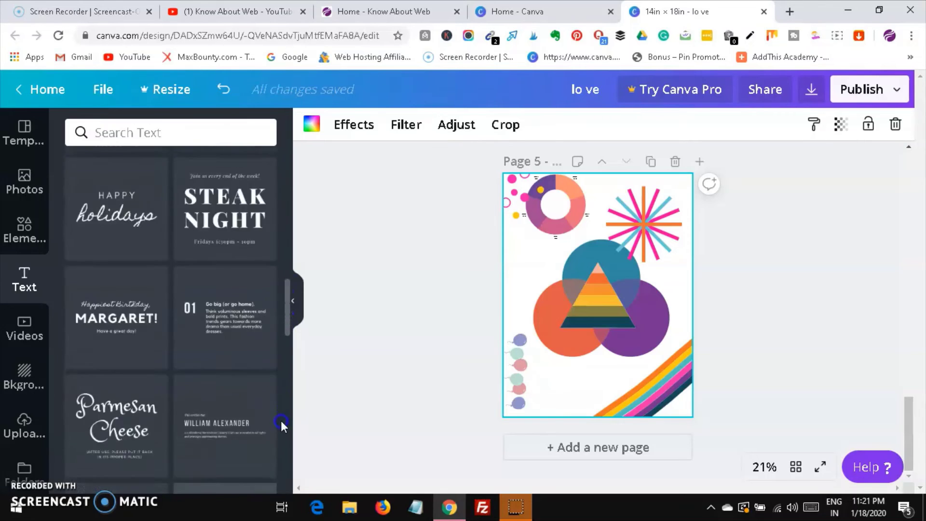
{"action": "left_click", "coordinate": [285, 315]}
{"action": "left_click_drag", "start_coordinate": [285, 315], "coordinate": [283, 364]}
{"action": "left_click", "coordinate": [539, 251]}
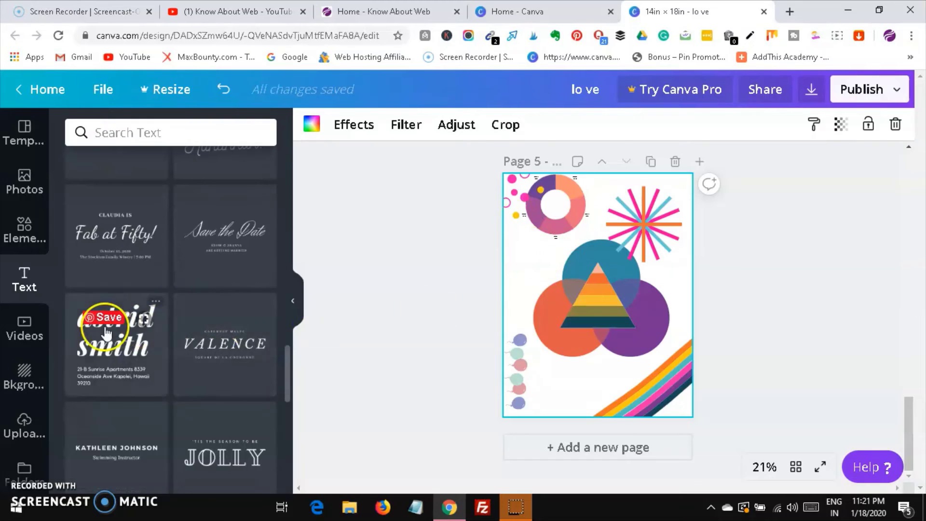
{"action": "left_click", "coordinate": [116, 344]}
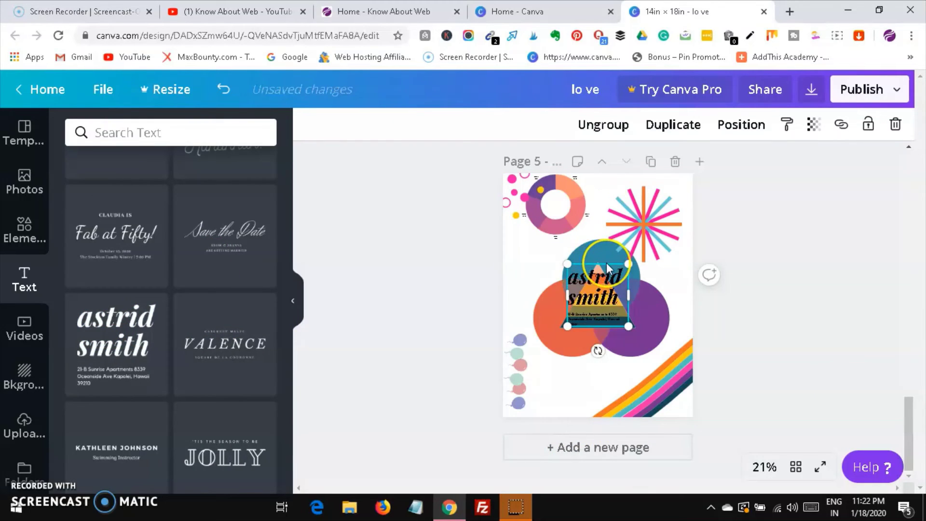
{"action": "left_click", "coordinate": [626, 264]}
{"action": "left_click", "coordinate": [897, 35]}
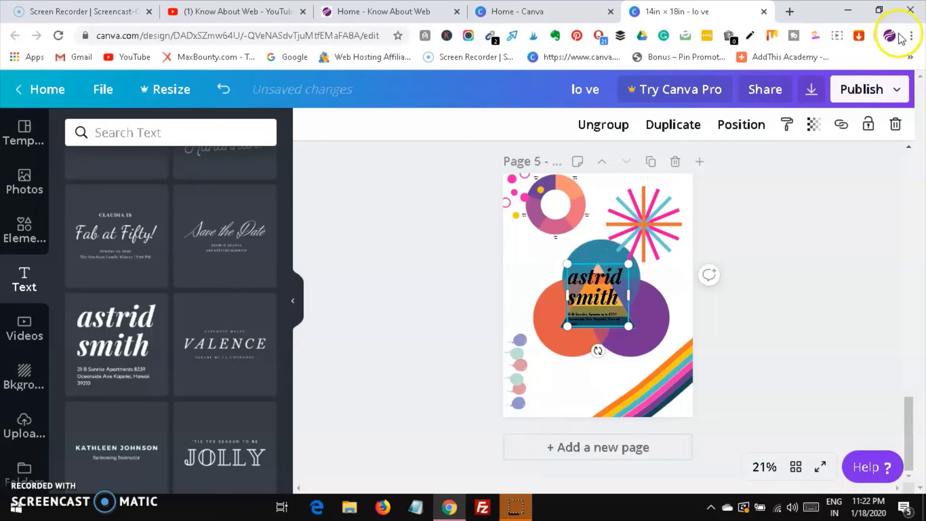
{"action": "left_click", "coordinate": [894, 126]}
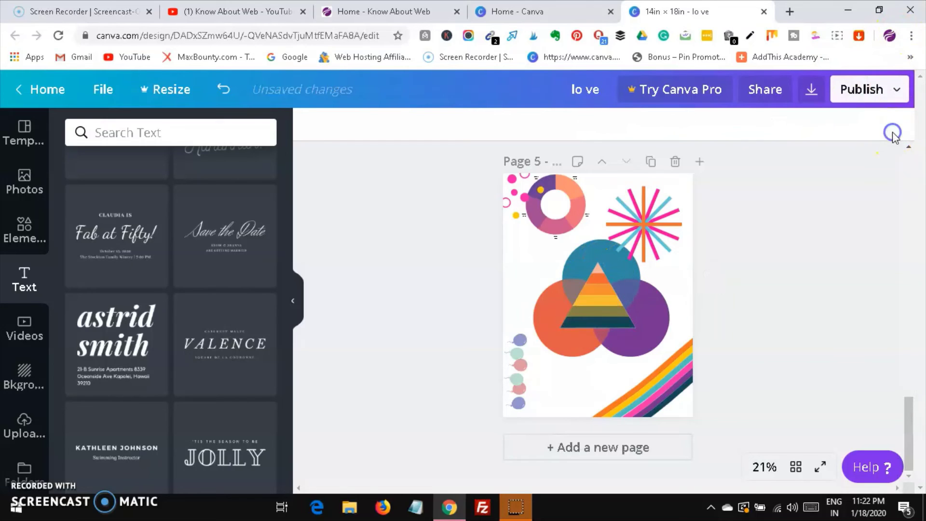
Add a new page with the bold italic name-and-address font combination and enlarge it to about 7.8 × 8 in
{"action": "left_click", "coordinate": [639, 449]}
{"action": "left_click", "coordinate": [105, 340]}
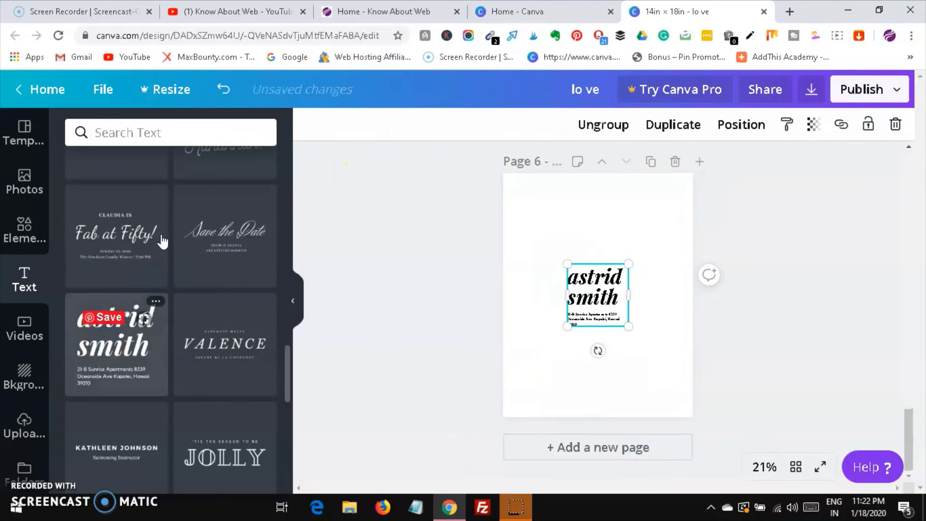
{"action": "left_click", "coordinate": [563, 273]}
{"action": "left_click_drag", "start_coordinate": [573, 266], "coordinate": [528, 215]}
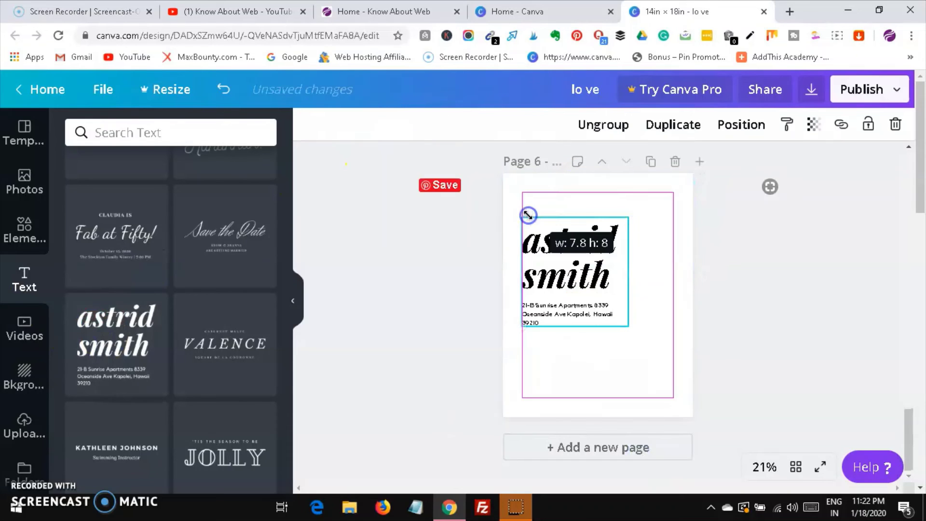
Change the font of the name heading in the text group to Allura
{"action": "left_click", "coordinate": [582, 284]}
{"action": "left_click", "coordinate": [585, 273]}
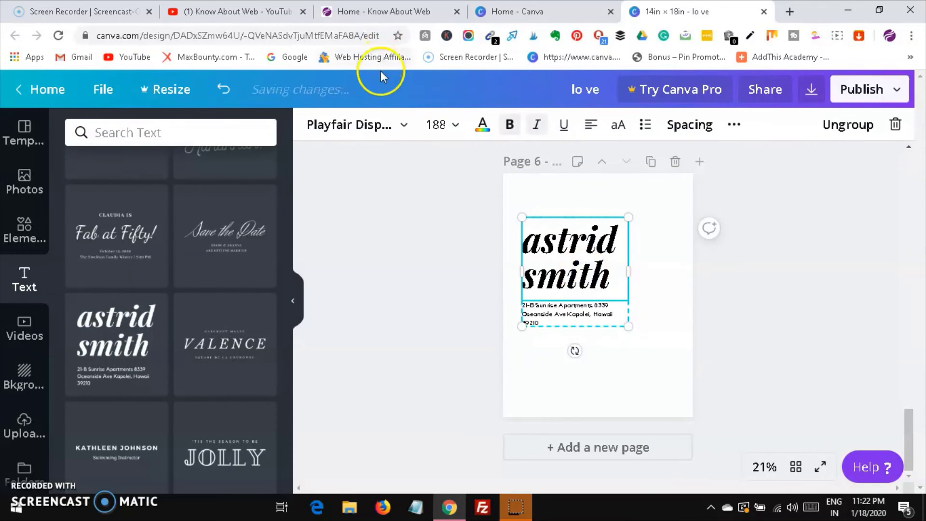
{"action": "left_click", "coordinate": [399, 125]}
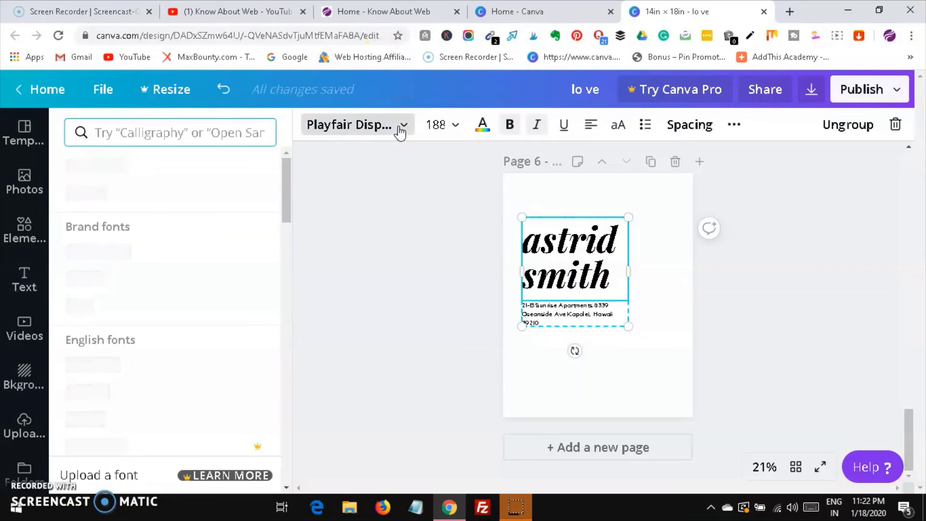
{"action": "left_click_drag", "start_coordinate": [286, 193], "coordinate": [261, 437]}
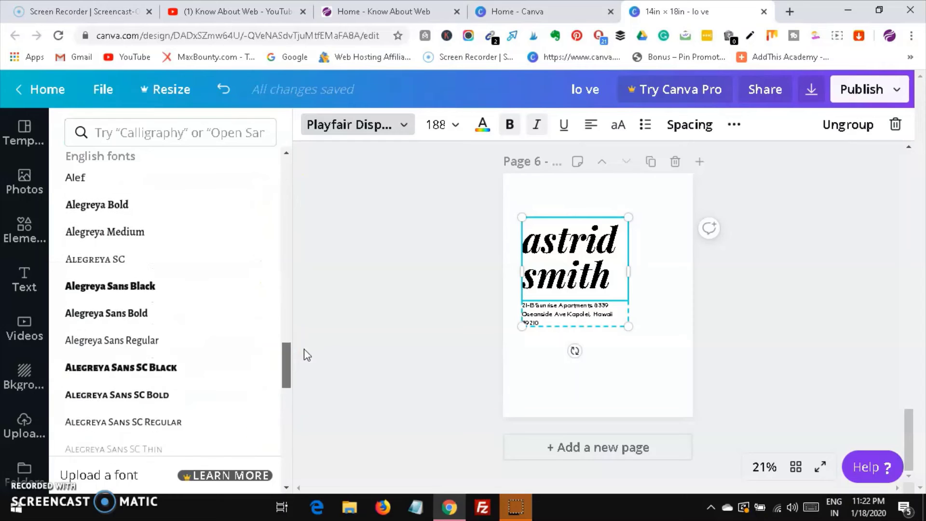
{"action": "left_click_drag", "start_coordinate": [288, 354], "coordinate": [287, 387]}
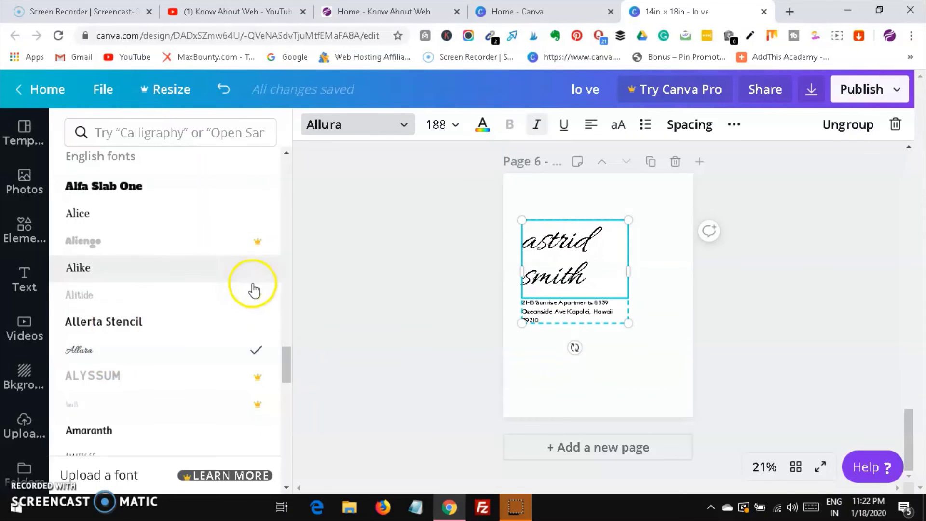
{"action": "left_click", "coordinate": [457, 126]}
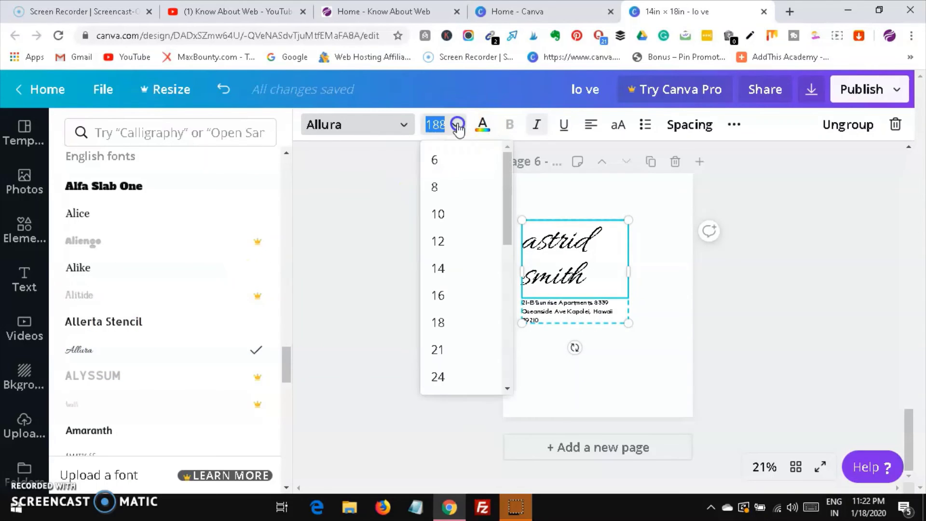
{"action": "left_click", "coordinate": [332, 243]}
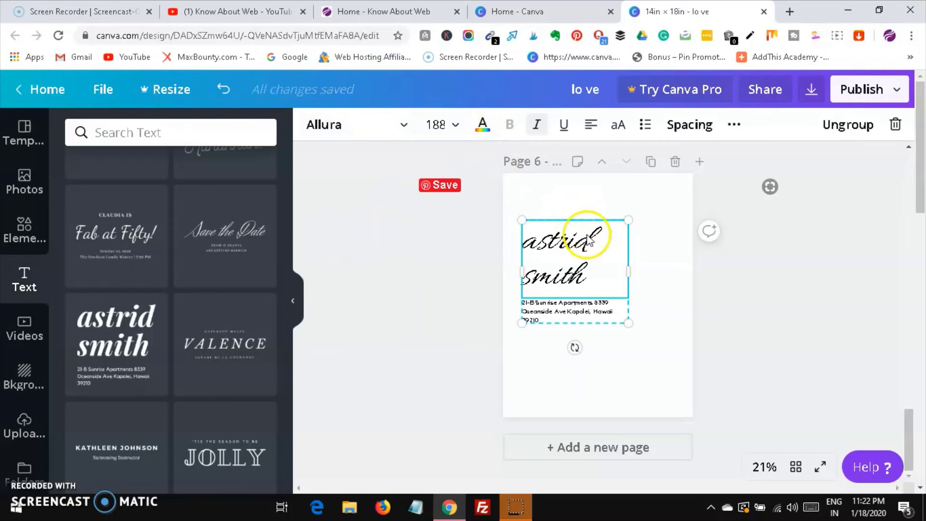
Recolour the name heading orange from the document colours and centre-align its text
{"action": "left_click", "coordinate": [483, 126]}
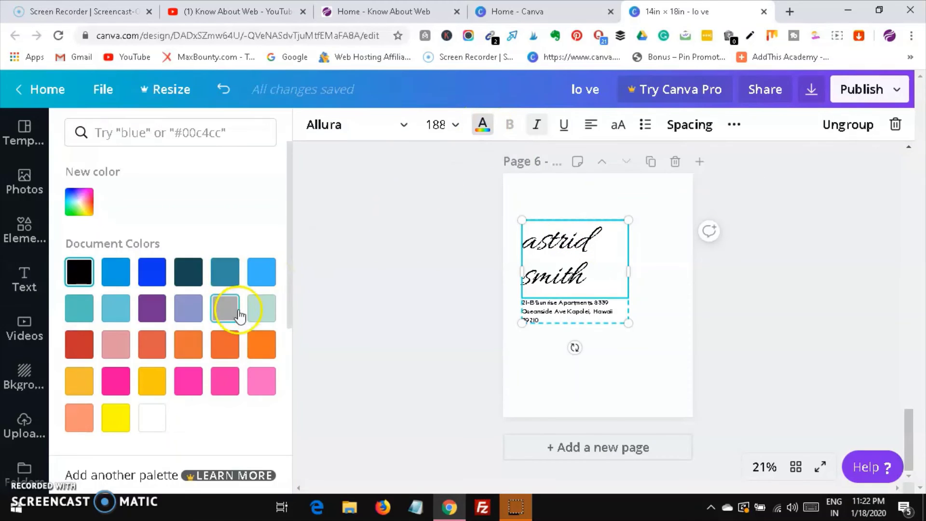
{"action": "left_click", "coordinate": [223, 357]}
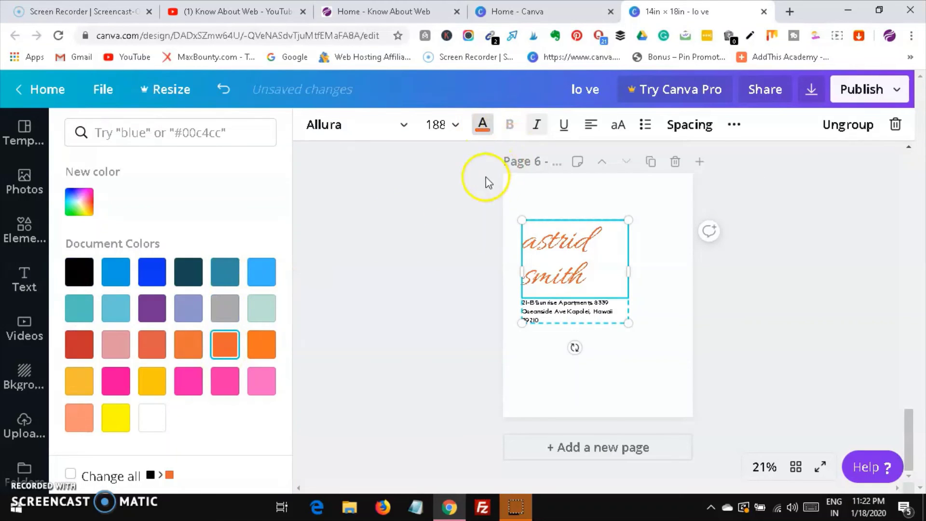
{"action": "left_click", "coordinate": [399, 218]}
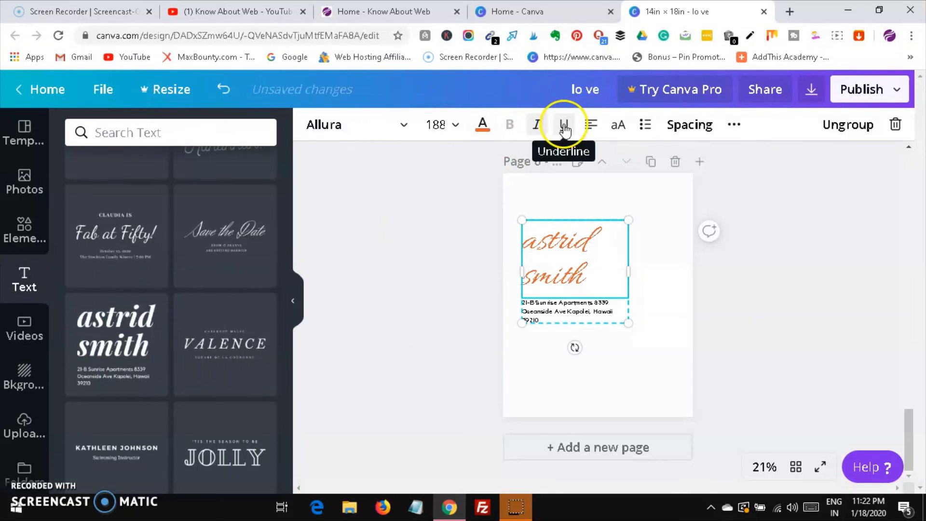
{"action": "left_click", "coordinate": [601, 128]}
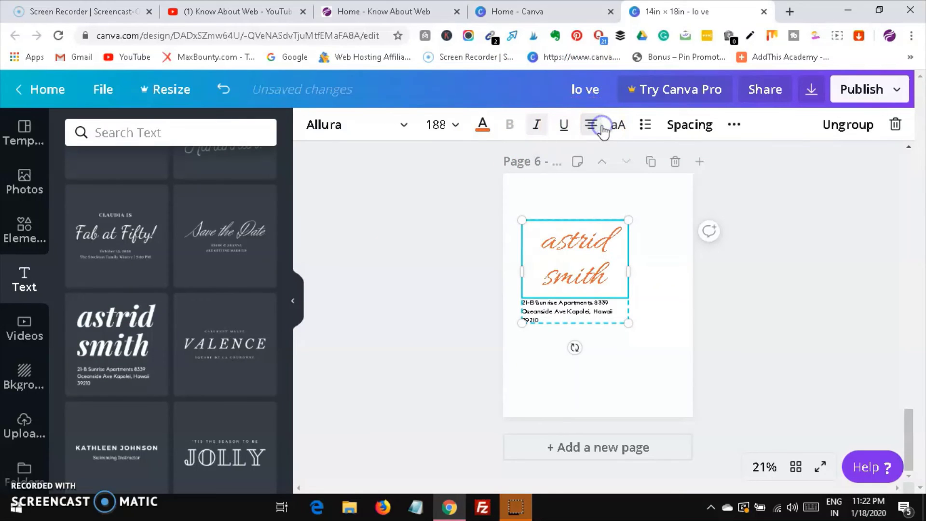
{"action": "left_click", "coordinate": [618, 126]}
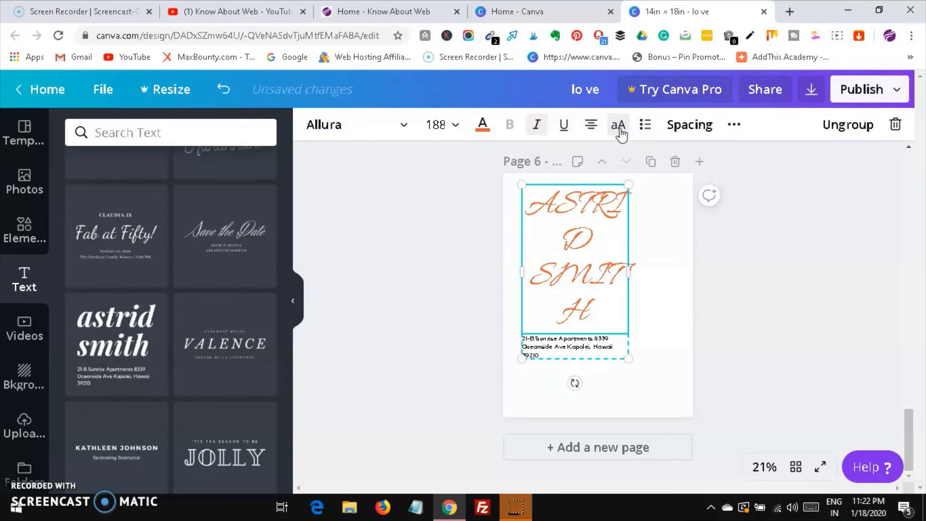
{"action": "left_click", "coordinate": [622, 127]}
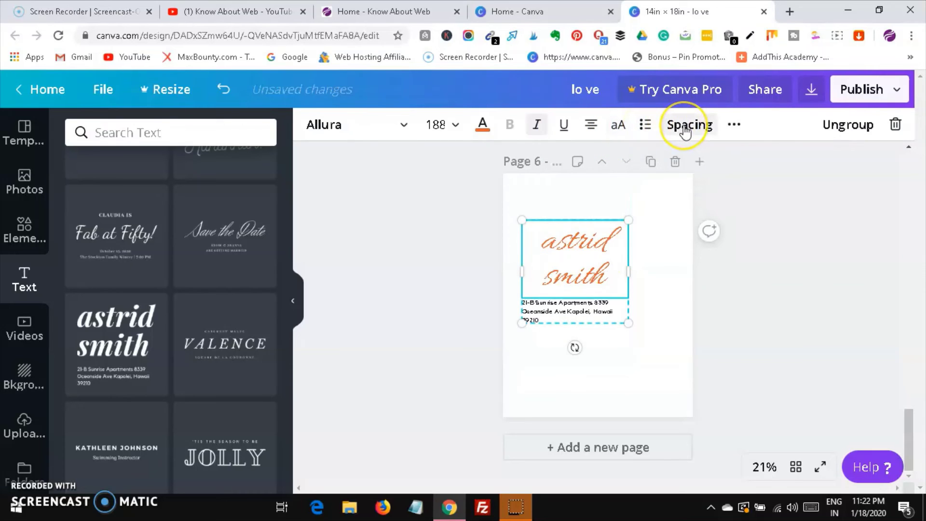
{"action": "left_click", "coordinate": [738, 124]}
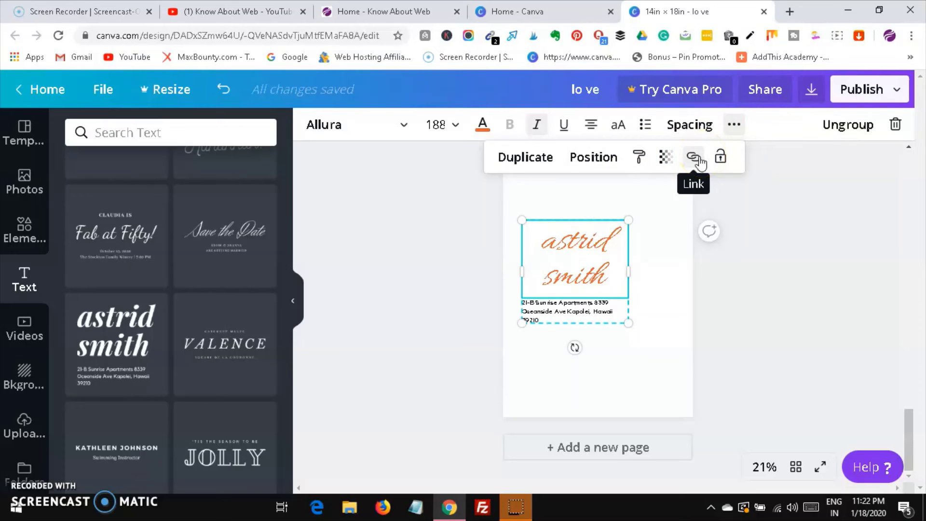
{"action": "left_click", "coordinate": [752, 225]}
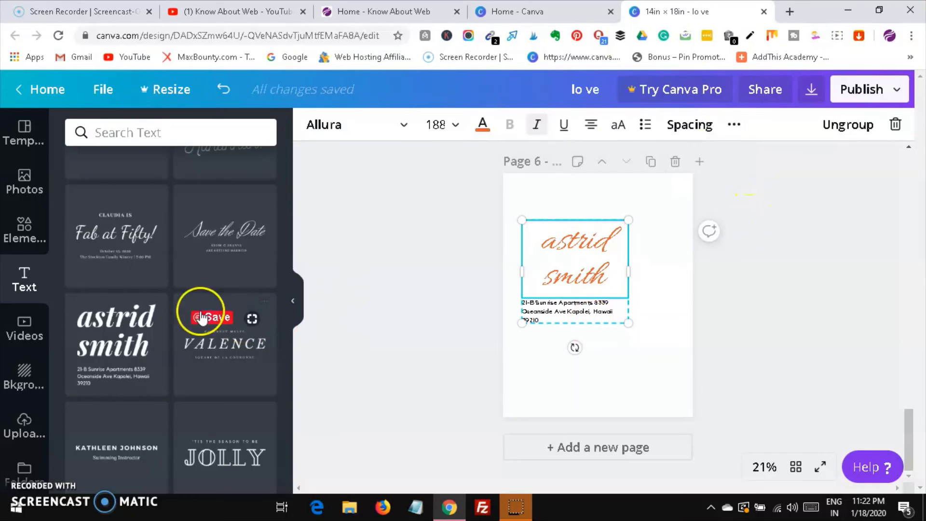
Add another page and place the 0:29 orange bokeh video from the Backgrounds videos on it
{"action": "left_click", "coordinate": [25, 328]}
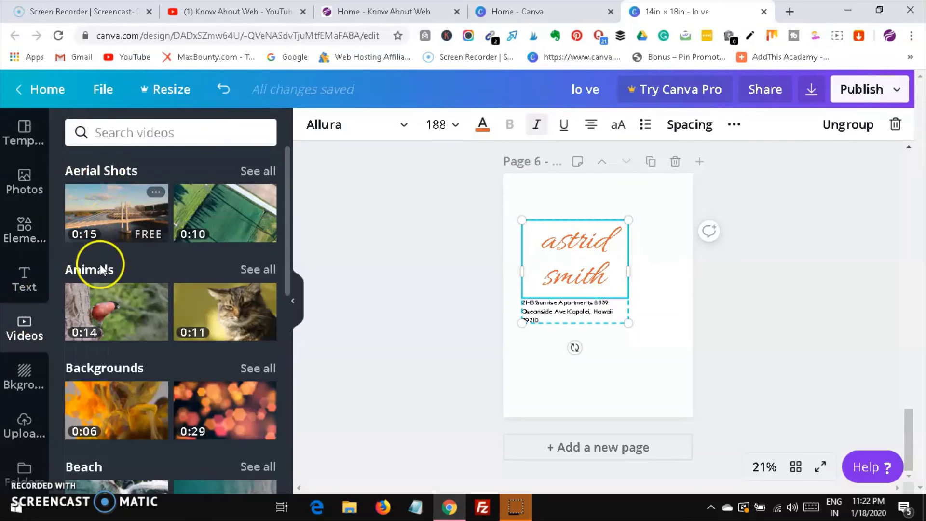
{"action": "left_click", "coordinate": [541, 444]}
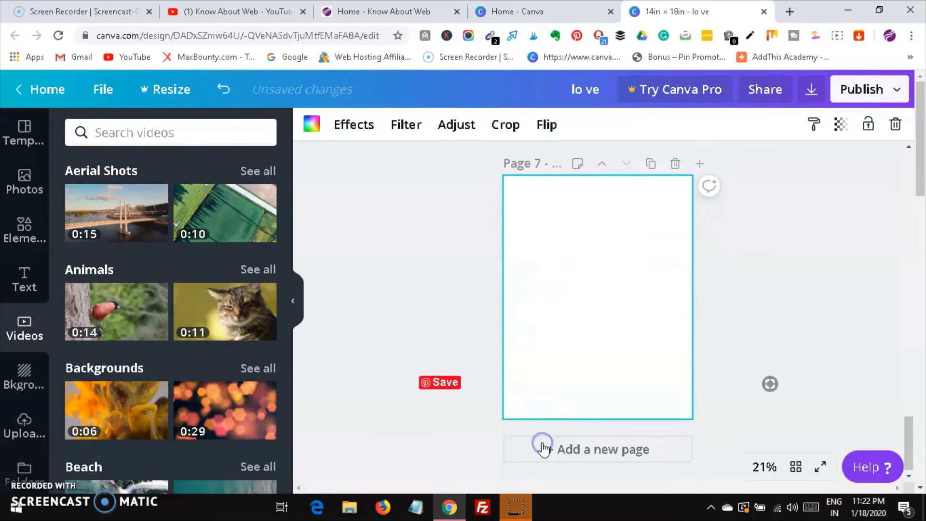
{"action": "left_click", "coordinate": [246, 428]}
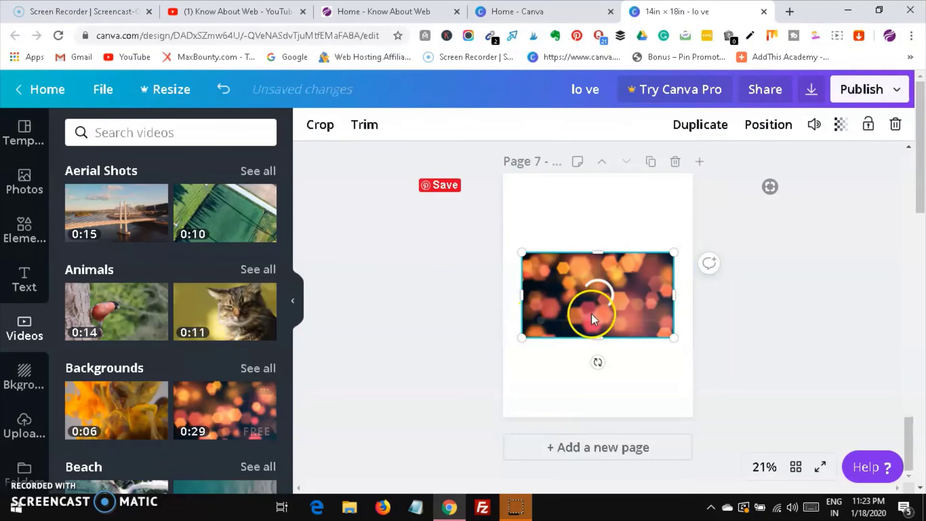
Enlarge the orange bokeh video to span the full width of page 7 and preview its playback
{"action": "left_click_drag", "start_coordinate": [526, 257], "coordinate": [525, 255]}
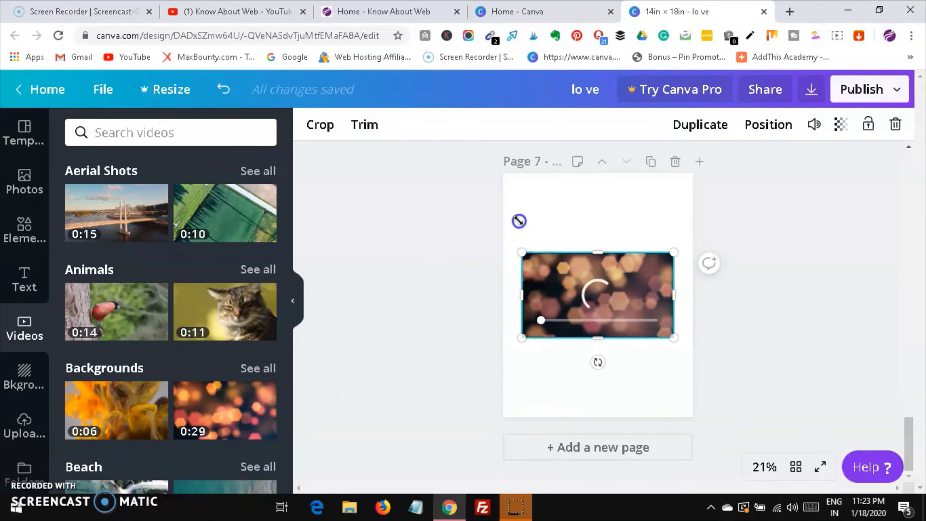
{"action": "mouse_move", "coordinate": [519, 221]}
{"action": "left_mouse_down"}
{"action": "mouse_move", "coordinate": [515, 202]}
{"action": "mouse_move", "coordinate": [524, 217]}
{"action": "left_mouse_up"}
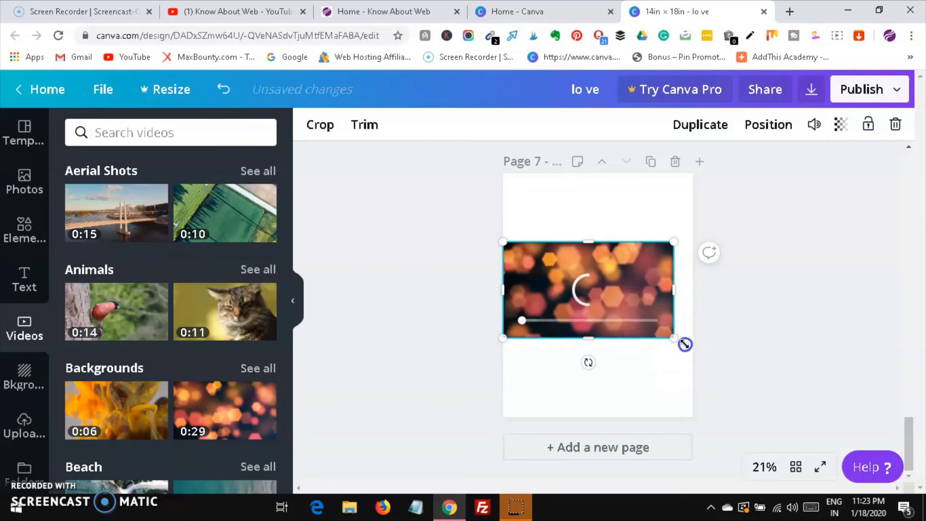
{"action": "left_click_drag", "start_coordinate": [698, 353], "coordinate": [692, 354]}
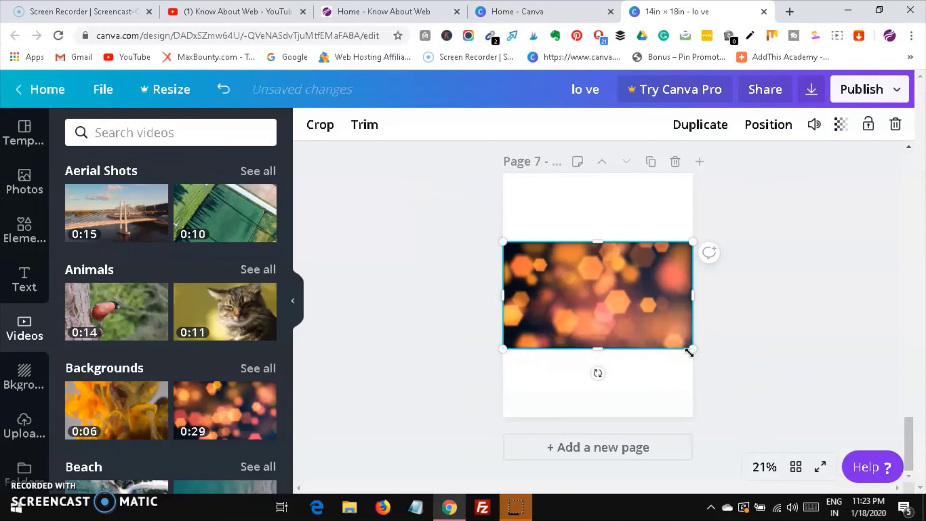
{"action": "left_click", "coordinate": [614, 317]}
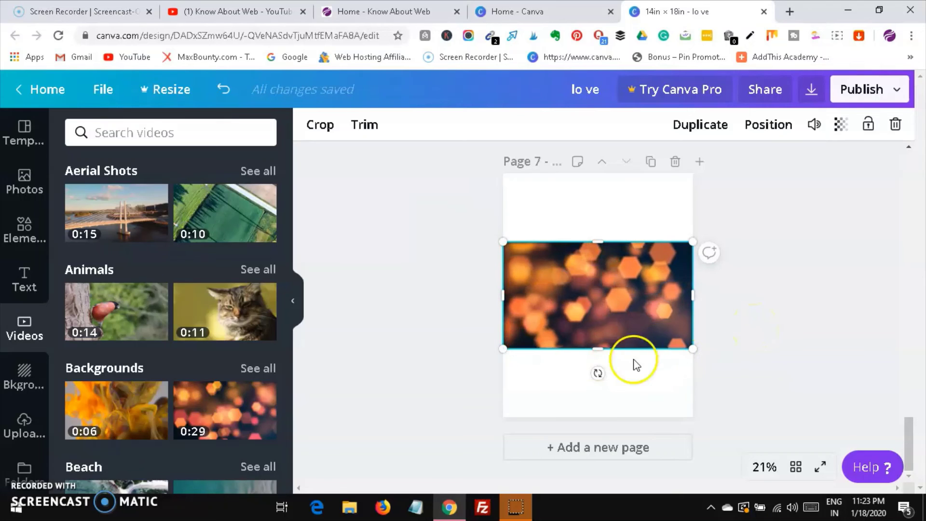
{"action": "mouse_move", "coordinate": [651, 287]}
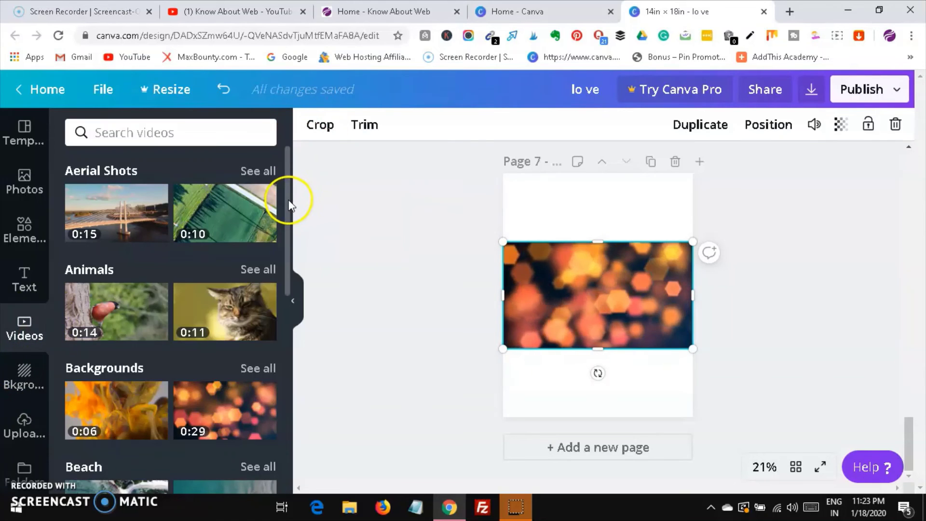
Browse the video categories and look through the full Fashion video collection
{"action": "left_click_drag", "start_coordinate": [286, 201], "coordinate": [282, 293]}
{"action": "scroll", "coordinate": [279, 335], "scroll_direction": "down", "scroll_amount": 3}
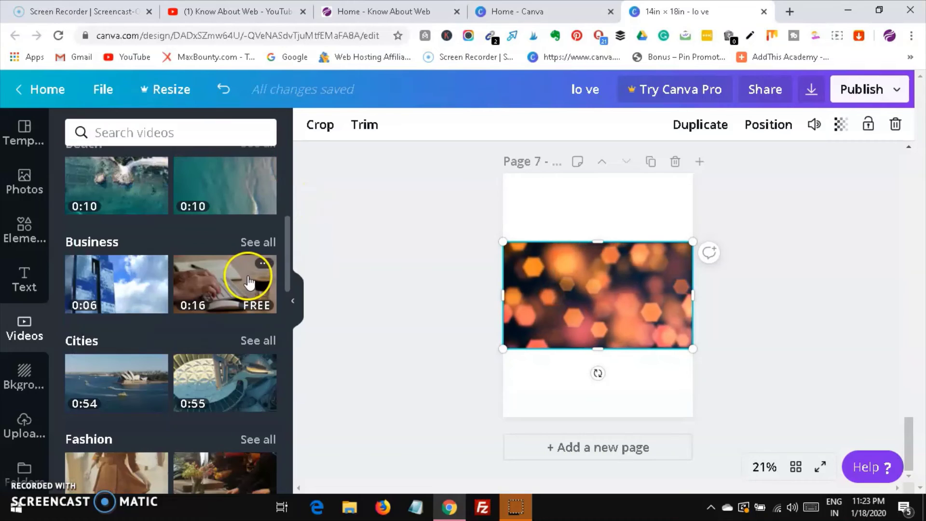
{"action": "mouse_move", "coordinate": [287, 256]}
{"action": "left_mouse_down"}
{"action": "mouse_move", "coordinate": [288, 314]}
{"action": "mouse_move", "coordinate": [288, 271]}
{"action": "left_mouse_up"}
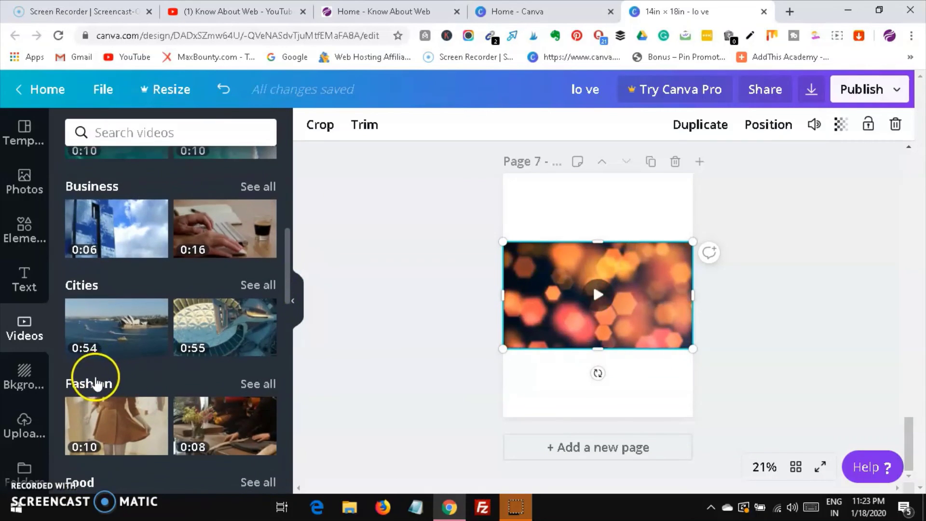
{"action": "left_click", "coordinate": [264, 386]}
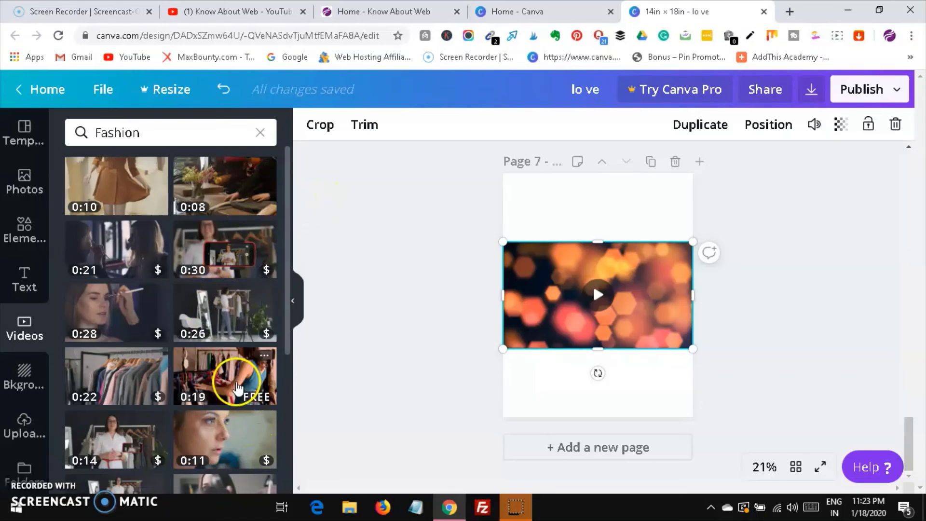
{"action": "mouse_move", "coordinate": [285, 201]}
{"action": "left_mouse_down"}
{"action": "mouse_move", "coordinate": [277, 376]}
{"action": "mouse_move", "coordinate": [286, 211]}
{"action": "left_mouse_up"}
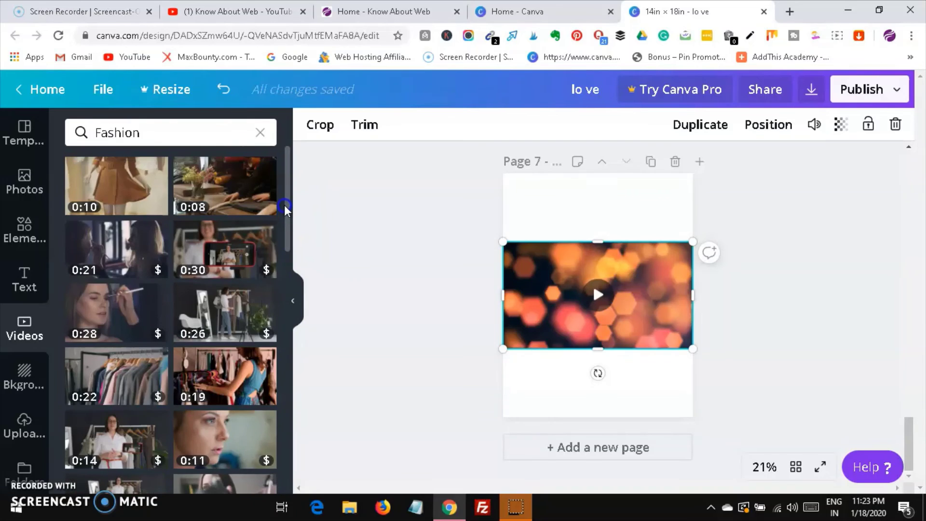
Browse the background library and set page 7's background to bright pink from the document colours
{"action": "left_click", "coordinate": [8, 381]}
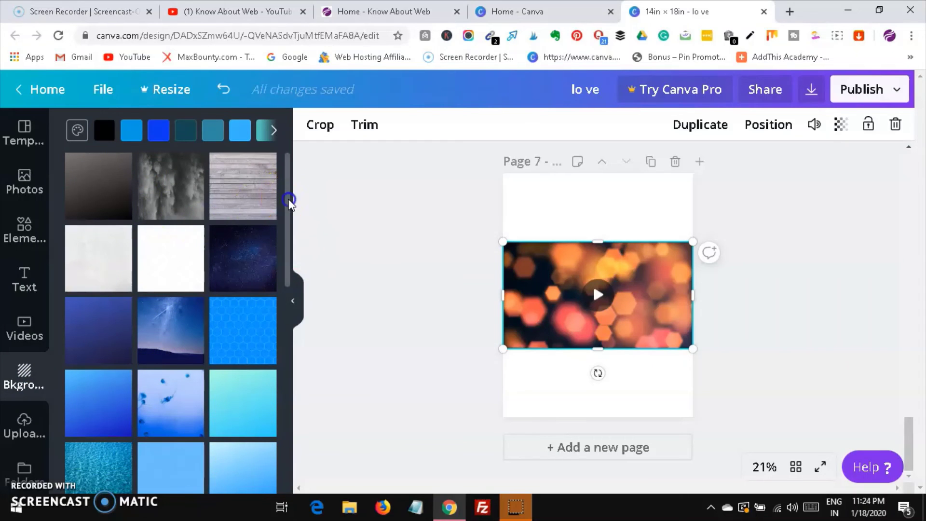
{"action": "left_click_drag", "start_coordinate": [289, 203], "coordinate": [285, 480]}
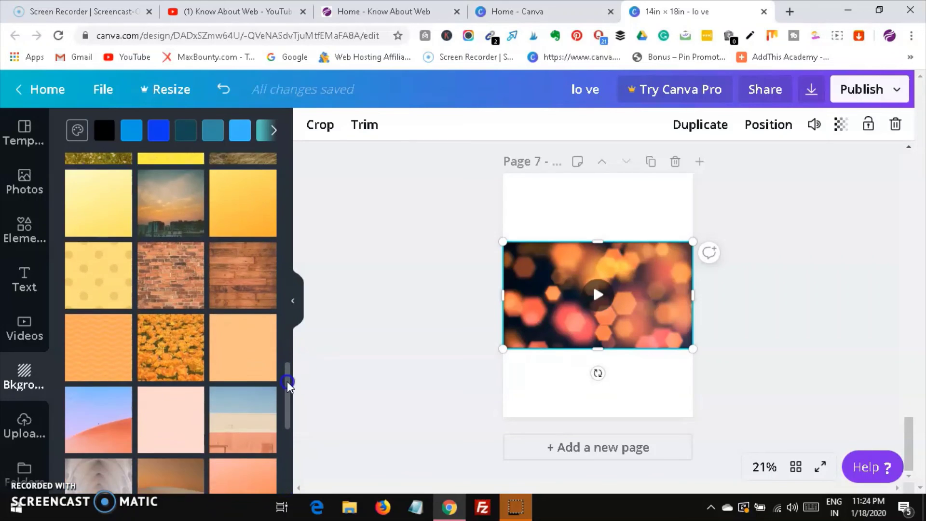
{"action": "left_click_drag", "start_coordinate": [292, 439], "coordinate": [292, 467]}
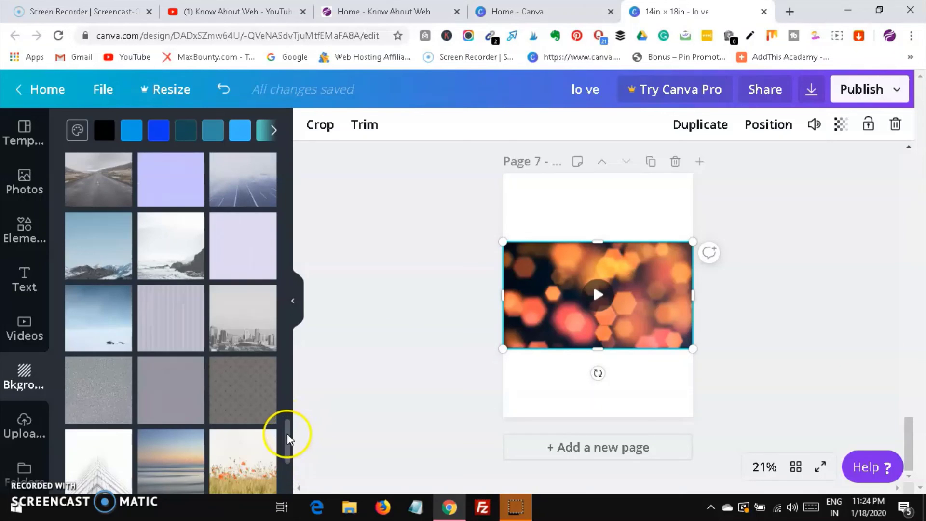
{"action": "left_click_drag", "start_coordinate": [287, 442], "coordinate": [291, 485]}
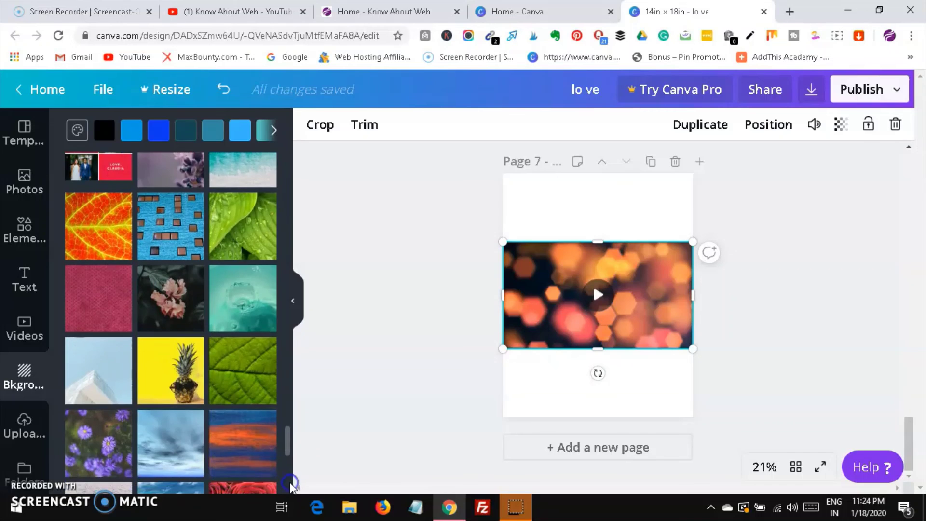
{"action": "left_click", "coordinate": [77, 129]}
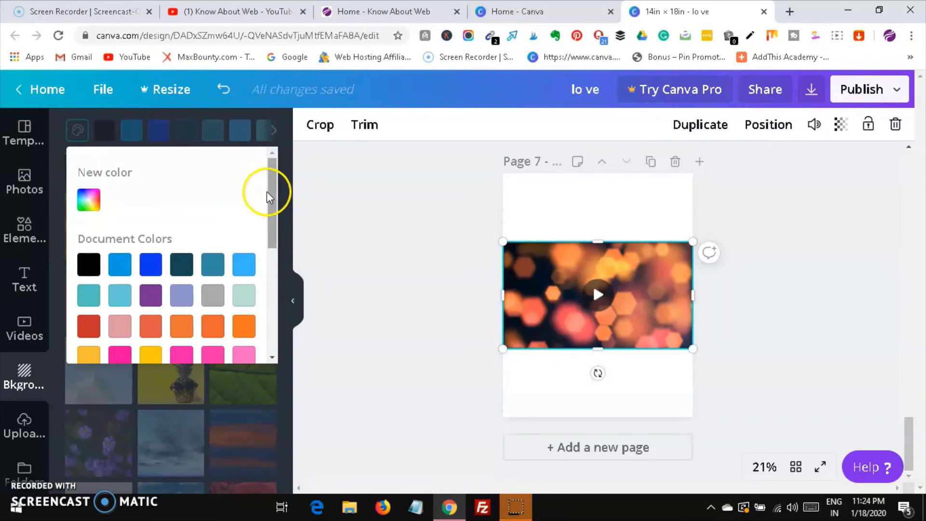
{"action": "left_click_drag", "start_coordinate": [277, 202], "coordinate": [271, 238]}
{"action": "left_click", "coordinate": [186, 215]}
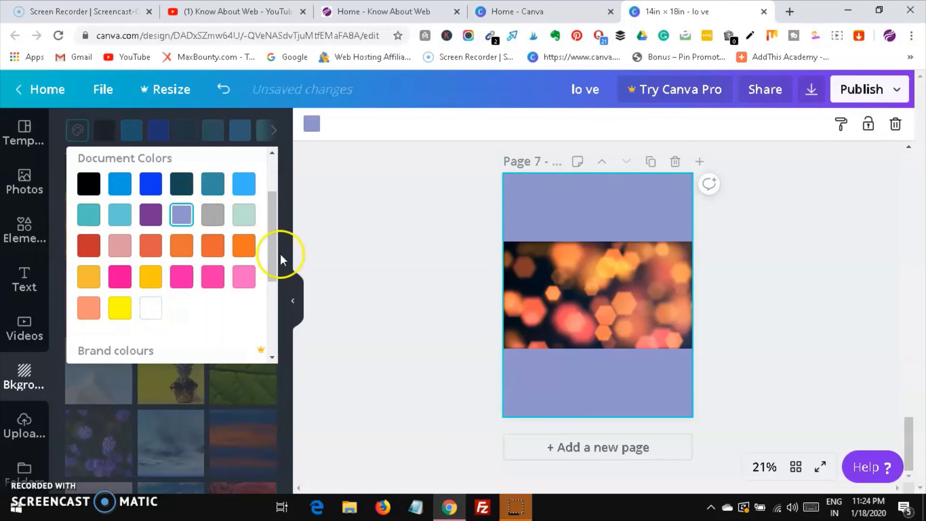
{"action": "left_click", "coordinate": [186, 281]}
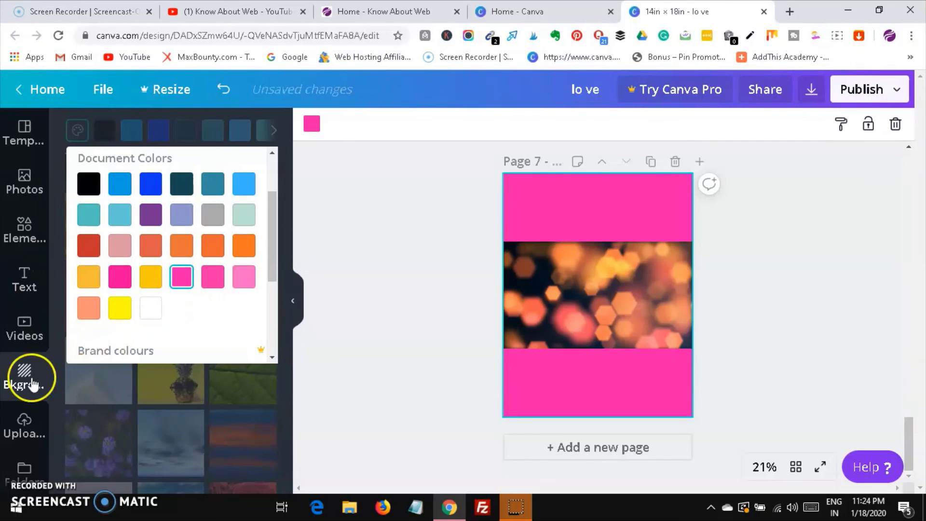
Look through the uploaded images and the design folders
{"action": "left_click", "coordinate": [21, 420]}
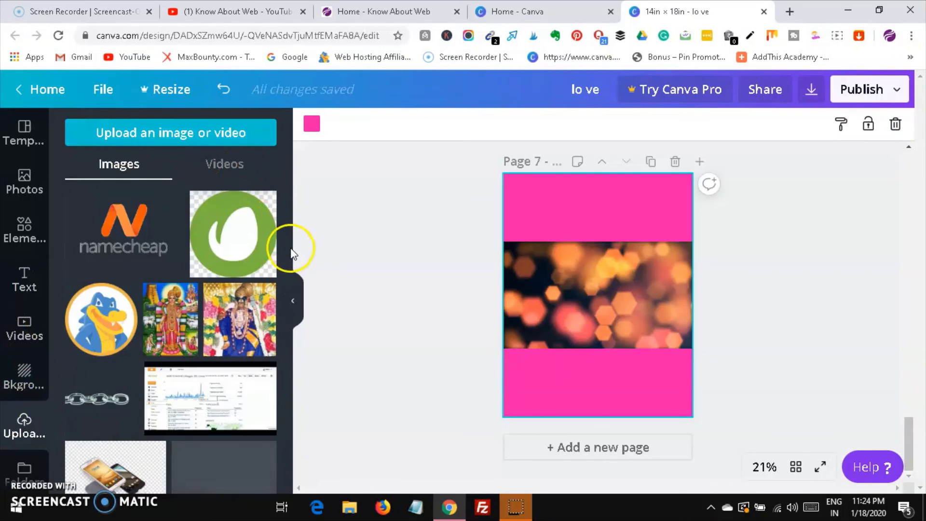
{"action": "left_click_drag", "start_coordinate": [286, 250], "coordinate": [285, 360]}
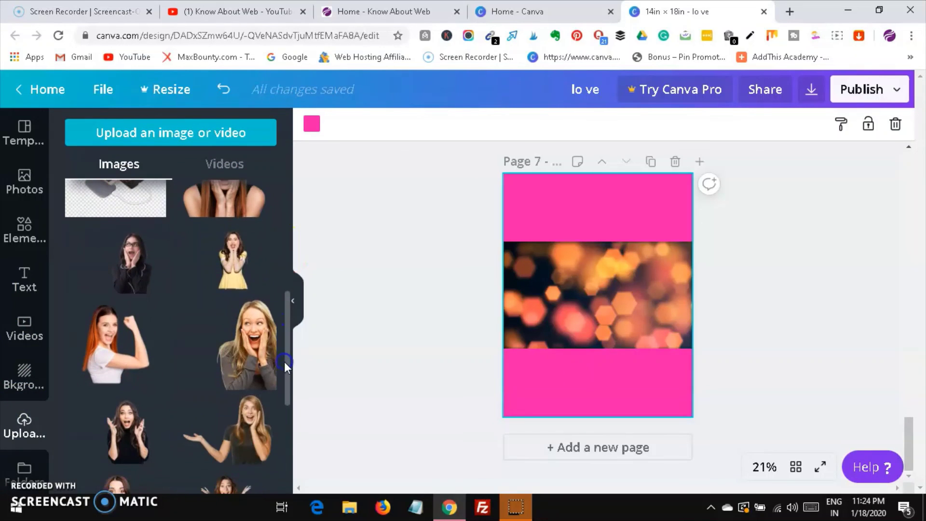
{"action": "left_click", "coordinate": [11, 470]}
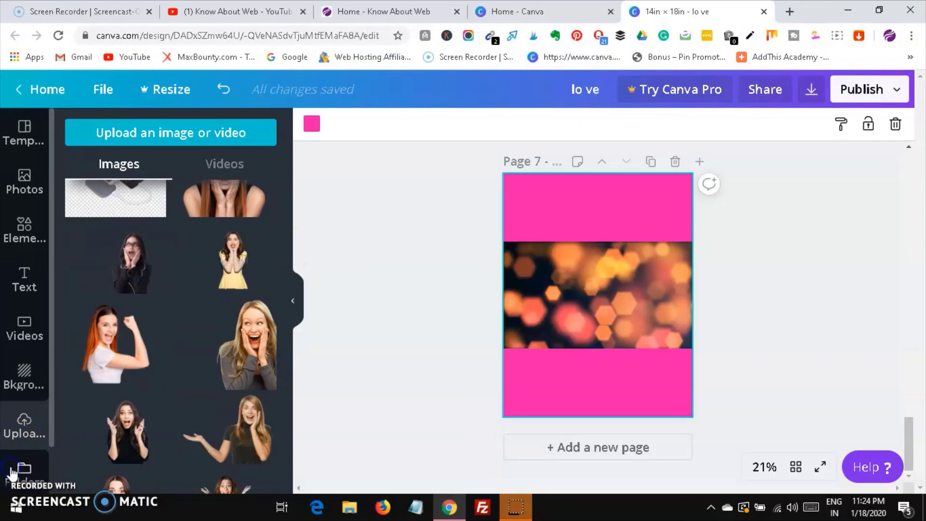
{"action": "left_click_drag", "start_coordinate": [51, 344], "coordinate": [47, 415]}
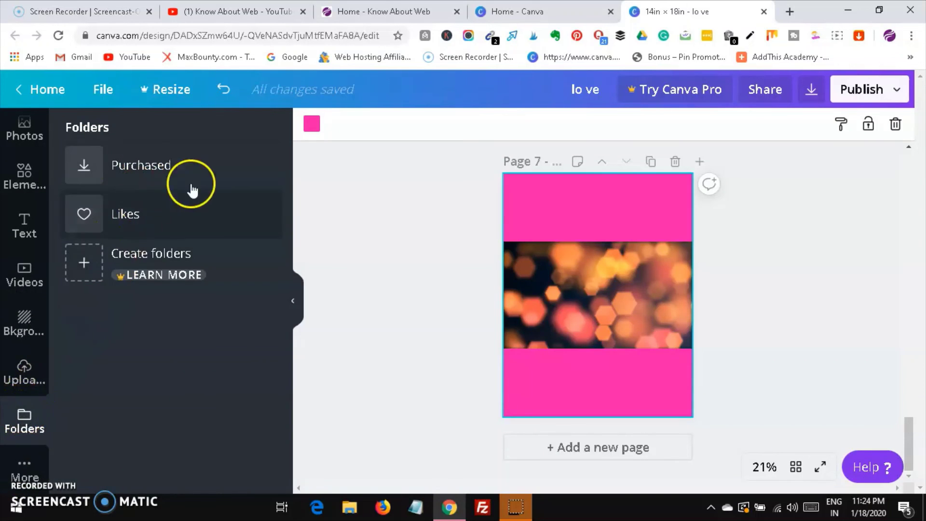
Open the Pexels free image library from the available Canva apps
{"action": "left_click", "coordinate": [10, 470]}
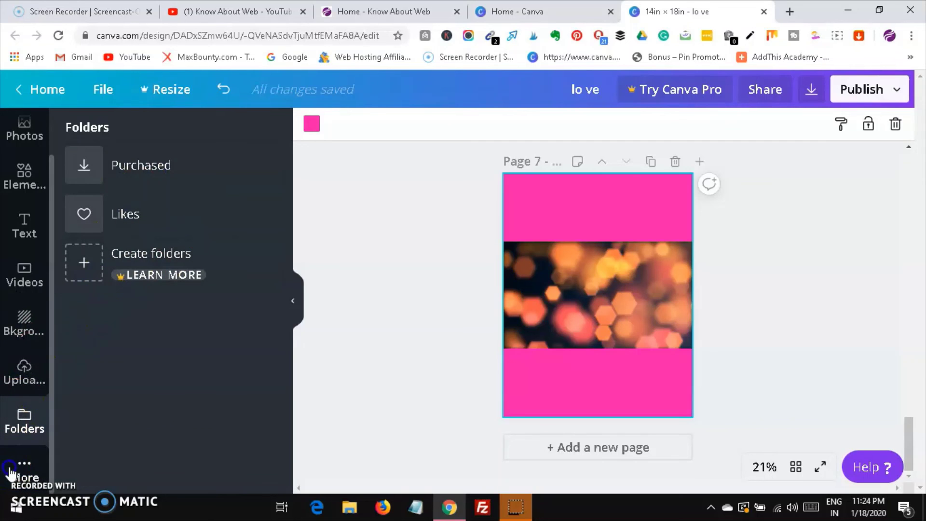
{"action": "left_click", "coordinate": [88, 193]}
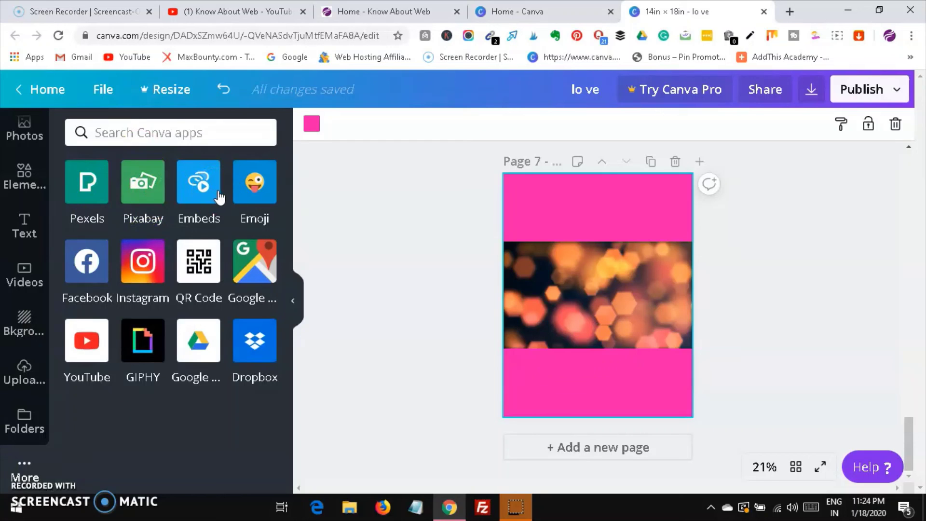
{"action": "left_click", "coordinate": [90, 201]}
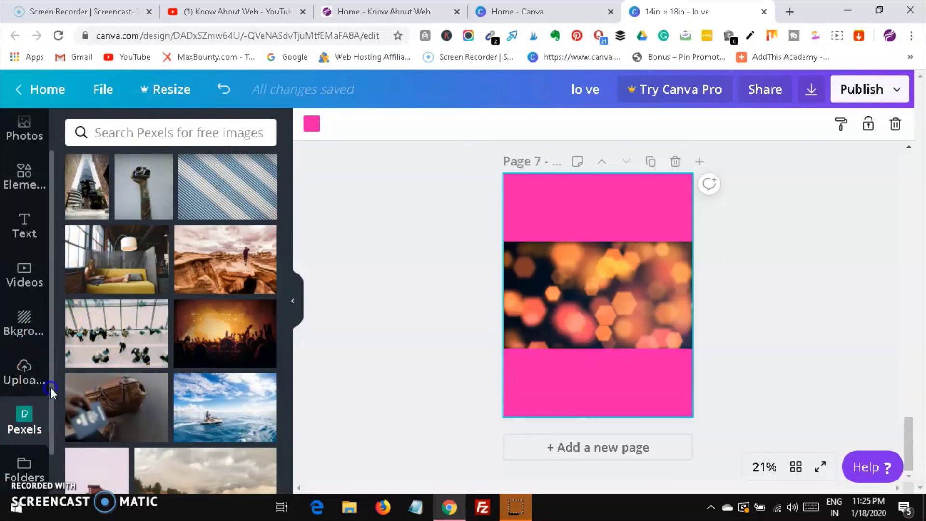
{"action": "scroll", "coordinate": [50, 387], "scroll_direction": "down", "scroll_amount": 1}
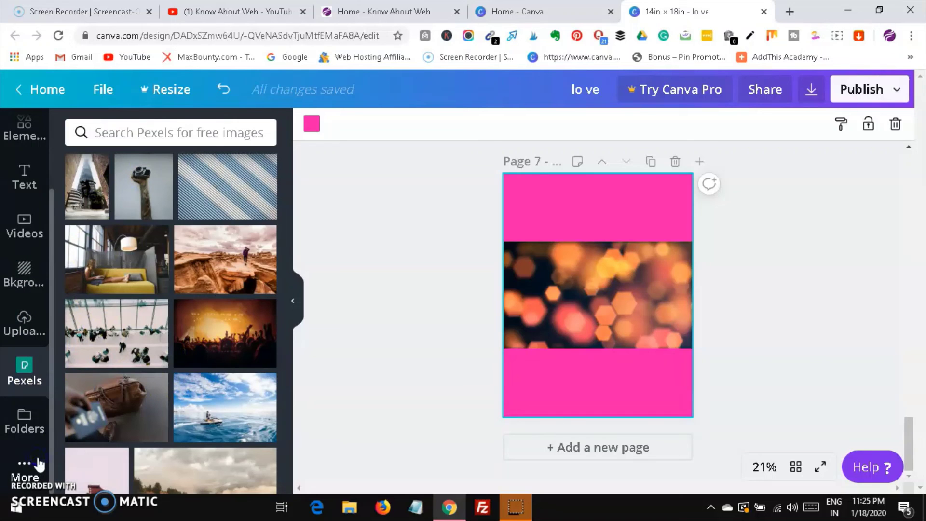
Add the GIPHY clip of the smiling woman and position it centred on the pink area below the video
{"action": "left_click", "coordinate": [38, 462]}
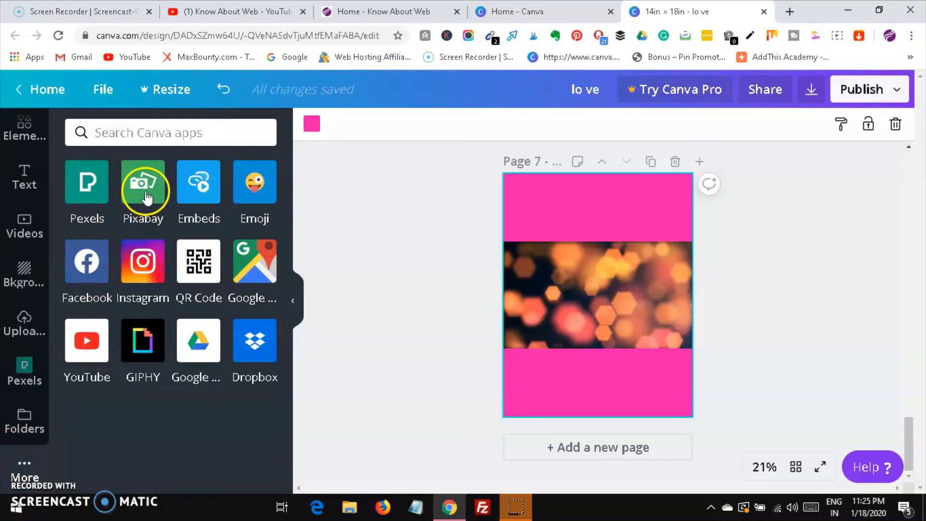
{"action": "left_click", "coordinate": [138, 352]}
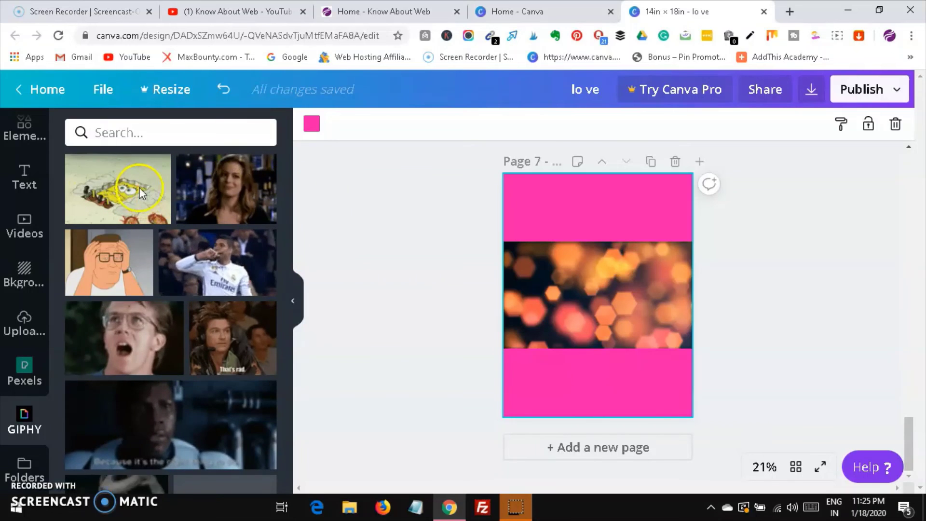
{"action": "left_click", "coordinate": [235, 188]}
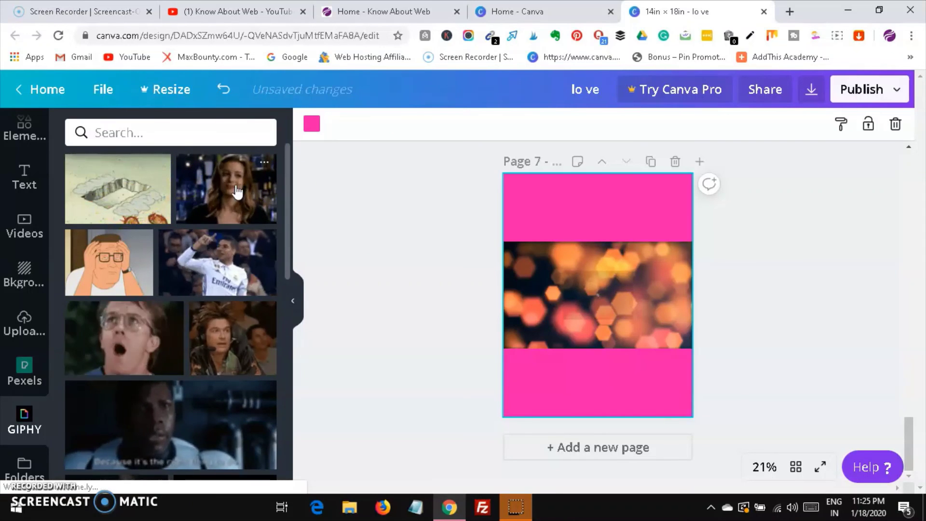
{"action": "left_click_drag", "start_coordinate": [237, 190], "coordinate": [588, 377]}
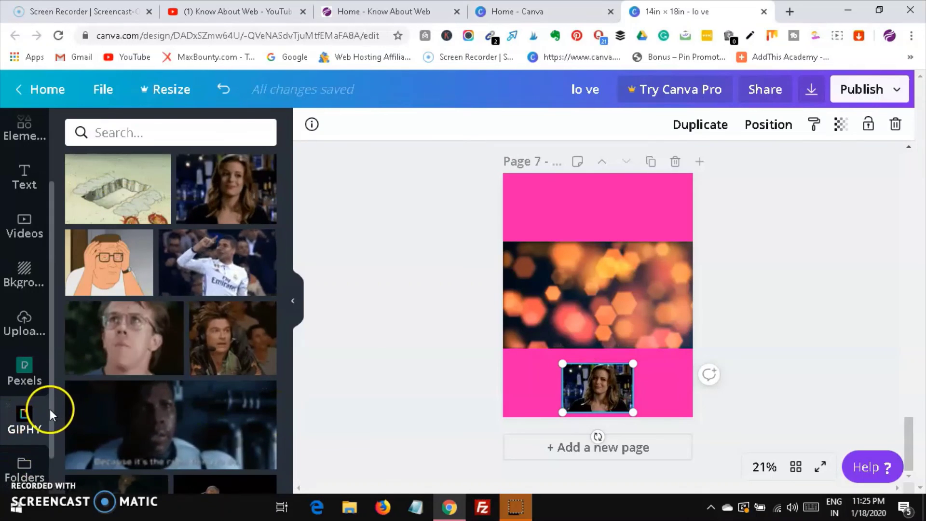
Add the woman astronaut emoji from the Emoji app and move it to the top of page 7, above the video
{"action": "left_click_drag", "start_coordinate": [50, 425], "coordinate": [50, 466]}
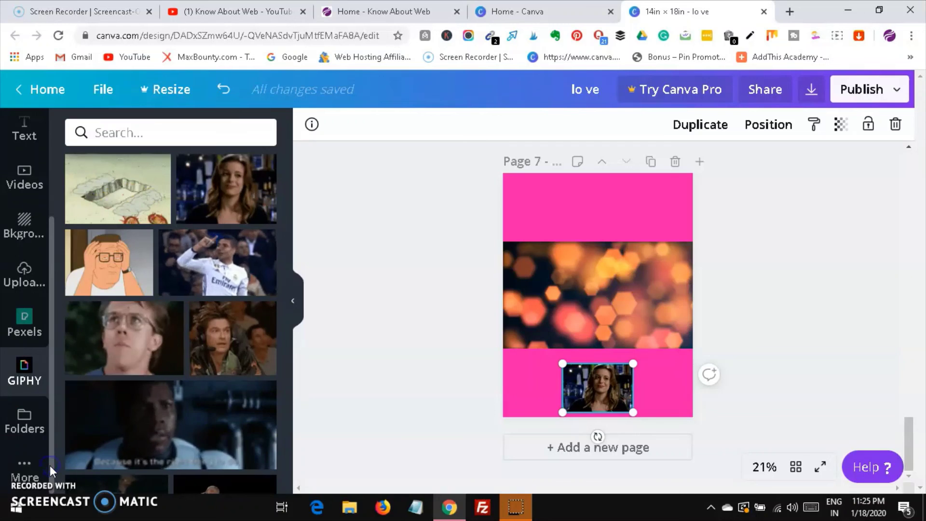
{"action": "left_click", "coordinate": [24, 470]}
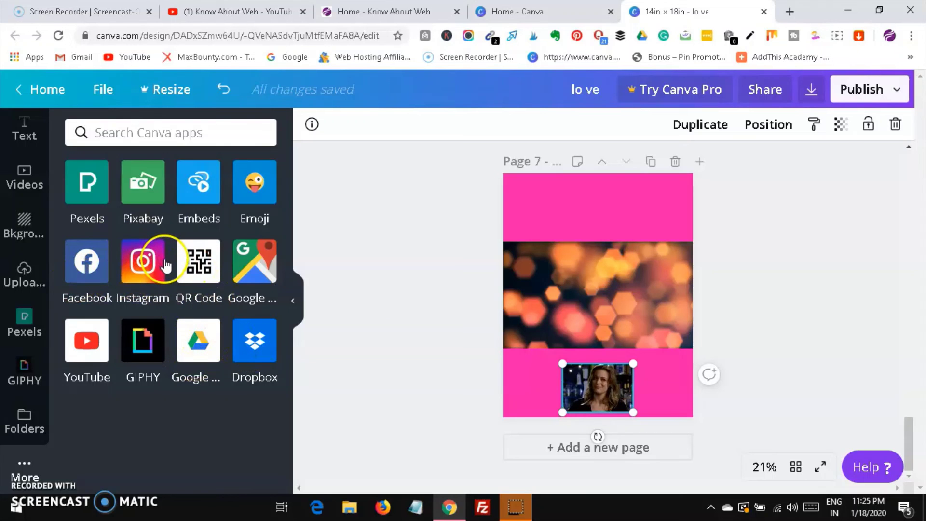
{"action": "left_click", "coordinate": [255, 182]}
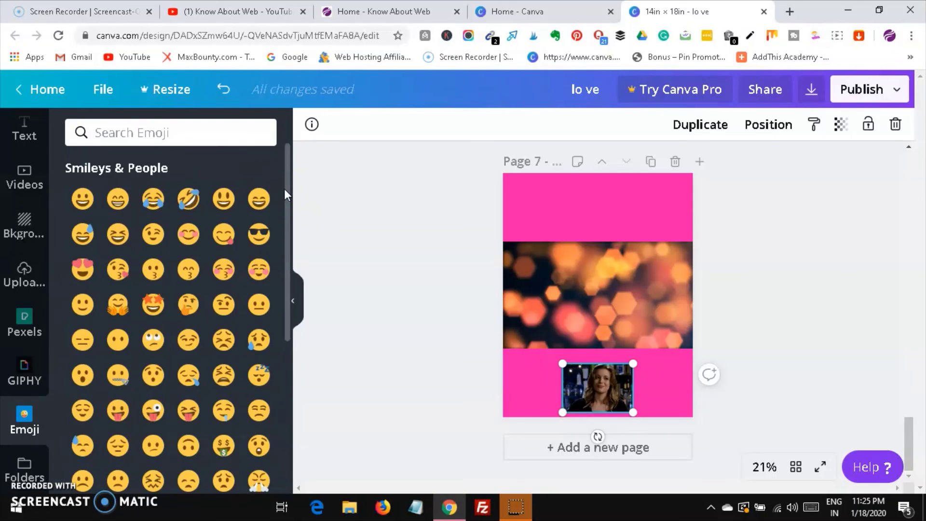
{"action": "left_click_drag", "start_coordinate": [285, 190], "coordinate": [281, 390]}
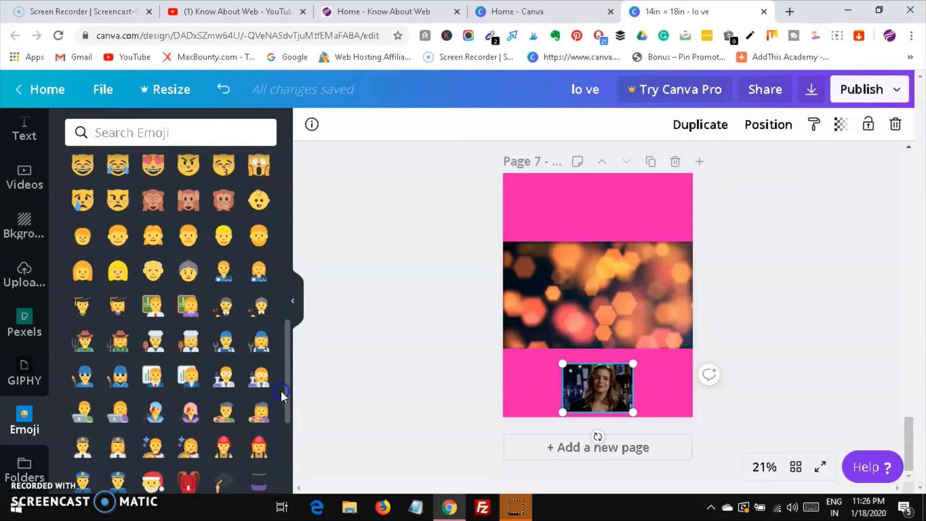
{"action": "left_click", "coordinate": [182, 448]}
{"action": "left_click_drag", "start_coordinate": [588, 314], "coordinate": [599, 236]}
{"action": "left_click", "coordinate": [753, 246]}
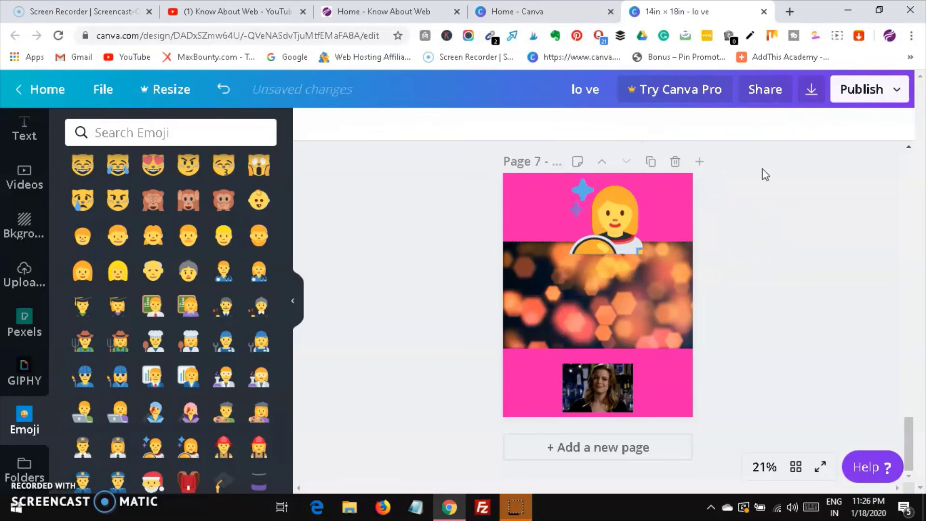
Look through the full list of publishing options for the design, including the additional destinations, and close it
{"action": "left_click", "coordinate": [893, 90]}
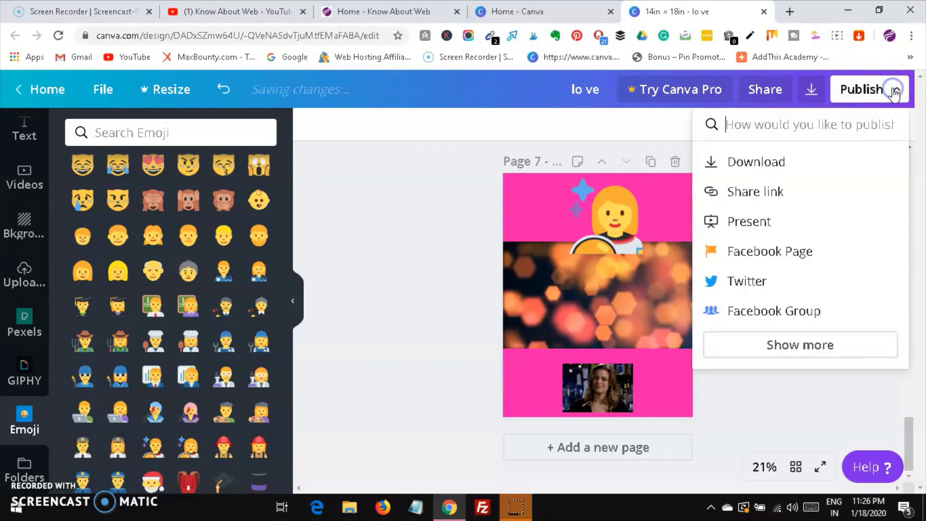
{"action": "left_click", "coordinate": [772, 345]}
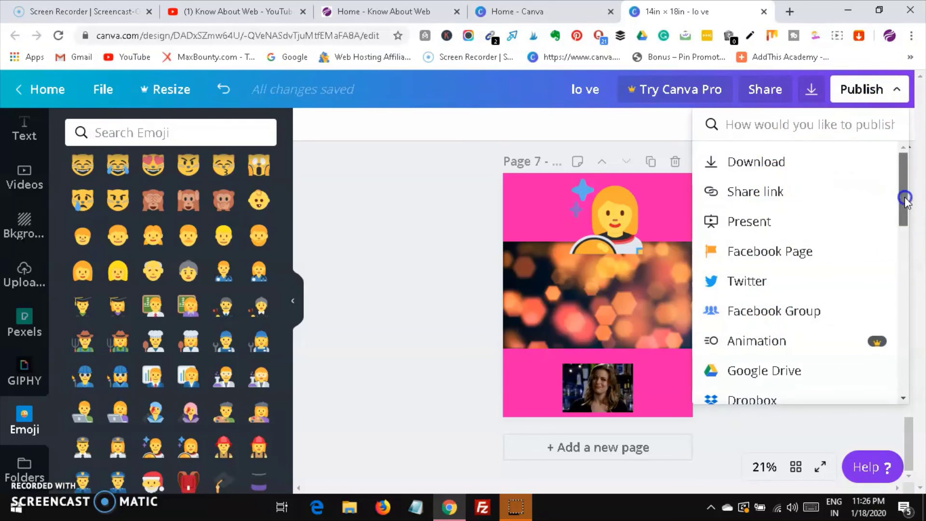
{"action": "mouse_move", "coordinate": [903, 198]}
{"action": "left_mouse_down"}
{"action": "mouse_move", "coordinate": [914, 349]}
{"action": "mouse_move", "coordinate": [901, 356]}
{"action": "mouse_move", "coordinate": [903, 383]}
{"action": "mouse_move", "coordinate": [917, 188]}
{"action": "left_mouse_up"}
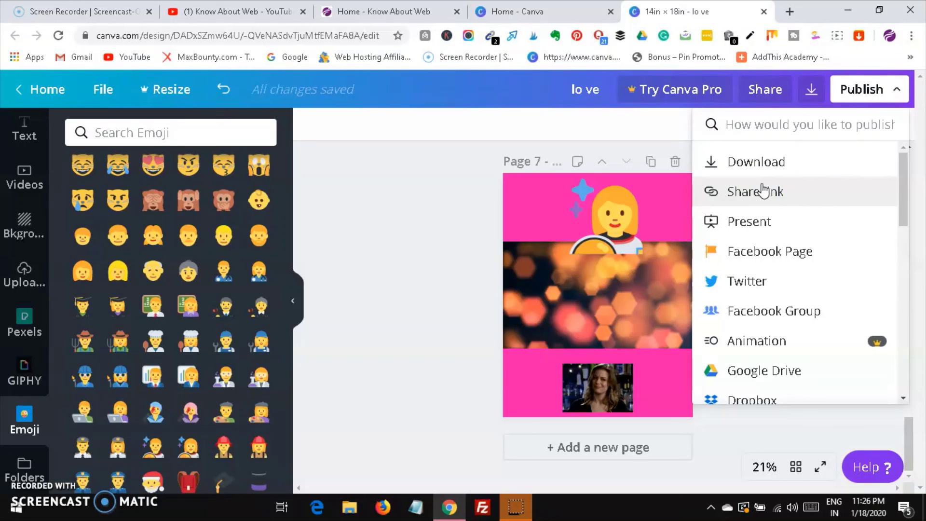
{"action": "left_click", "coordinate": [449, 220]}
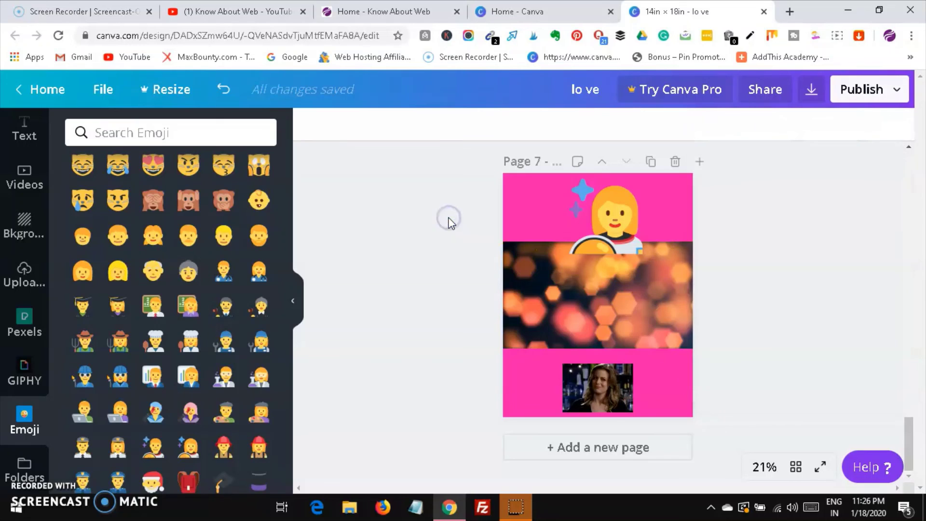
Add a new page after page 7, and view the design's publishing options once more from there
{"action": "left_click", "coordinate": [624, 446]}
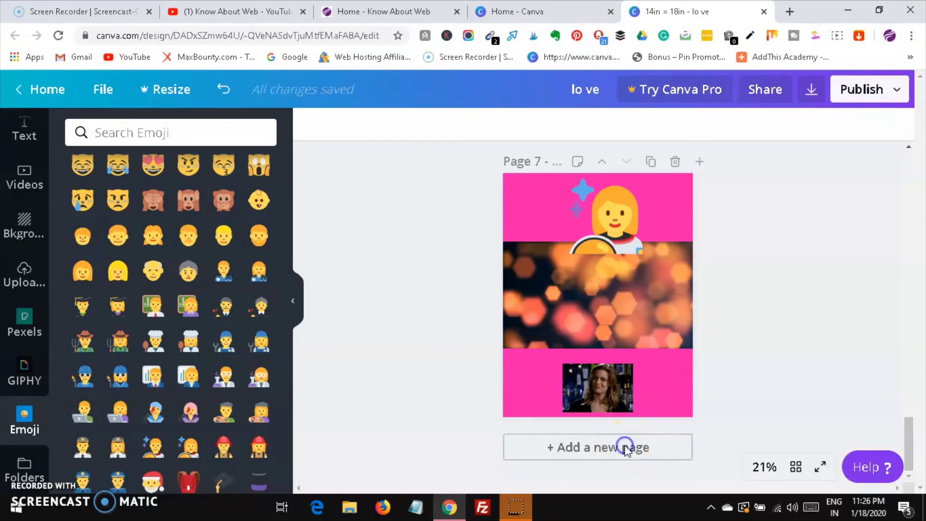
{"action": "left_click", "coordinate": [603, 289]}
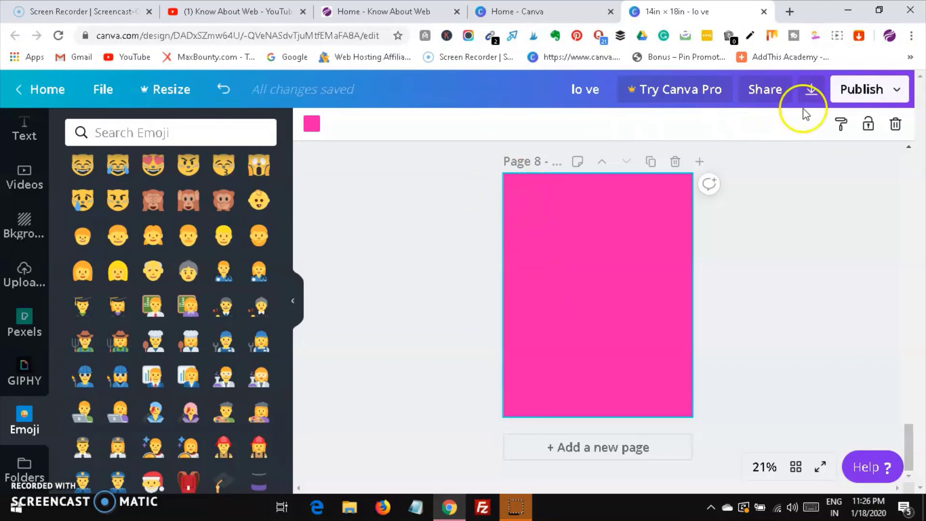
{"action": "left_click", "coordinate": [861, 94]}
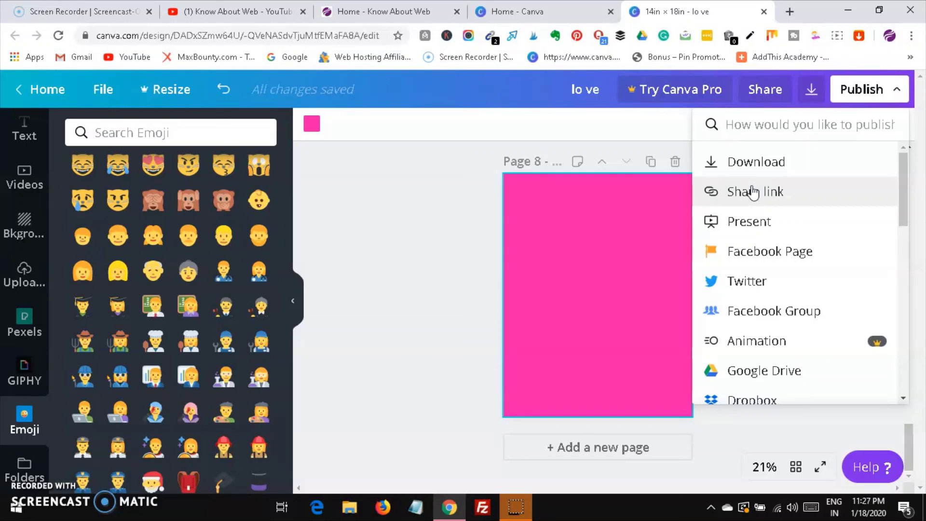
{"action": "left_click", "coordinate": [387, 205]}
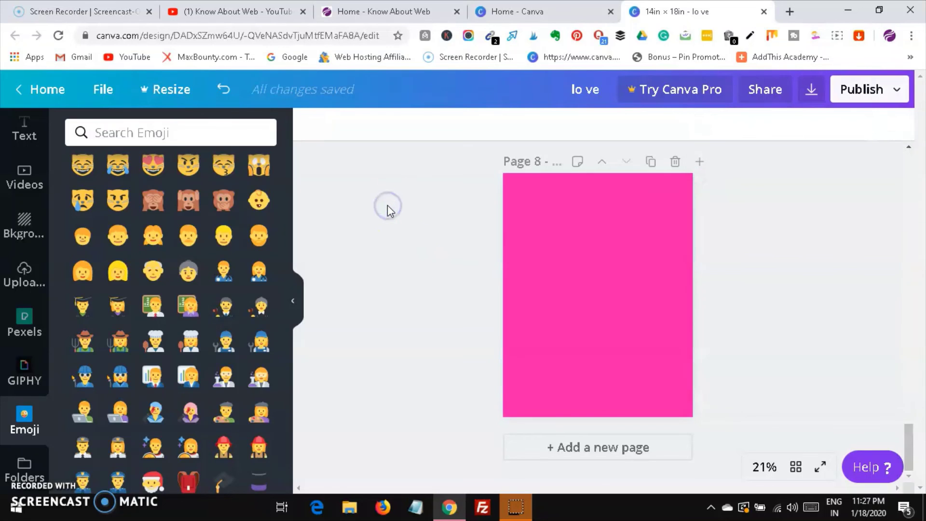